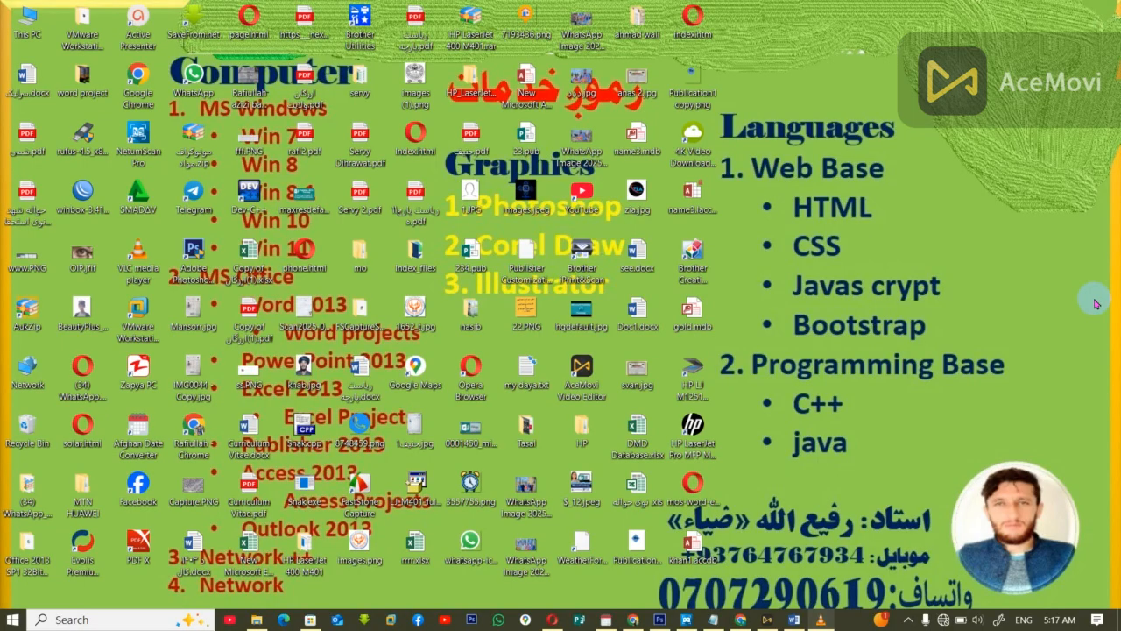
Step: Launch Notepad with a blank document
key(super+r)
text(no)
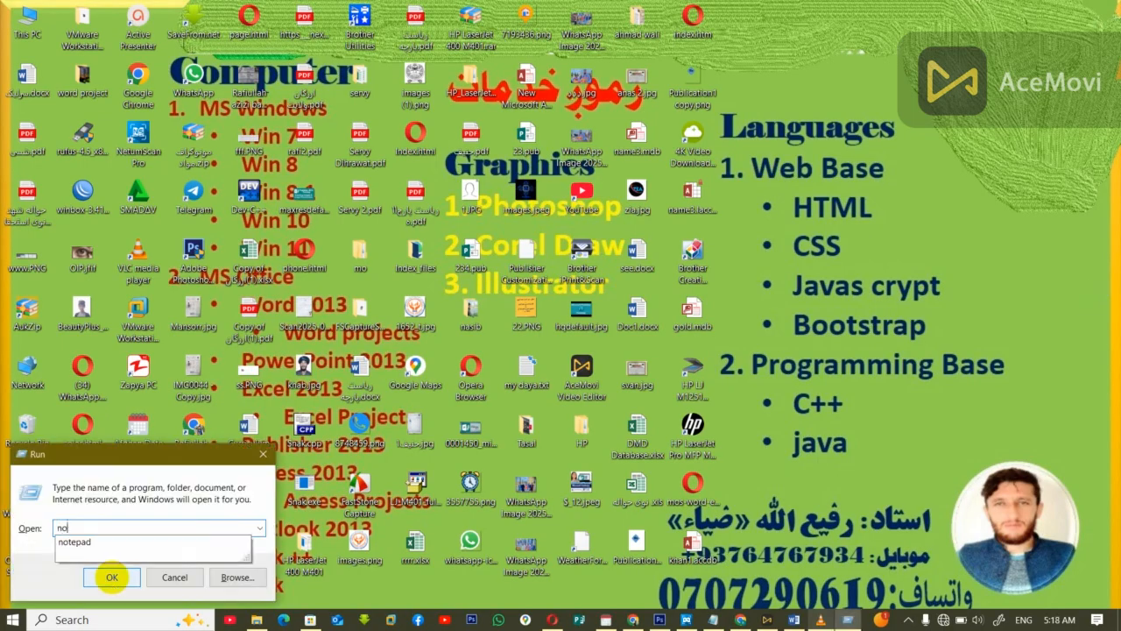
text(tep)
click(112, 577)
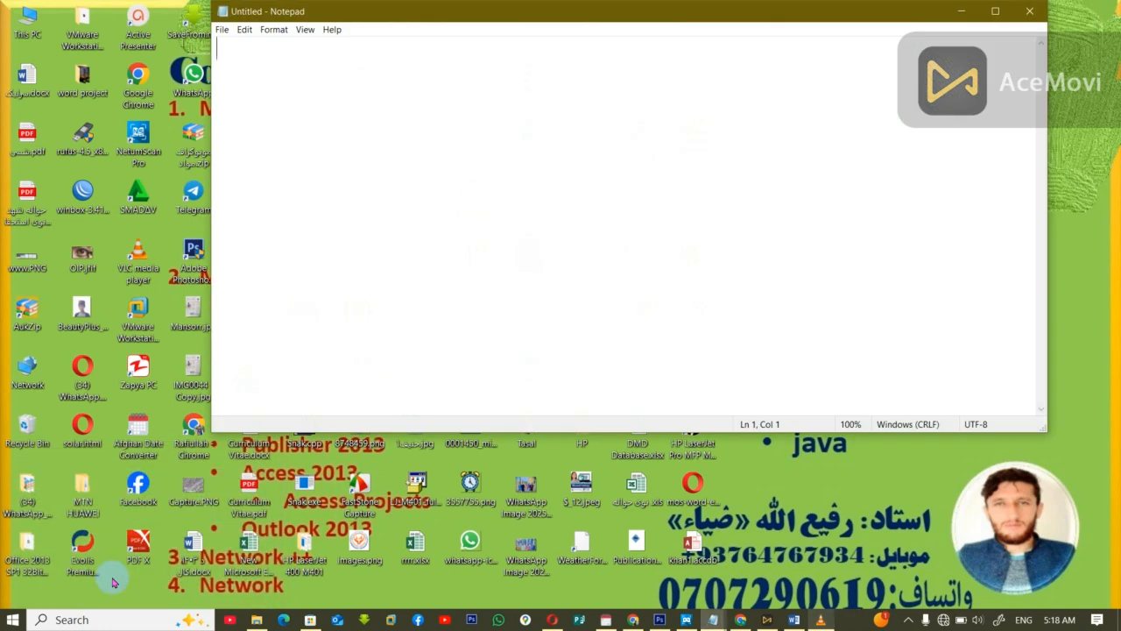
Step: Write the heading "queries:" and add "sql" on the line below it
text(query)
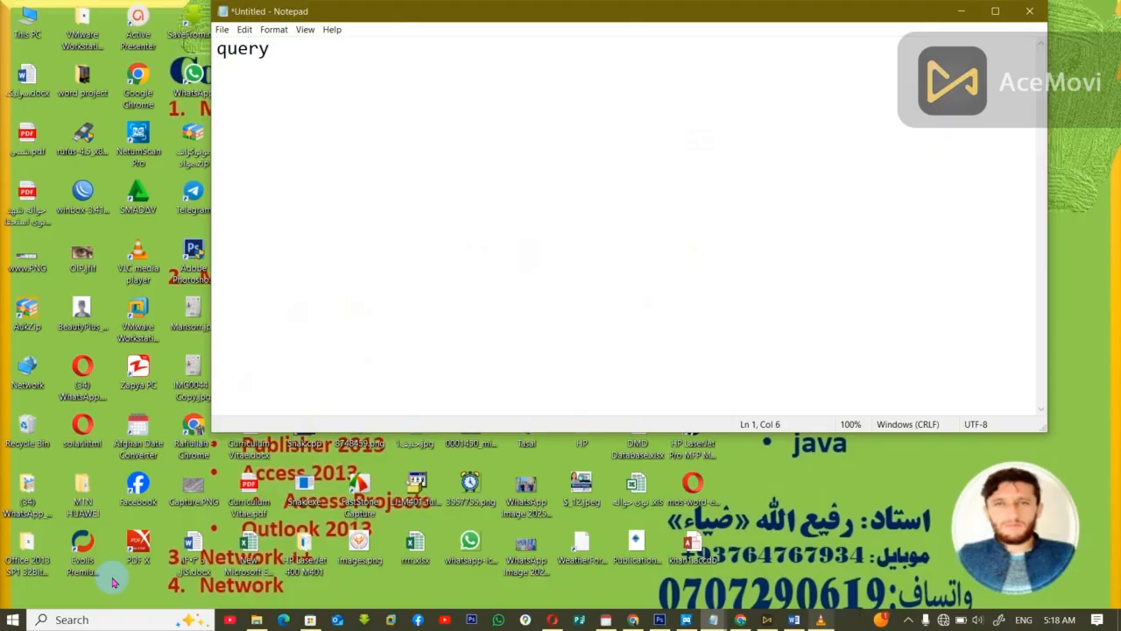
key(BackSpace)
text(ies:)
key(Return)
text(sqls)
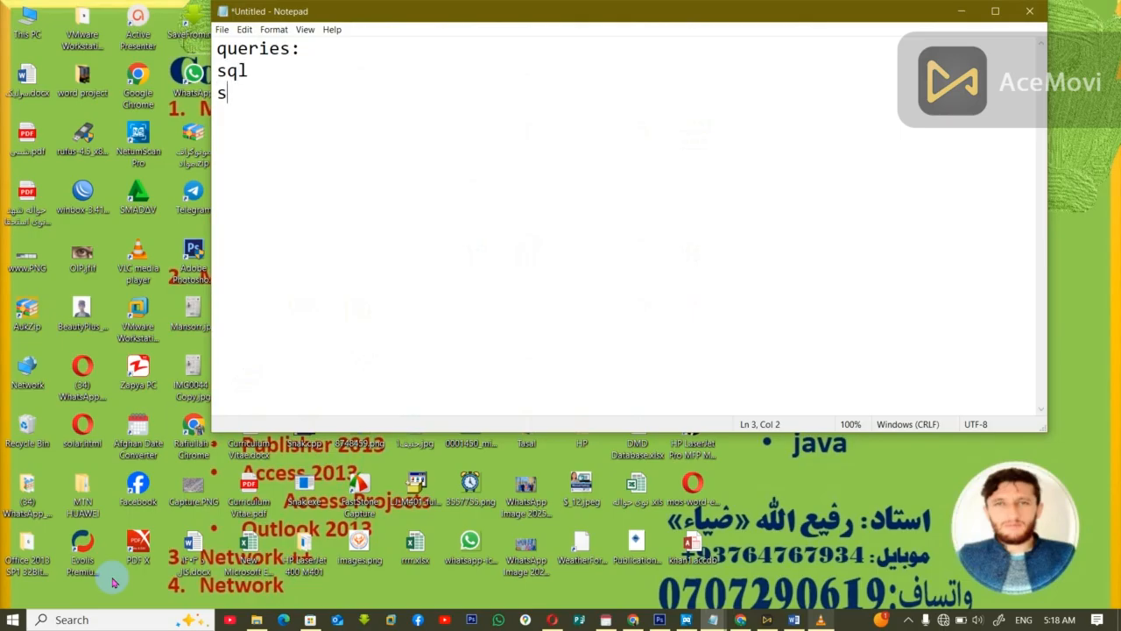
text(impol)
Step: Add "simple" and "crosstabe" on separate lines of the query list
key(BackSpace)
key(BackSpace)
key(BackSpace)
text(ple)
key(Return)
text(cro)
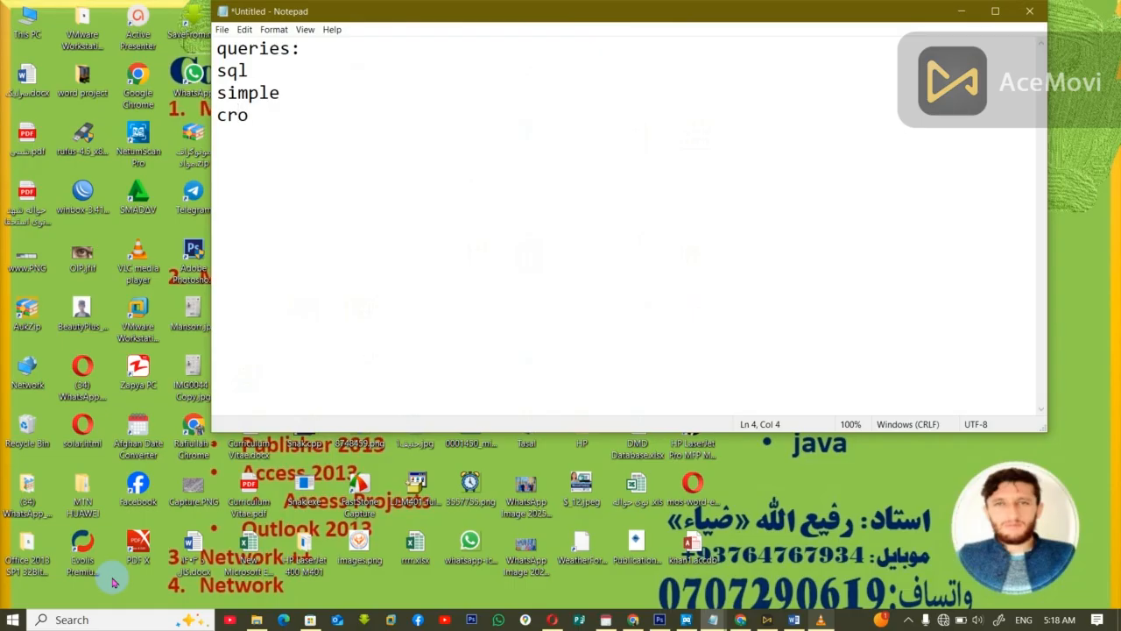
text(sstabe)
key(Return)
Step: Add the lines "fin duplicat4e" and "find unmached query" to the query list
text(fin dut)
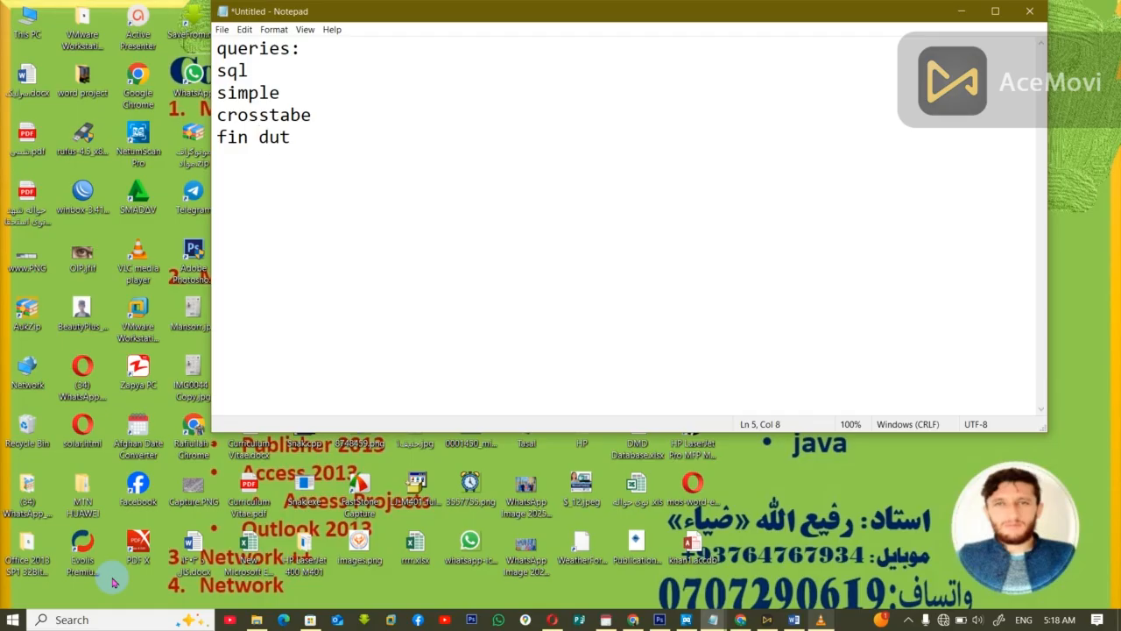
key(BackSpace)
text(pt)
key(BackSpace)
text(licat4e)
key(Return)
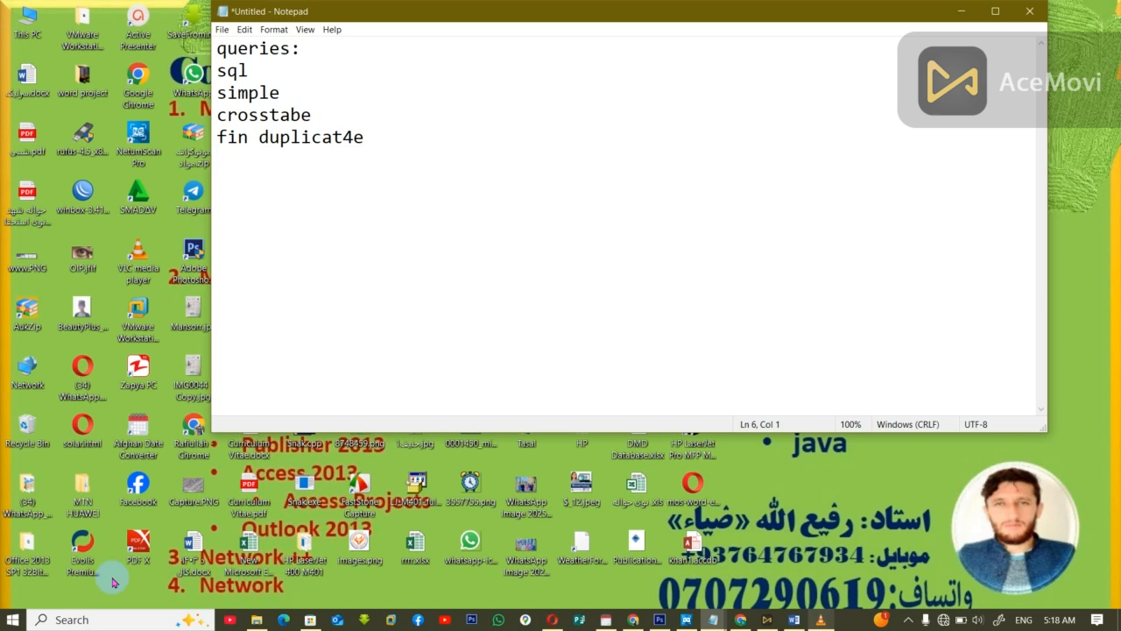
text(find unmached)
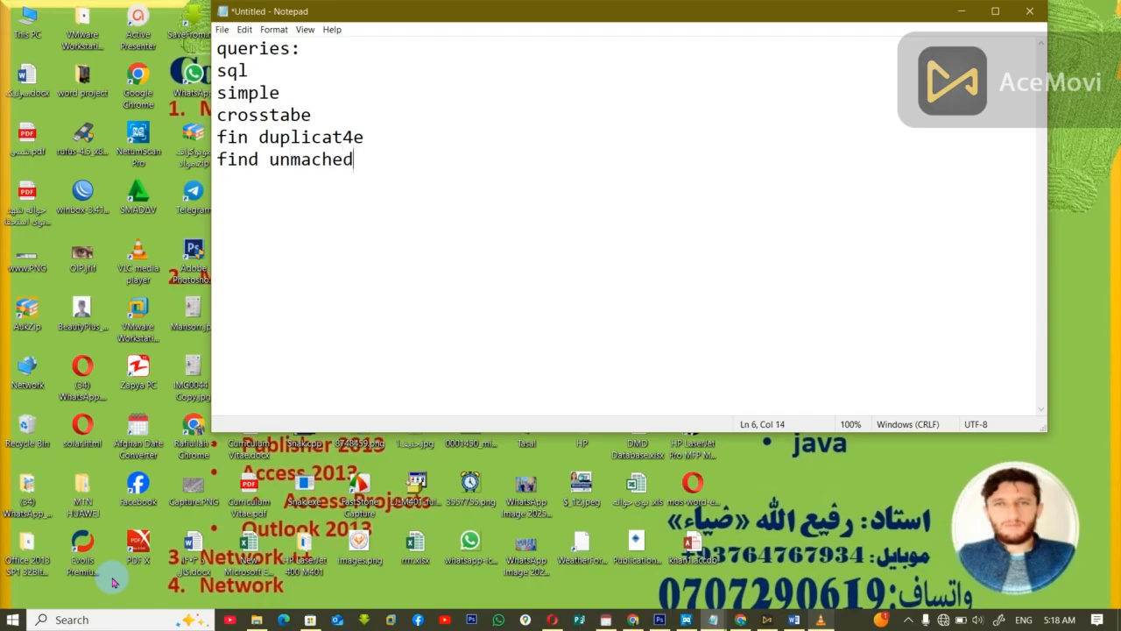
text( query)
key(Return)
key(Return)
Step: Add the line "1- 8" below the query list, separated by a blank line
text(1- 8)
key(Return)
Step: List the query types "make table", "append" and "update" on separate lines below "1- 8"
text(make)
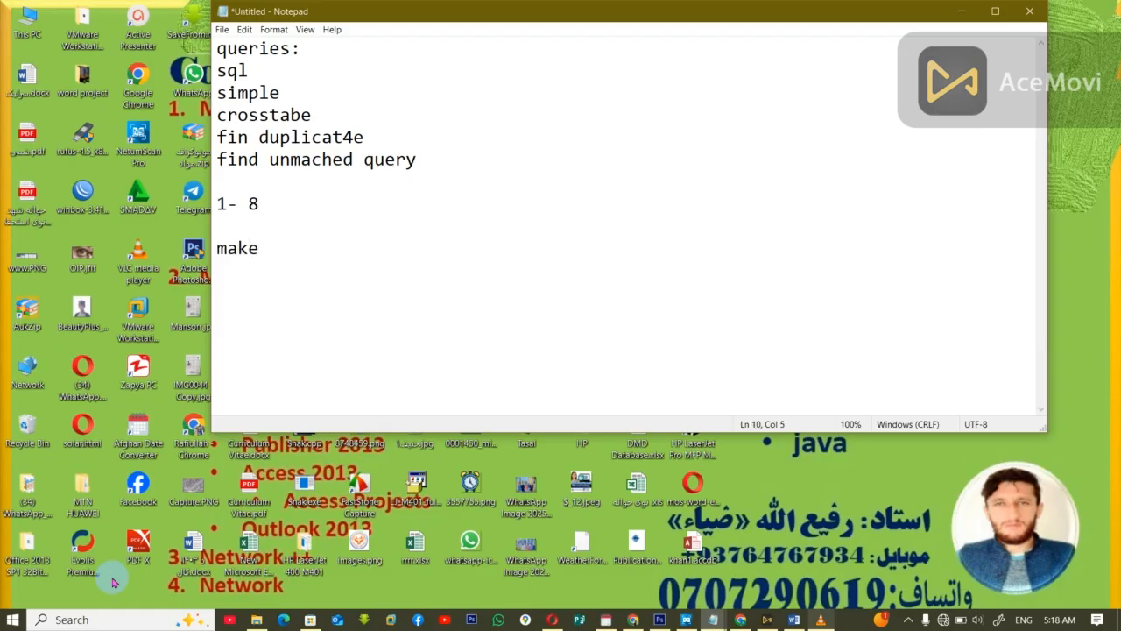
text( ta)
key(BackSpace)
text(table)
key(Return)
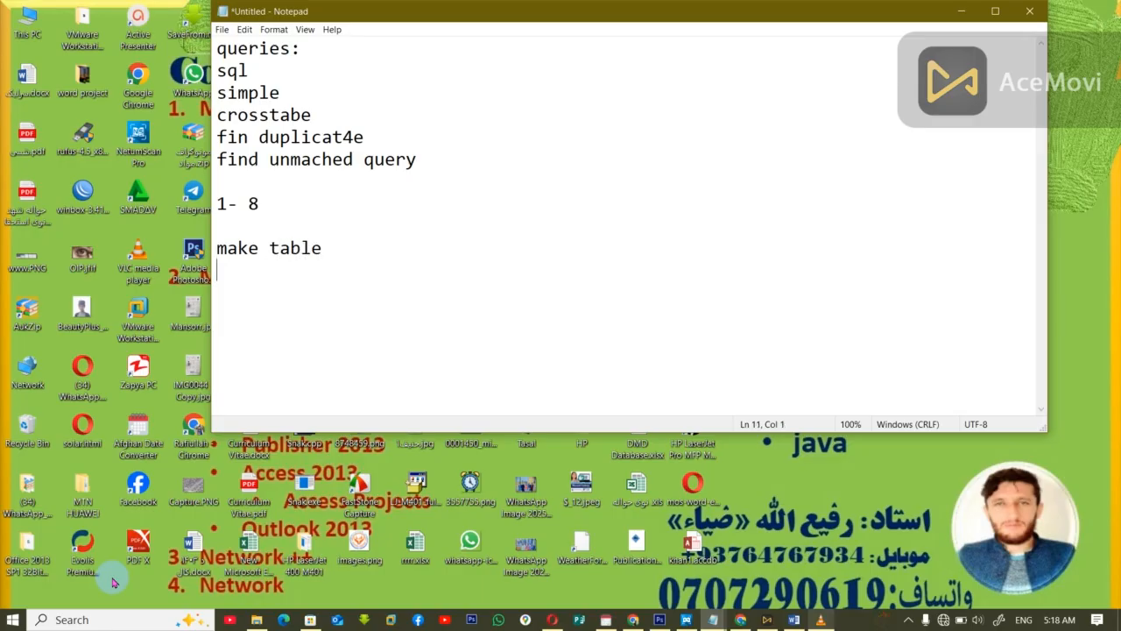
text(append )
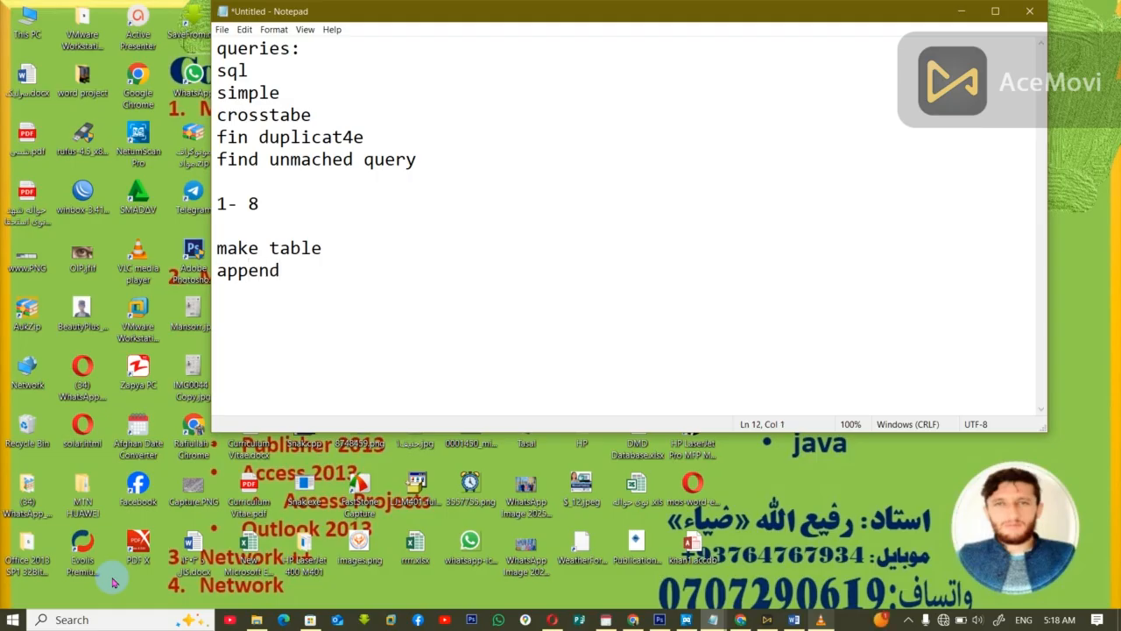
text(update)
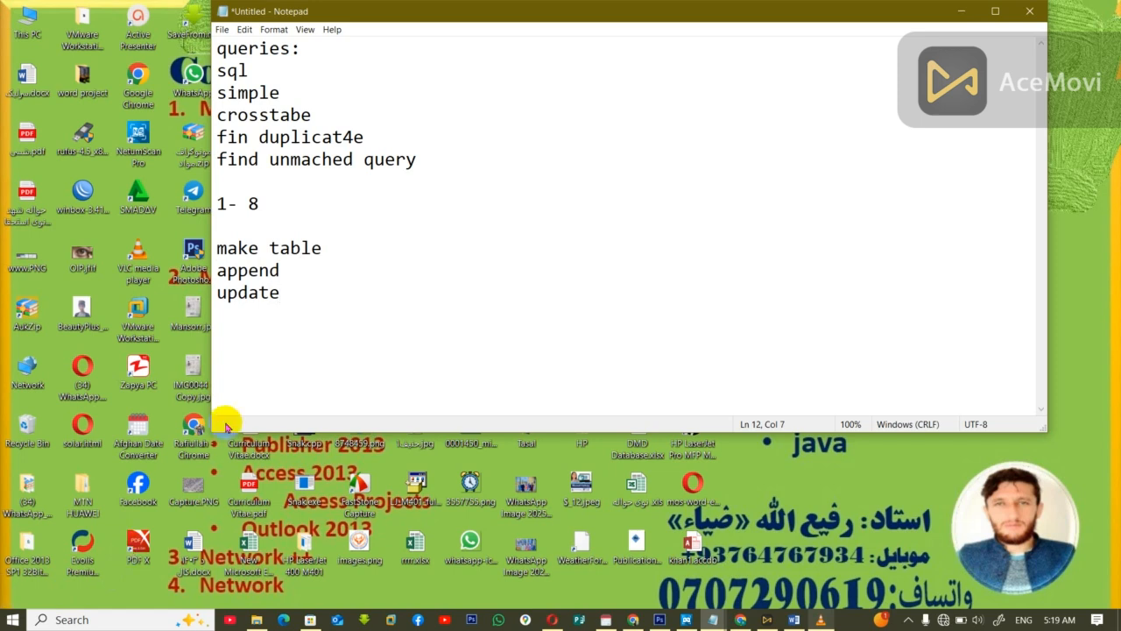
drag(325, 295, 224, 270)
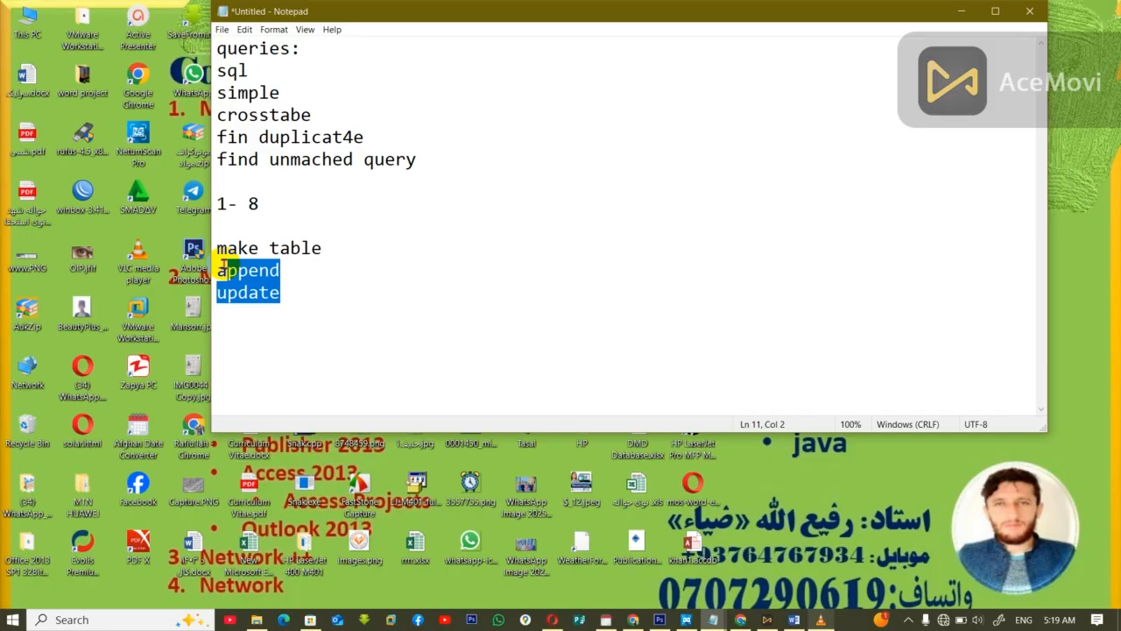
key(super)
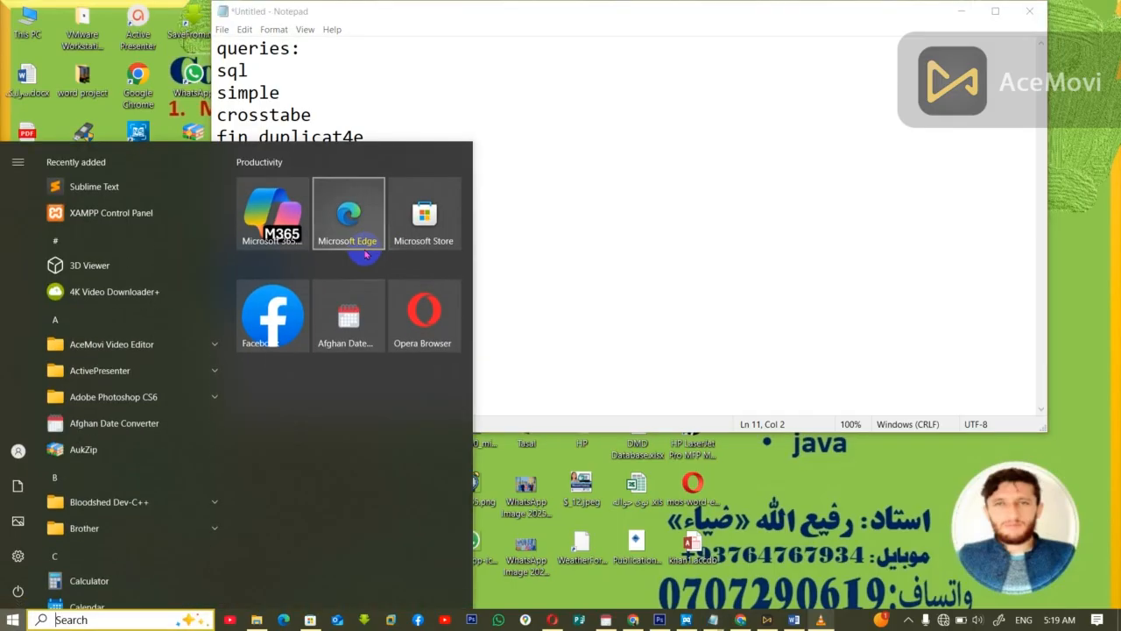
click(604, 228)
Step: Put a colon after "make table" and begin its description with "used to transfer data from one DB"
click(357, 250)
text(:)
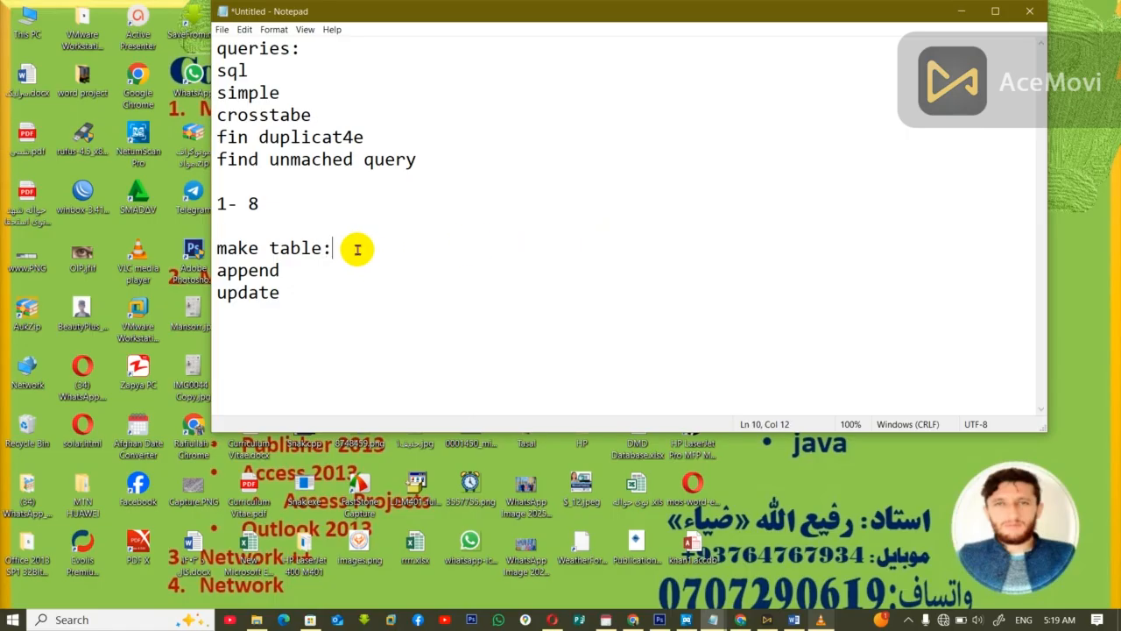
text(used to tr)
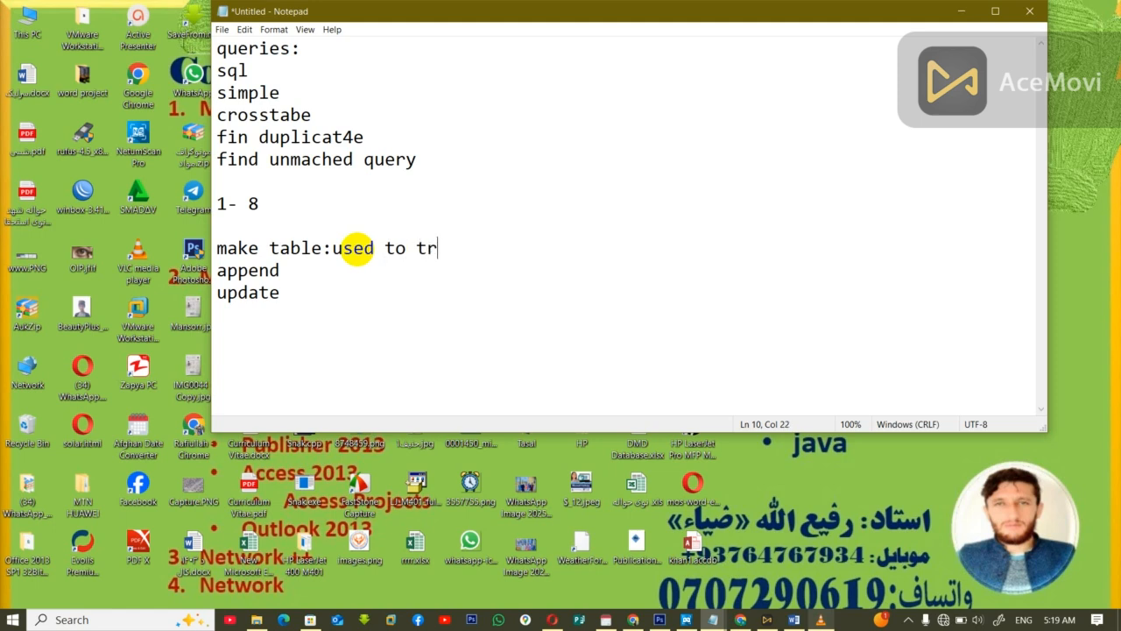
text(ansfer datea)
key(BackSpace)
key(BackSpace)
text(a fro)
key(BackSpace)
key(BackSpace)
text(from one )
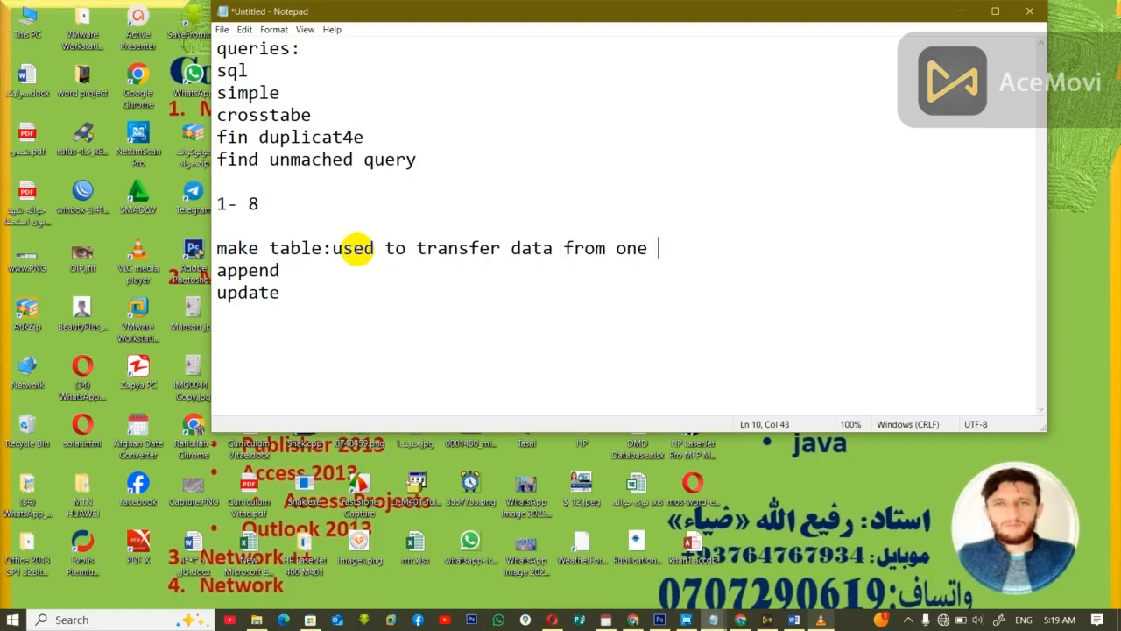
text(DB to another dB)
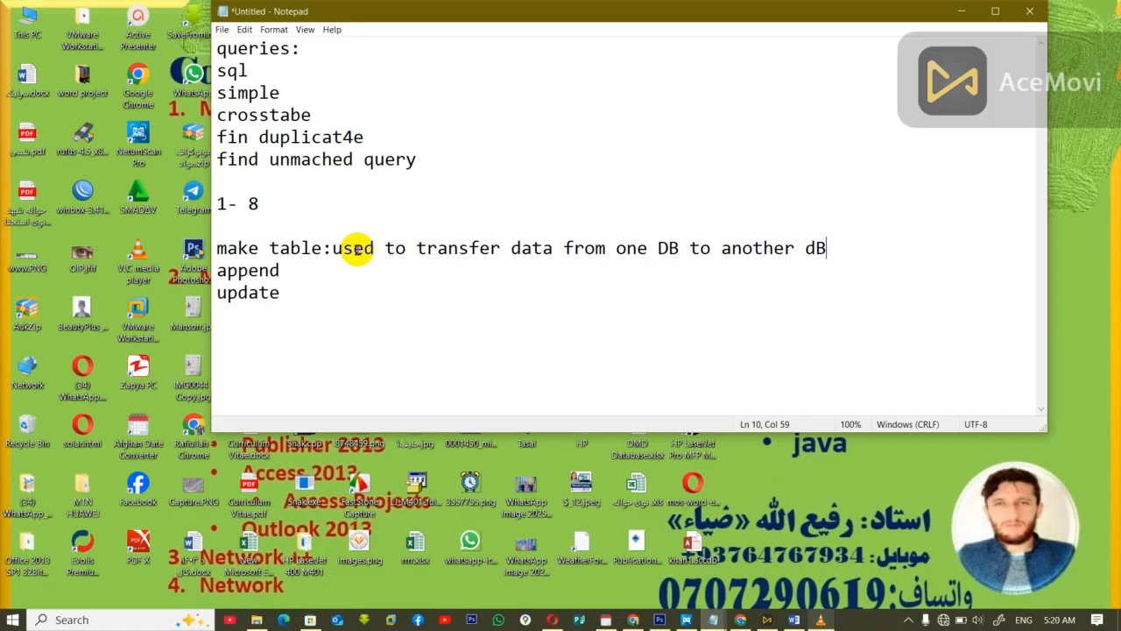
Step: Show the desktop and launch Microsoft Access with the msaccess command
key(super+d)
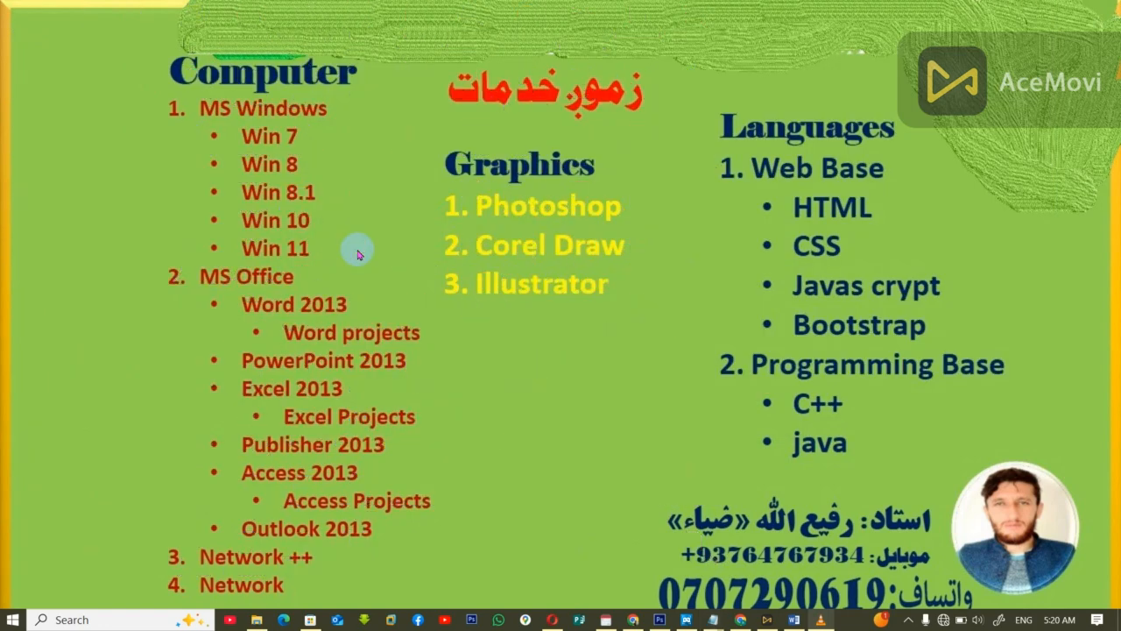
key(super+r)
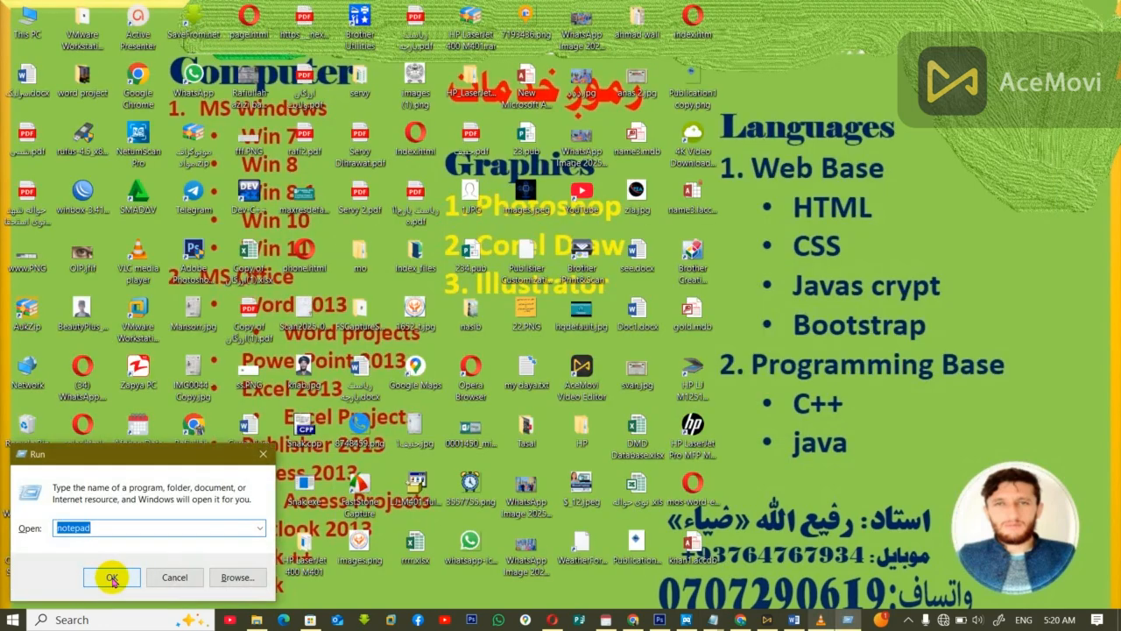
text(a)
key(BackSpace)
text(mo)
key(BackSpace)
text(sa)
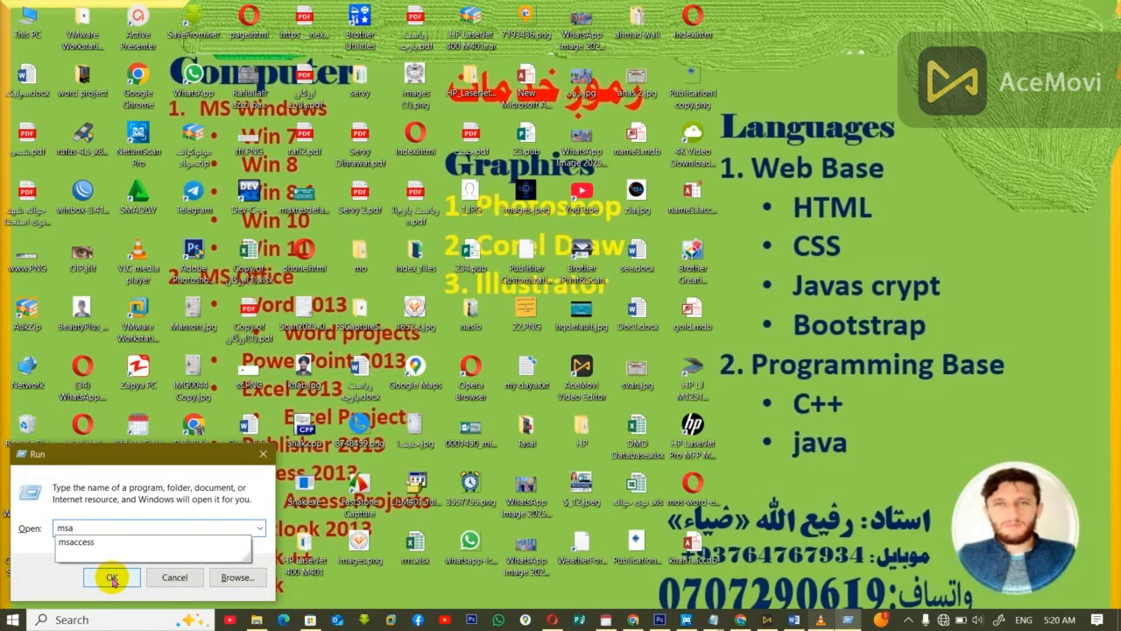
key(Down)
click(112, 578)
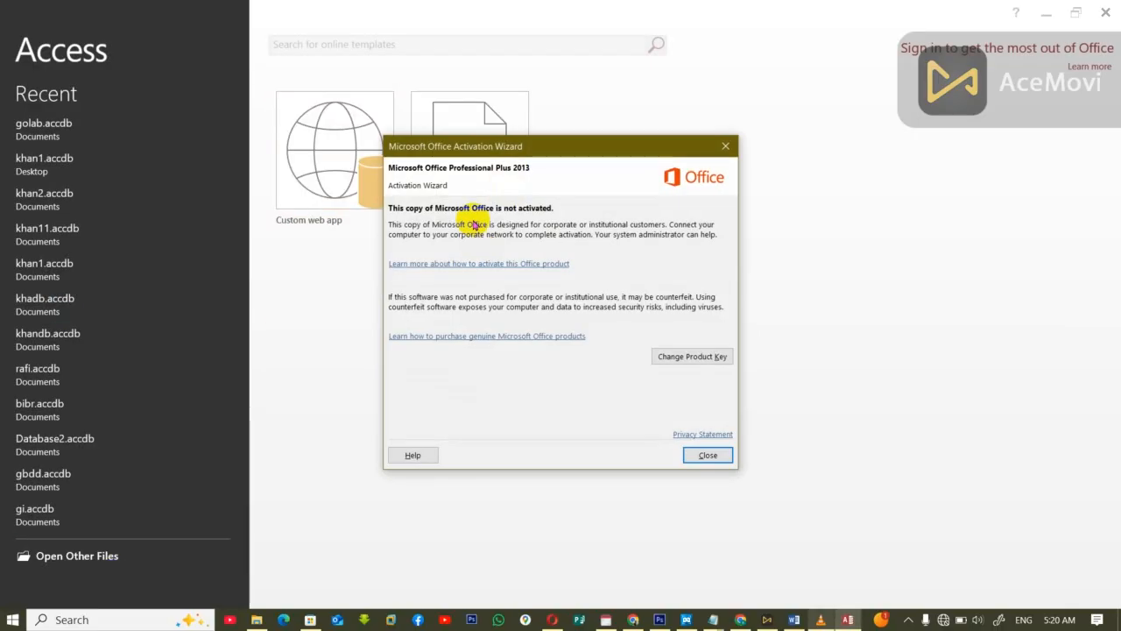
Step: Dismiss the Office activation wizard and create a blank desktop database named jan1
click(725, 146)
click(468, 122)
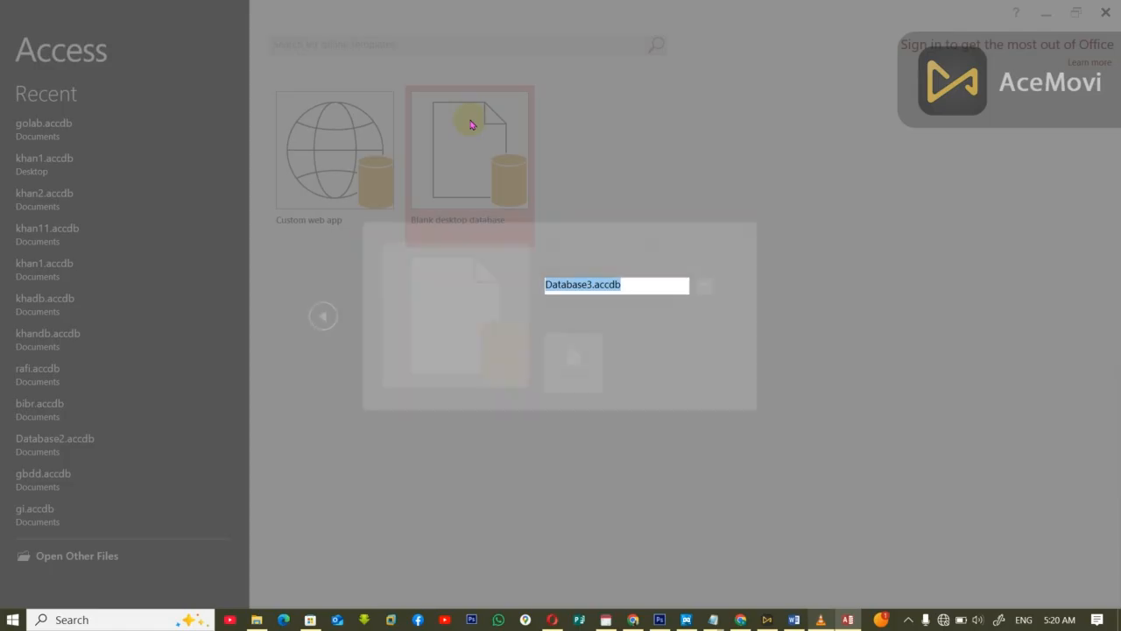
text(jan1)
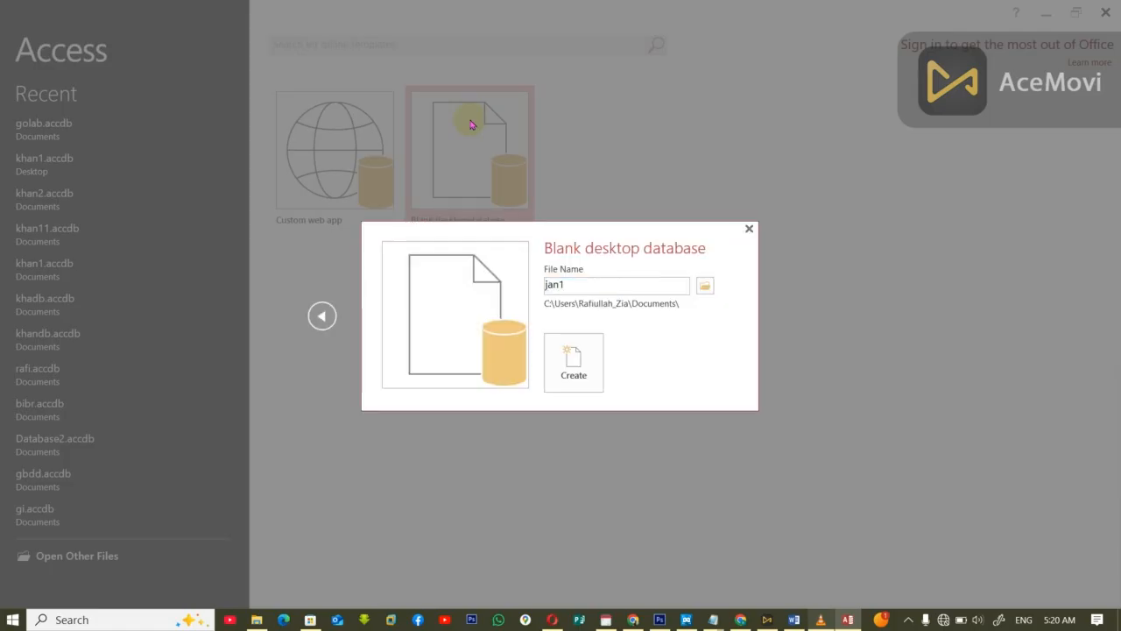
key(Return)
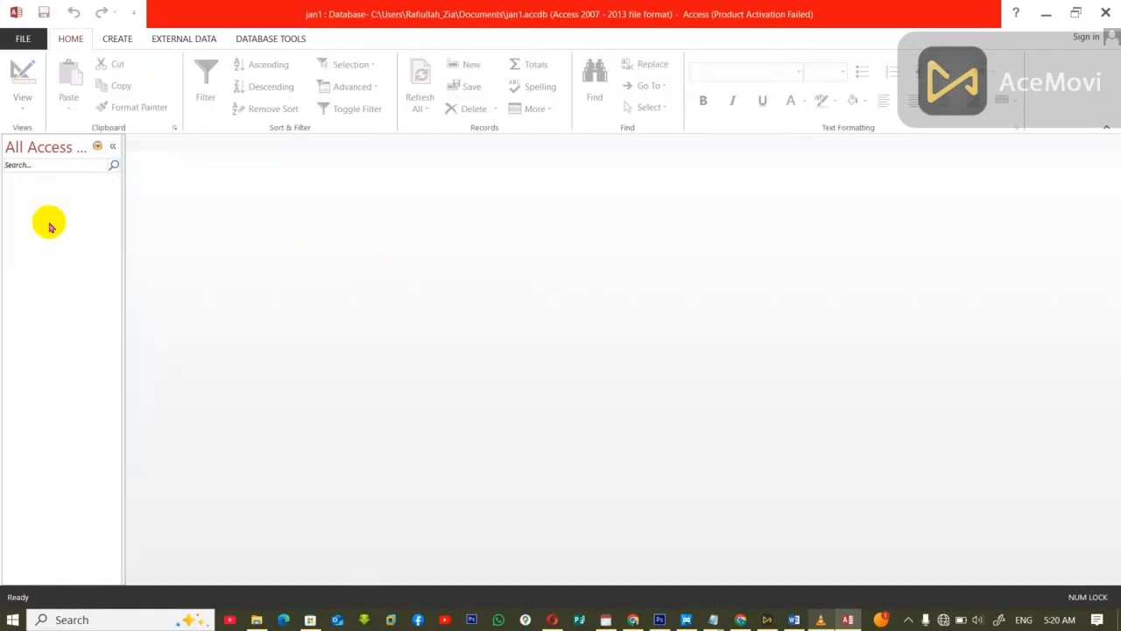
Step: Save a copy of the database to the Desktop as jan11.accdb in Access Database format
click(33, 39)
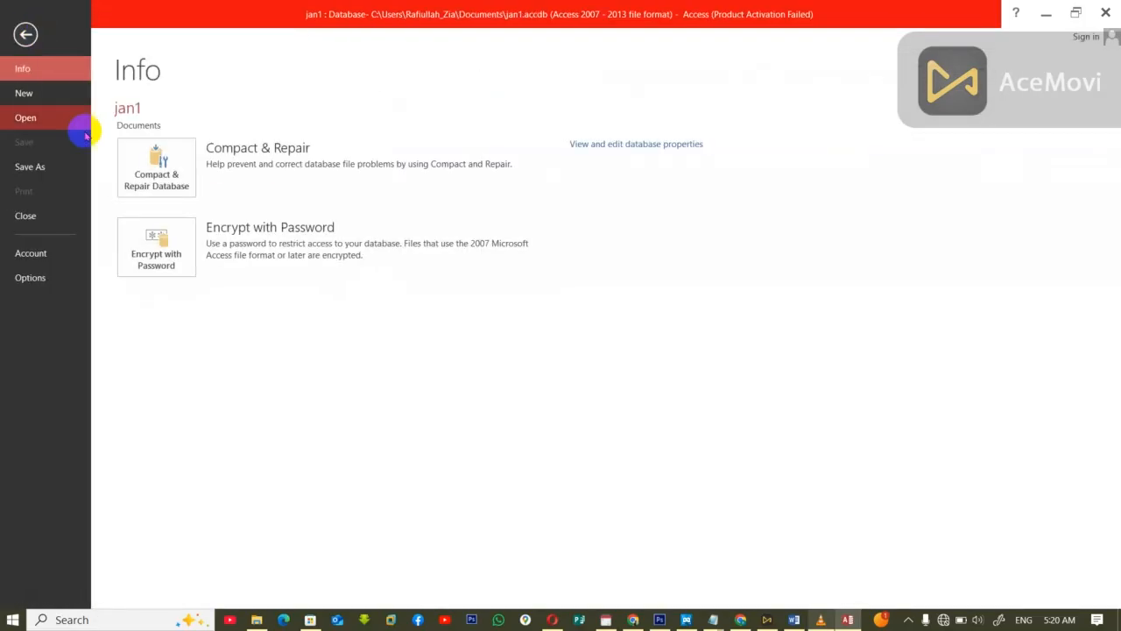
click(26, 166)
click(371, 366)
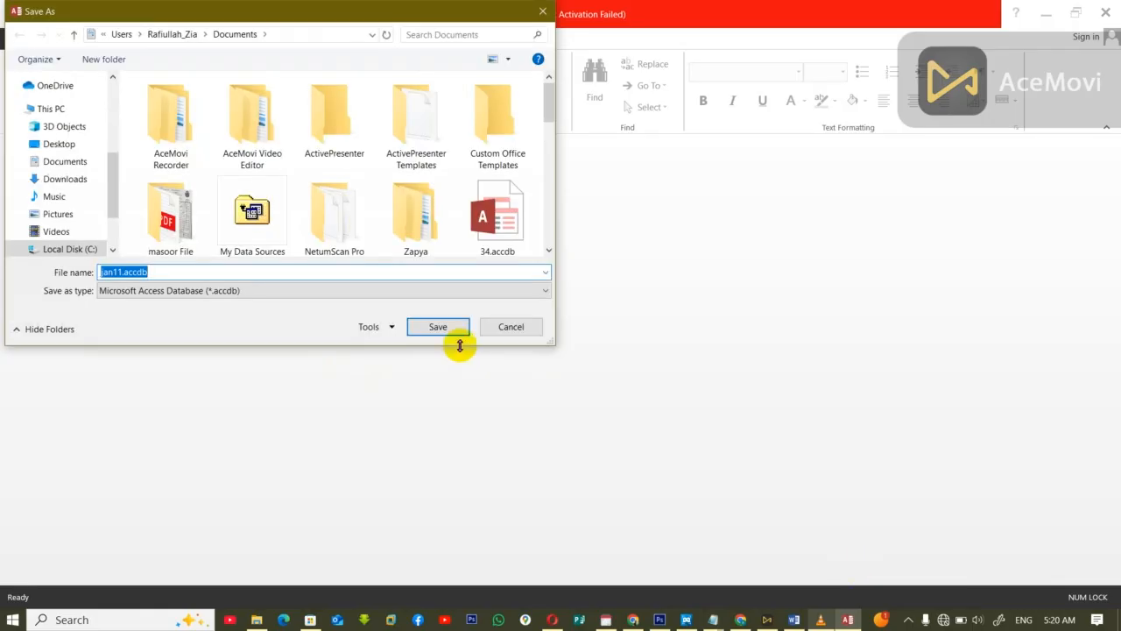
click(63, 146)
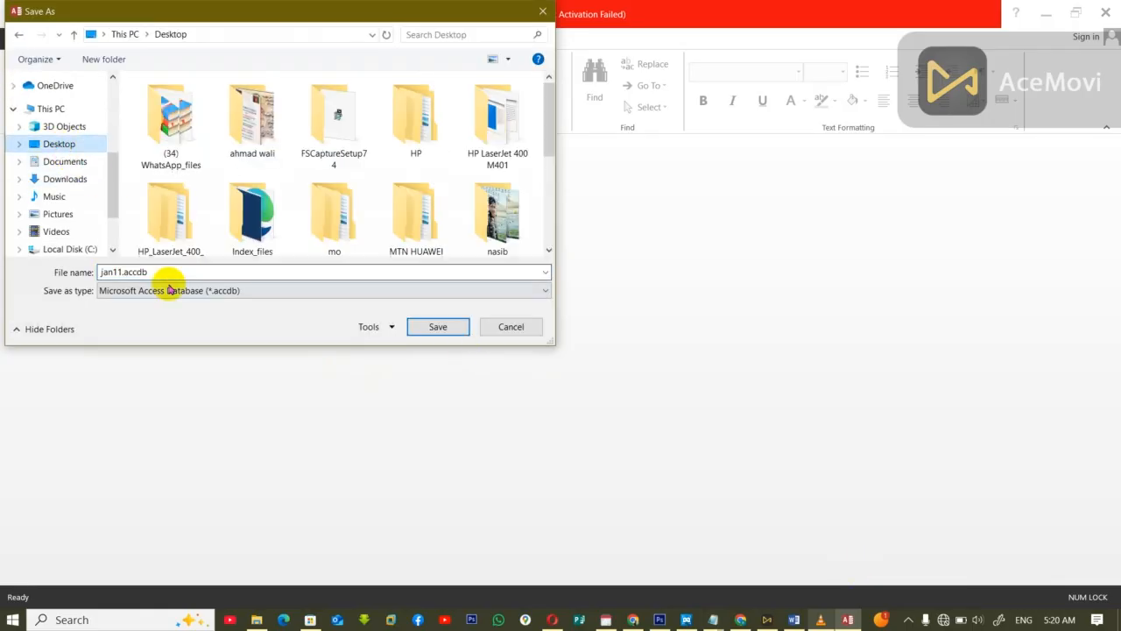
click(438, 327)
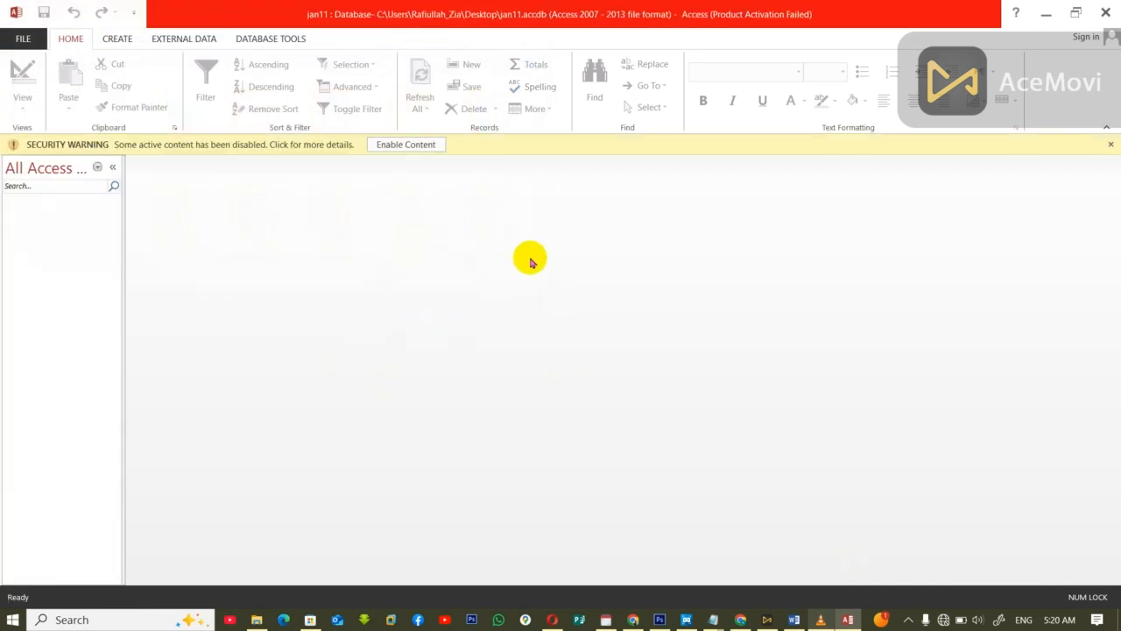
Step: Close Access, reopen jan11.accdb from the desktop, and enable its content after dismissing the activation wizard
click(1096, 11)
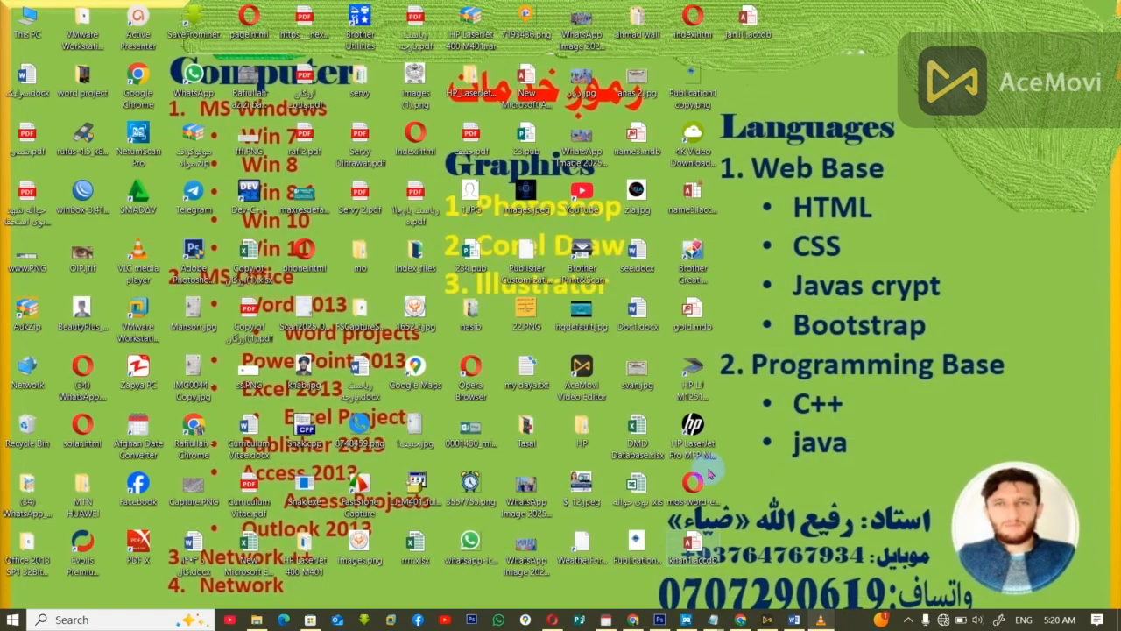
double_click(748, 26)
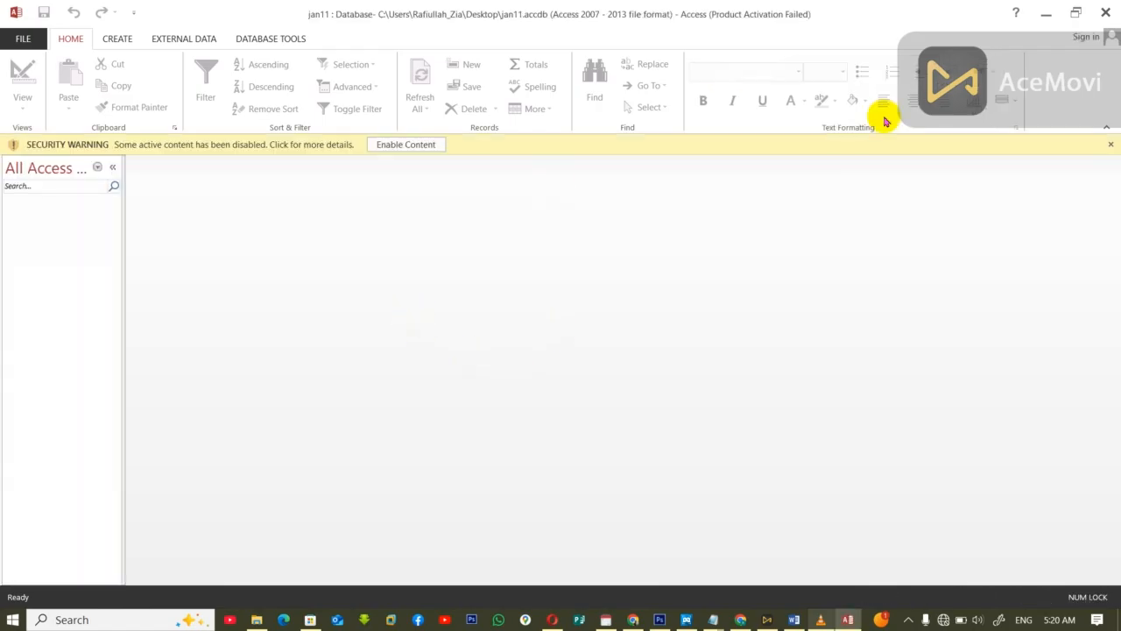
click(722, 147)
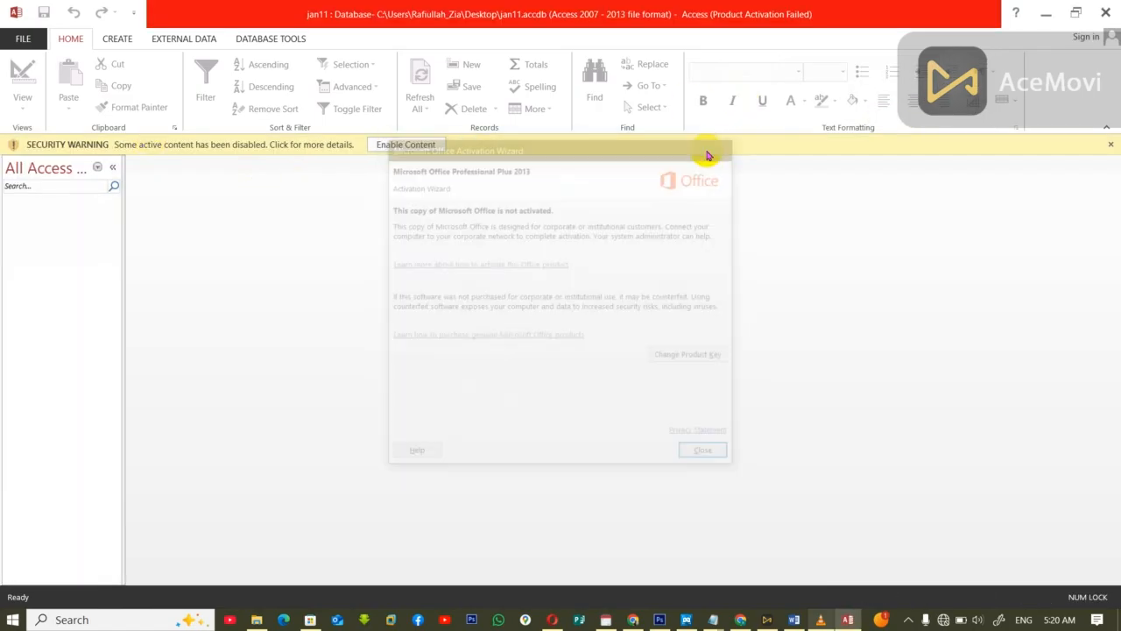
click(402, 144)
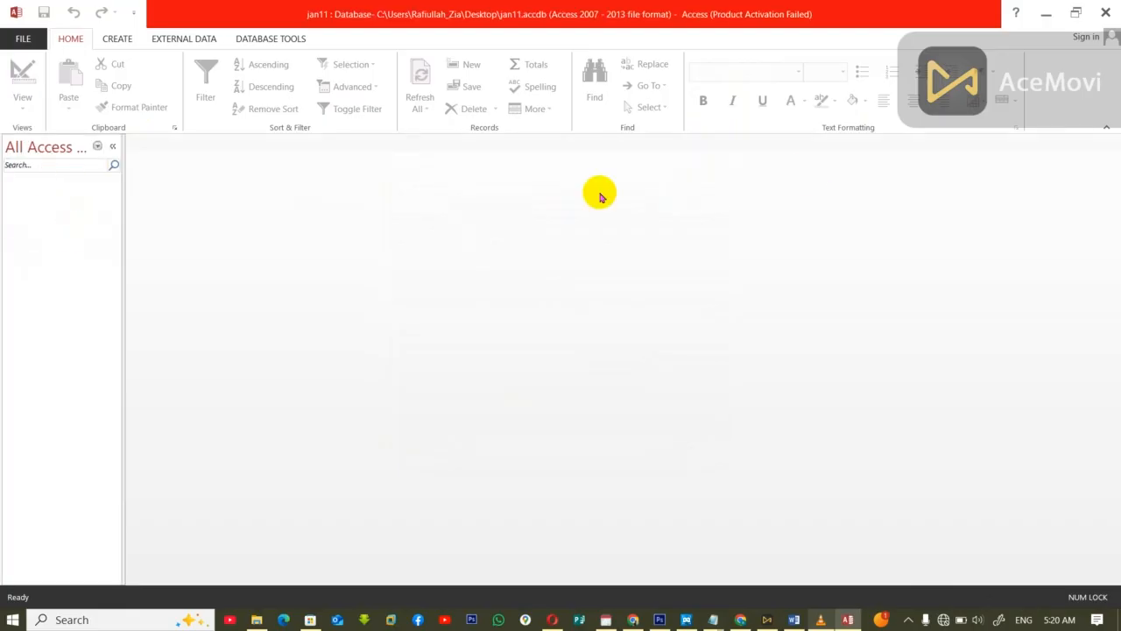
Step: Close the jan11 database, launch Access again, and dismiss the Office activation wizard
click(1105, 8)
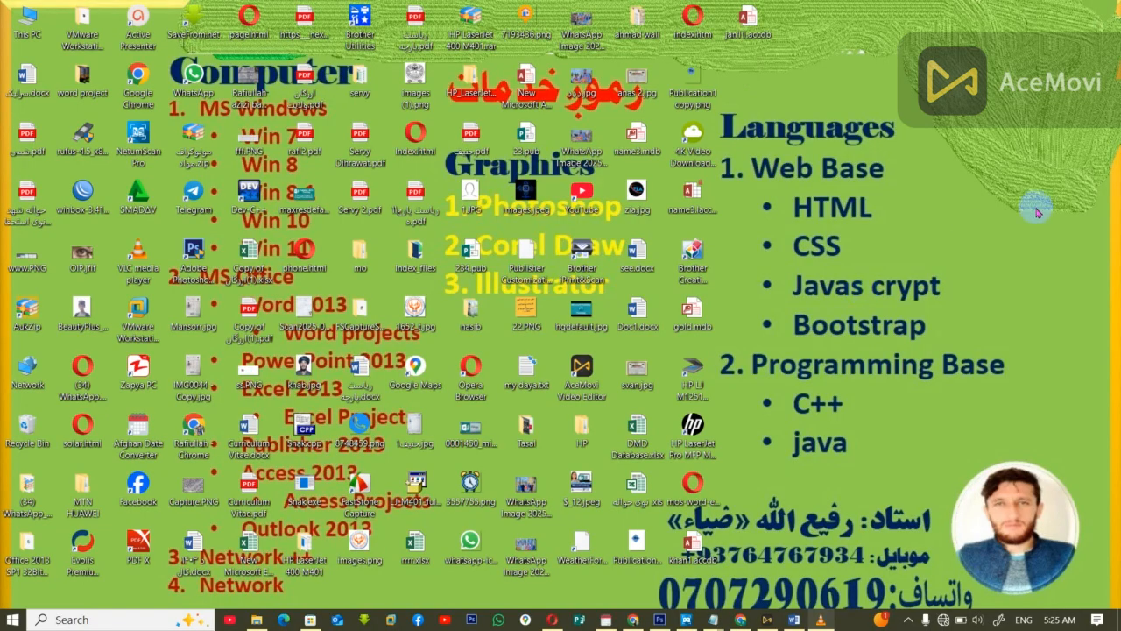
key(super+r)
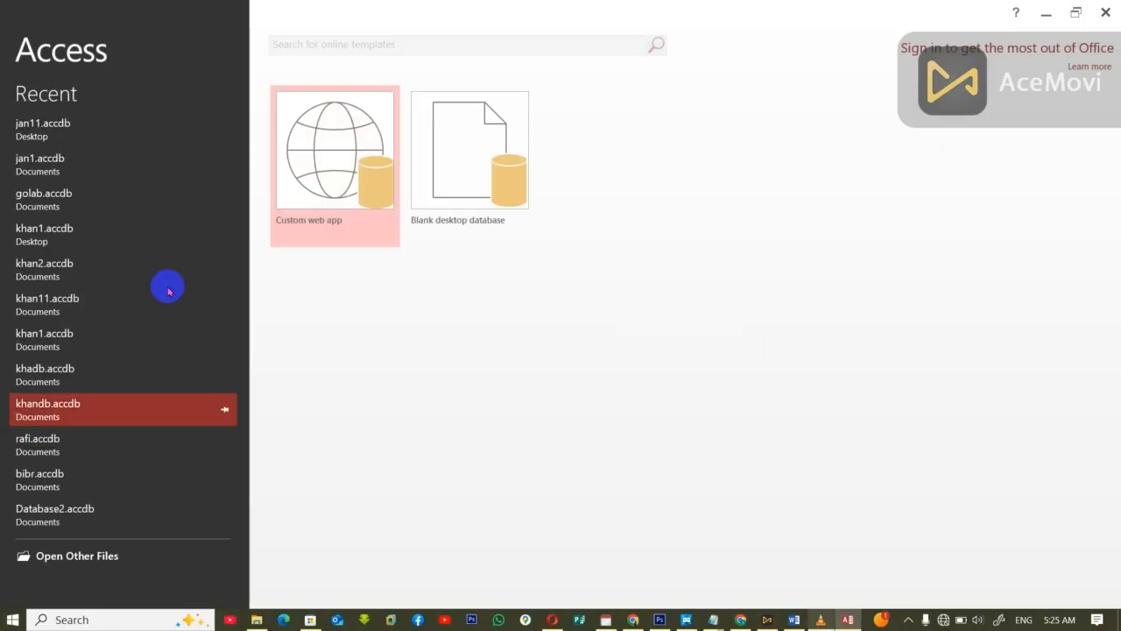
click(471, 169)
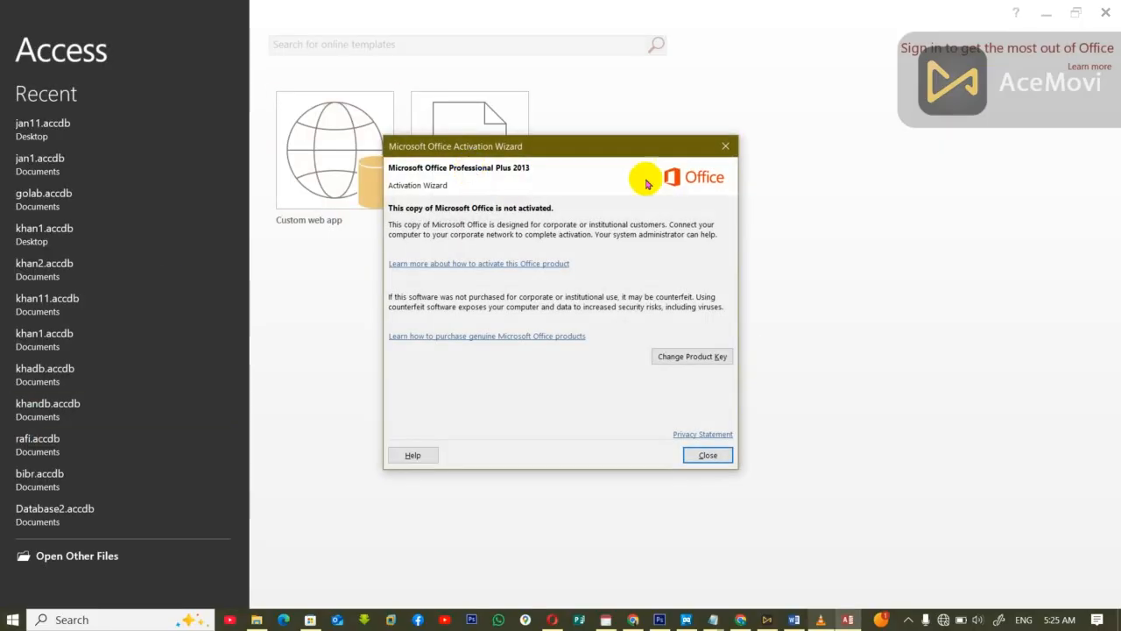
click(728, 143)
Step: Create a blank desktop database named jan12 in the Documents folder
click(505, 152)
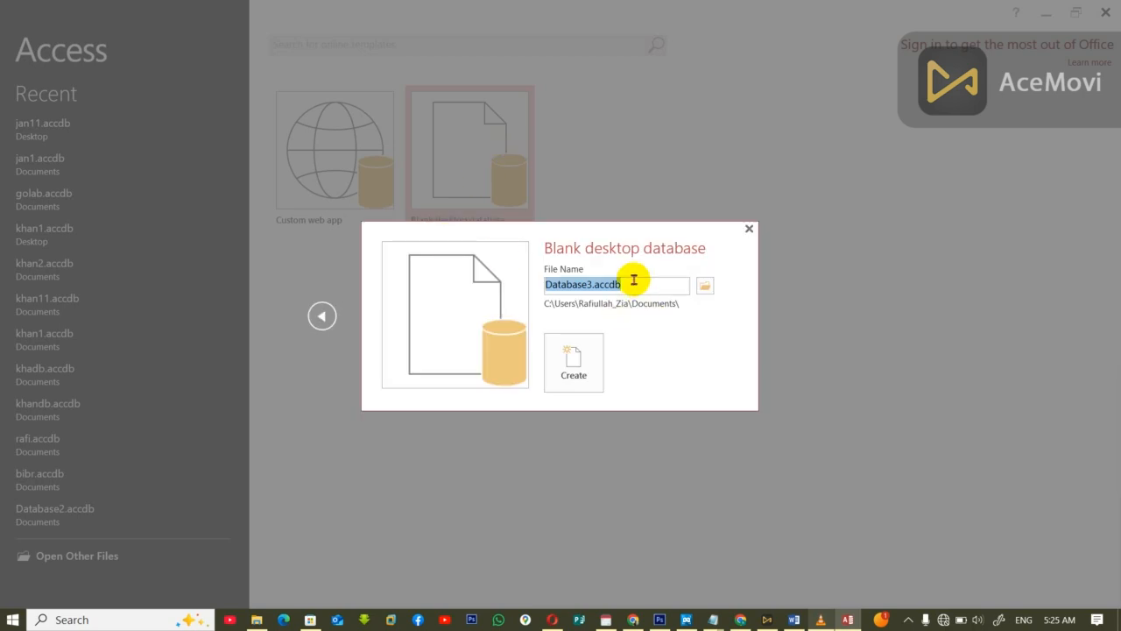
text(k)
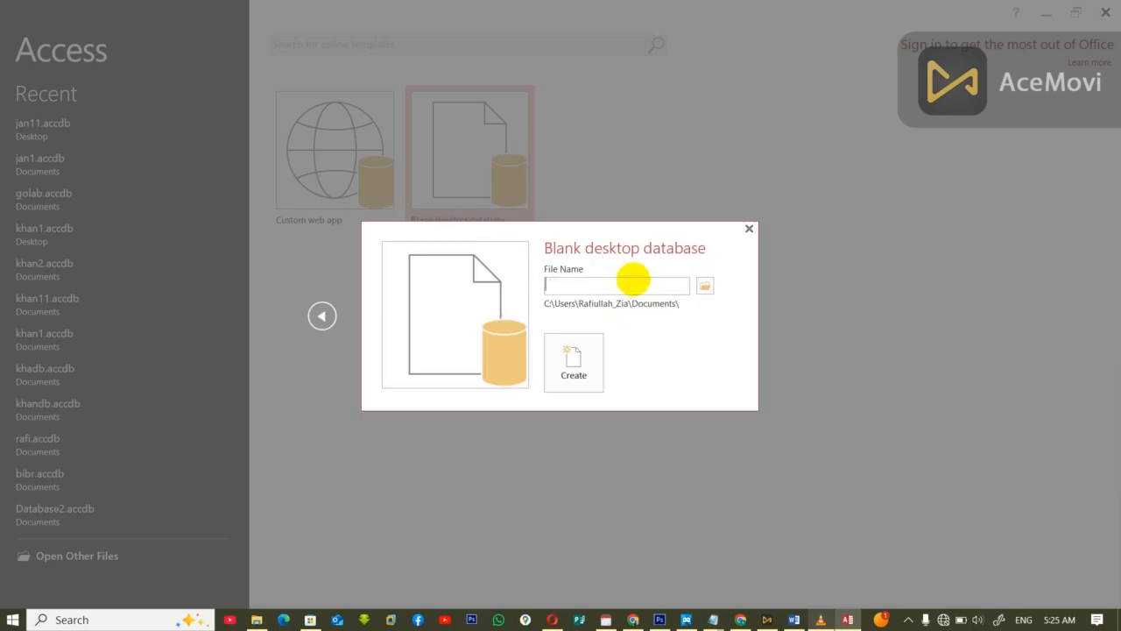
text(an12)
key(Return)
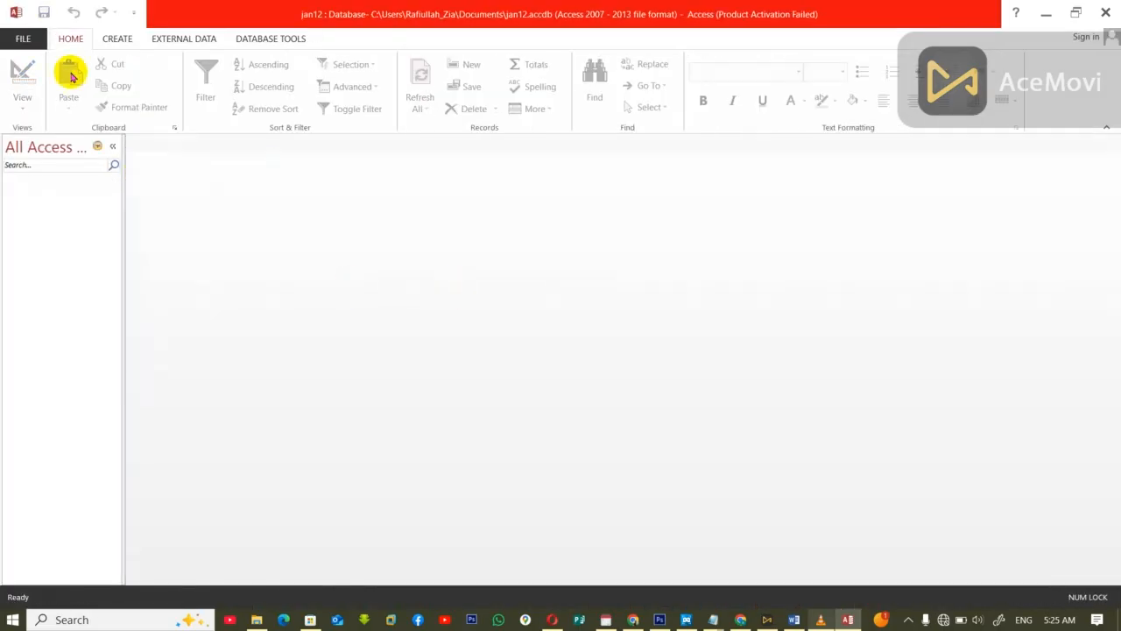
Step: Start a new table in Design view and define an ID field with the AutoNumber data type
click(117, 39)
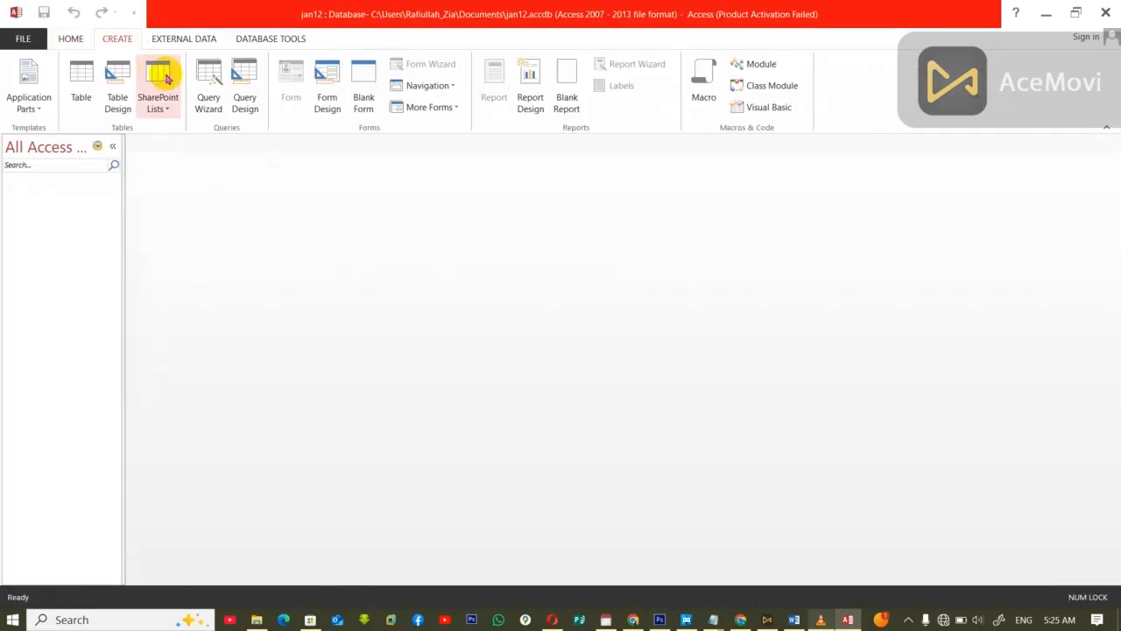
click(117, 92)
text(ID)
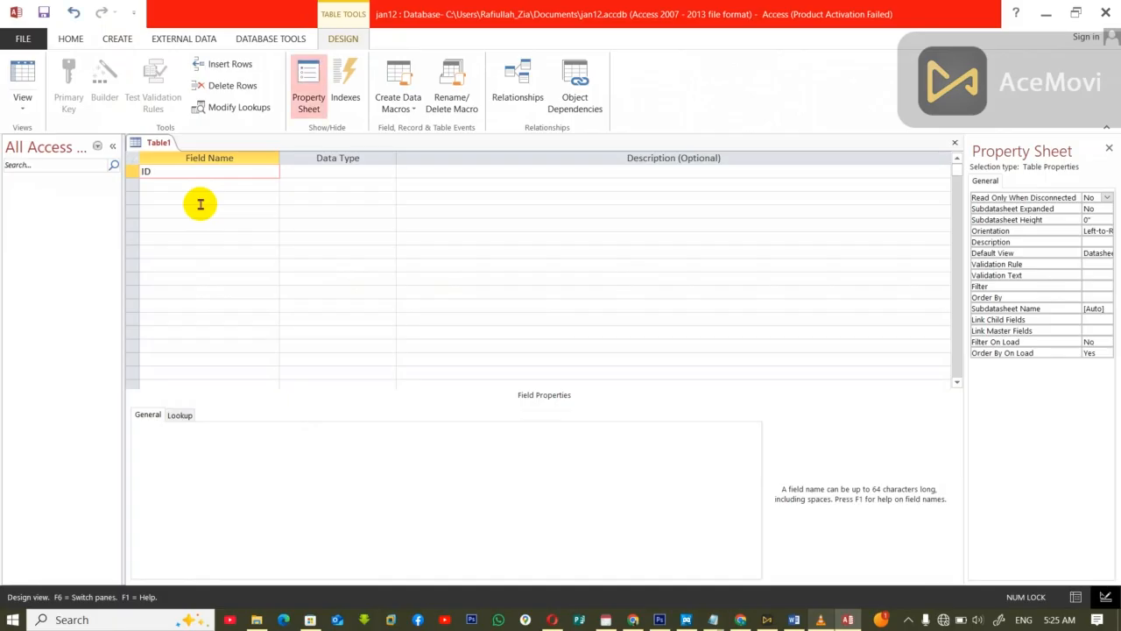
key(Tab)
text(n)
key(BackSpace)
key(BackSpace)
text(a)
key(Tab)
key(Tab)
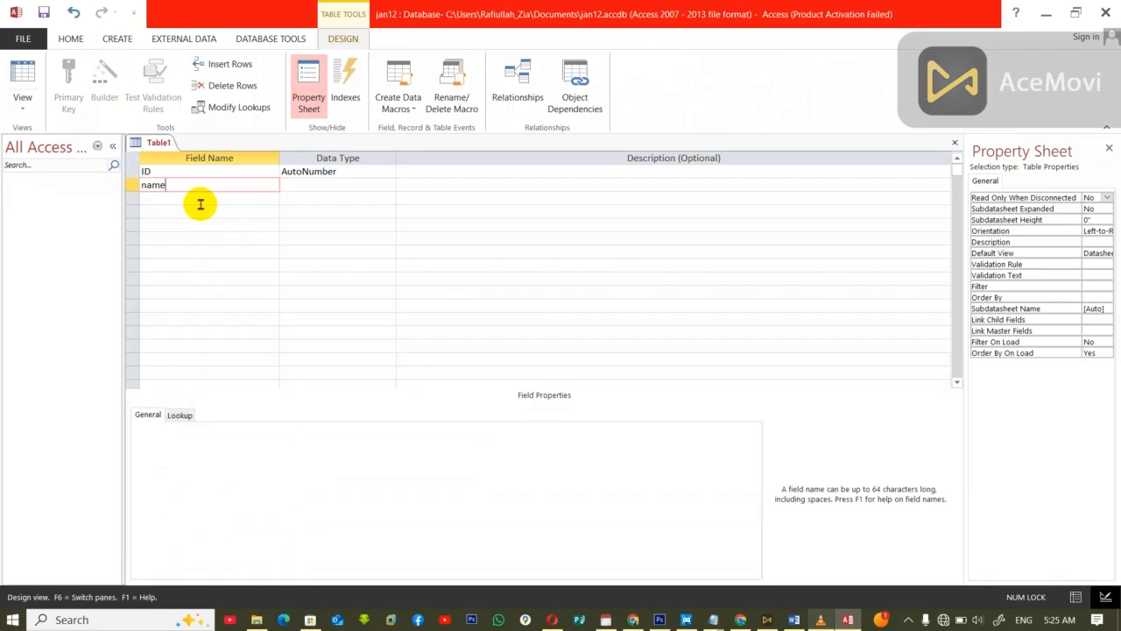
Step: Add the fields name and job to the table design, both as Short Text
text(name)
key(Tab)
key(Tab)
key(Tab)
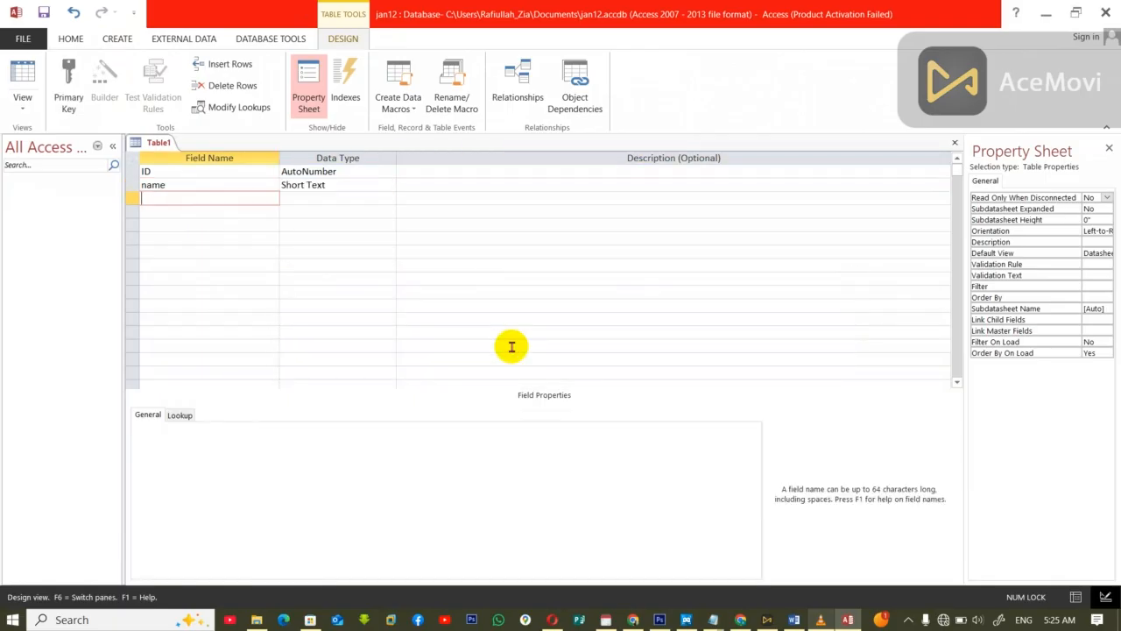
text(job)
key(Tab)
key(Tab)
key(Tab)
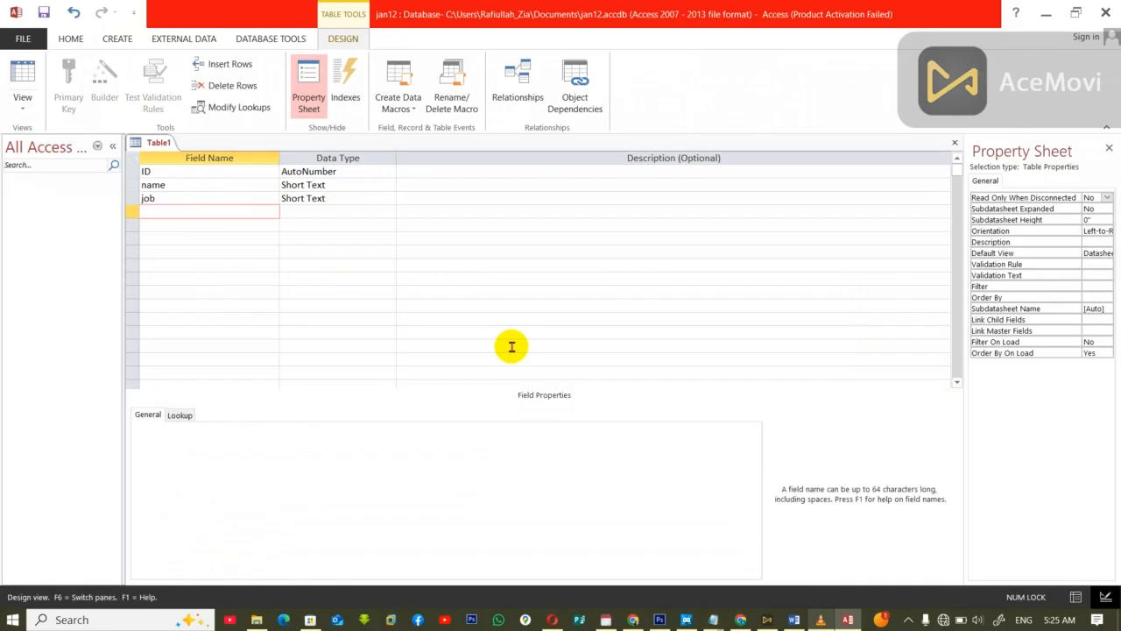
Step: Close and save the table design as tab1, accepting the creation of a primary key
click(510, 351)
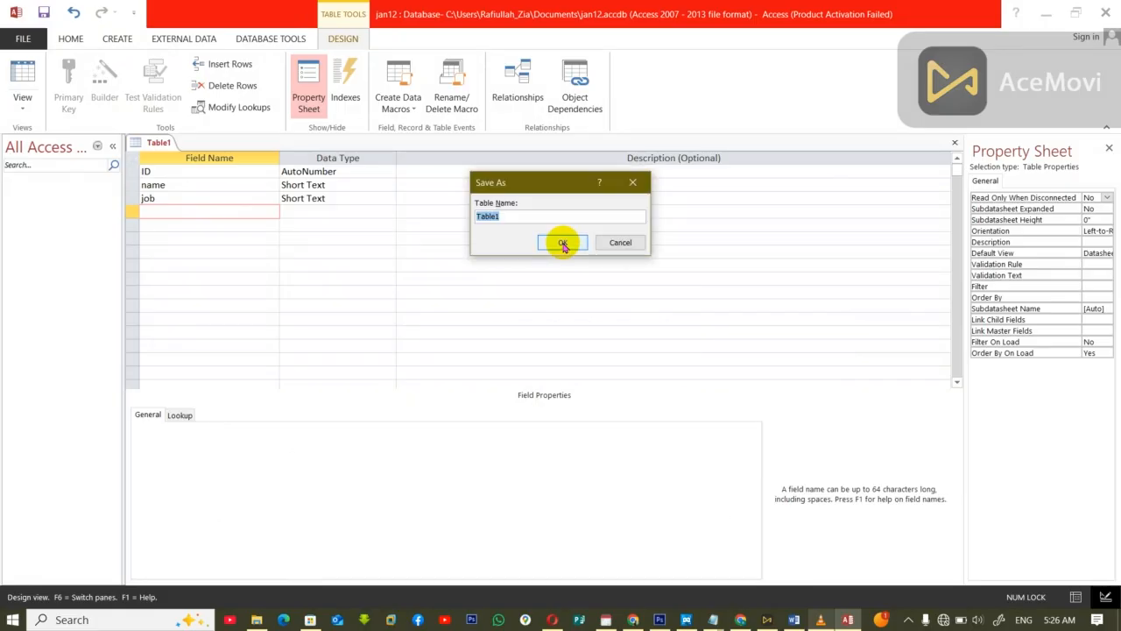
text(dtb1)
click(563, 242)
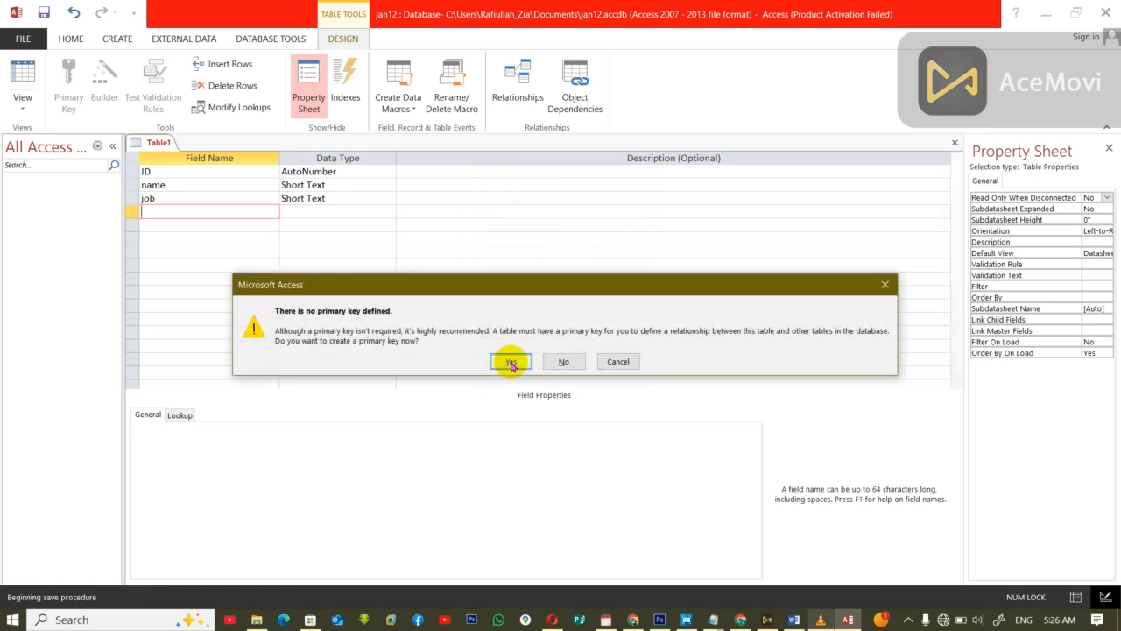
click(507, 359)
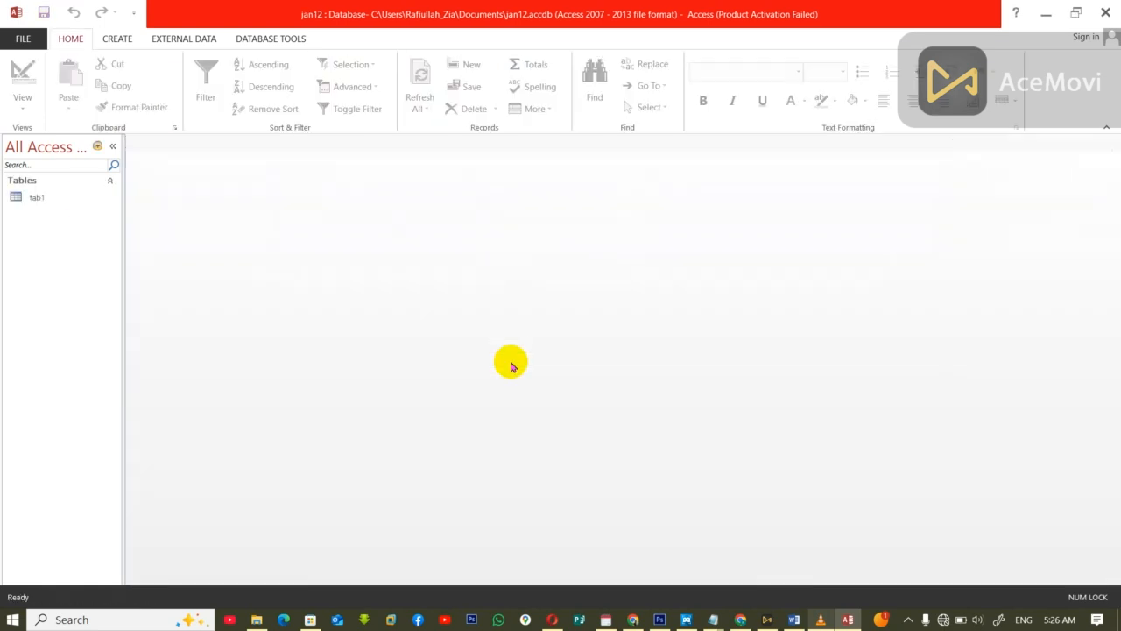
Step: Open tab1 and enter the first two records, each with a person's name, using the jobs it and teacher
double_click(19, 199)
click(240, 173)
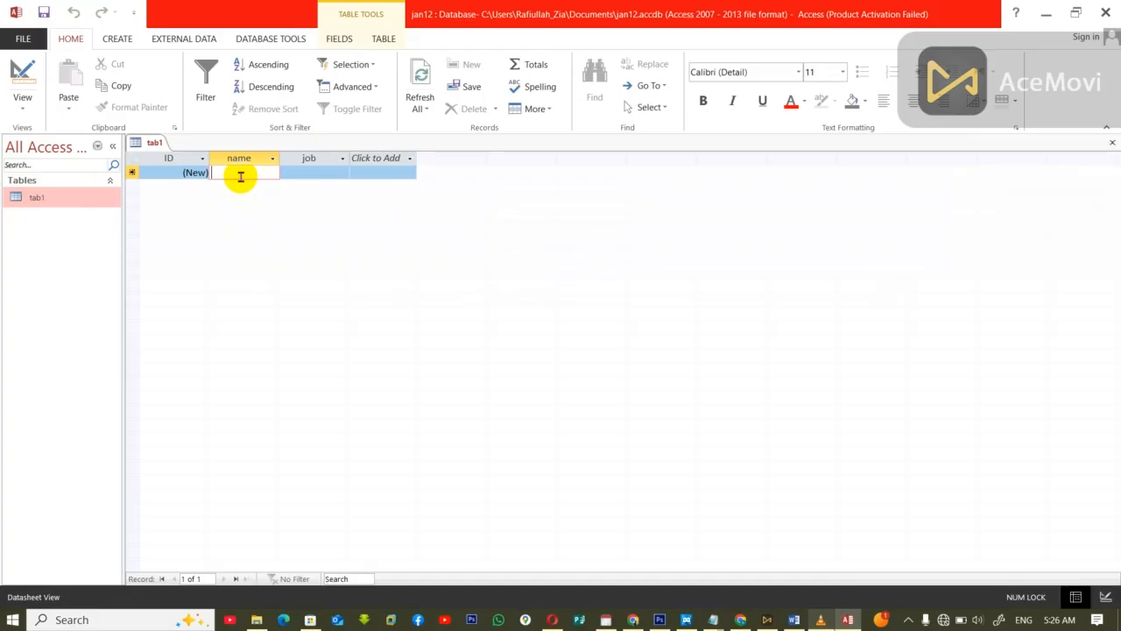
text(jan)
key(Tab)
text(it)
key(Tab)
key(Tab)
text(khan)
key(Tab)
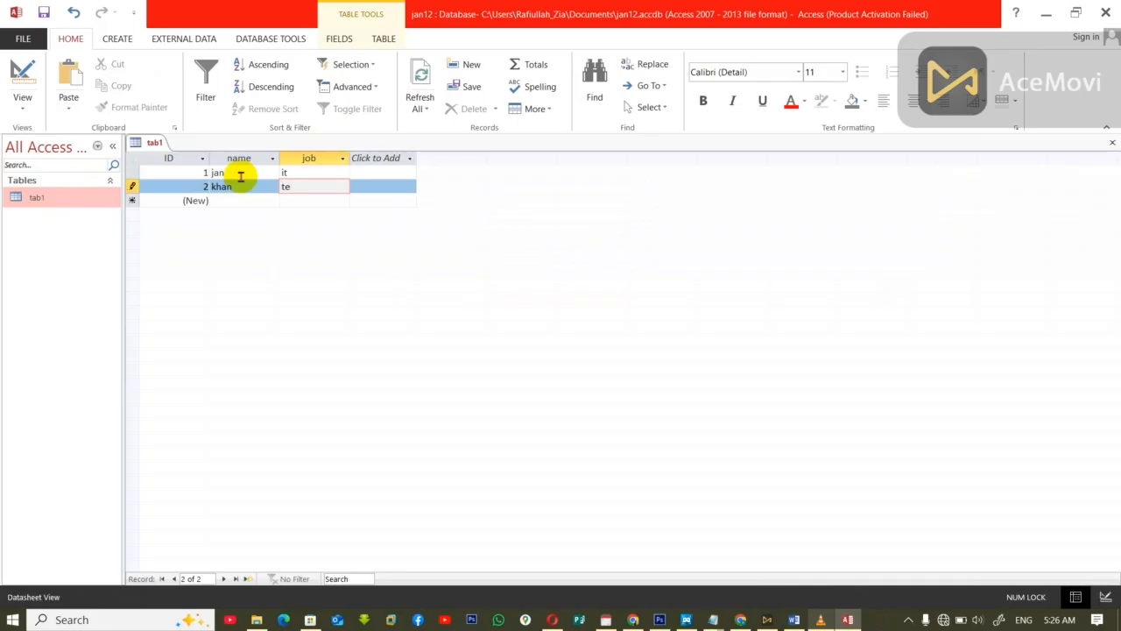
text(teacher)
Step: Add the third and fourth records to tab1, each with a person's name and the job ingineer
key(Tab)
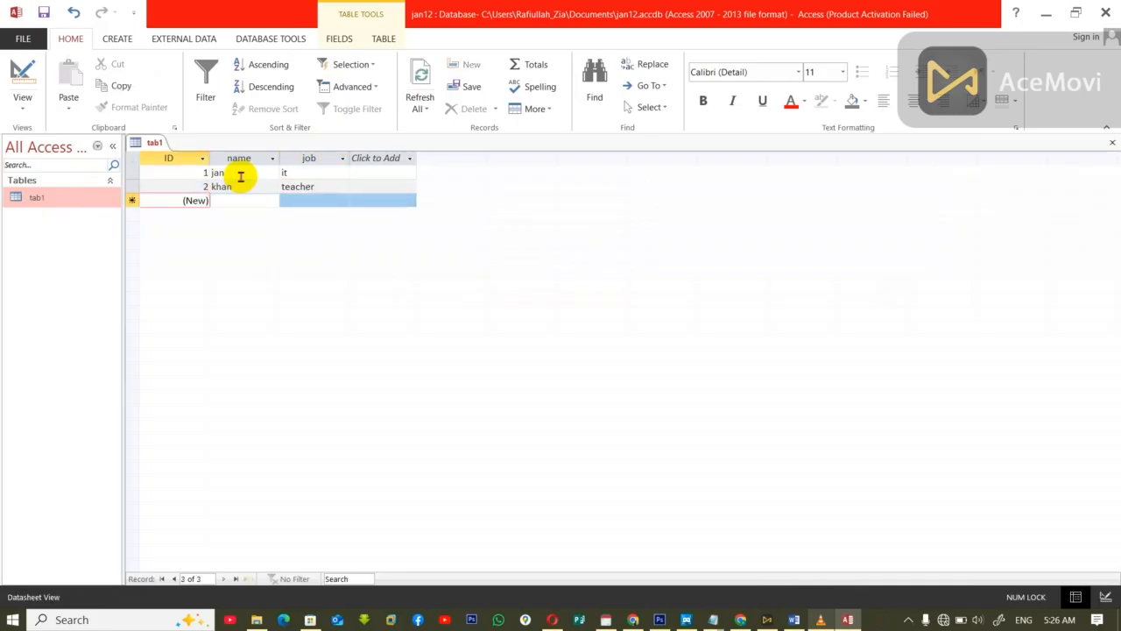
key(Tab)
text(bilal)
key(Tab)
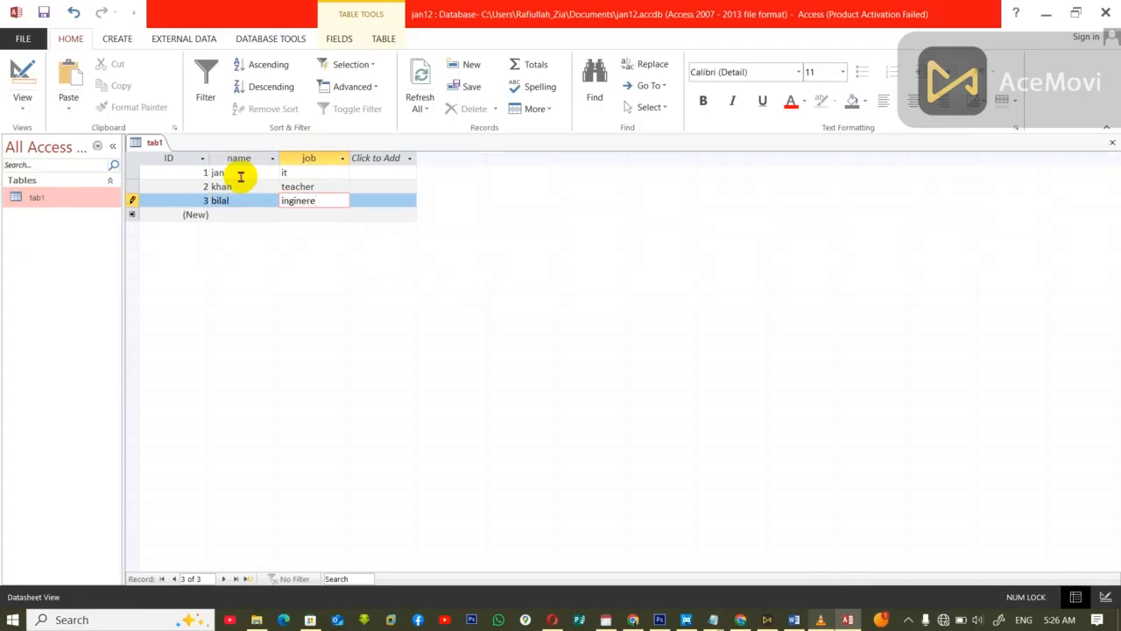
text(ingineer)
key(Tab)
key(Tab)
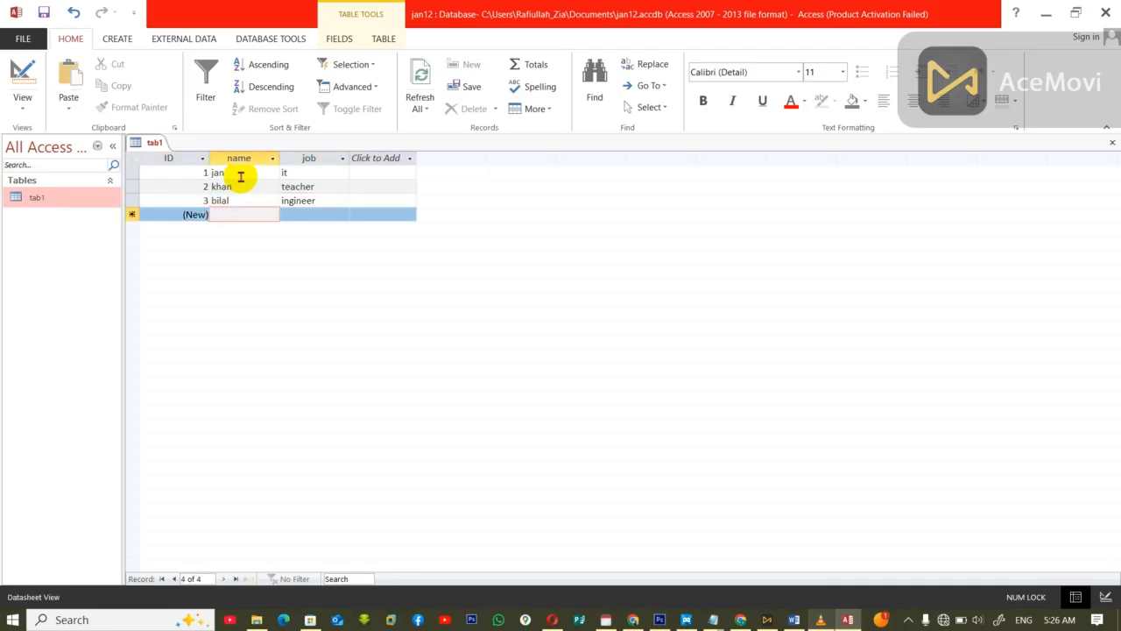
text(d)
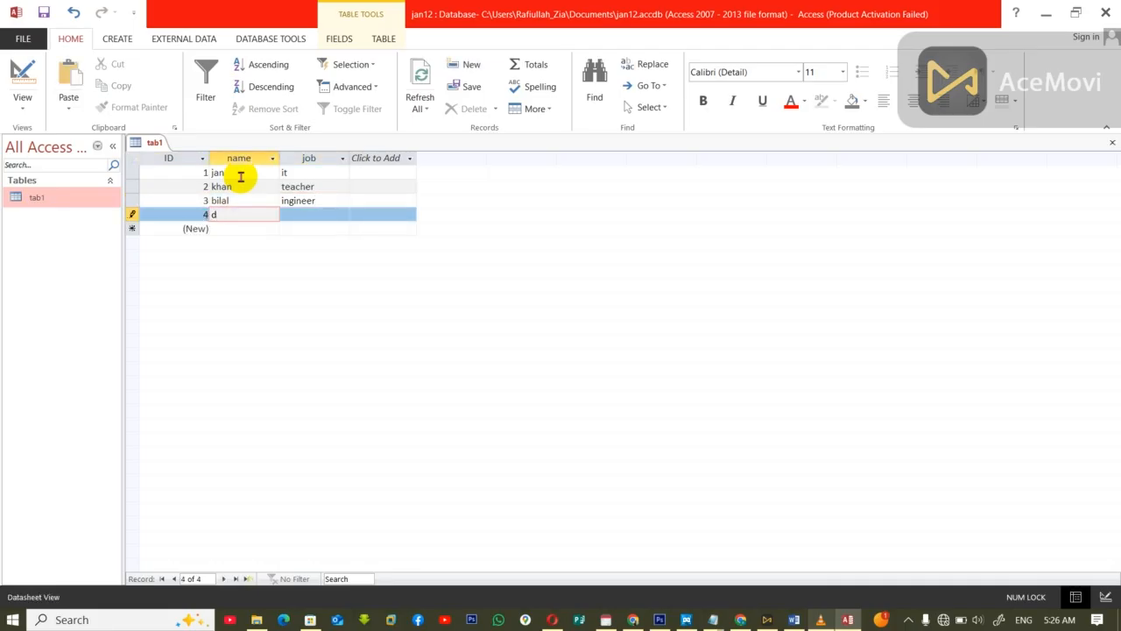
key(Tab)
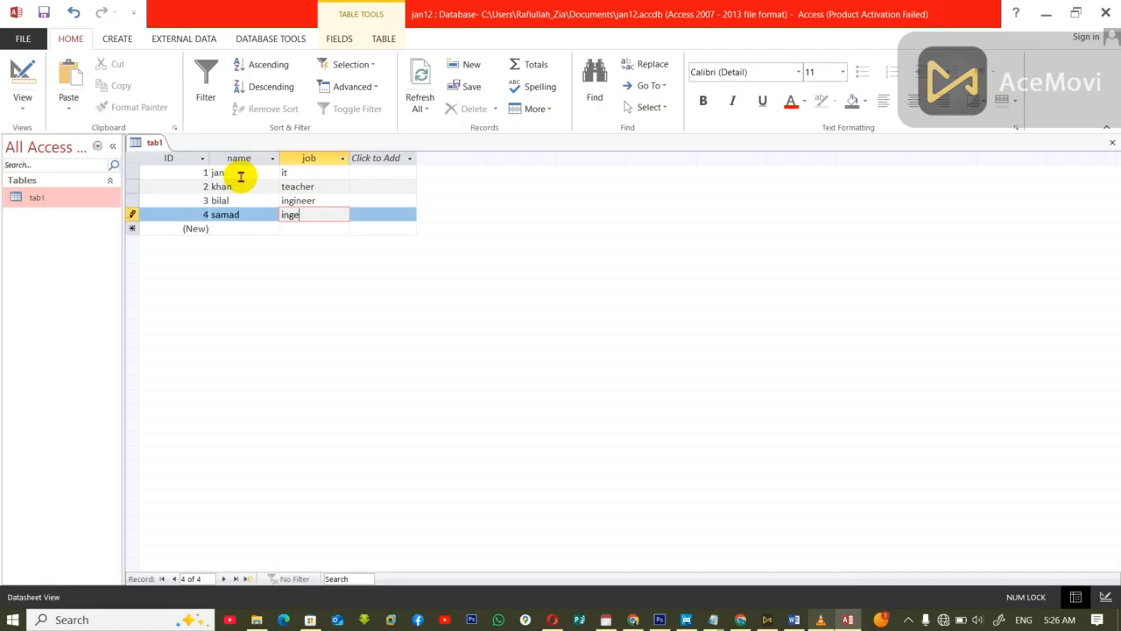
key(Tab)
key(Tab)
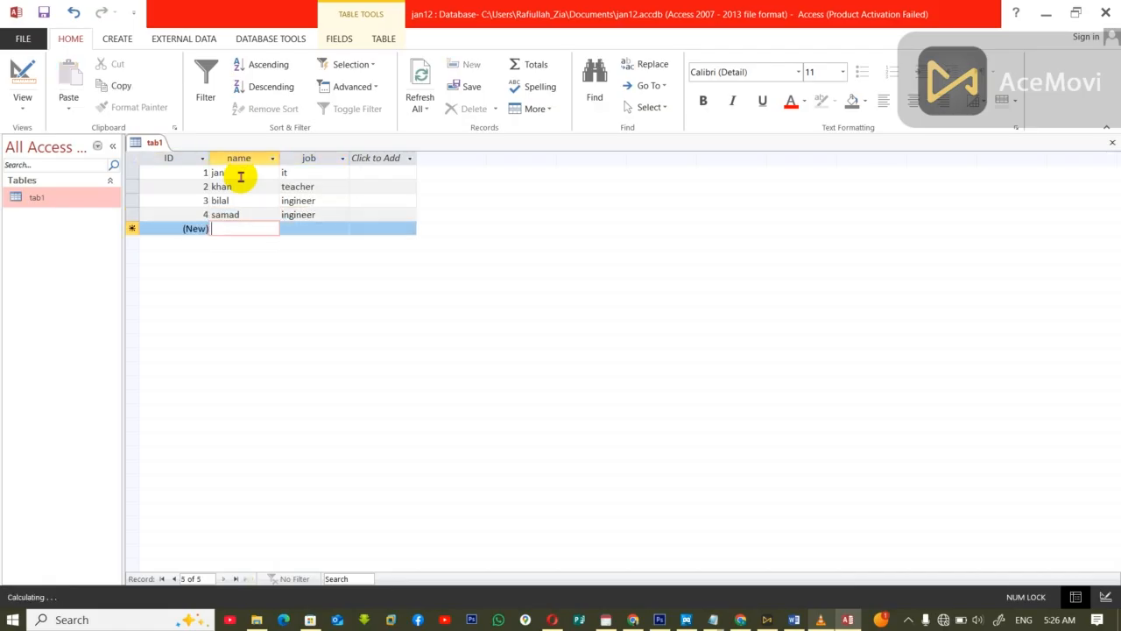
Step: Add the fifth record to tab1 with a person's name and the job police
text(ro)
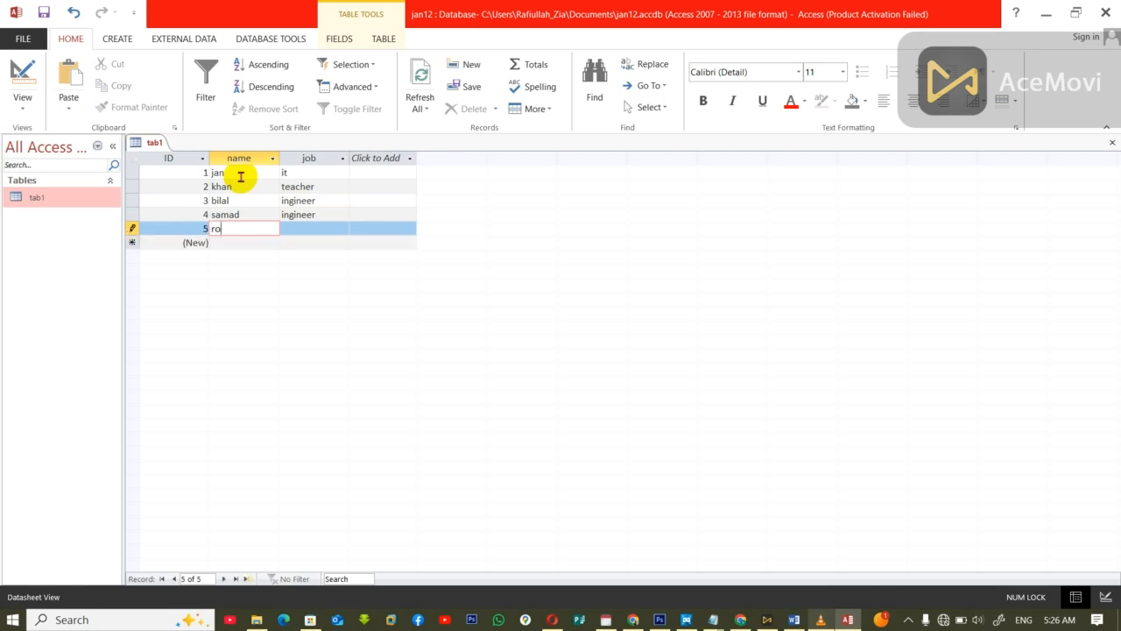
key(Tab)
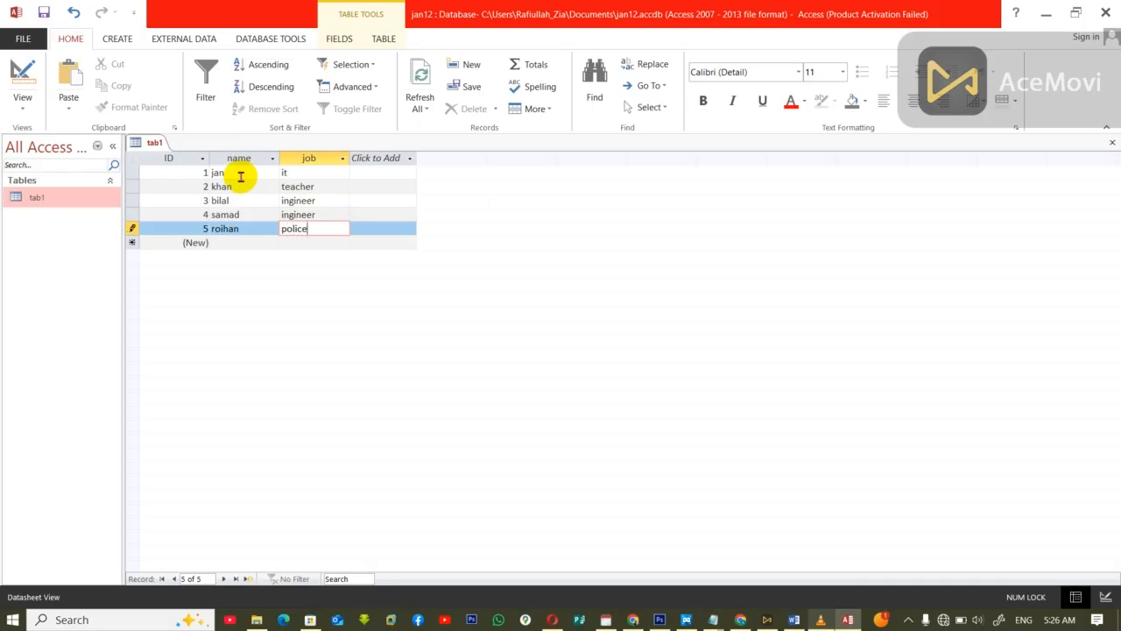
key(Tab)
key(Tab)
Step: Add the sixth record with a person's name and the job teacher, and close tab1
text(6)
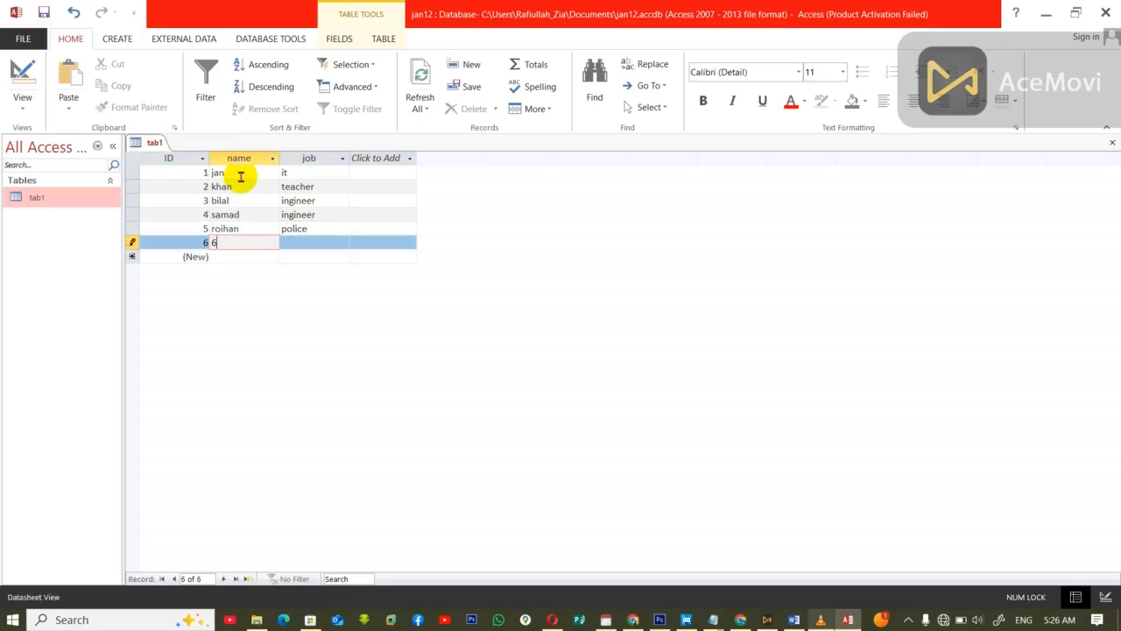
key(Tab)
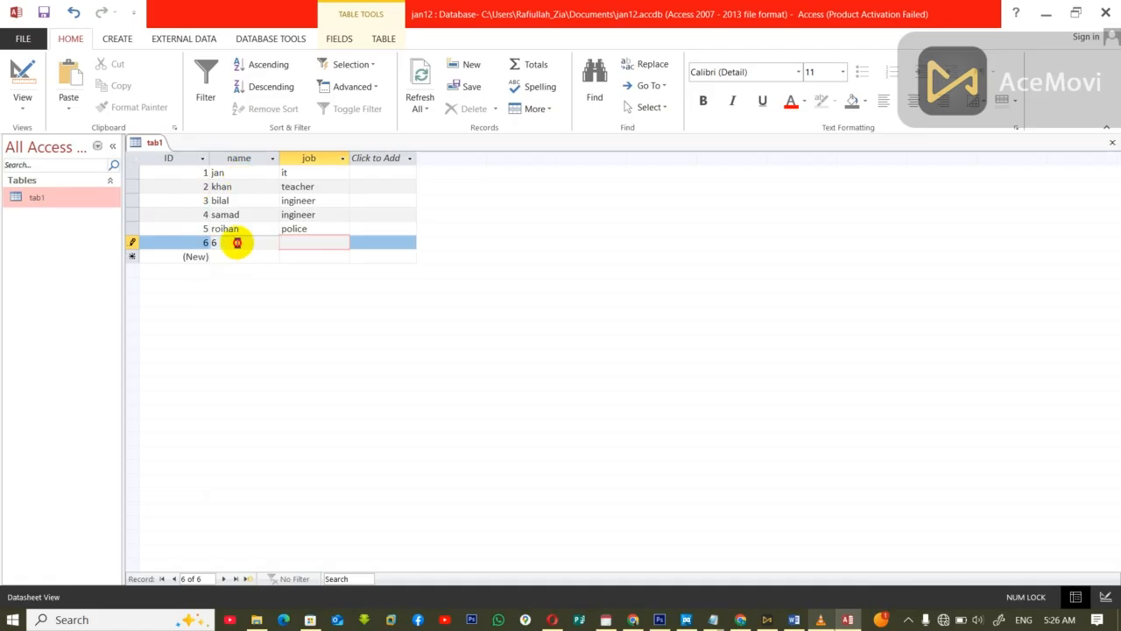
key(shift+Tab)
text(rahim)
key(Tab)
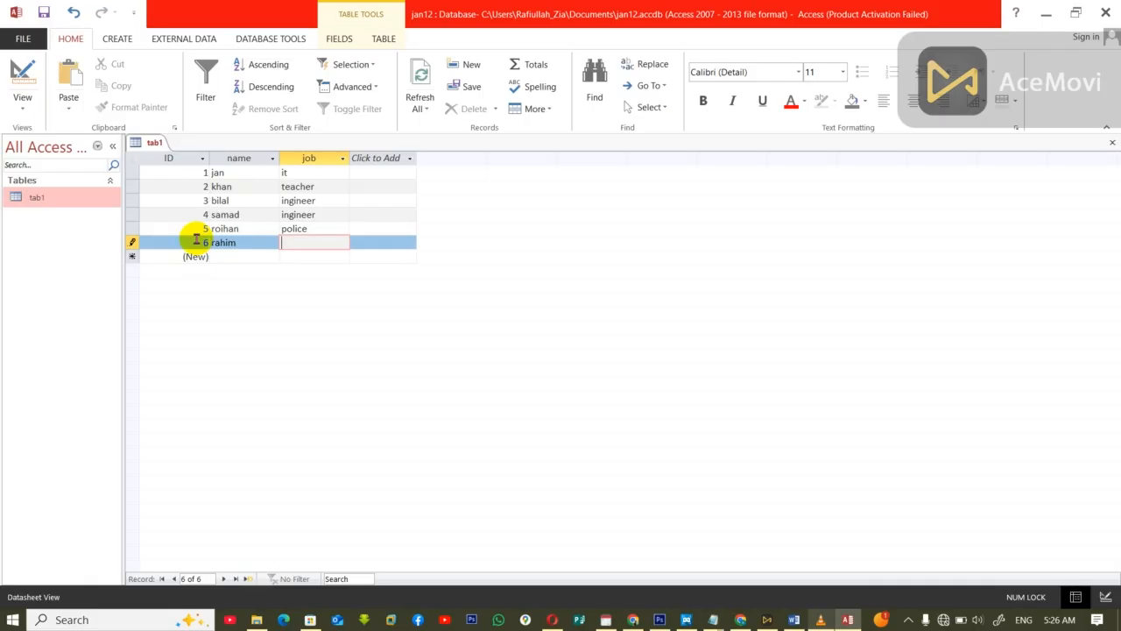
text(teacher)
key(Tab)
key(ctrl+w)
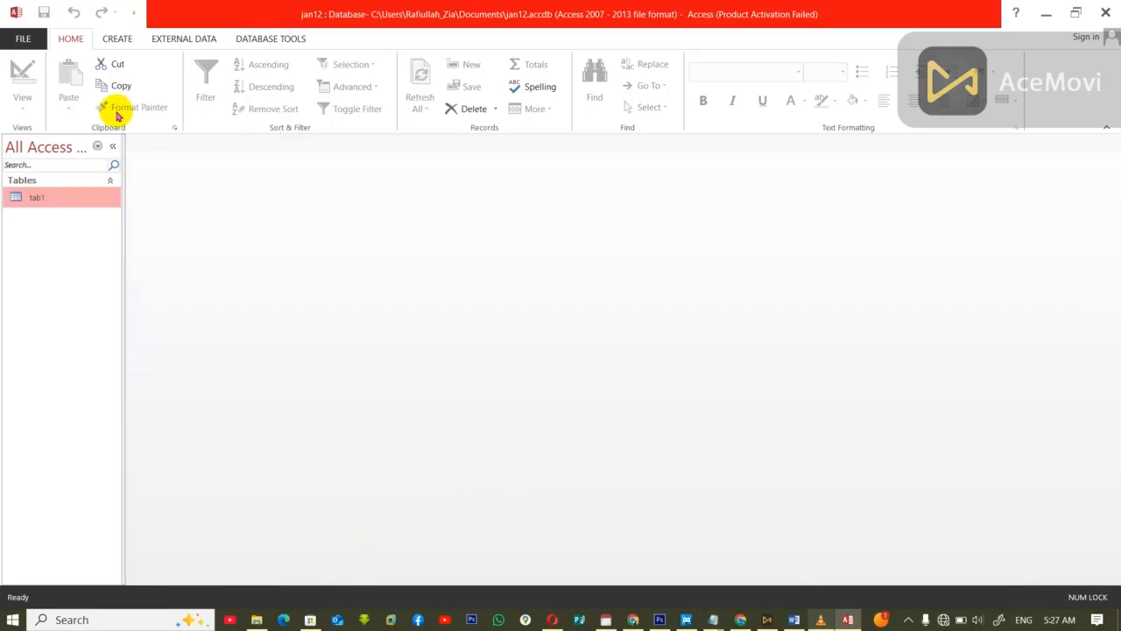
Step: Create a query in Design view based on tab1 and add its ID, name and job fields to the grid
click(112, 40)
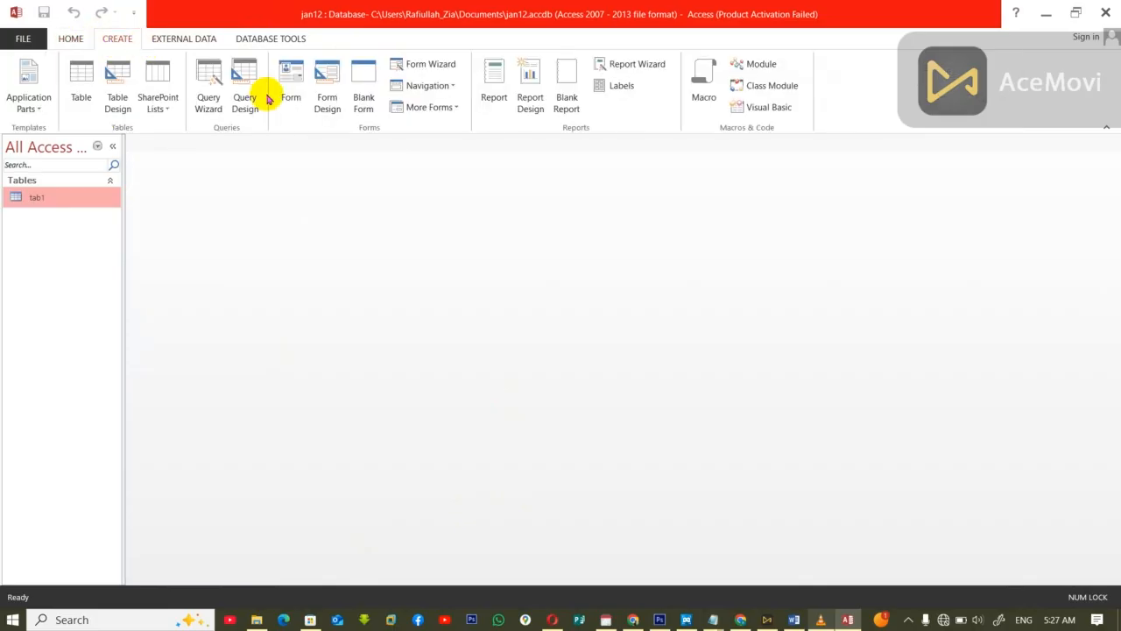
click(253, 95)
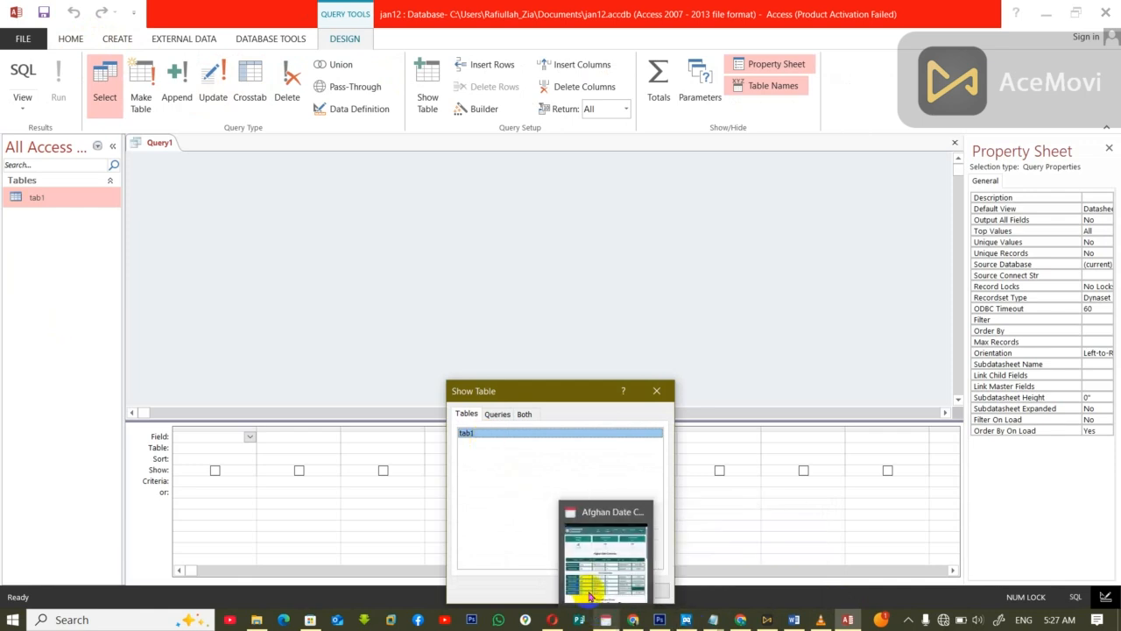
click(564, 590)
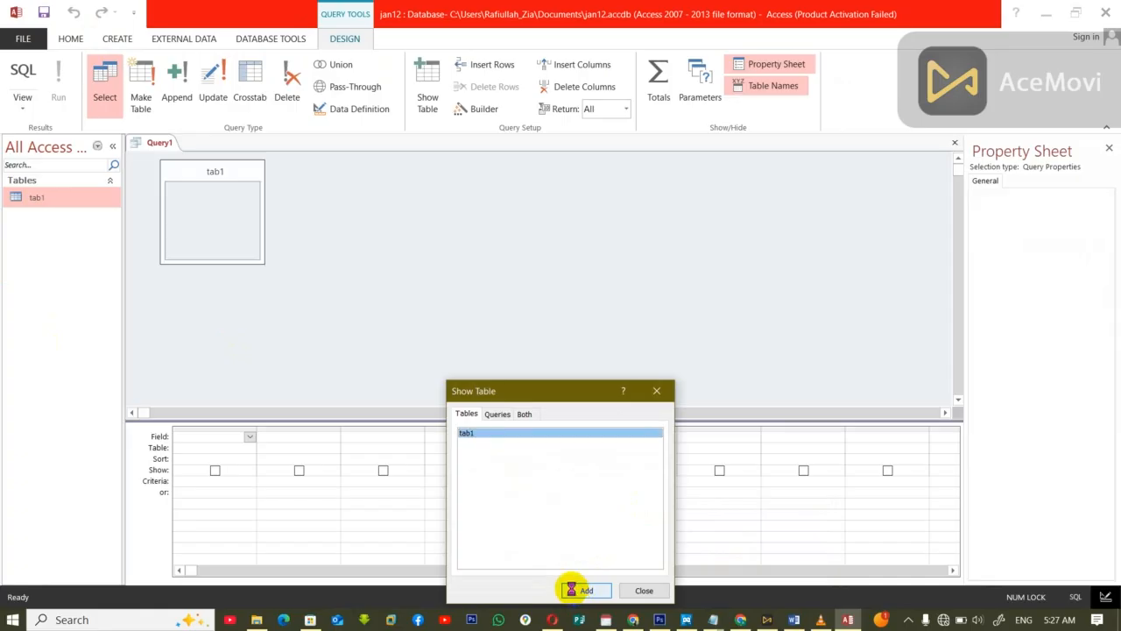
click(643, 590)
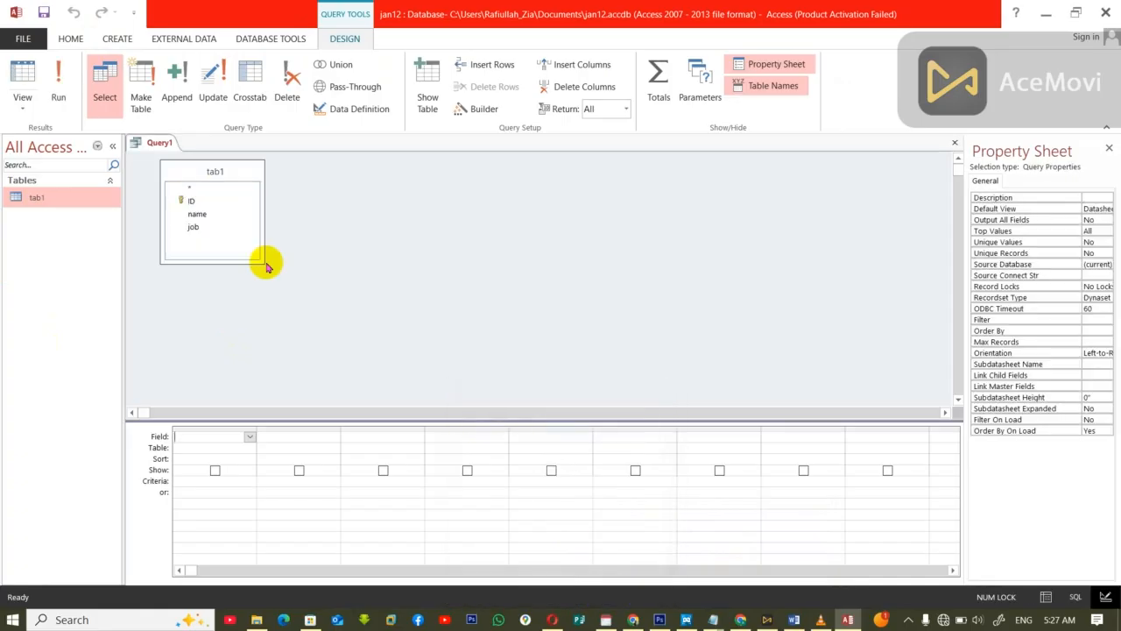
double_click(216, 171)
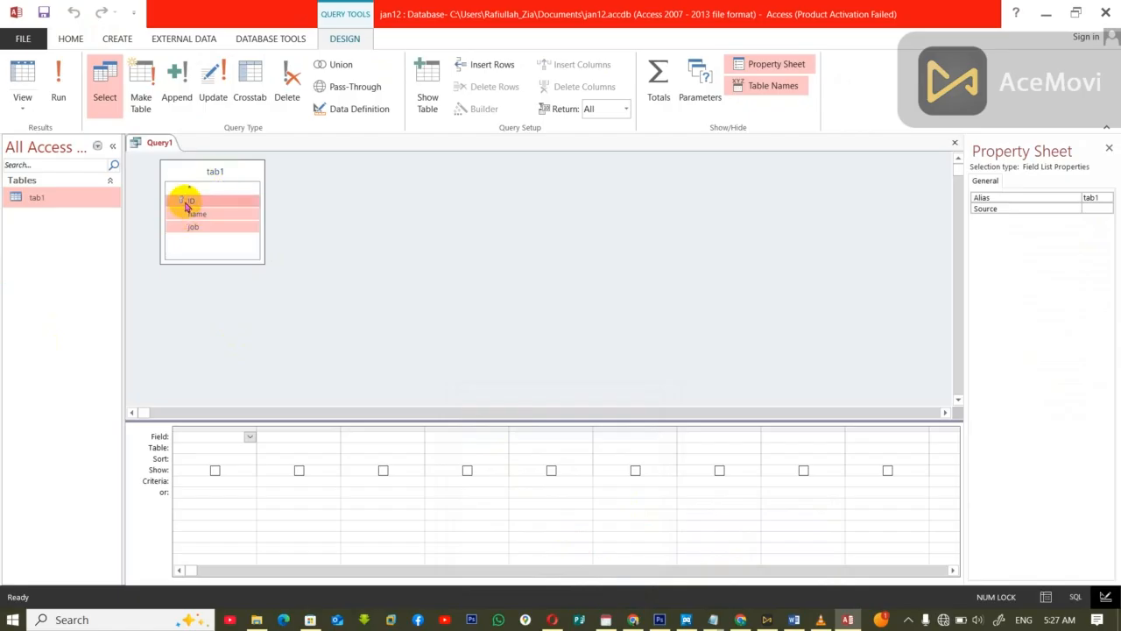
drag(186, 207, 202, 439)
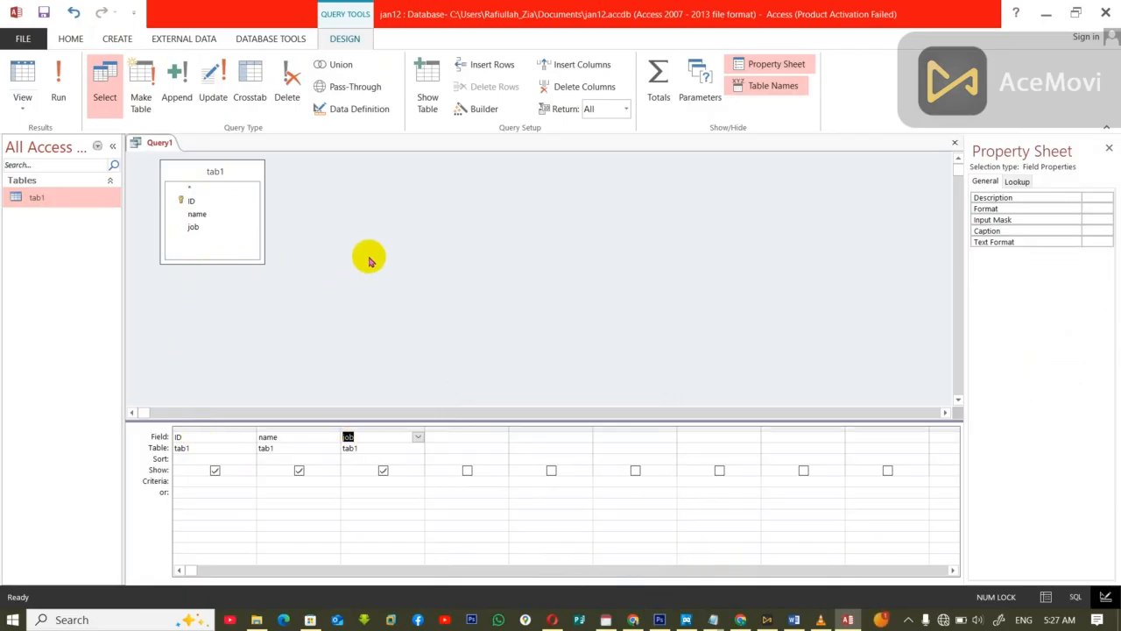
Step: Turn the query into a make-table query that writes to table tab1 in another database, jan11.accdb on the Desktop
click(141, 98)
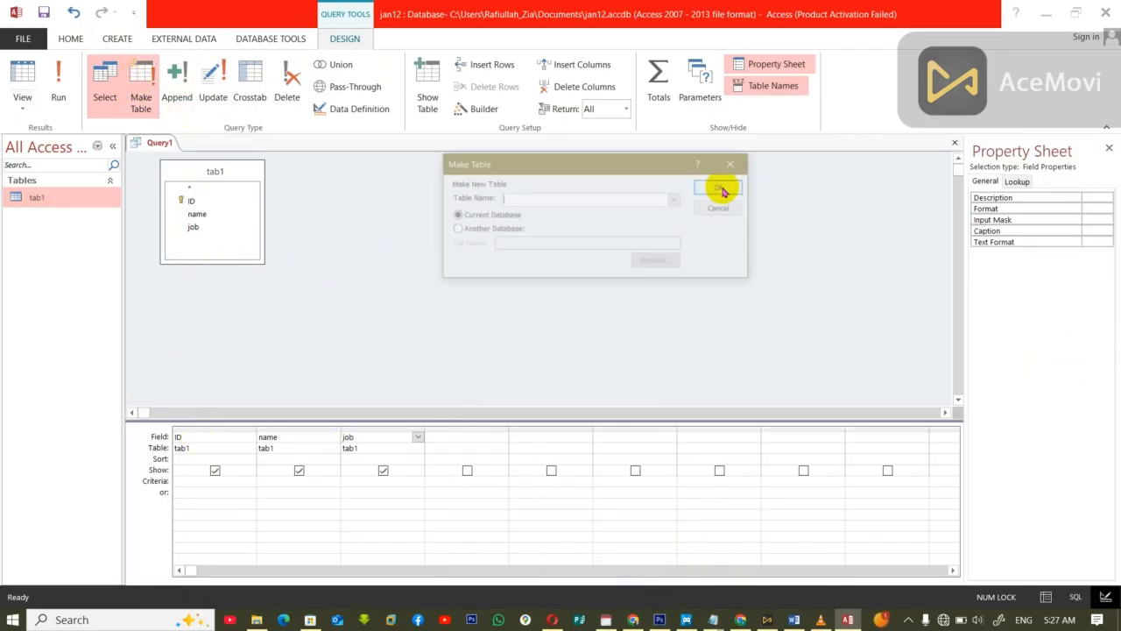
click(677, 200)
click(515, 216)
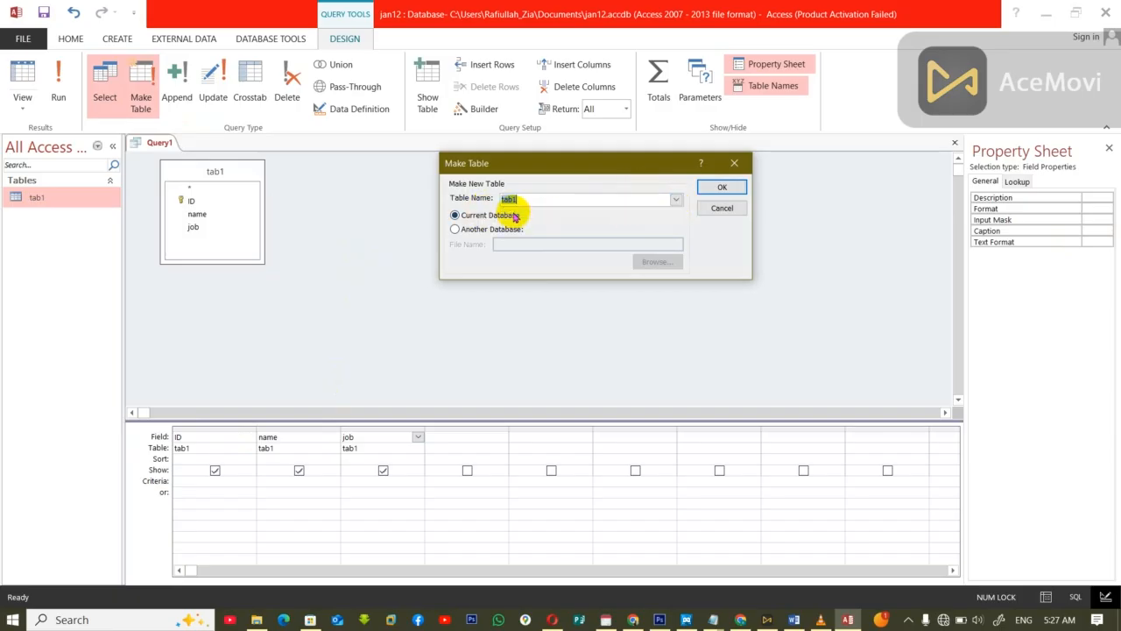
click(464, 229)
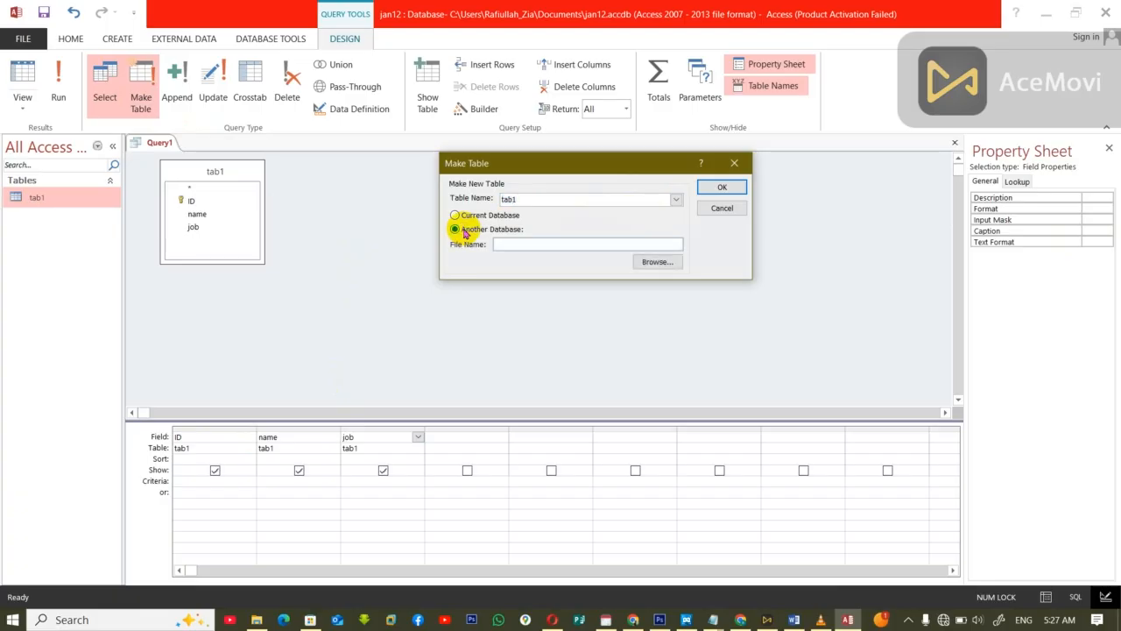
click(668, 267)
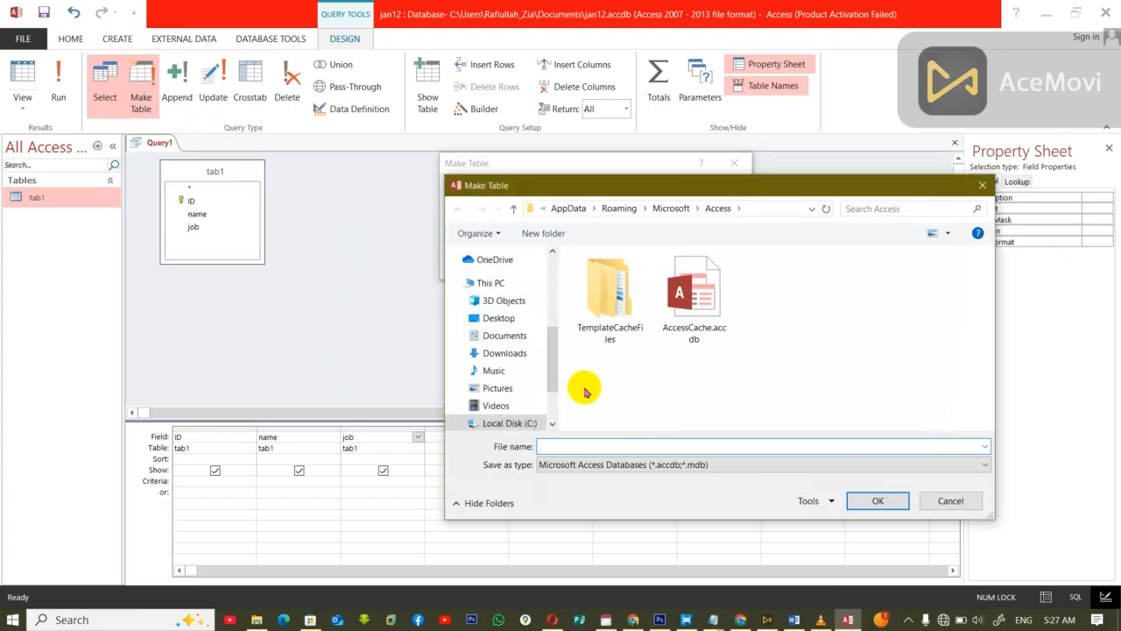
click(502, 317)
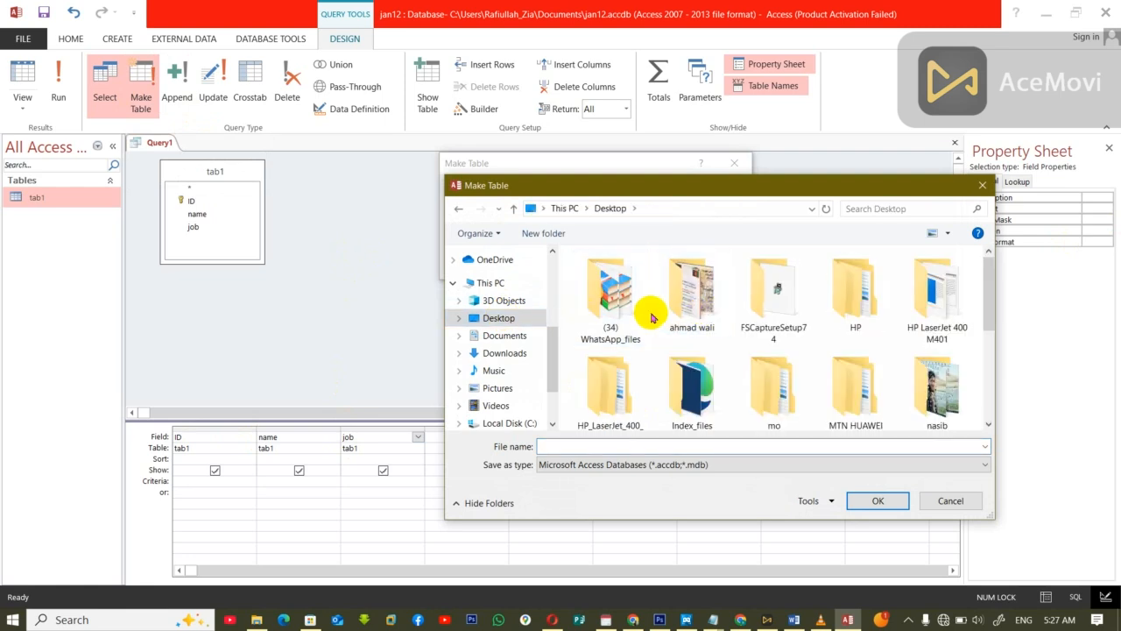
scroll(652, 318, down, 5)
click(655, 323)
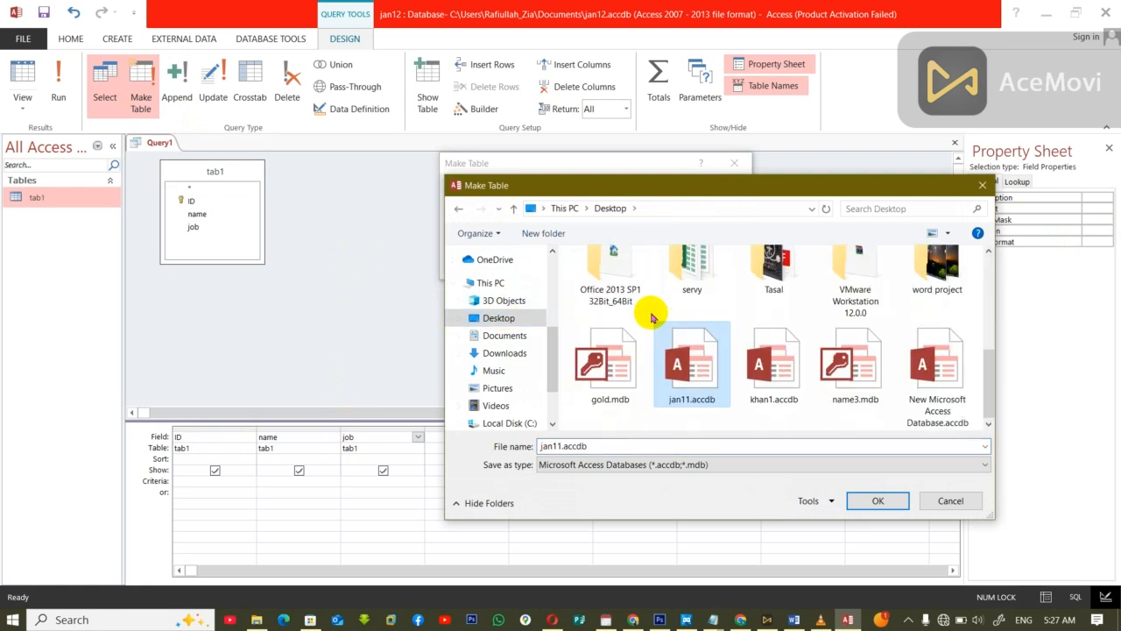
double_click(705, 369)
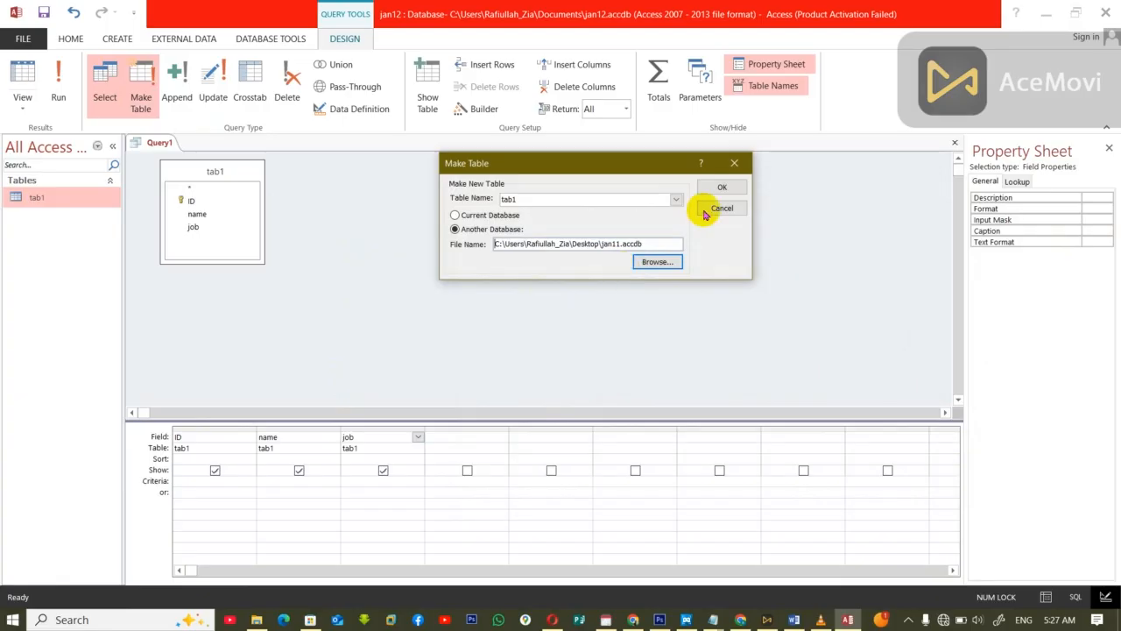
click(722, 187)
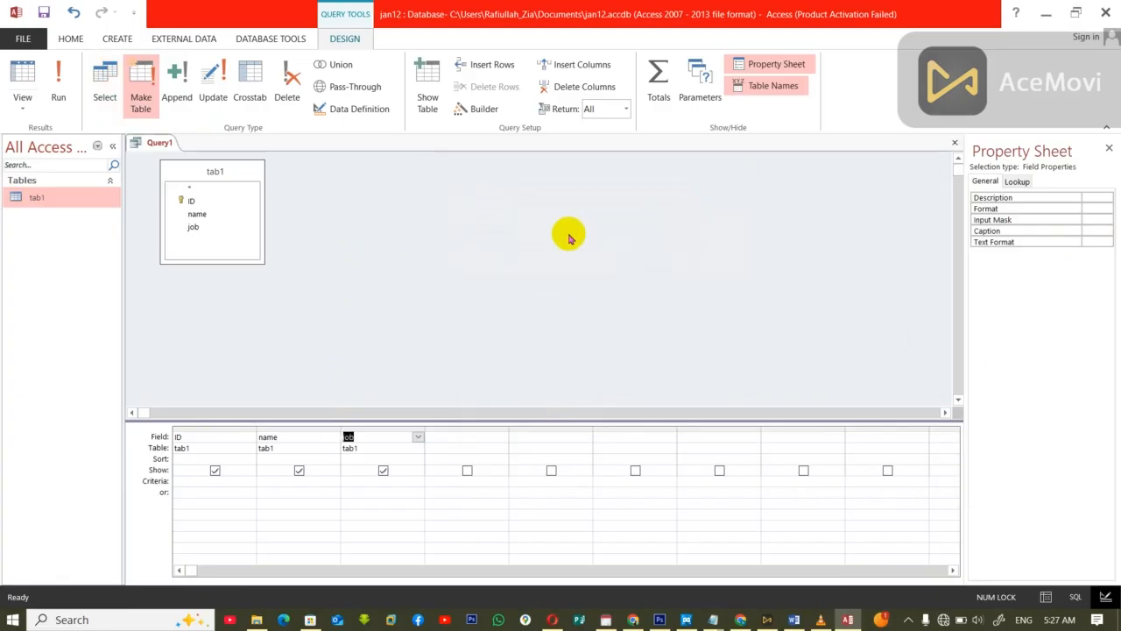
Step: Close the make-table query and save it under the name transfer
key(ctrl+w)
click(512, 352)
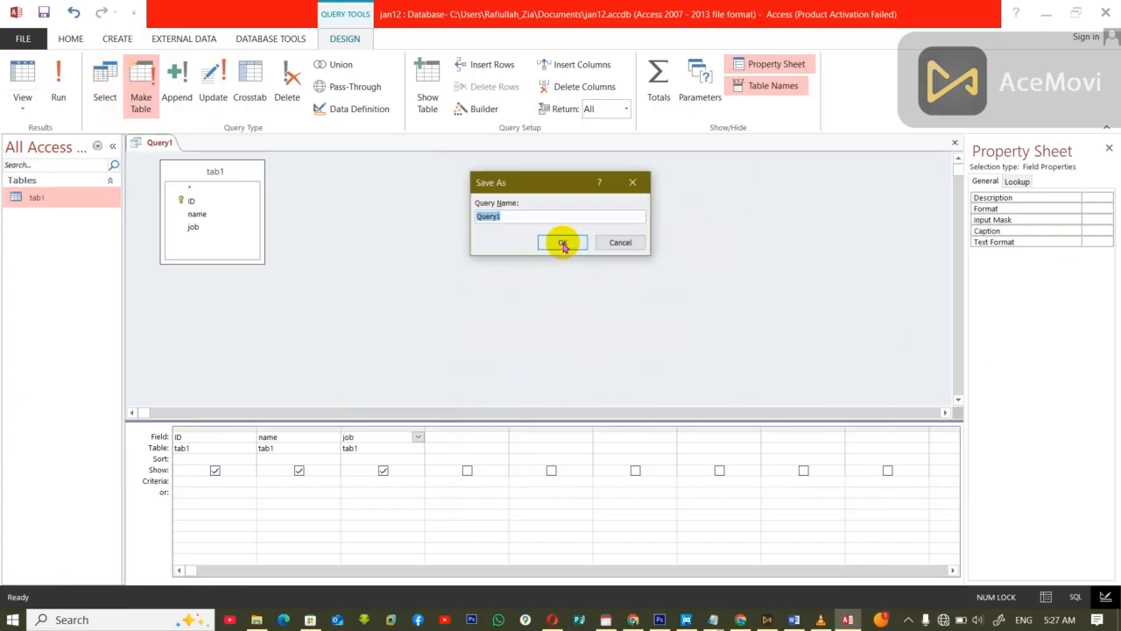
text(transfer)
click(562, 243)
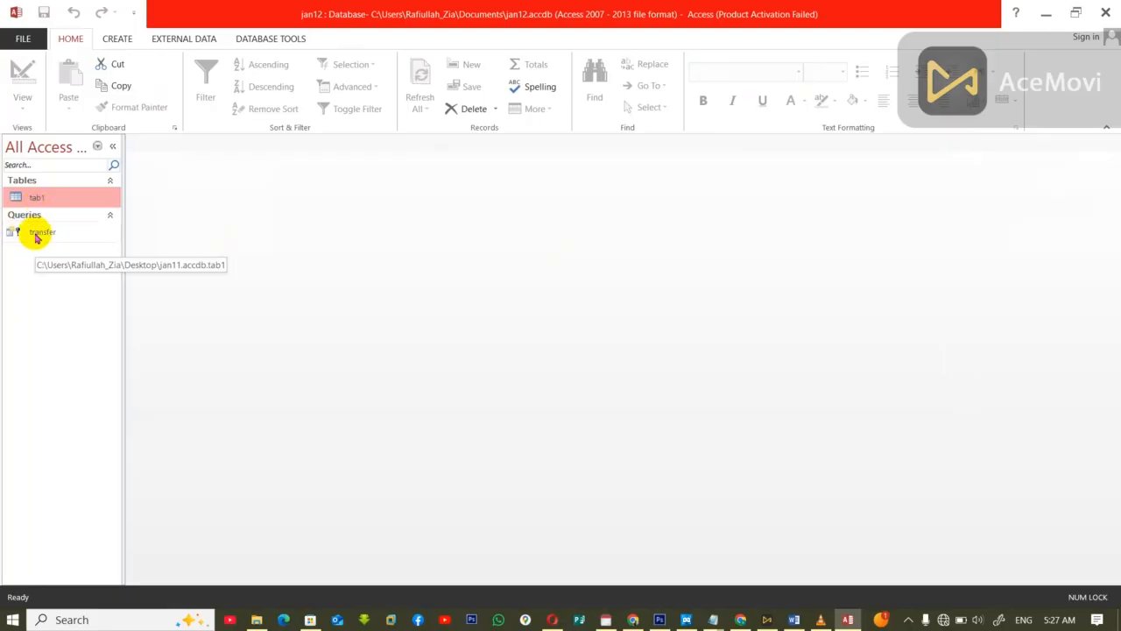
Step: Run the transfer query and approve pasting its rows into the new table
double_click(35, 235)
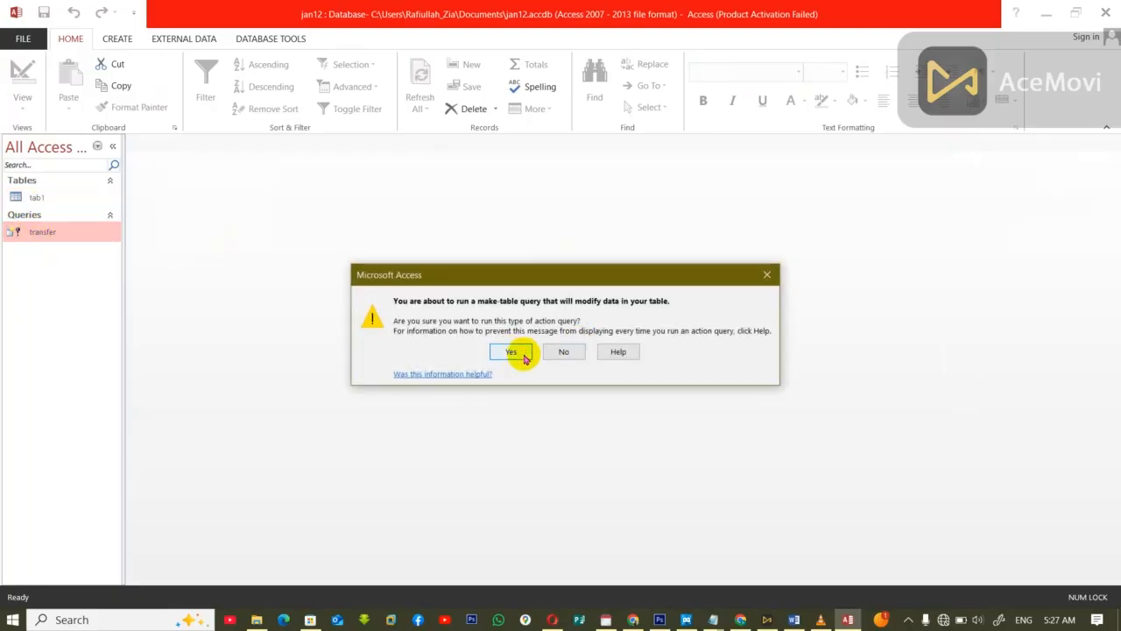
click(530, 357)
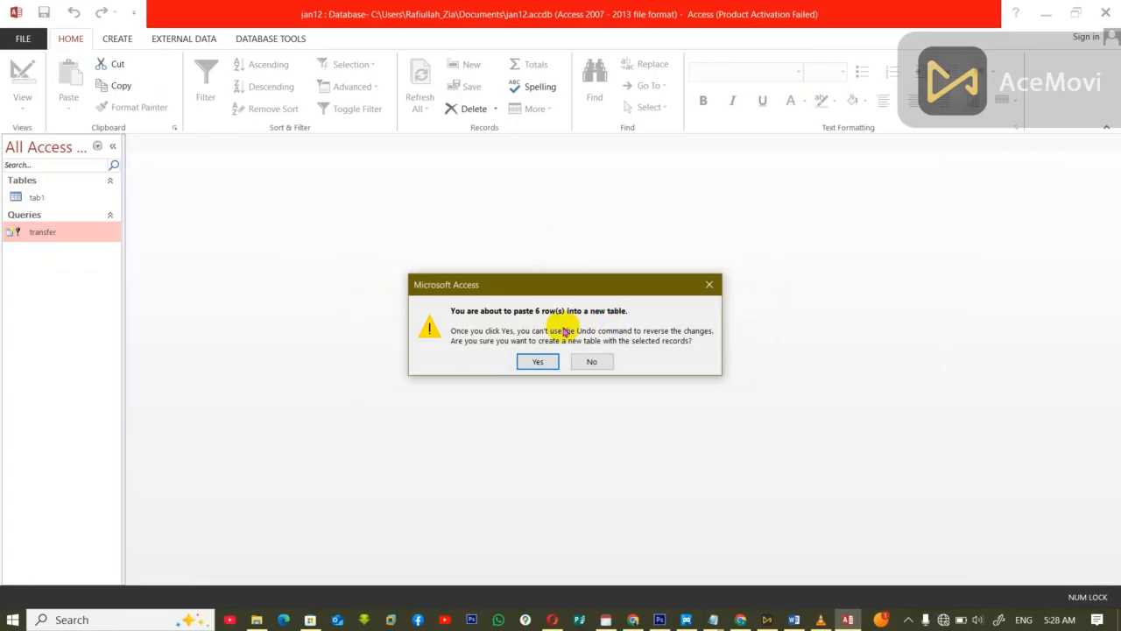
click(536, 363)
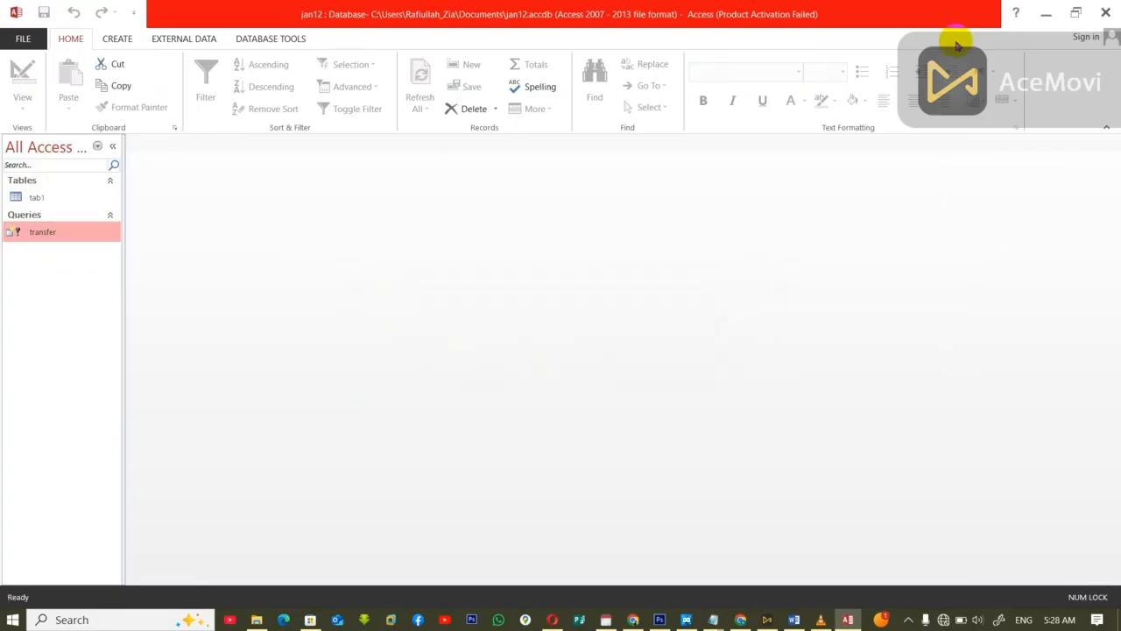
Step: Open the jan11 database from the Desktop, check the transferred records in tab1, and close the table
click(1049, 15)
double_click(754, 31)
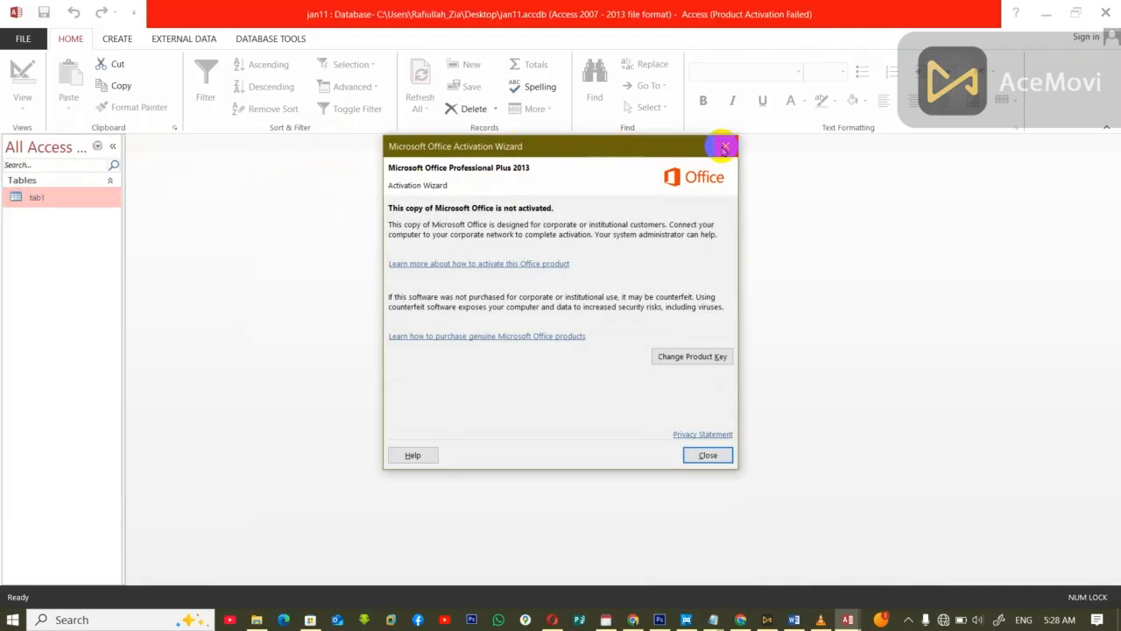
click(722, 148)
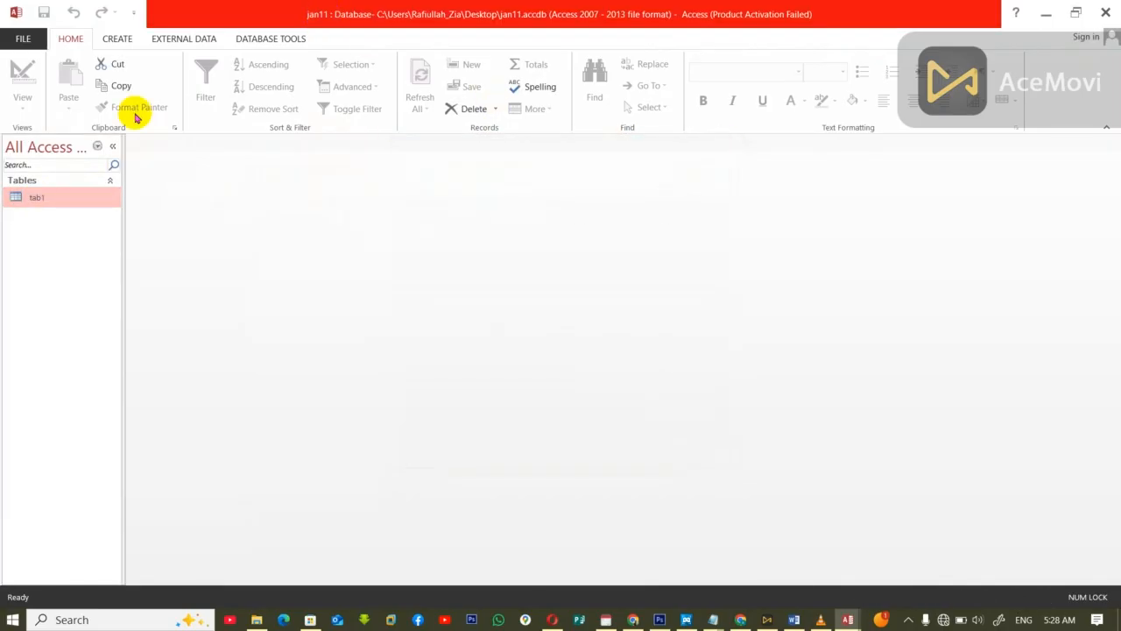
double_click(41, 200)
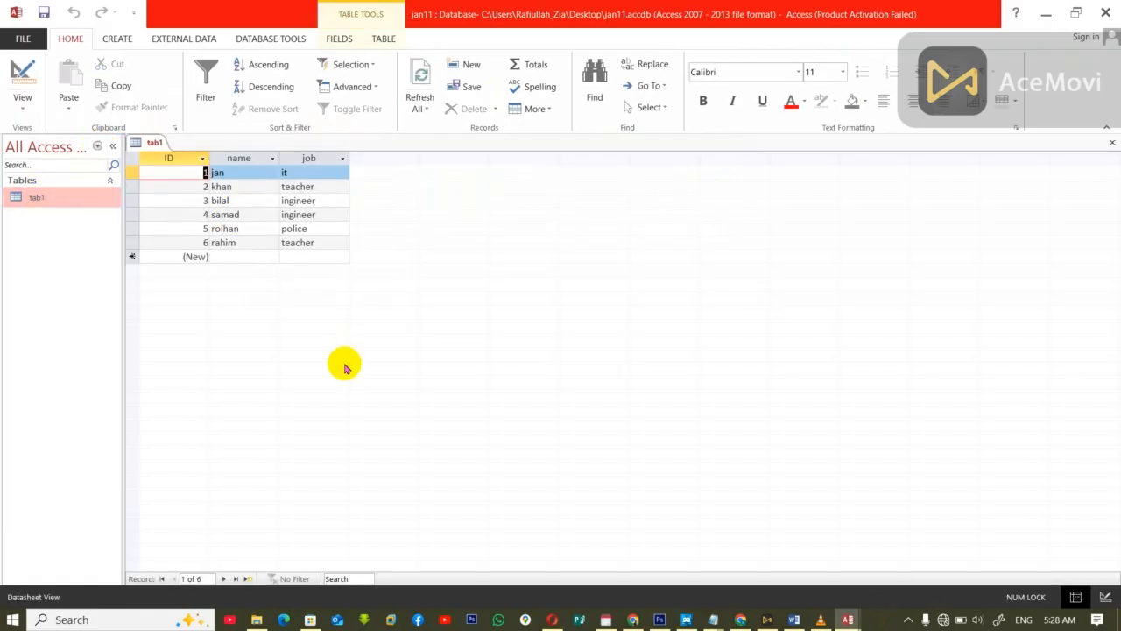
key(ctrl+w)
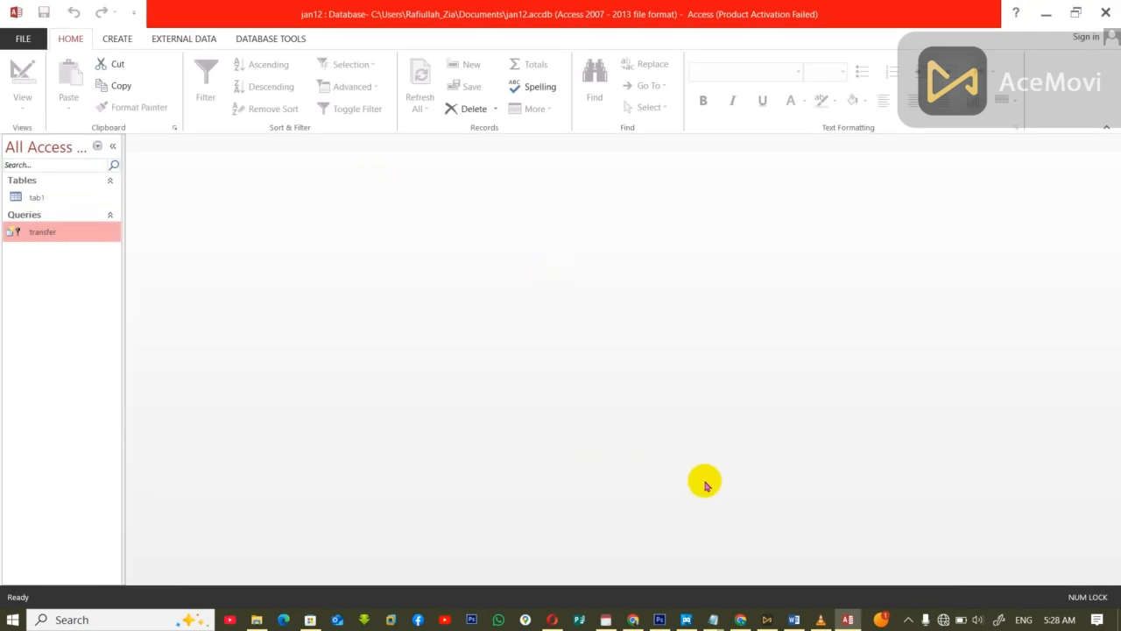
Step: Switch to the untitled Notepad note and start the append definition with "i used t trasnfer data"
mouse_move(712, 619)
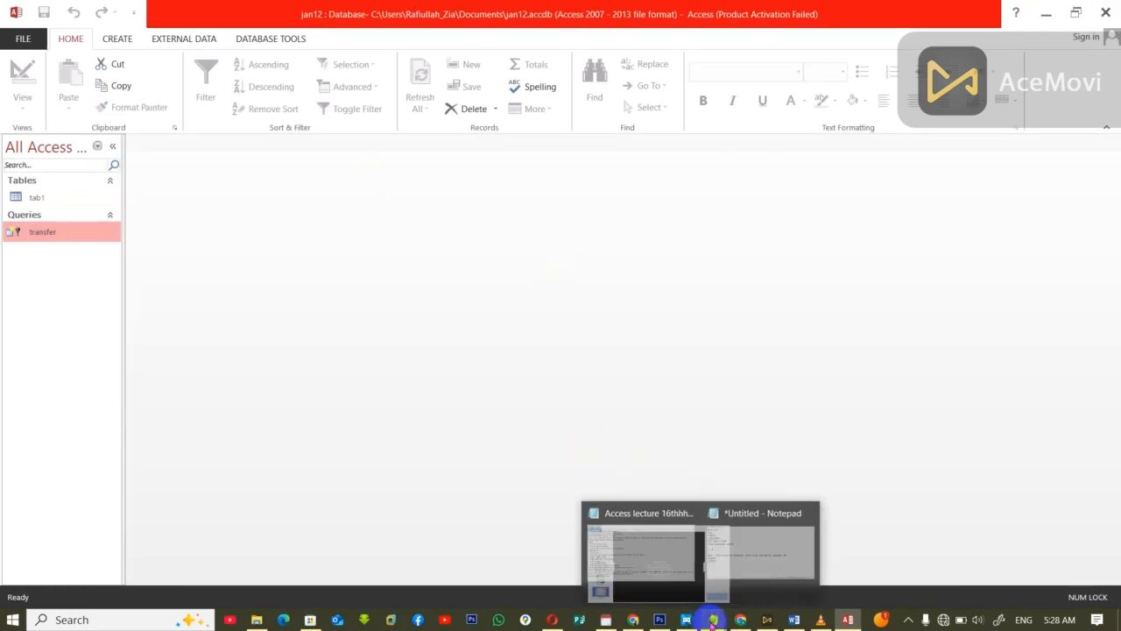
click(784, 566)
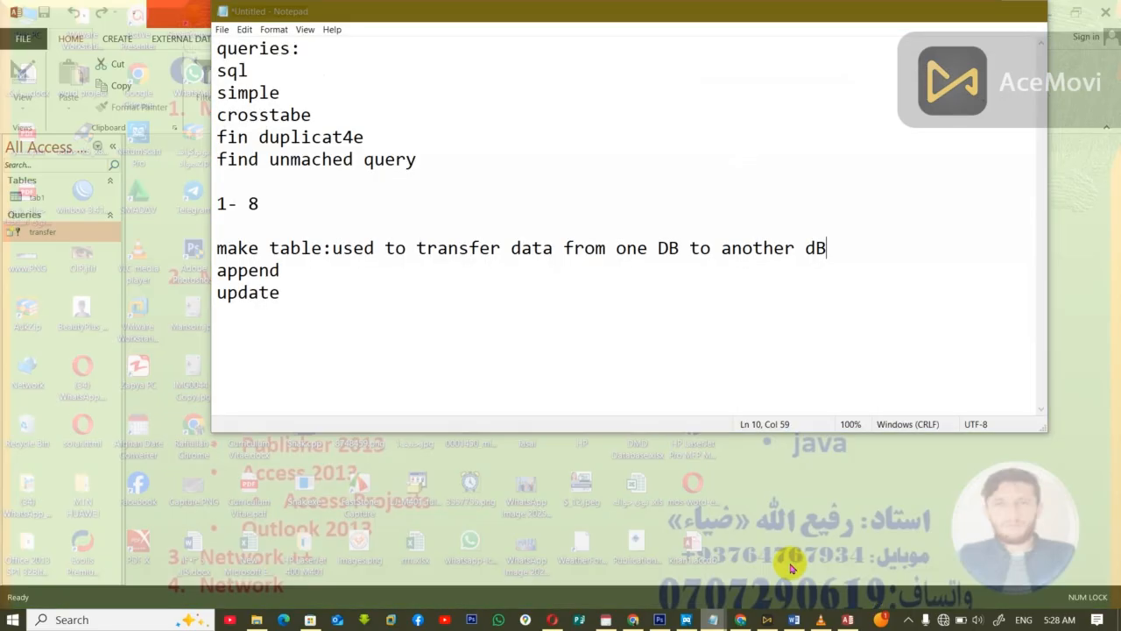
click(299, 269)
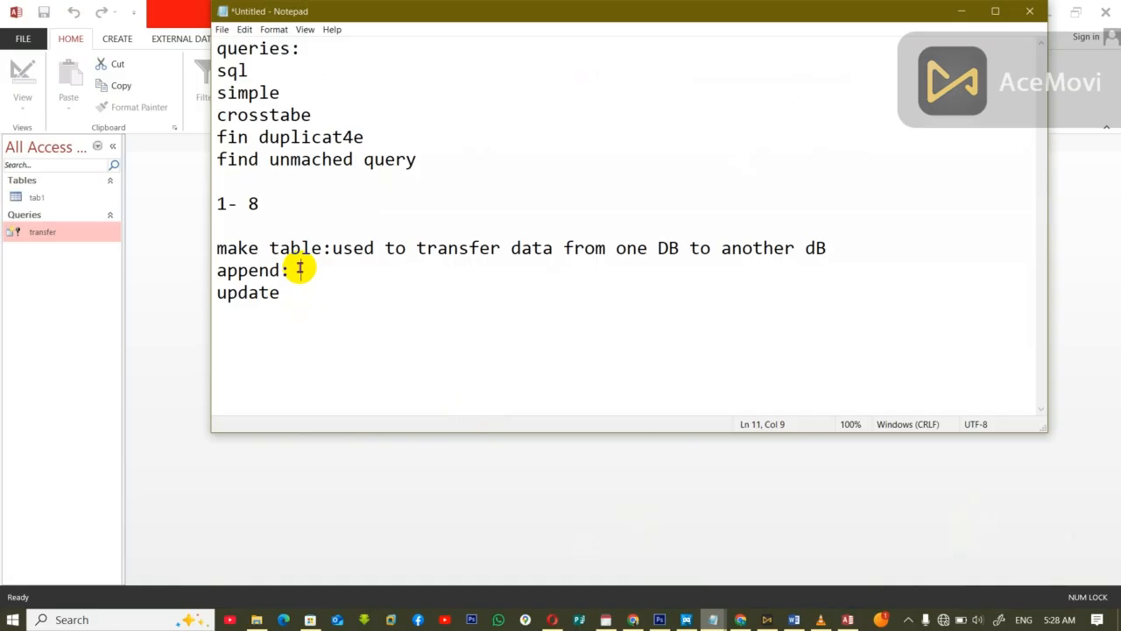
text(user)
key(BackSpace)
text(d for)
key(BackSpace)
key(BackSpace)
key(BackSpace)
key(BackSpace)
text(t tt)
key(BackSpace)
text(r)
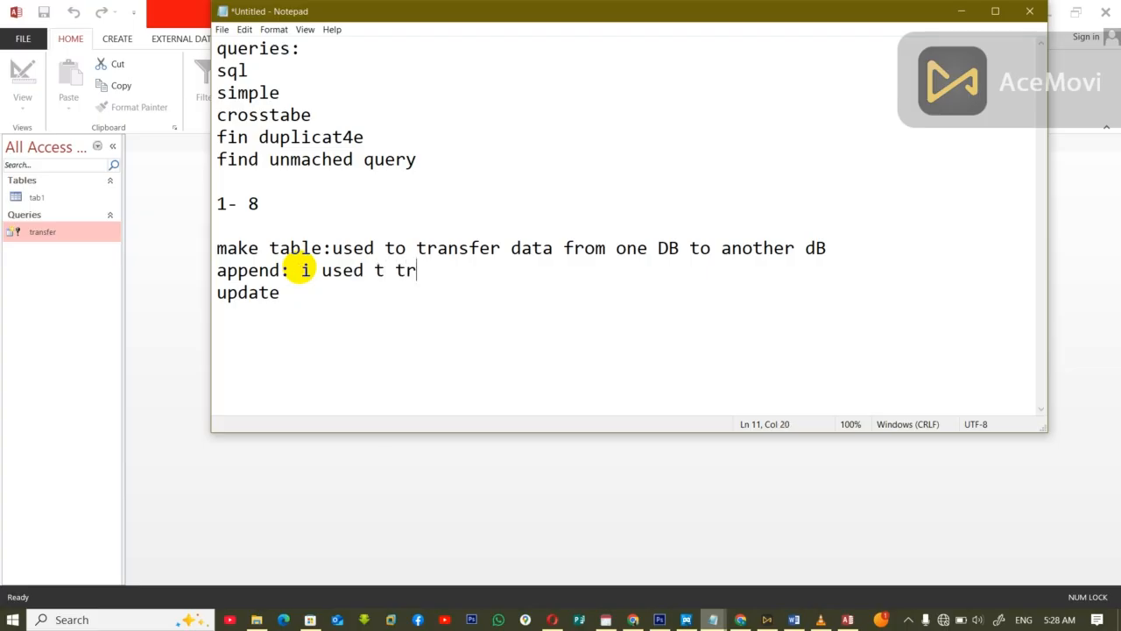
text(asnfer data from on)
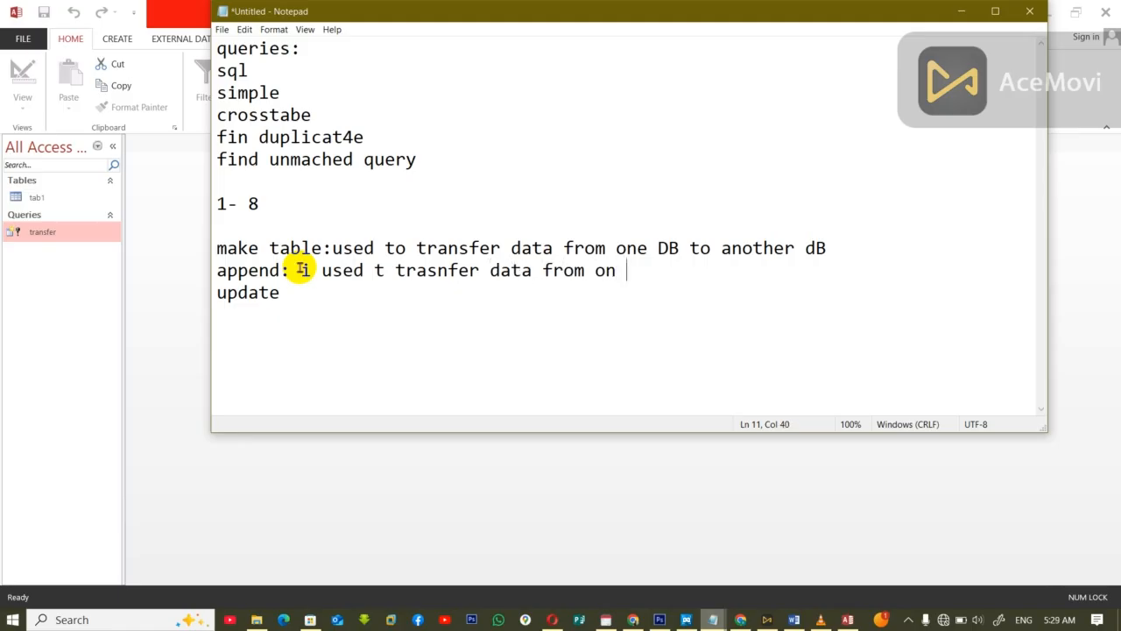
Step: Complete the append definition with "from one table to another table in carrent dbb" and keep the note open
key(BackSpace)
text(e table to an)
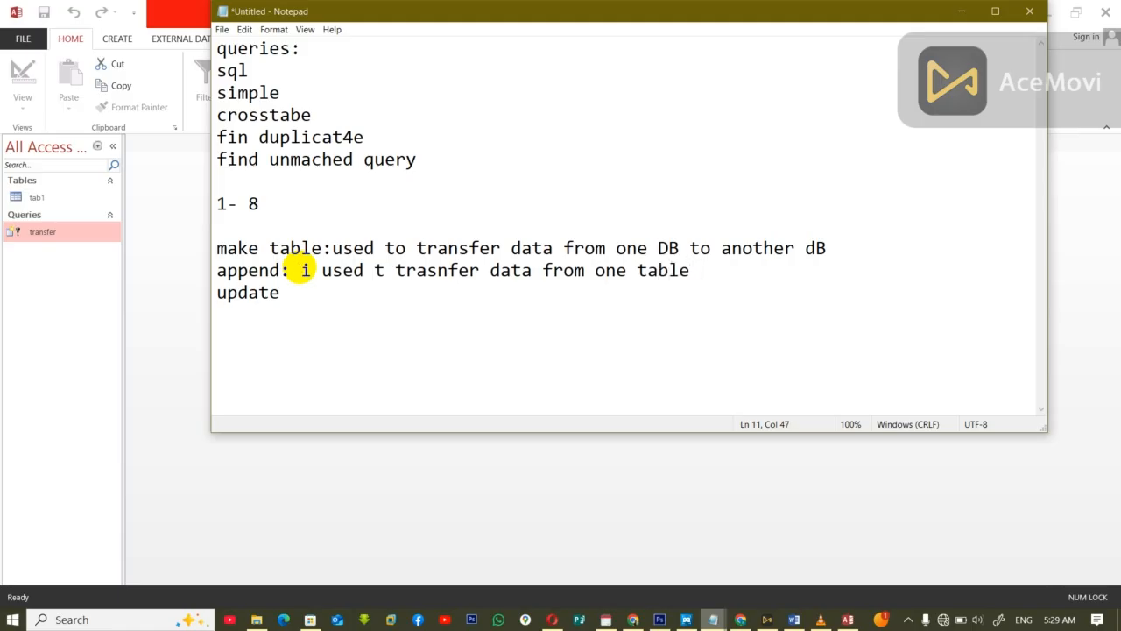
text(other table in )
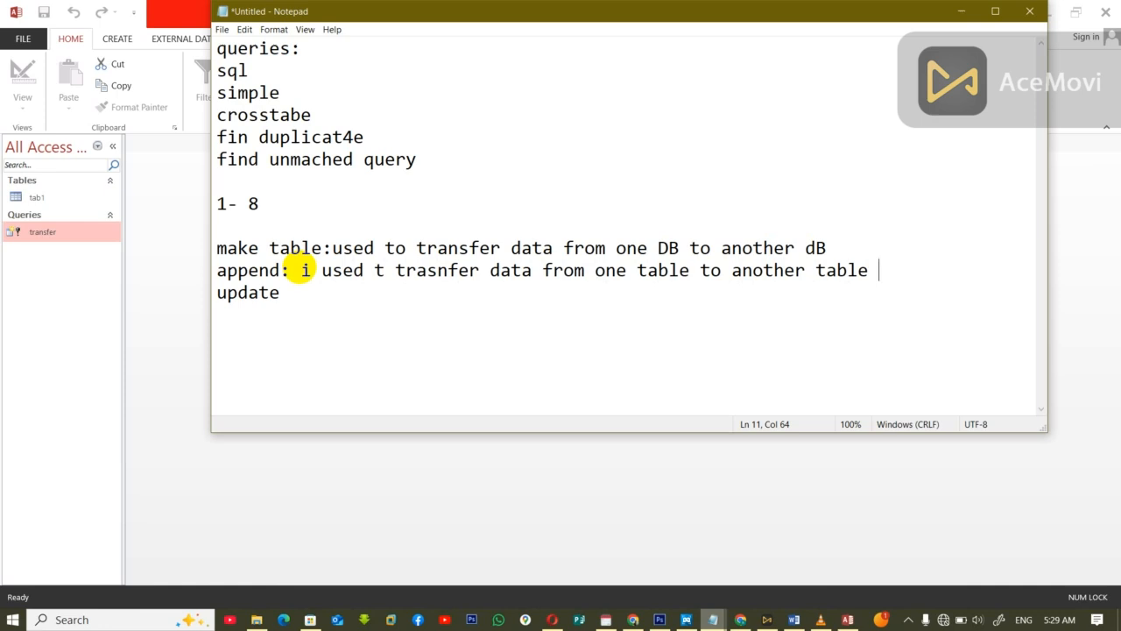
text(c)
key(BackSpace)
text(carrent dbb)
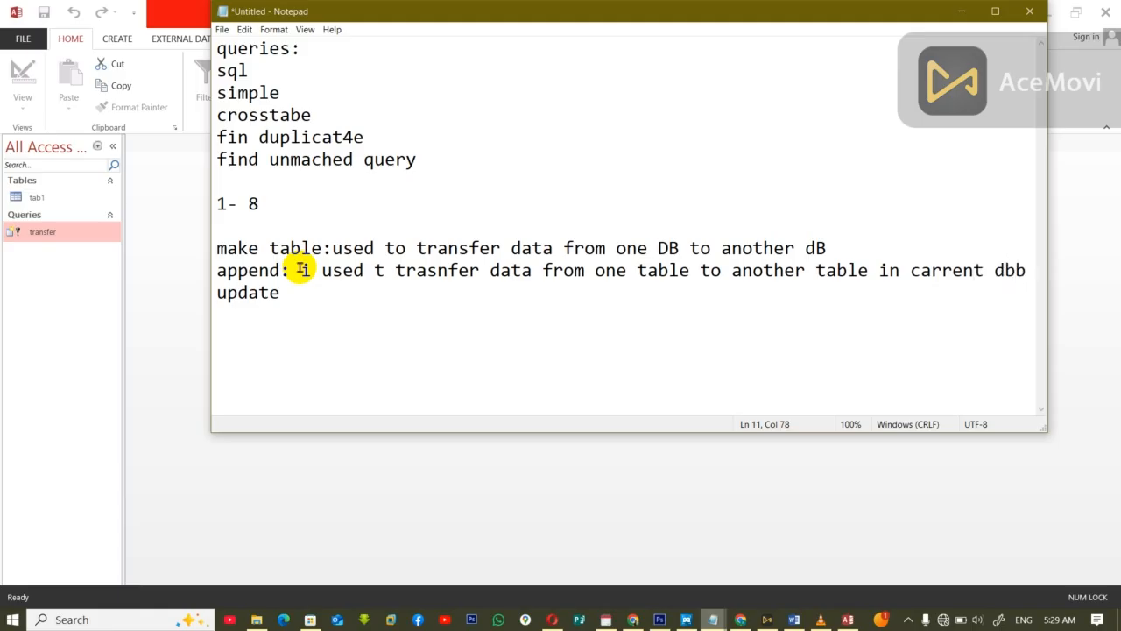
key(alt+F4)
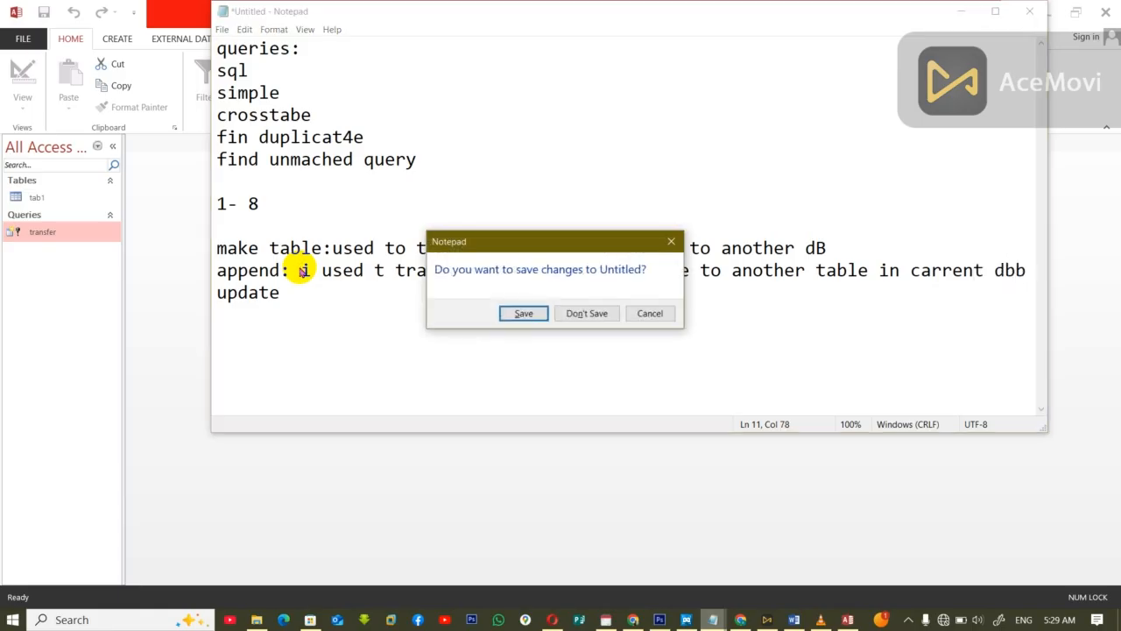
click(647, 313)
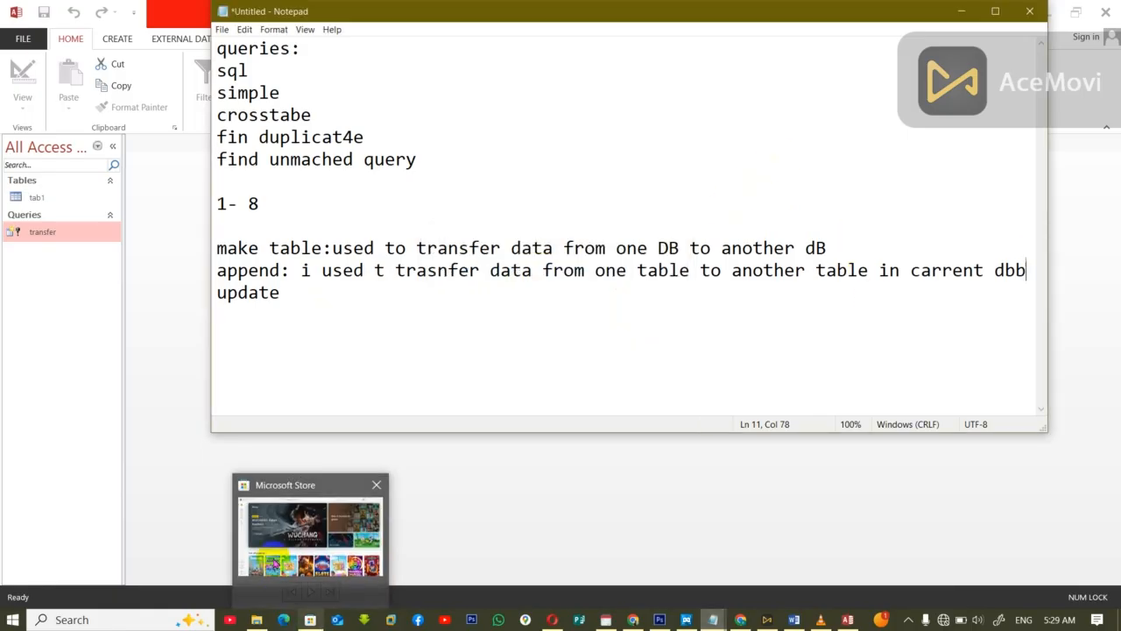
Step: Return to the jan12 database in Access and delete the transfer query and the table tab1
click(531, 493)
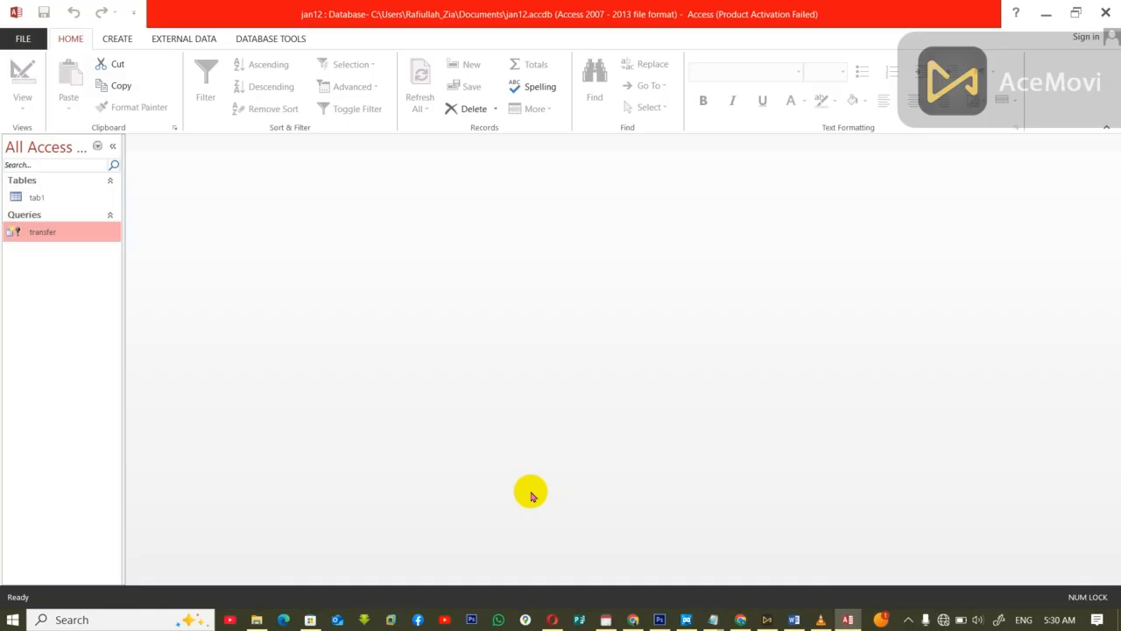
key(Delete)
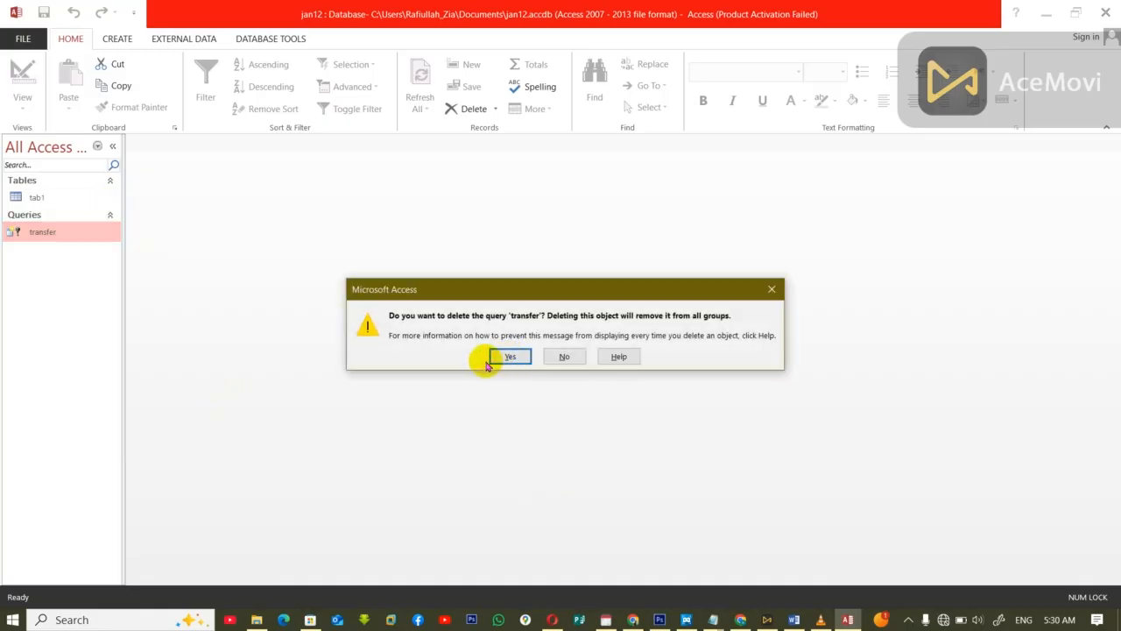
click(506, 356)
click(54, 202)
key(Delete)
click(511, 357)
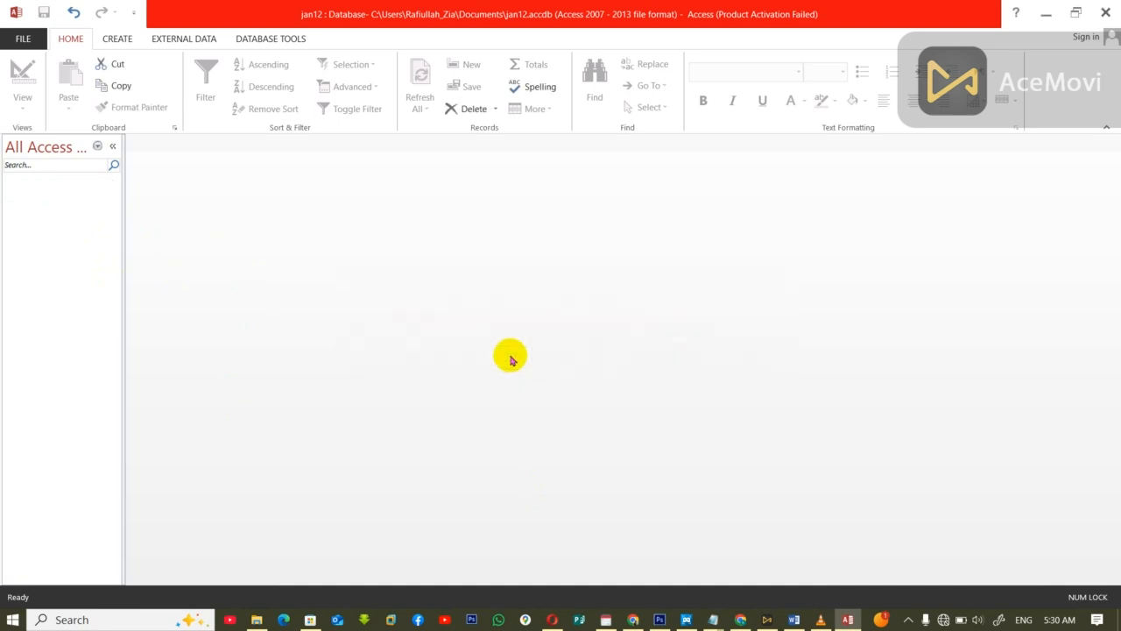
Step: Create a new table in Design view with an ID field of type AutoNumber
click(116, 38)
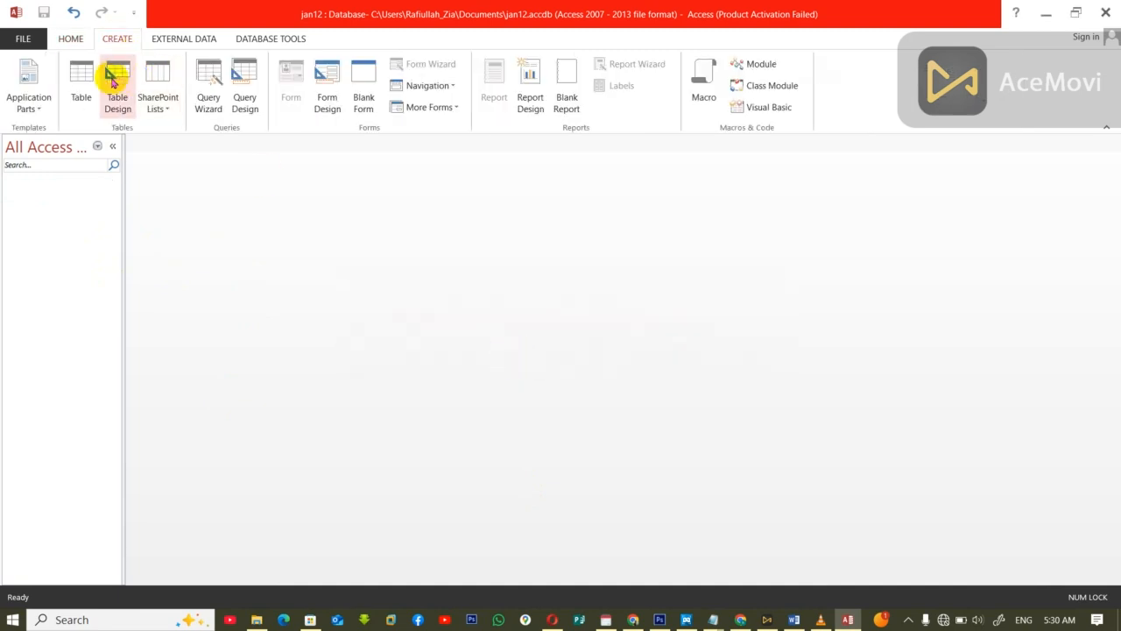
click(112, 79)
text(ID)
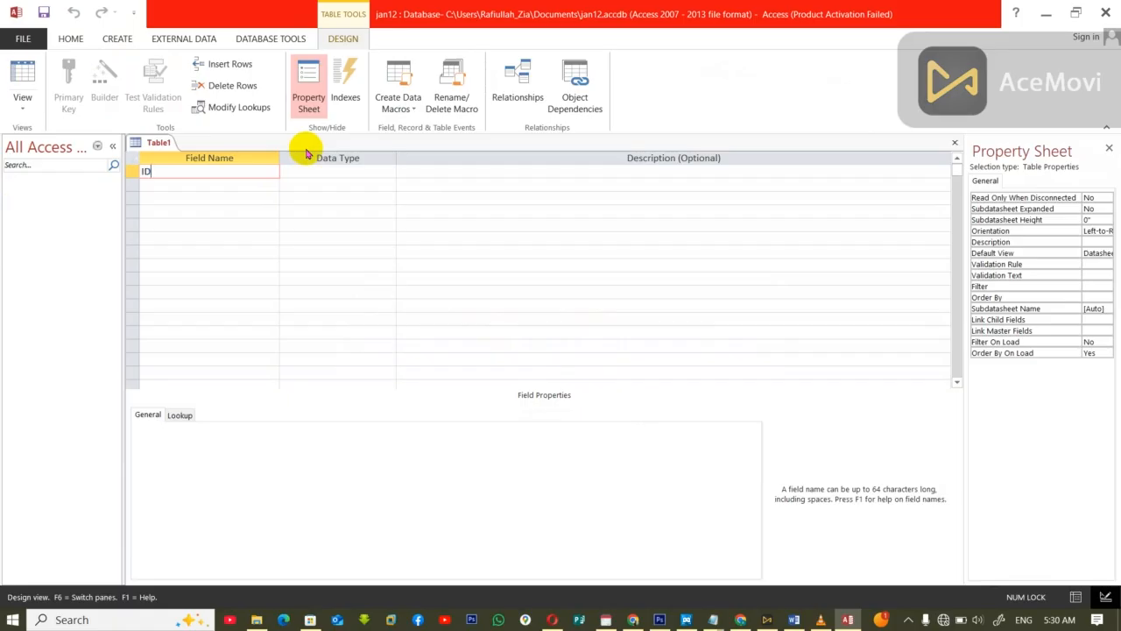
key(Tab)
text(AutoNumber)
key(Tab)
key(Tab)
Step: Add the fields name and job to the table, both as Short Text
text(name)
key(Tab)
click(511, 348)
key(Tab)
key(Tab)
text(job)
key(Tab)
key(Tab)
key(Tab)
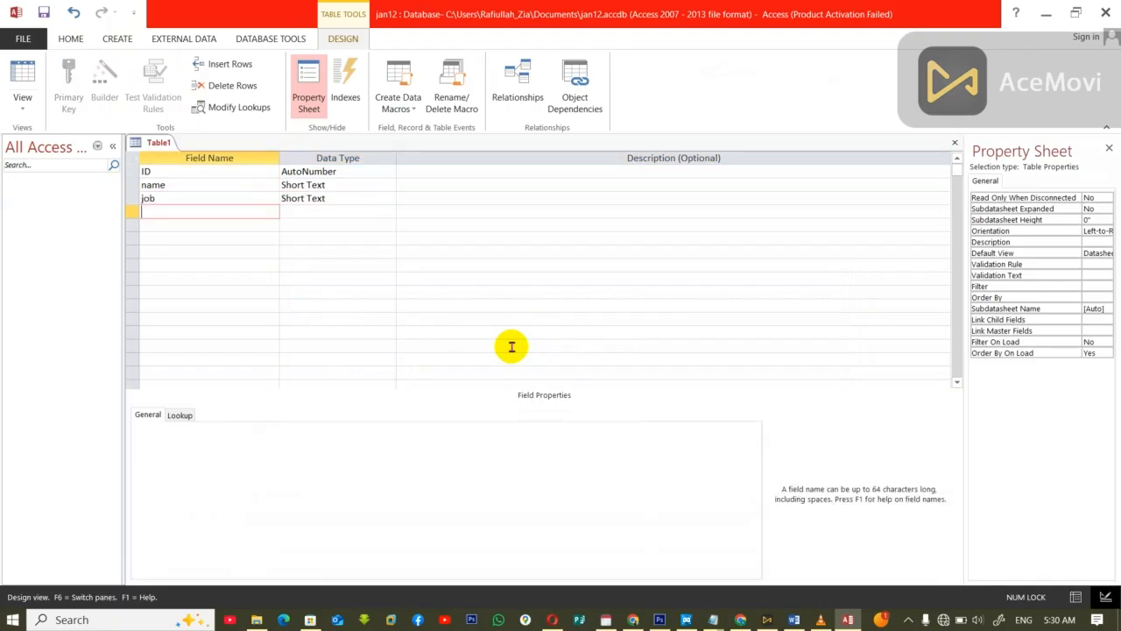
Step: Add a field named saalry with the Currency data type below the job field
text(saalry)
key(Tab)
key(Tab)
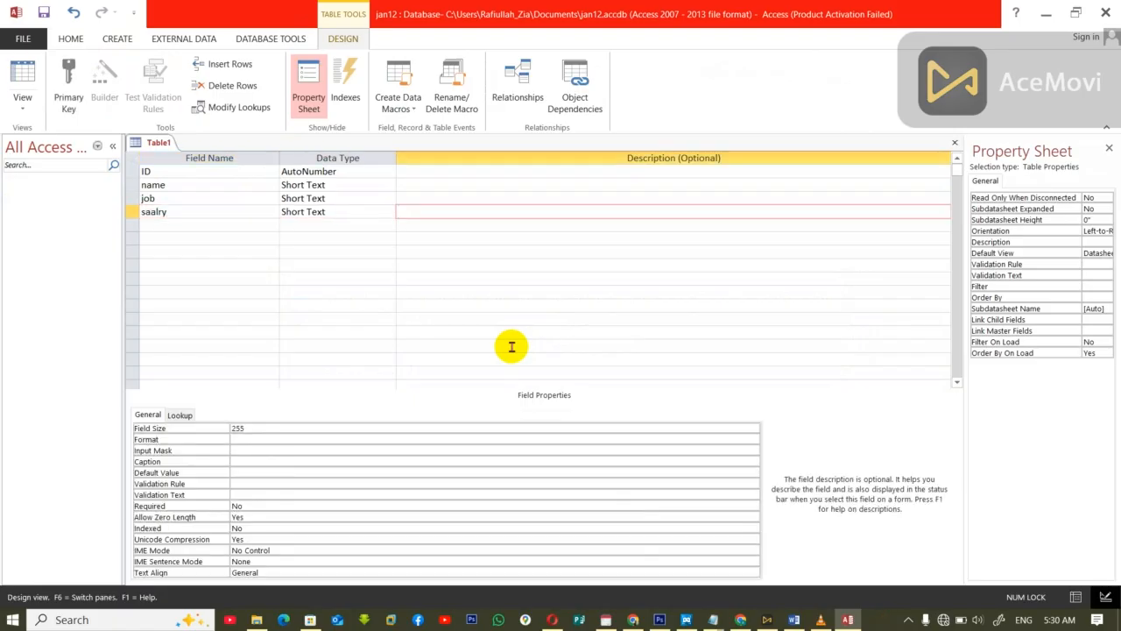
click(356, 211)
text(c)
key(Tab)
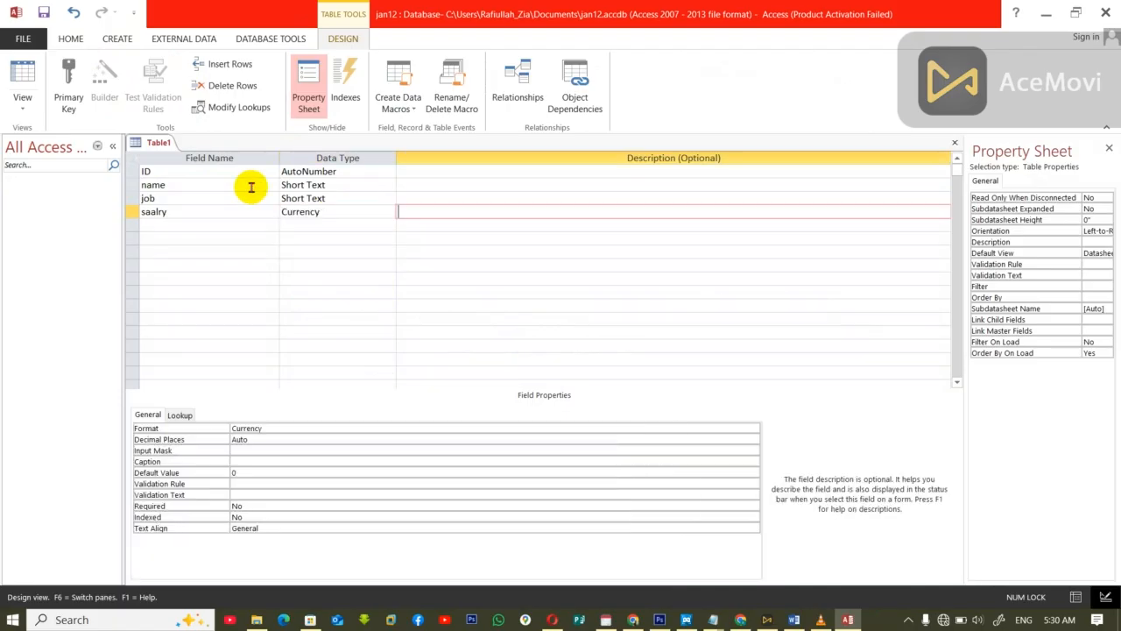
Step: Add a field named district with the Short Text data type below the saalry field
key(Tab)
text(dist)
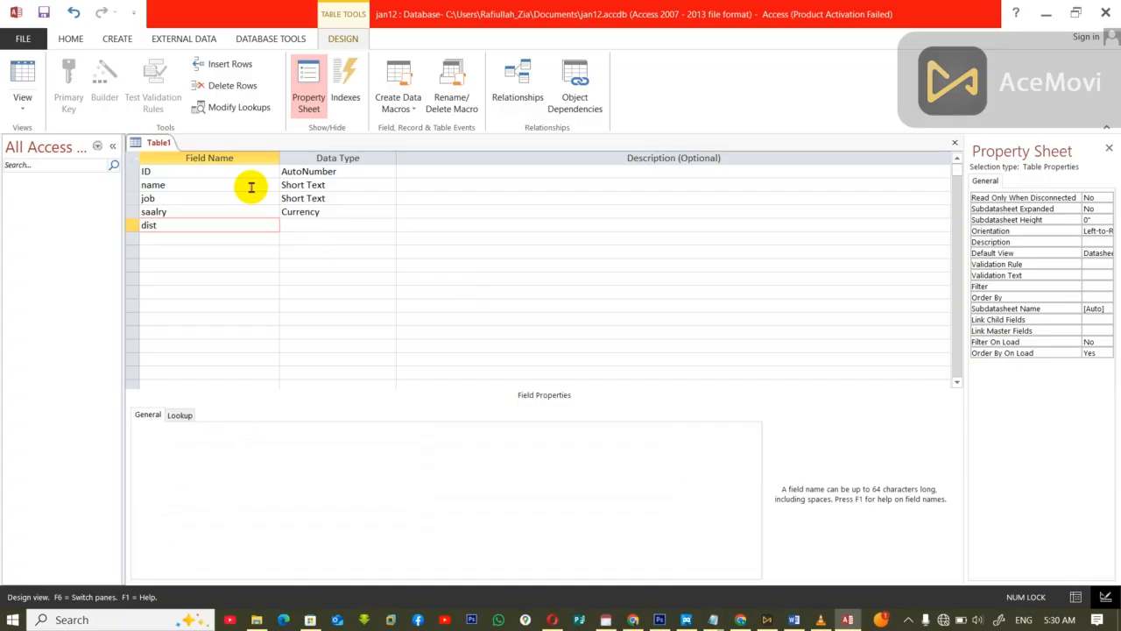
text(rict)
key(Tab)
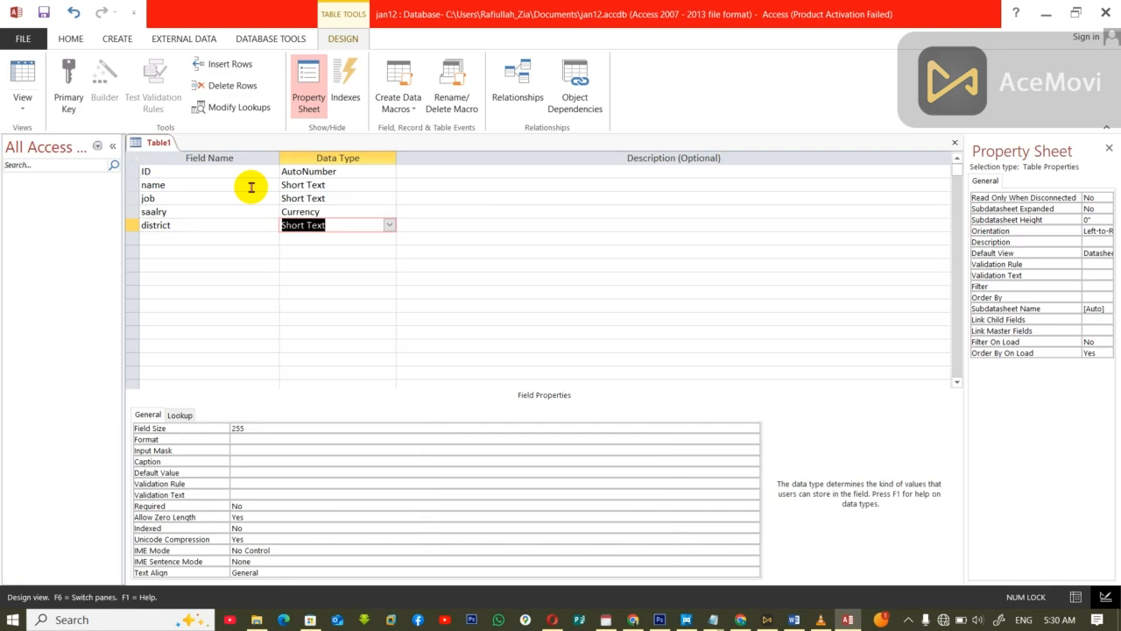
Step: Add a field named gender below the district field
key(Tab)
key(Tab)
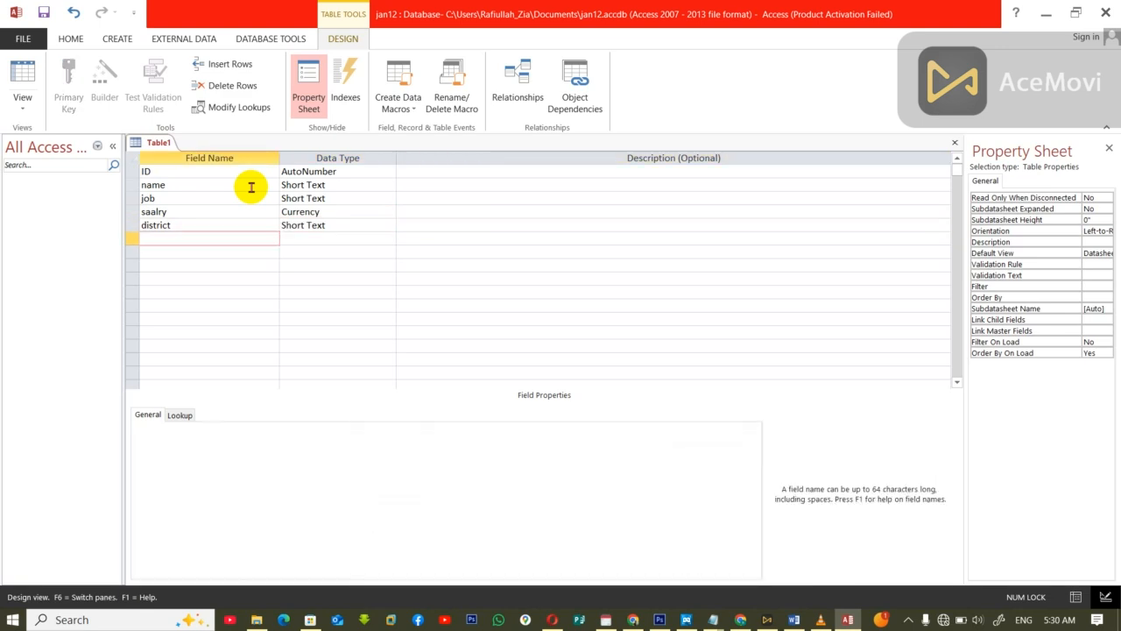
text(gender)
key(Tab)
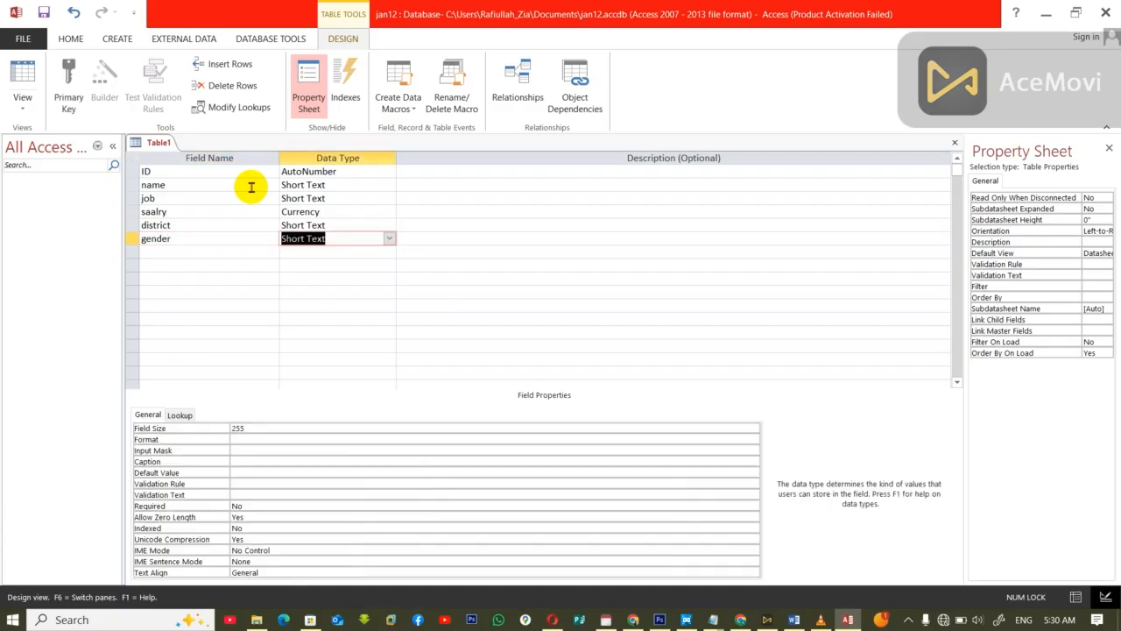
Step: Start the Lookup Wizard for the gender field and choose to enter the list values manually
text(lok)
key(BackSpace)
key(BackSpace)
key(BackSpace)
click(390, 239)
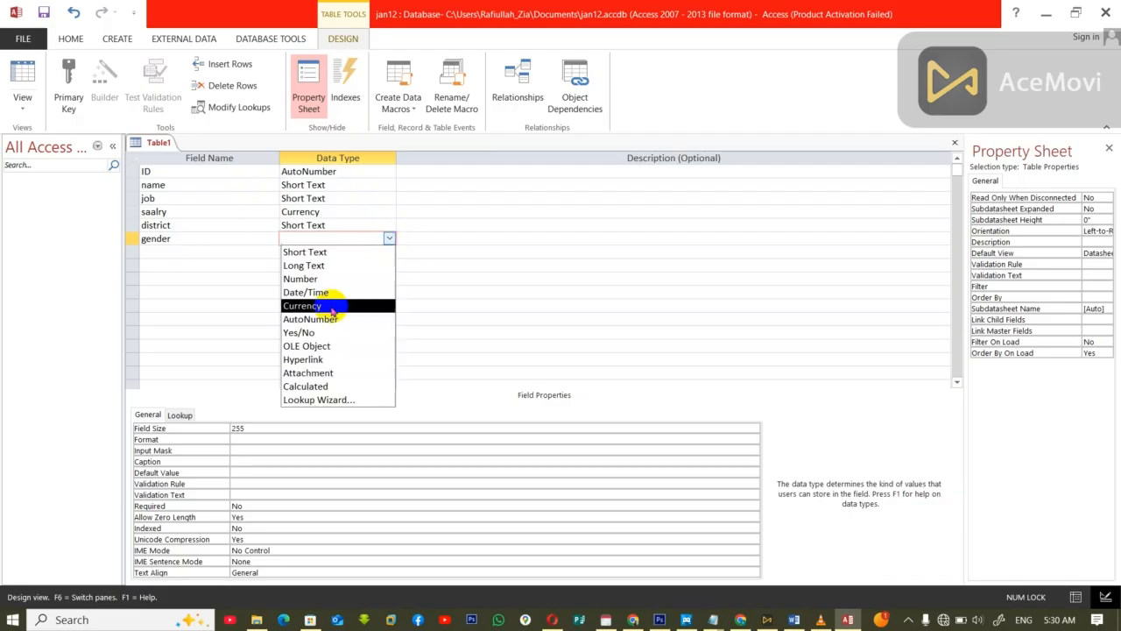
click(301, 399)
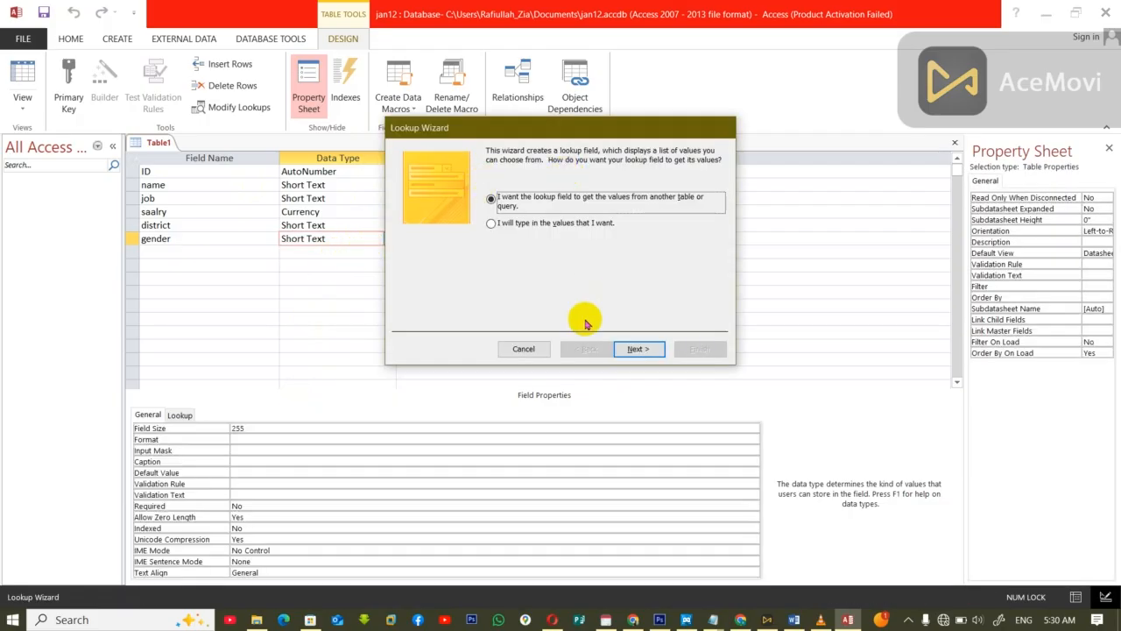
click(640, 349)
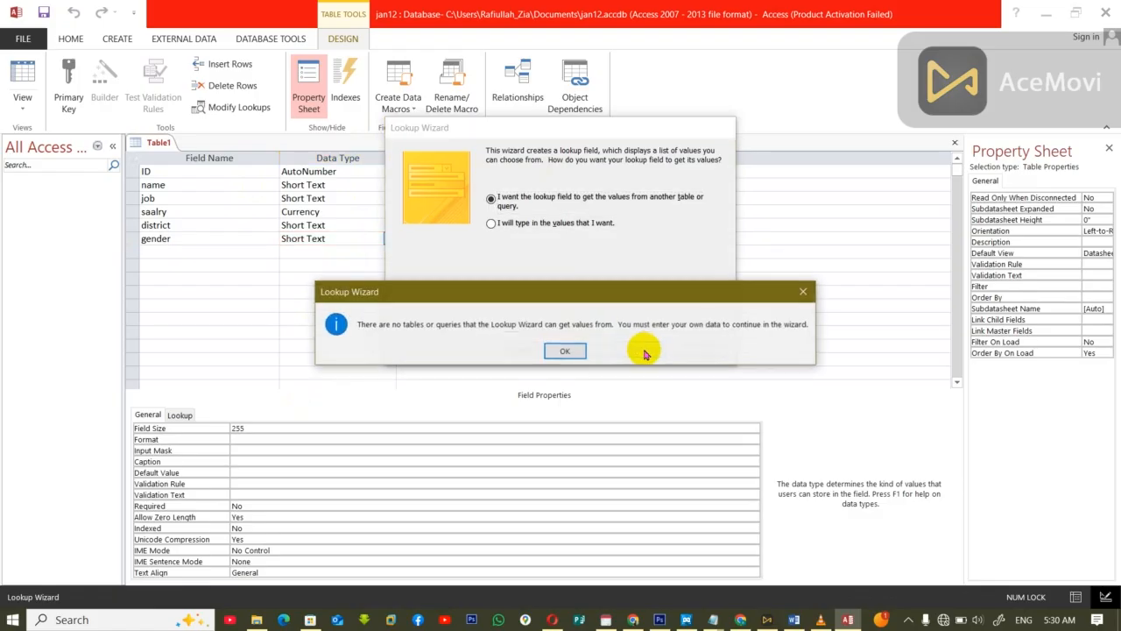
click(564, 351)
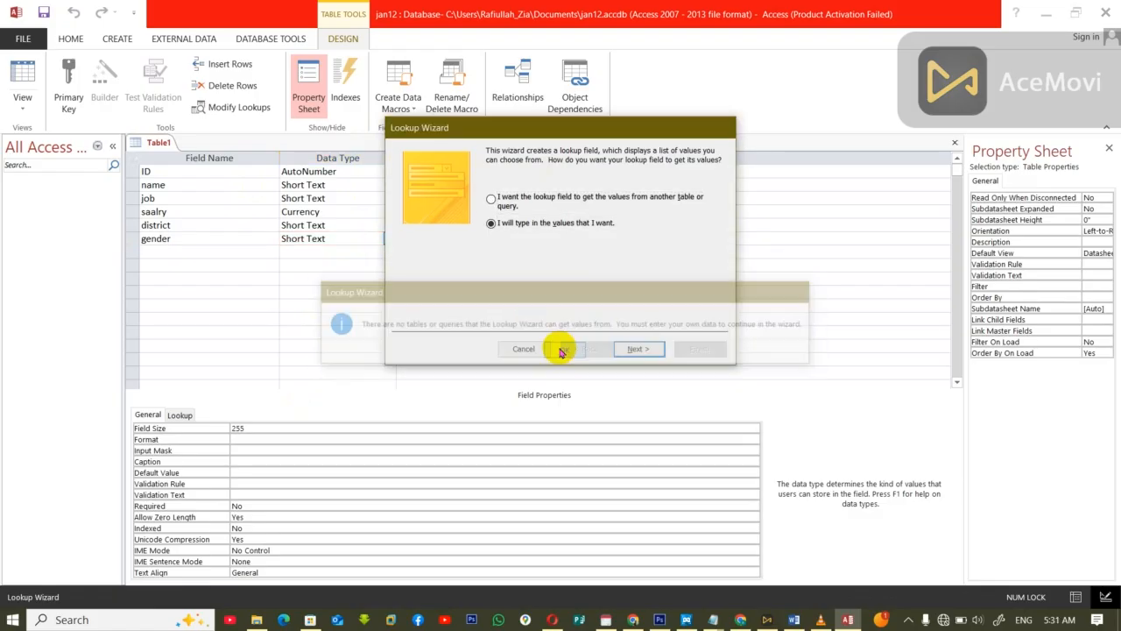
click(640, 348)
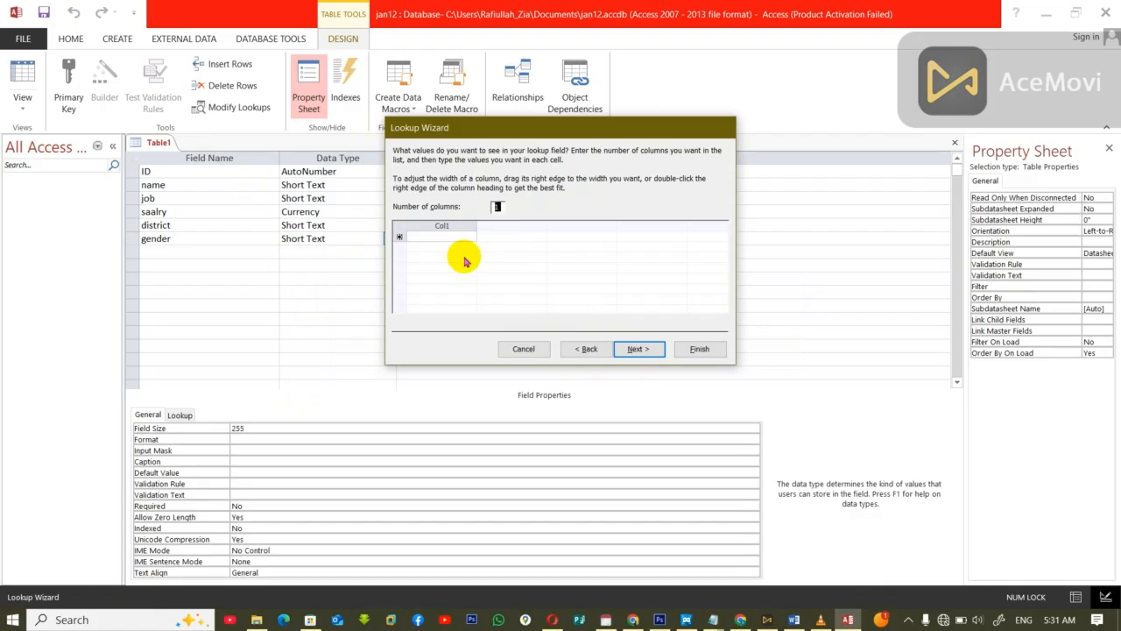
Step: Enter Male and Female as the gender lookup values in one column and finish the wizard
click(441, 236)
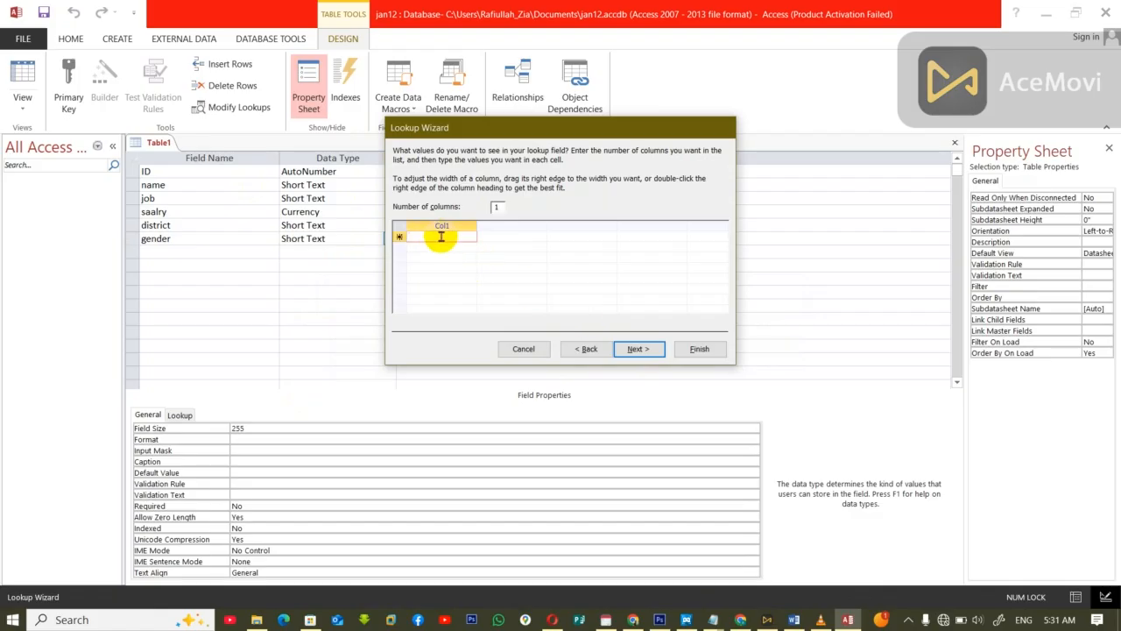
text(Male)
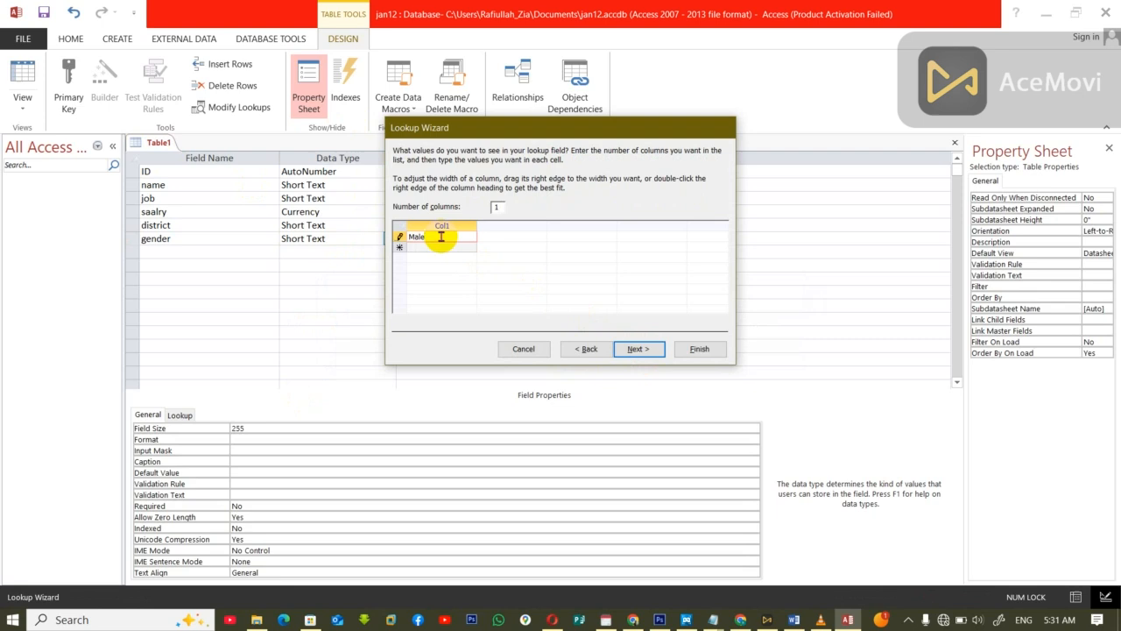
key(Return)
click(588, 349)
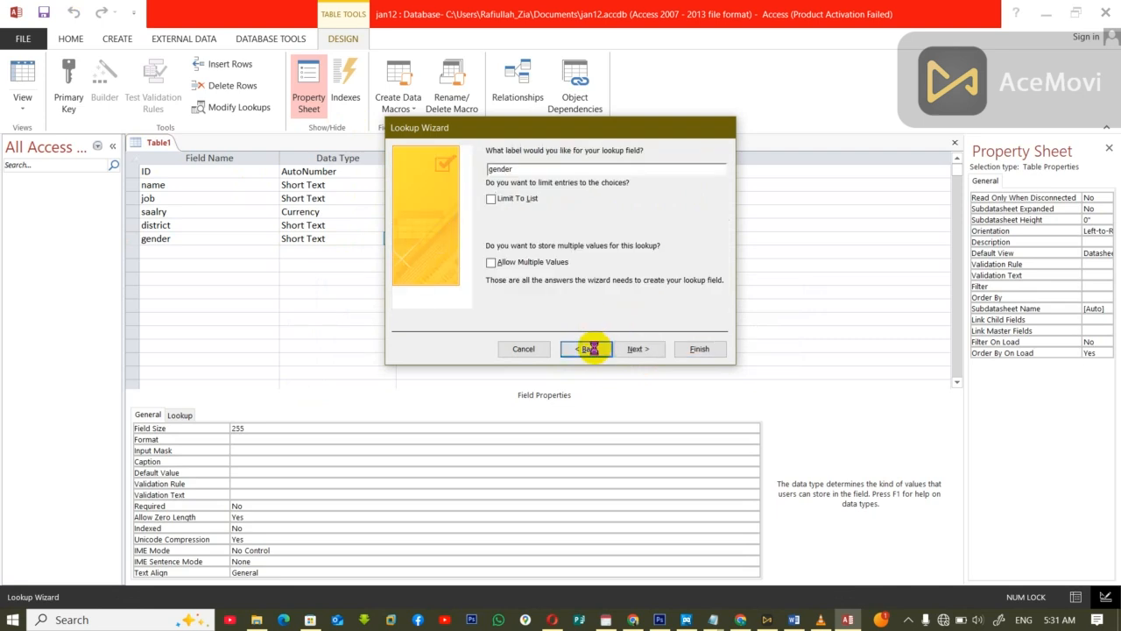
click(445, 246)
text(Fr)
text(male)
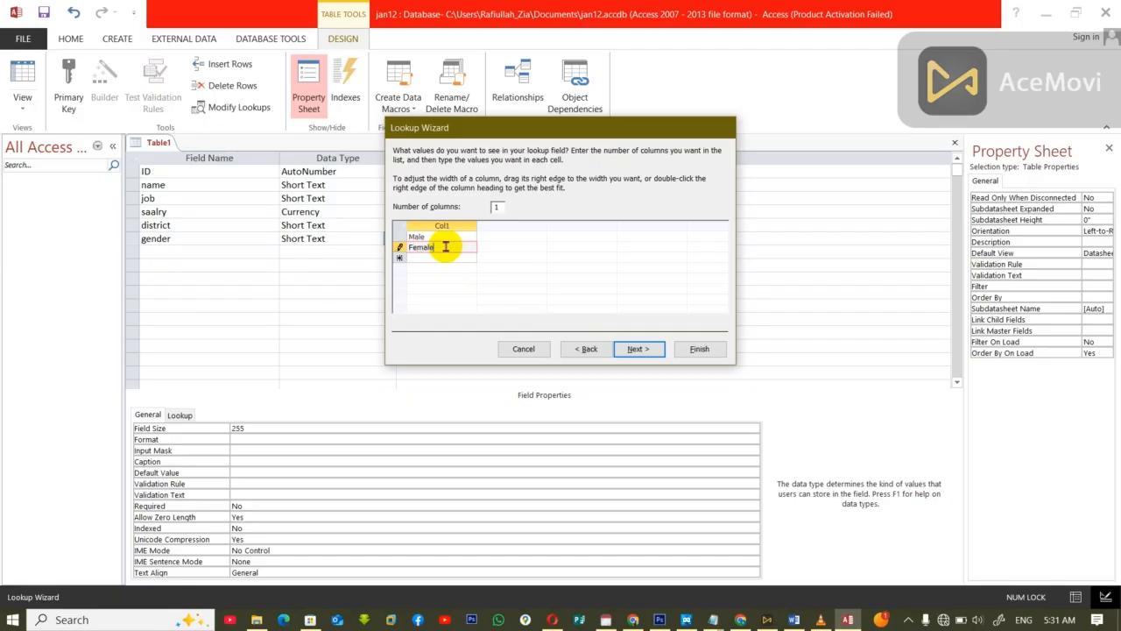
click(640, 348)
click(684, 348)
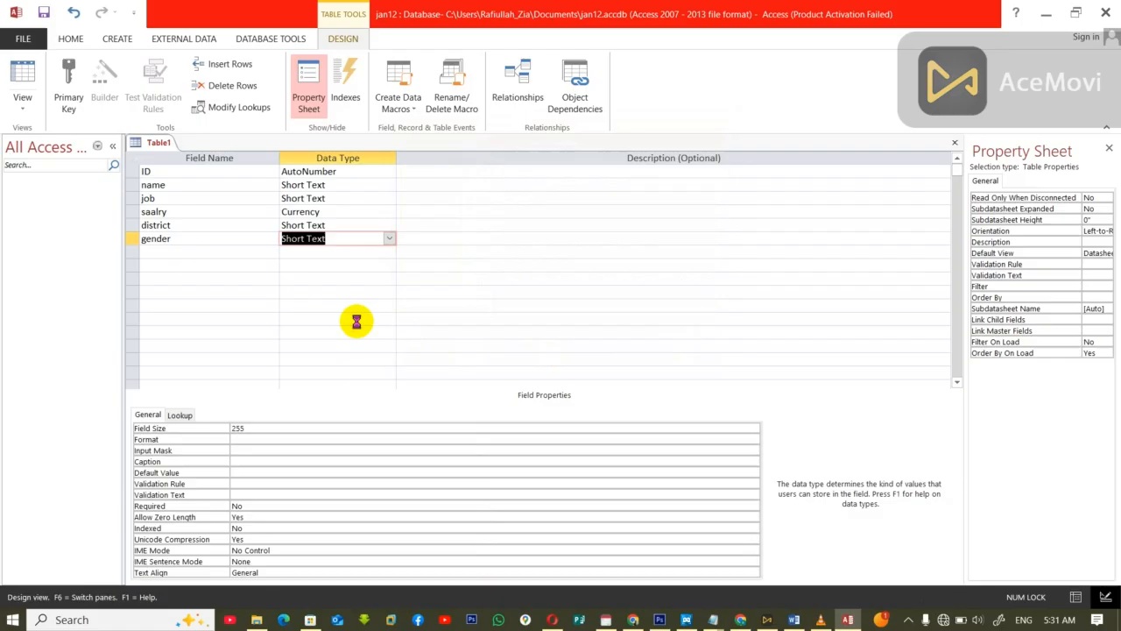
Step: Close the table and save it under the name generalDB
click(513, 353)
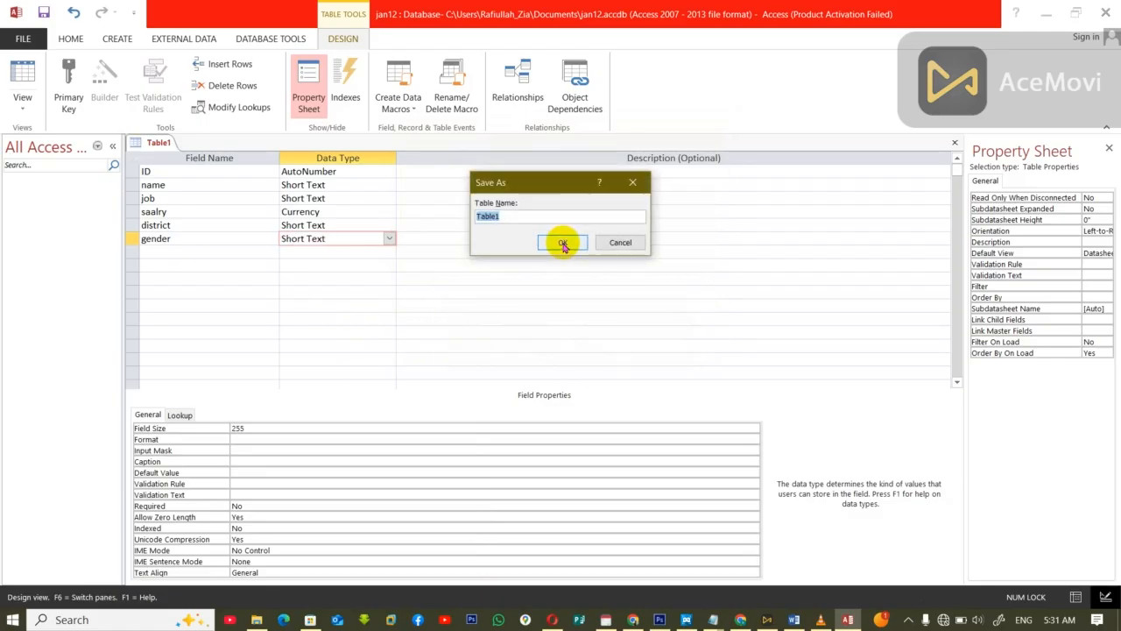
text(general1)
click(563, 243)
click(512, 362)
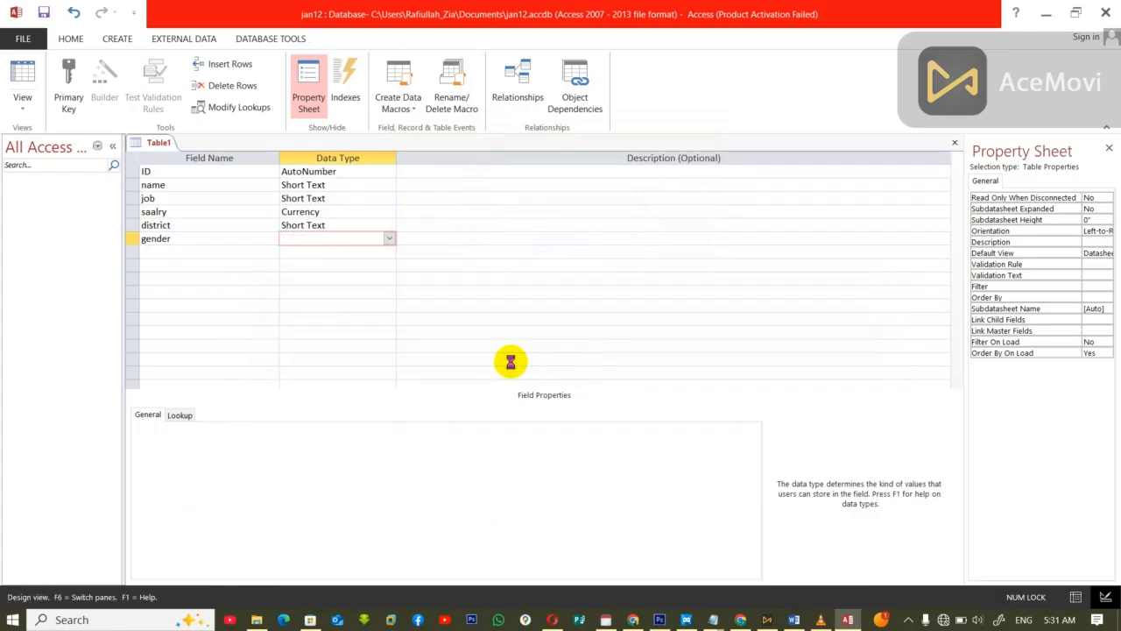
Step: Open the generalDB table and start the first record with a person's name, the job it and a salary of 13000
double_click(48, 196)
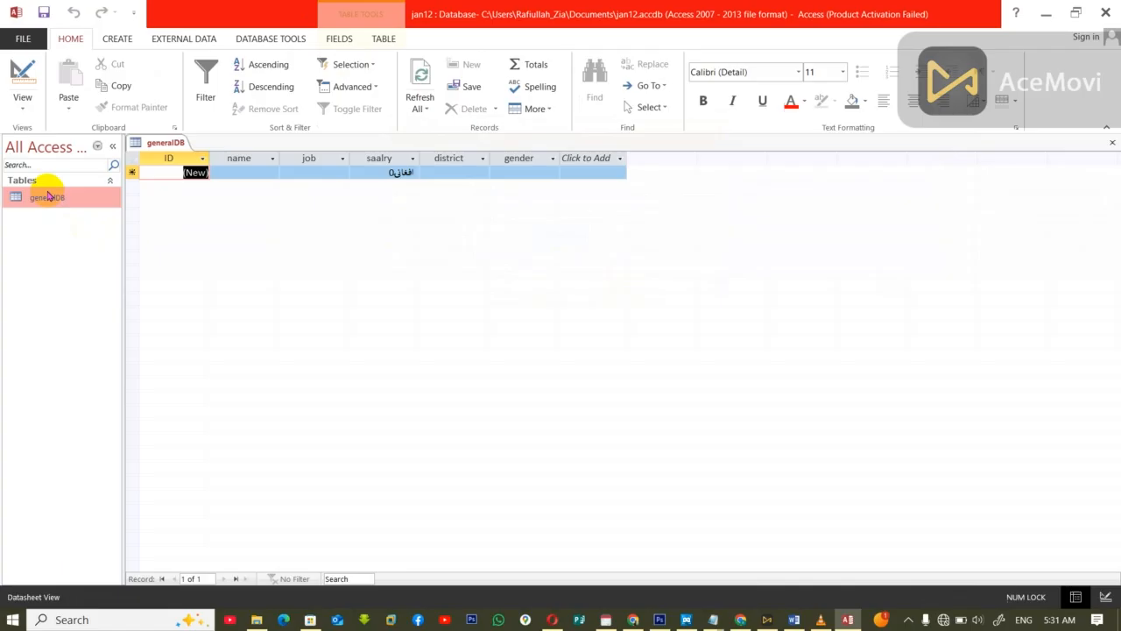
click(229, 175)
text(jan)
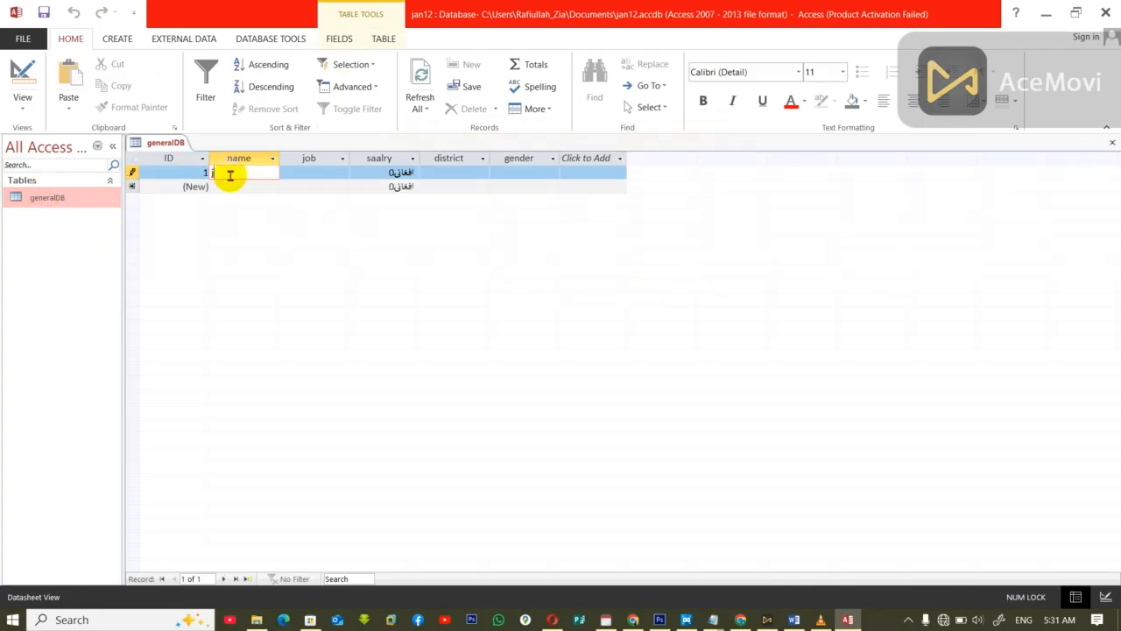
key(Tab)
text(it)
key(Tab)
text(13000)
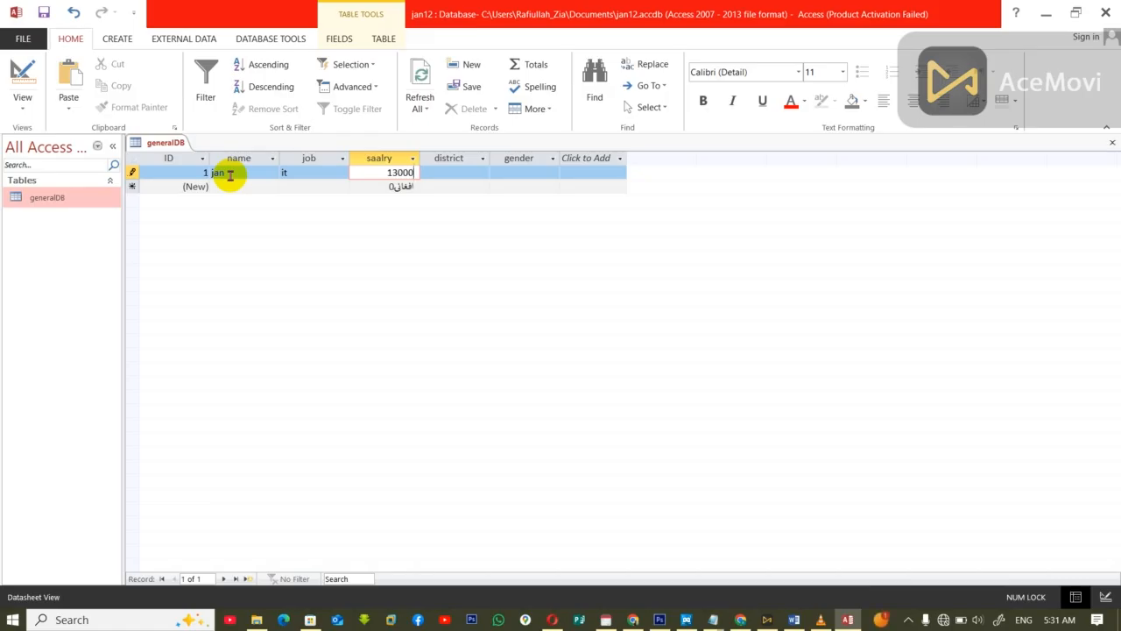
Step: Complete the first record with the district khass and the gender Male
key(Tab)
text(kab)
key(BackSpace)
key(BackSpace)
text(hass)
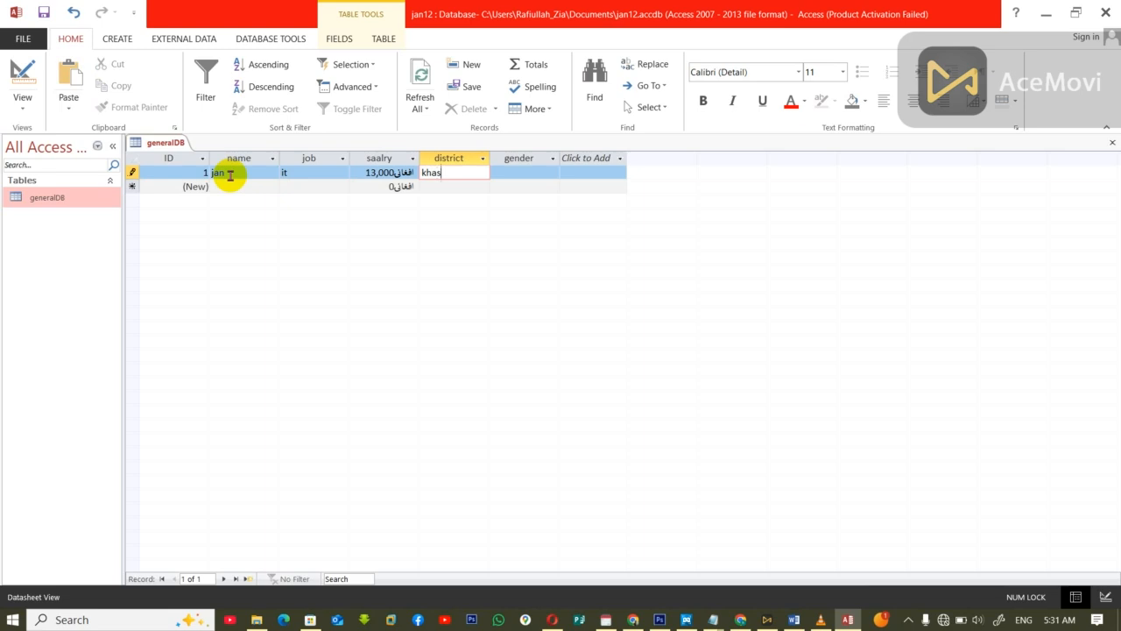
key(Tab)
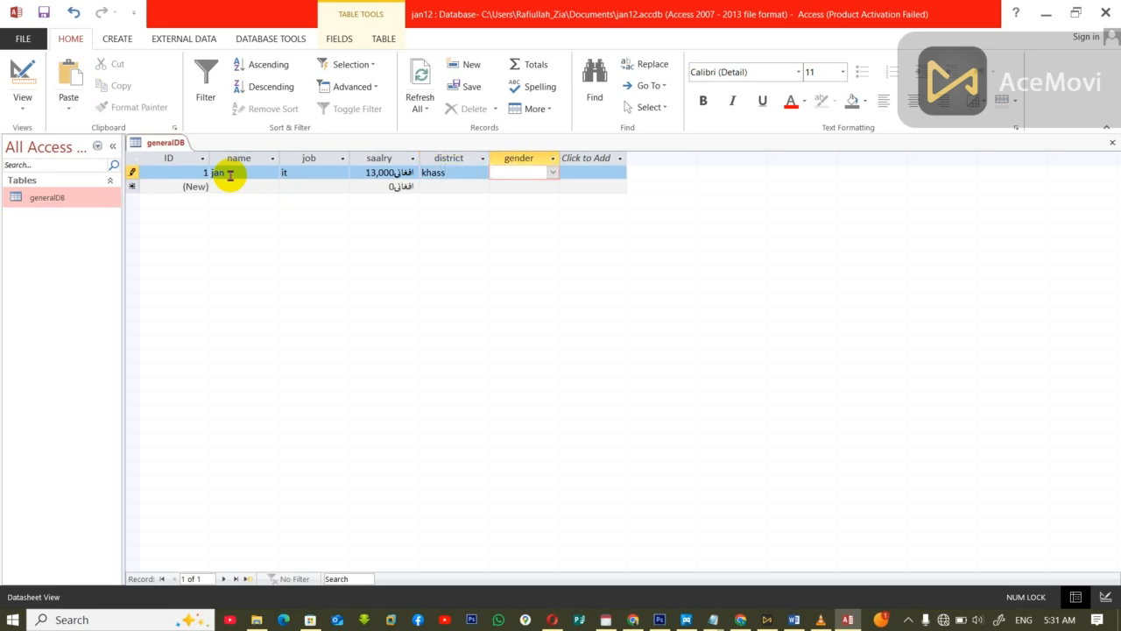
text(Male)
key(Tab)
key(Tab)
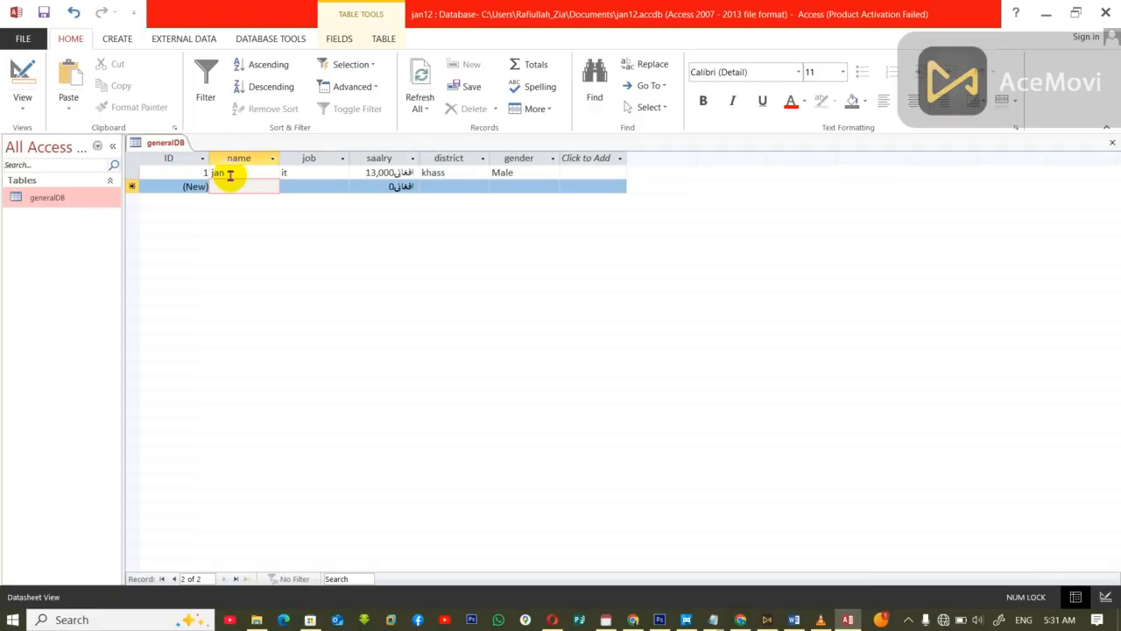
Step: Enter a second record with a person's name, job teacher, salary 12,000, district khass and gender Female
text(Fatima)
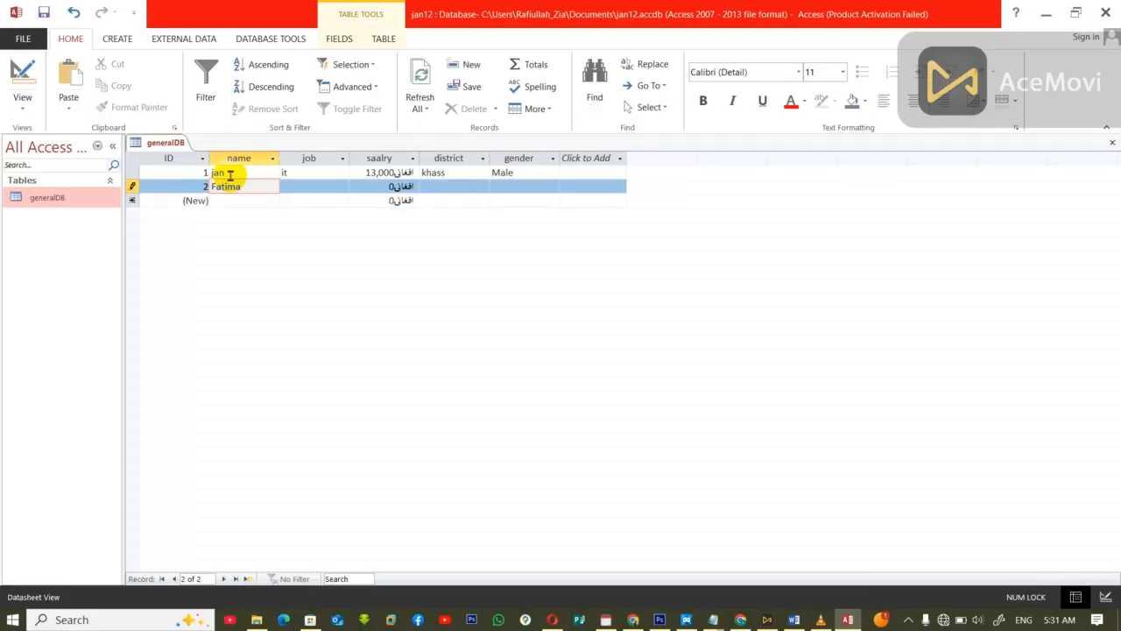
key(Tab)
text(teacher)
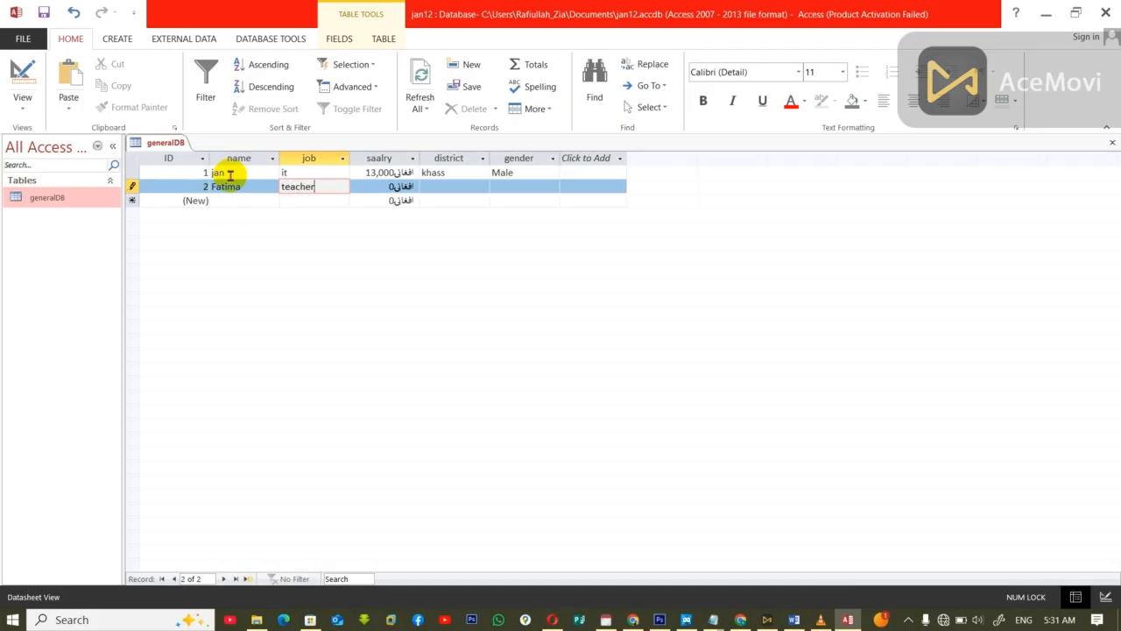
key(Tab)
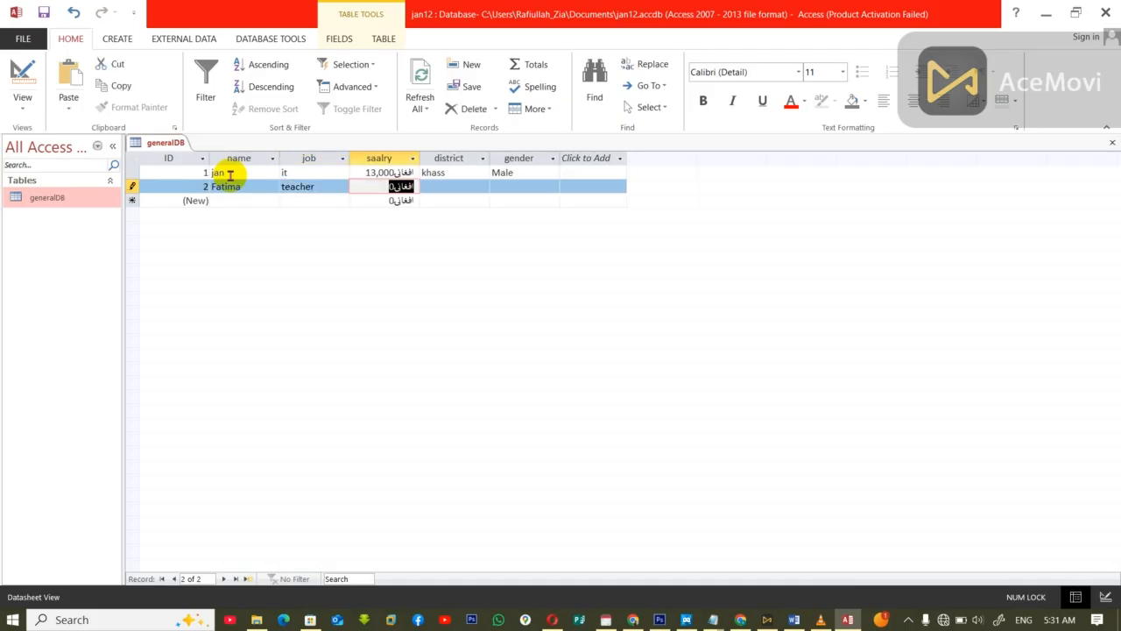
text(12)
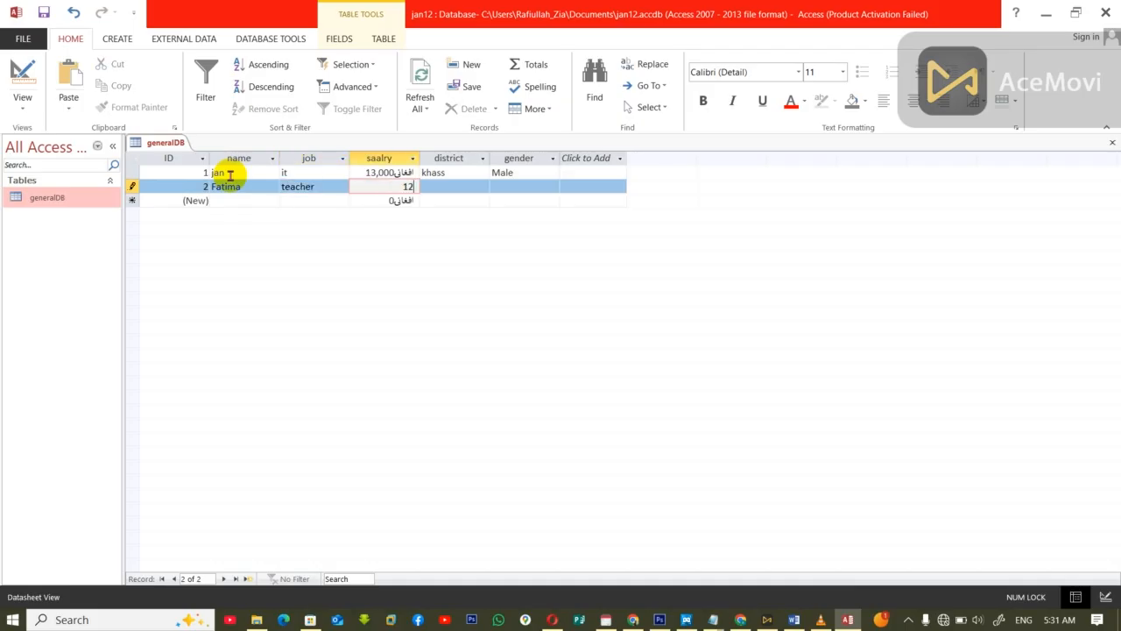
text(,0000)
key(Tab)
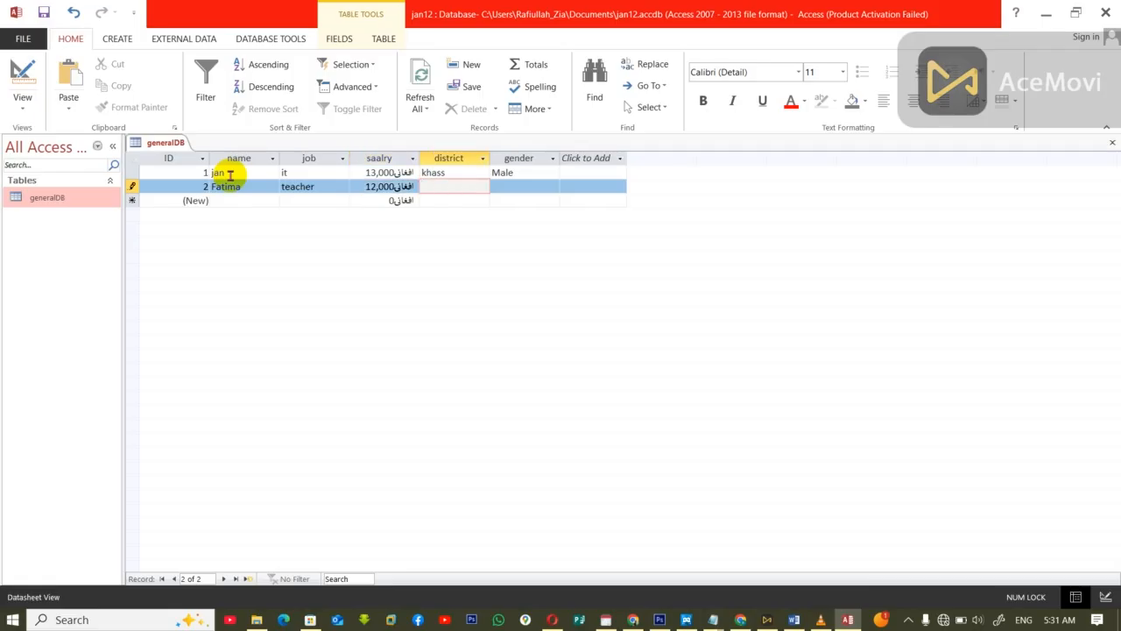
text(khass)
key(Tab)
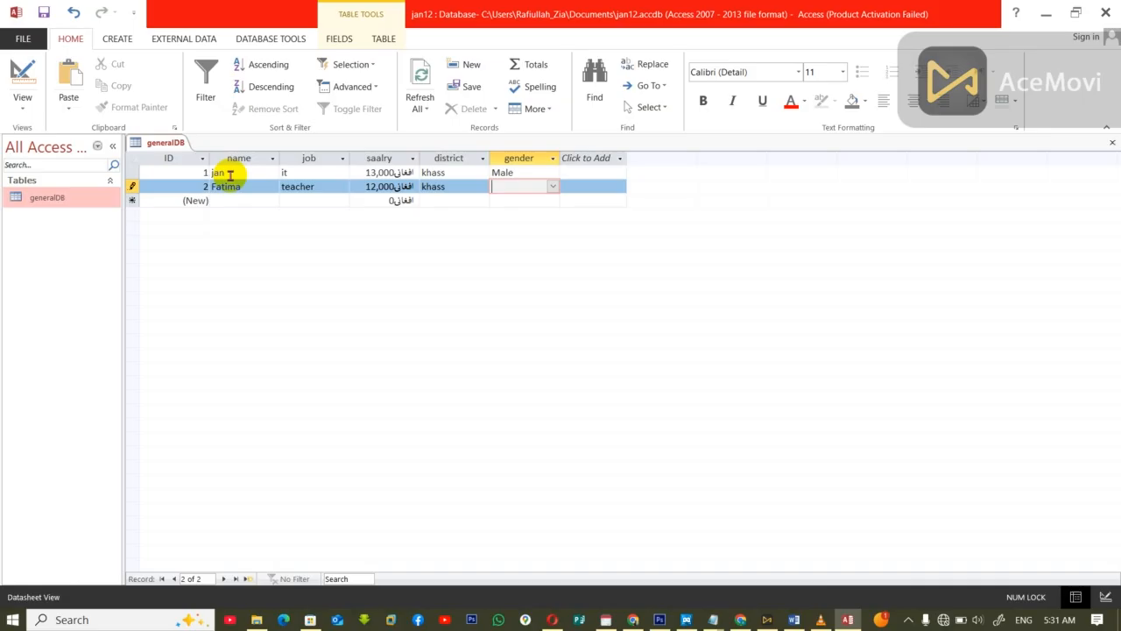
text(Female)
key(Tab)
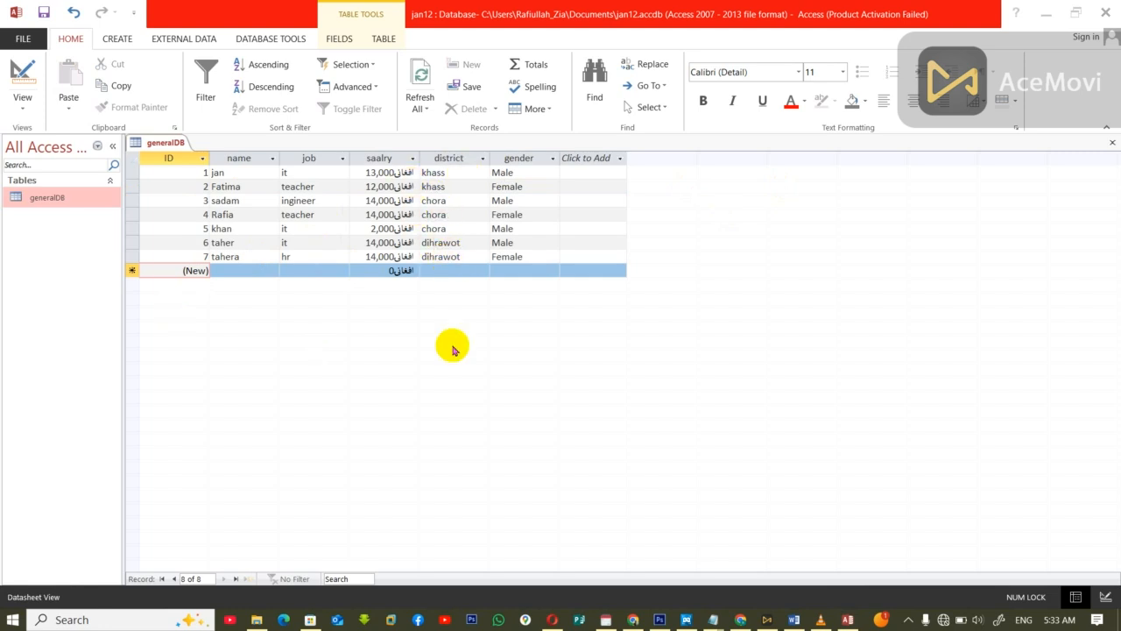
Step: Close generalDB and create another table in Design view with an ID field of type AutoNumber
key(ctrl+w)
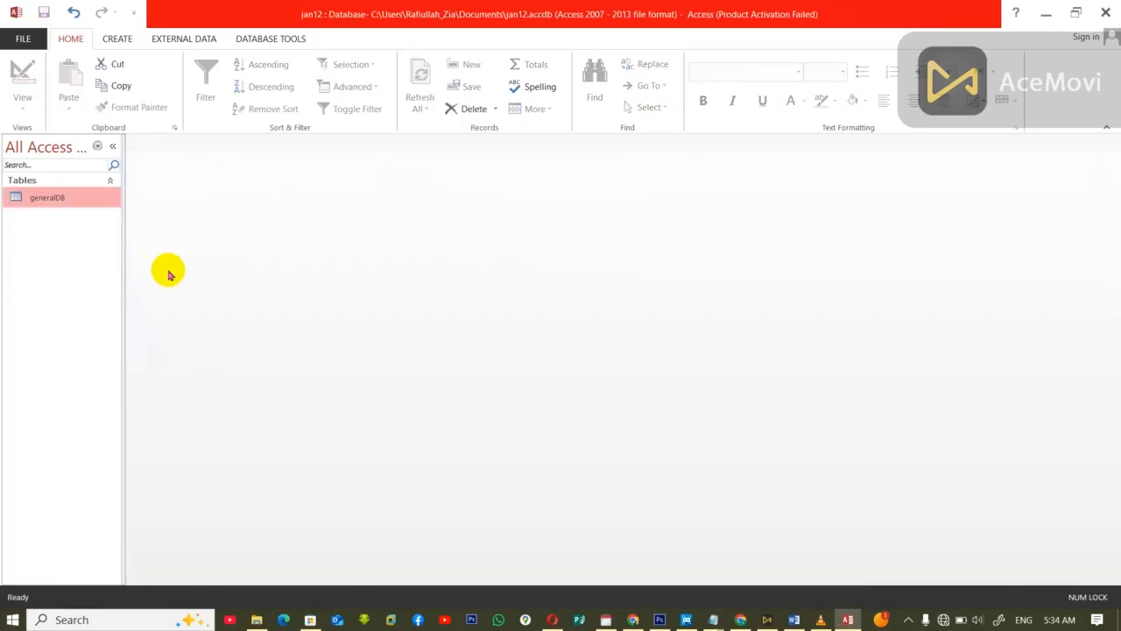
click(117, 39)
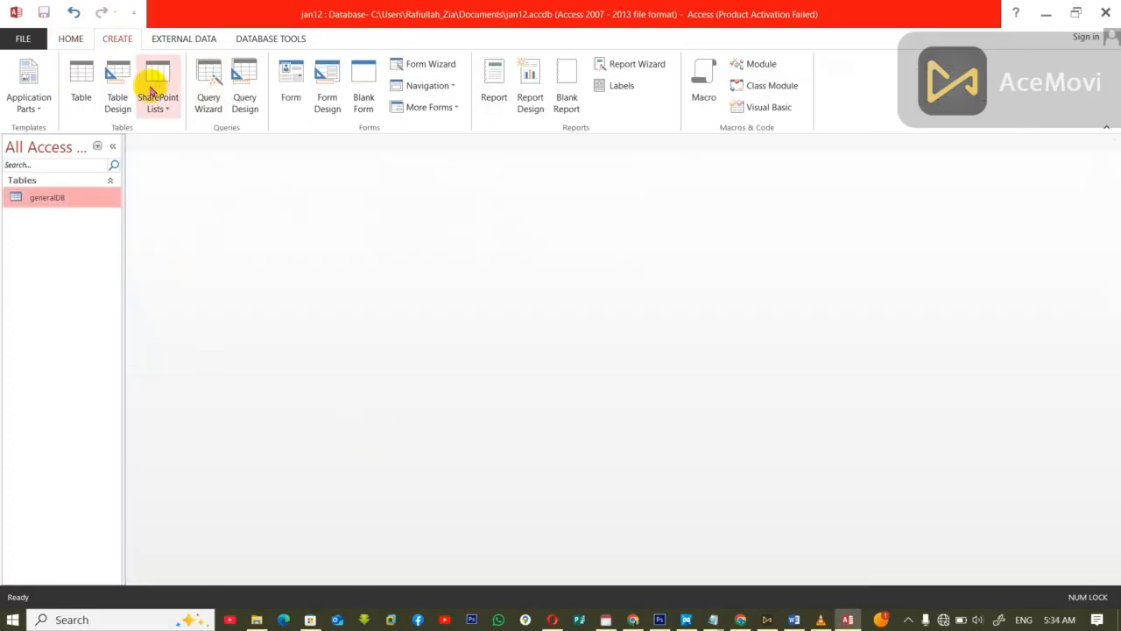
click(117, 95)
text(ID)
key(Tab)
text(AutoNumber)
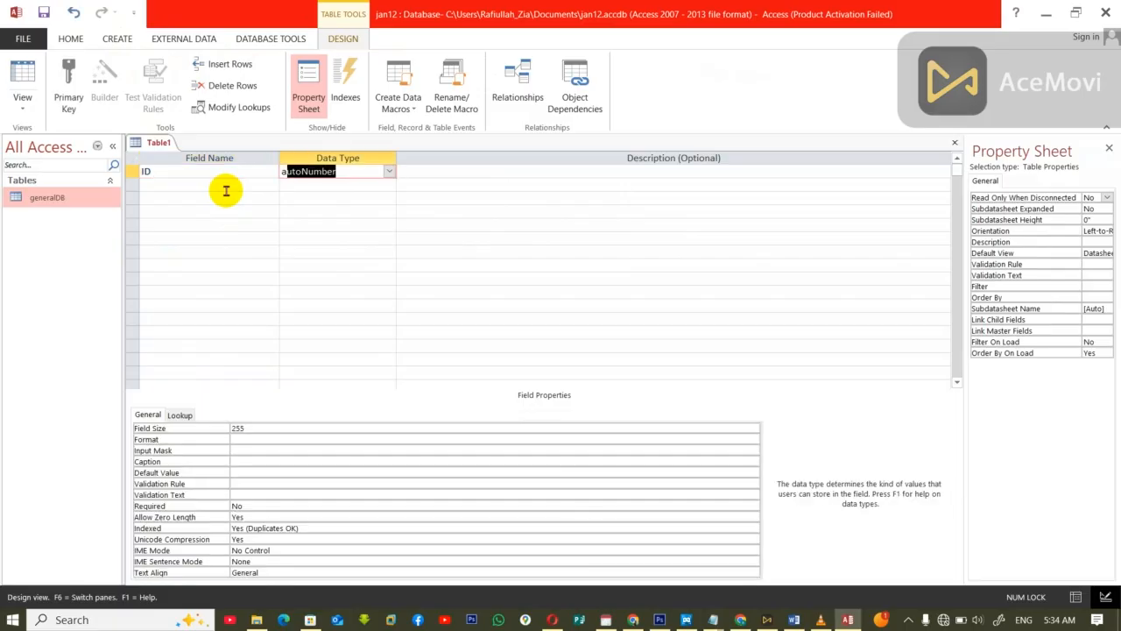
Step: Add the Short Text fields name and job below the ID field of the new table
key(Tab)
key(Tab)
text(name)
key(Tab)
click(507, 346)
key(Tab)
key(Tab)
text(job)
key(Tab)
key(Tab)
Step: Add a field named salary with the Currency data type below the job field
key(Tab)
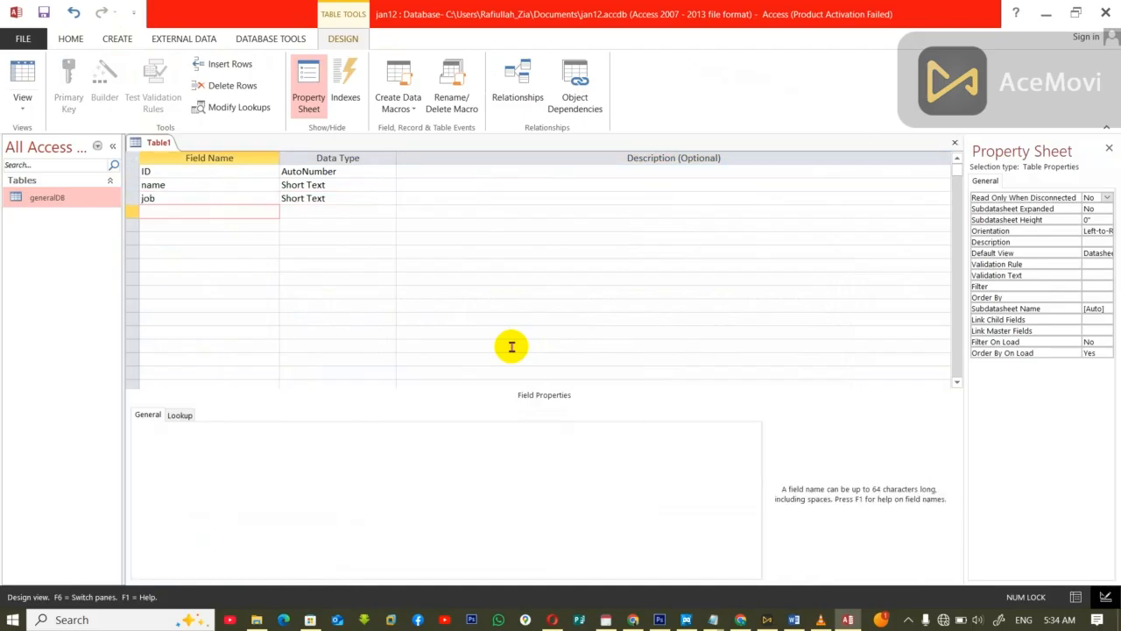
text(salaryc)
key(BackSpace)
Step: Add the Short Text fields district and gender below the salary field
key(Tab)
text(c)
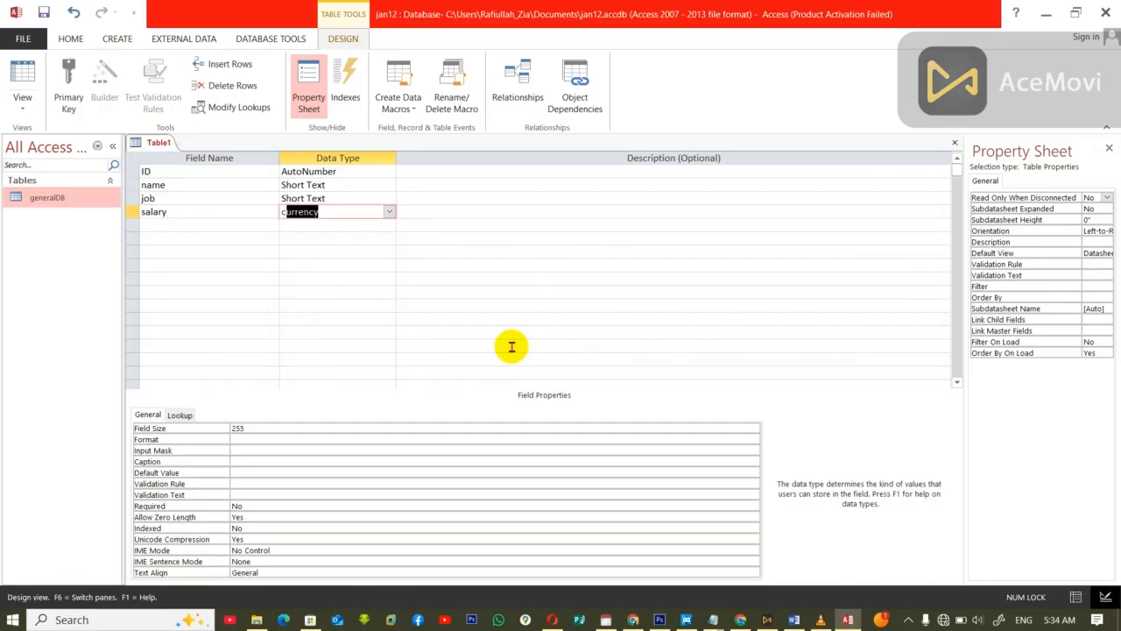
key(Tab)
key(Tab)
text(district)
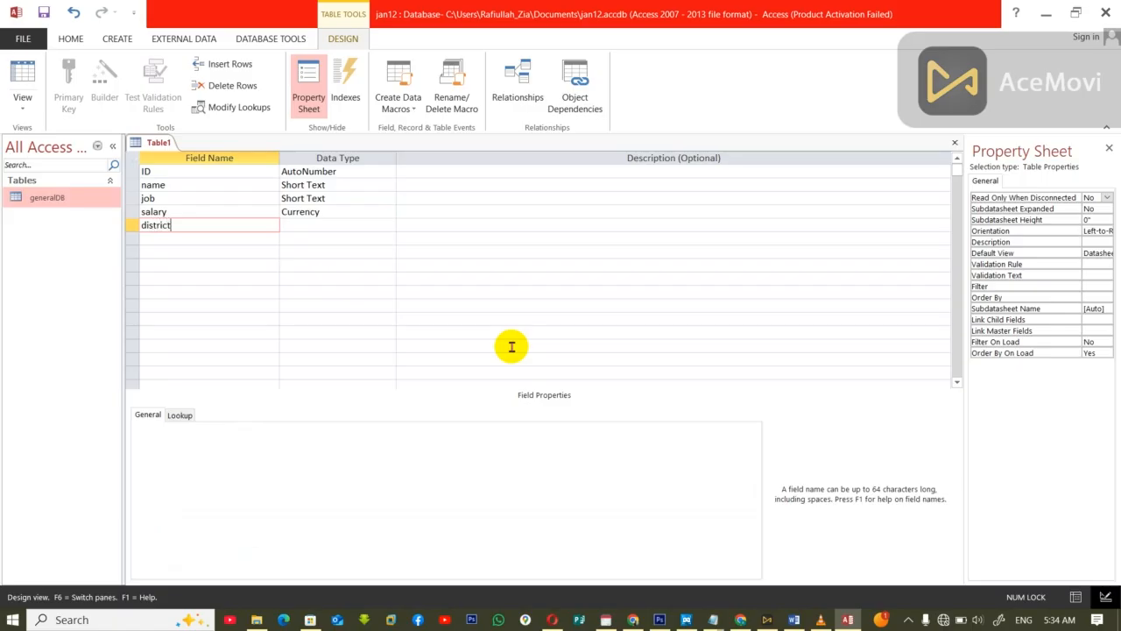
key(Tab)
key(Tab)
key(Tab)
text(gender)
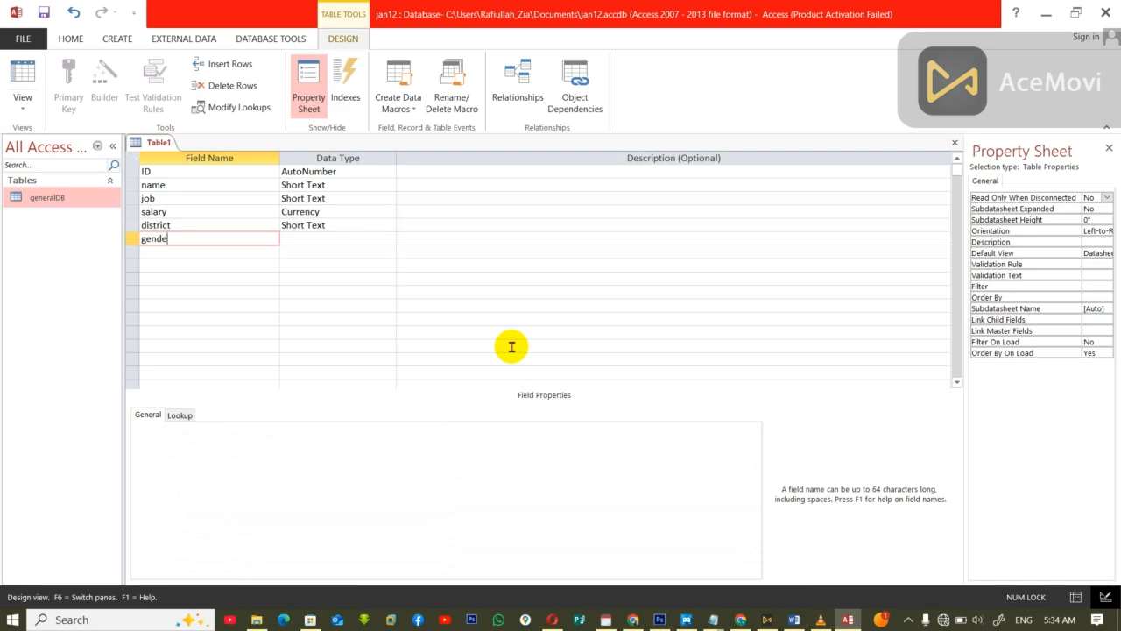
key(Tab)
Step: Close the new table, saving it as female table and letting Access create a primary key
key(ctrl+w)
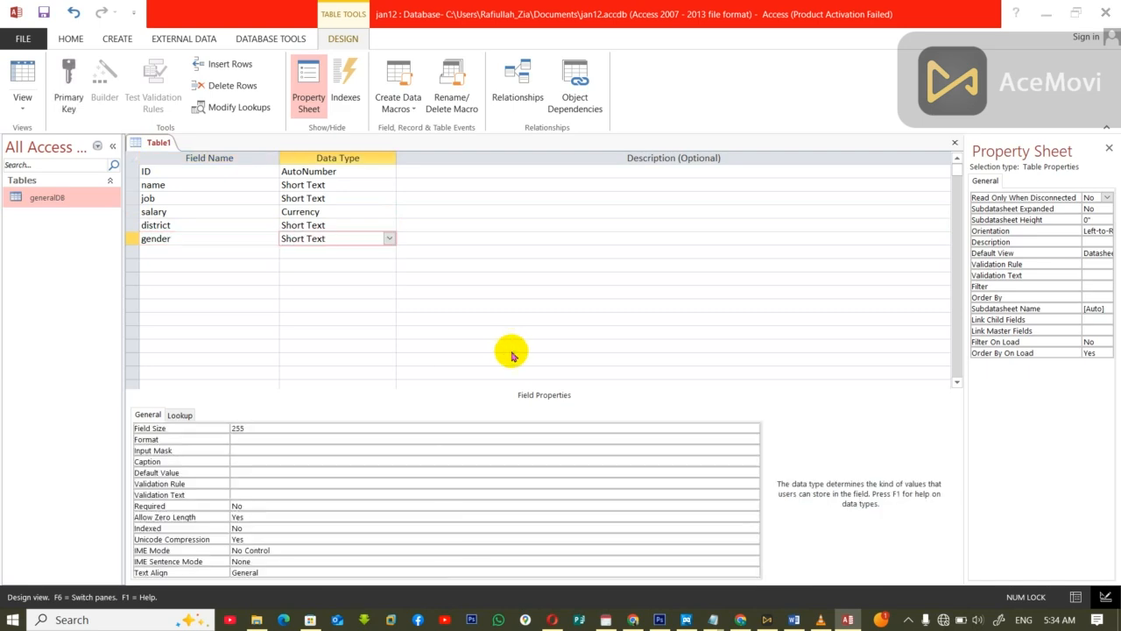
click(511, 350)
text(female table)
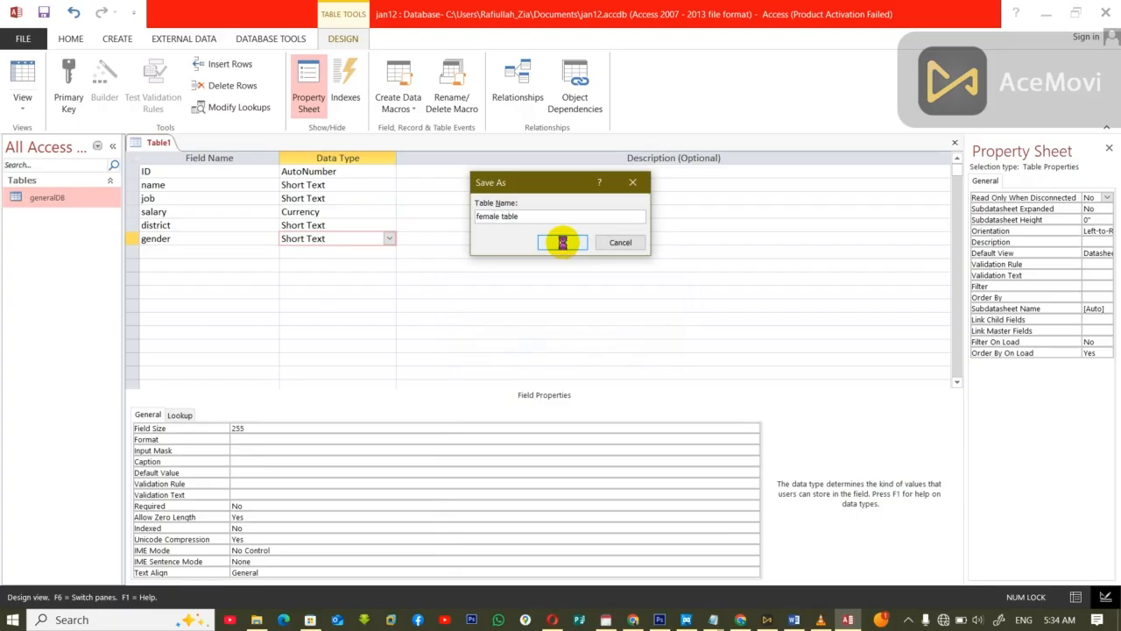
click(564, 244)
click(512, 363)
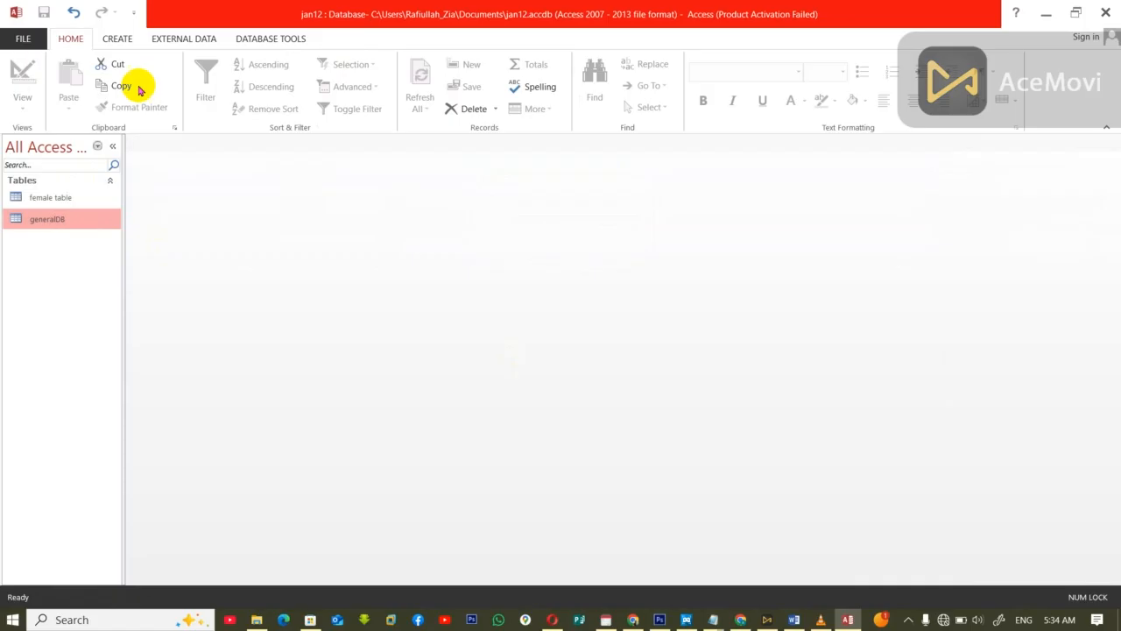
Step: Create another table in Design view with an ID field of type AutoNumber
click(117, 39)
click(109, 93)
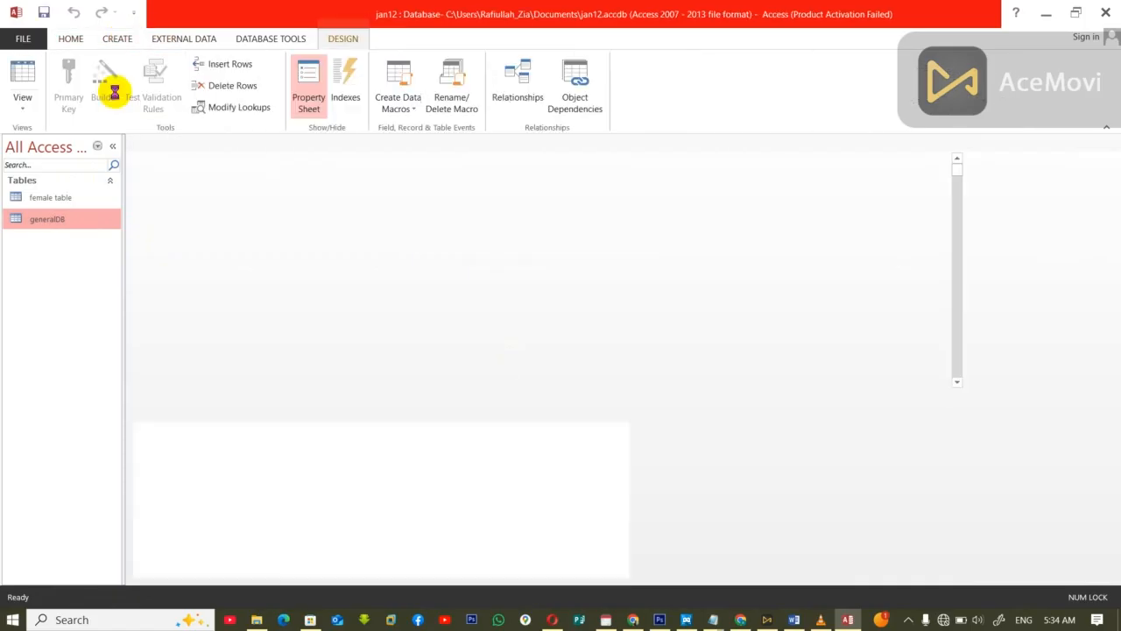
text(ID)
key(Tab)
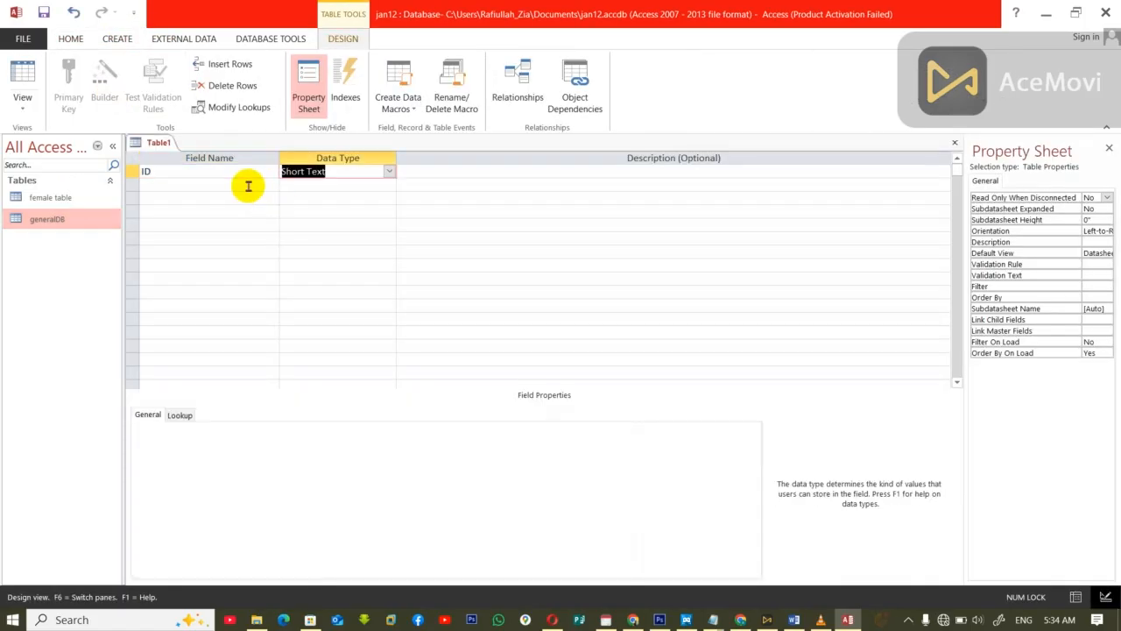
text(au)
Step: Add Short Text fields called name and job beneath the ID field
click(248, 185)
text(name)
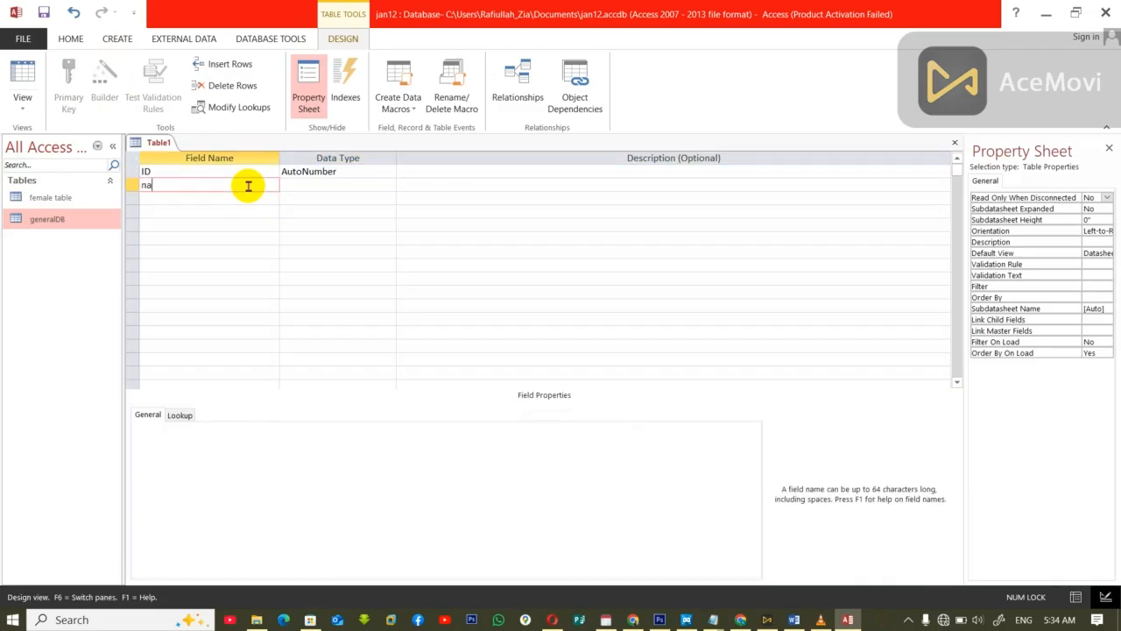
key(Tab)
click(511, 346)
key(Tab)
key(Tab)
text(job)
key(Tab)
key(Tab)
key(Tab)
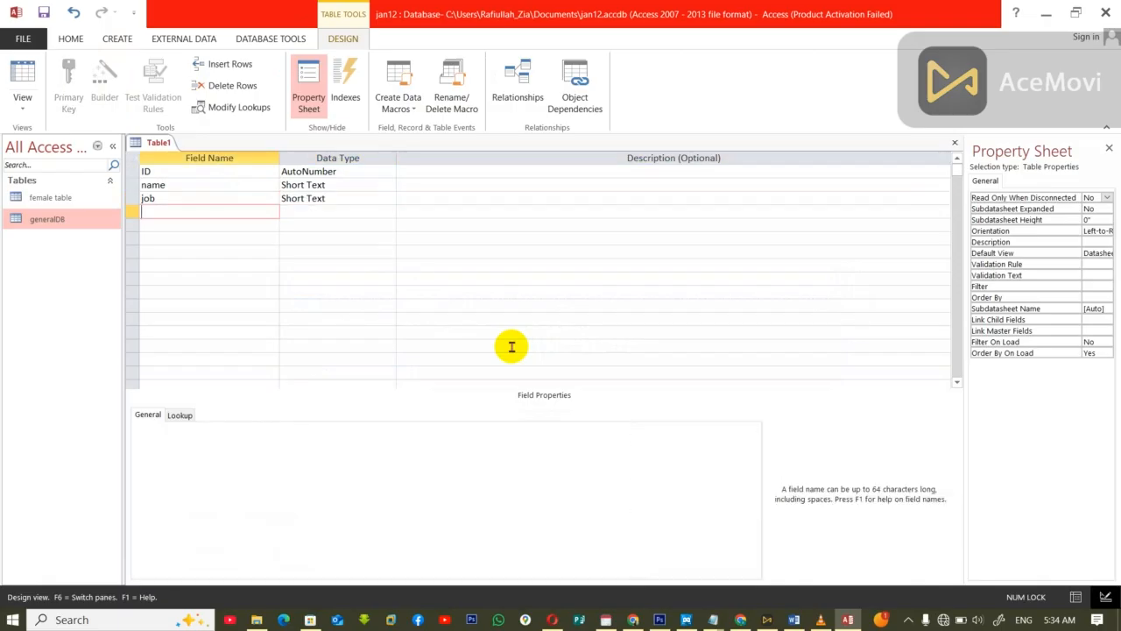
Step: Add a salary field with the Currency data type below job
text(salary)
key(Tab)
text(c)
key(Tab)
key(Tab)
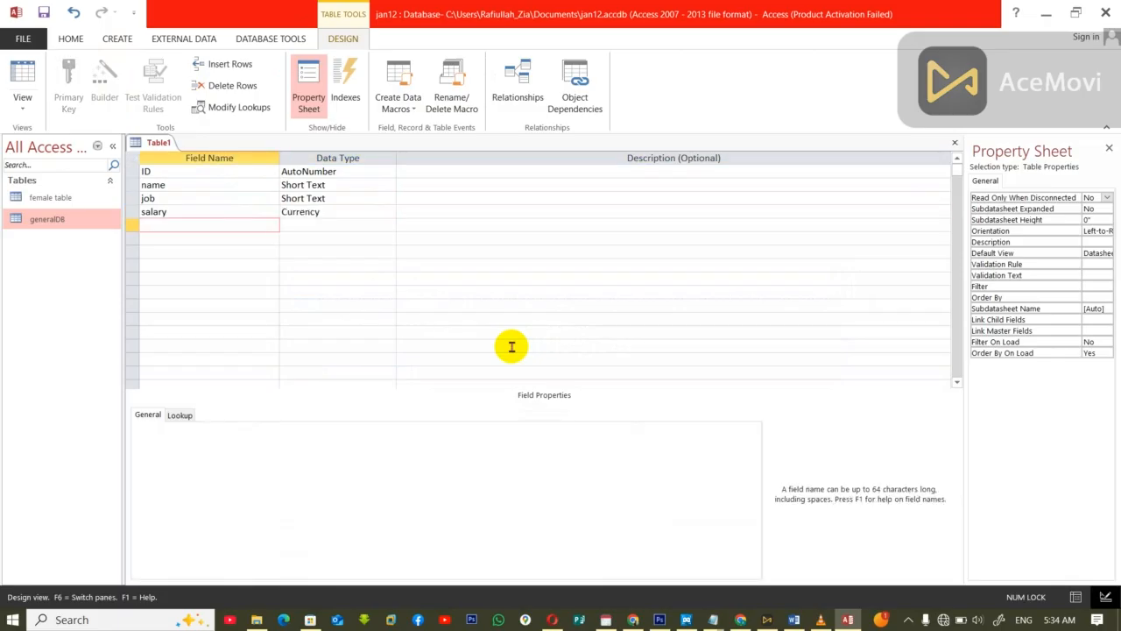
Step: Add two more Short Text fields, district and gender, after salary
text(district)
key(Tab)
key(Tab)
key(Tab)
text(gent)
key(BackSpace)
text(d)
key(Tab)
key(Tab)
Step: Close the table, saving it as male and accepting the creation of a primary key
key(ctrl+w)
click(511, 348)
text(male)
key(Return)
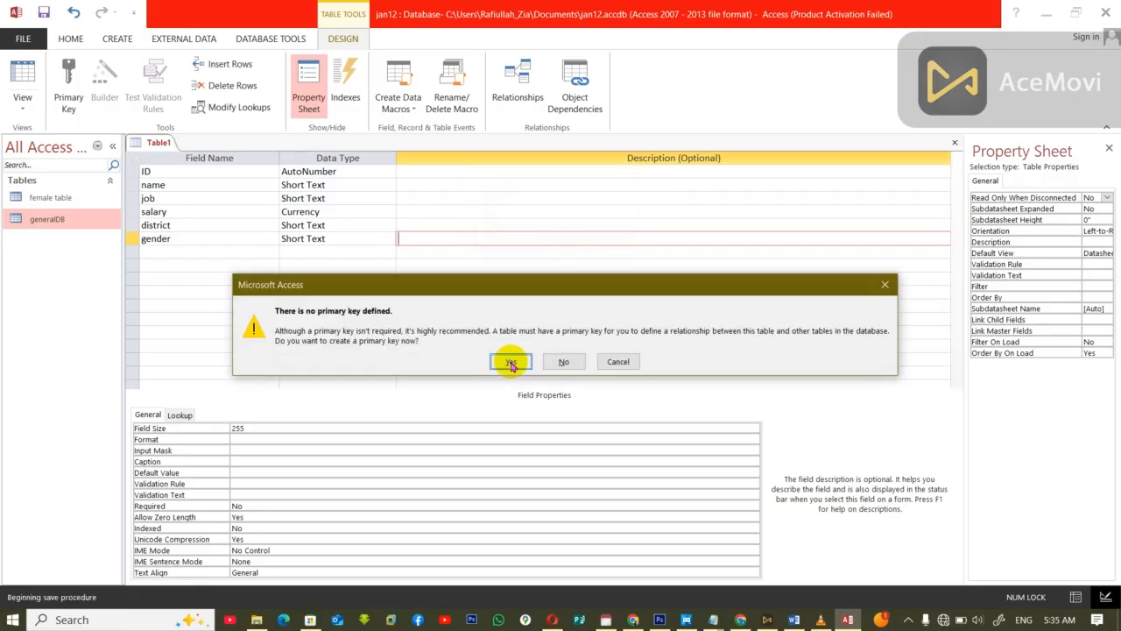
click(511, 361)
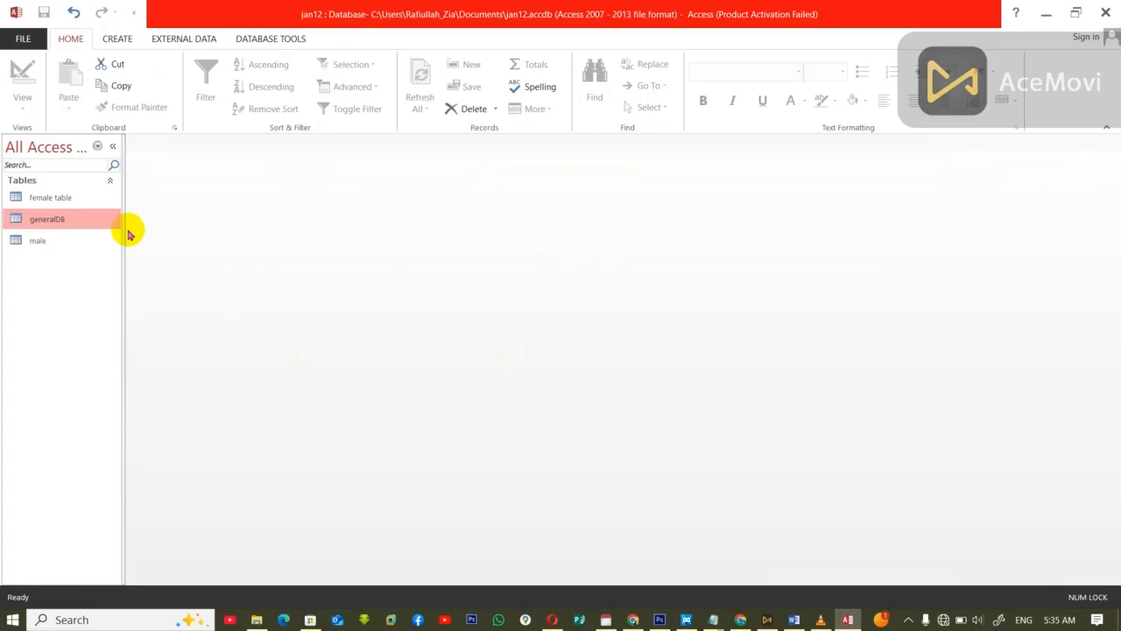
Step: Start one more table in Design view and define its first field as ID with type AutoNumber
click(117, 38)
click(119, 89)
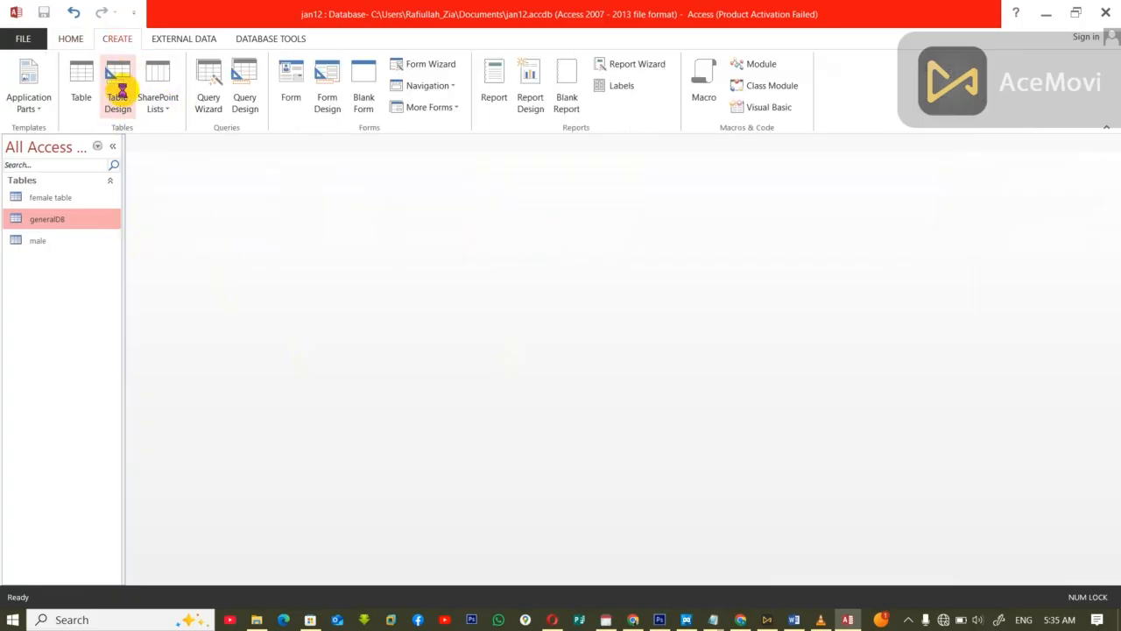
text(ID)
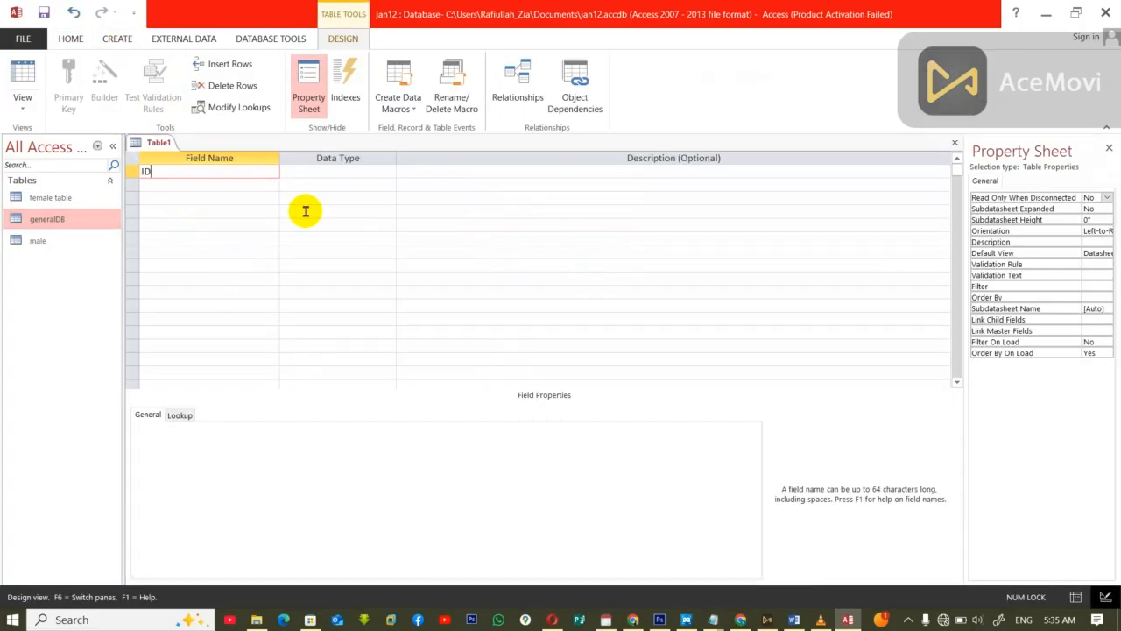
key(Tab)
text(AutoNumber)
key(Return)
key(Return)
Step: Define the next two fields as name and job, both Short Text
text(name)
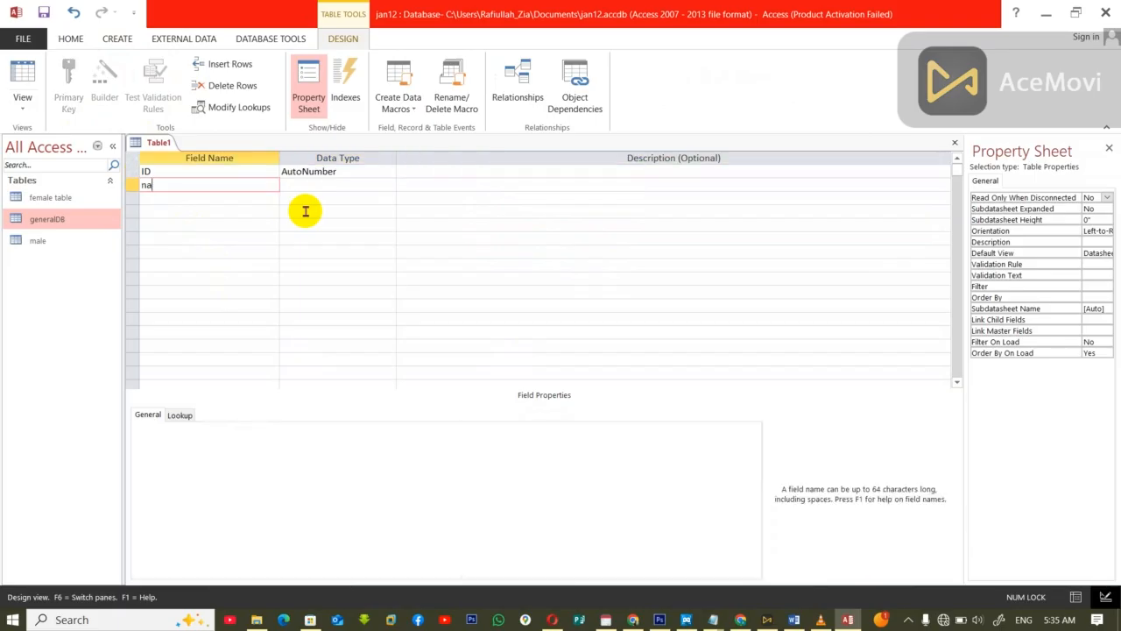
key(Tab)
key(Tab)
key(Return)
text(job)
Step: Define the fourth field as salary with the Currency data type
key(Tab)
key(Tab)
key(Return)
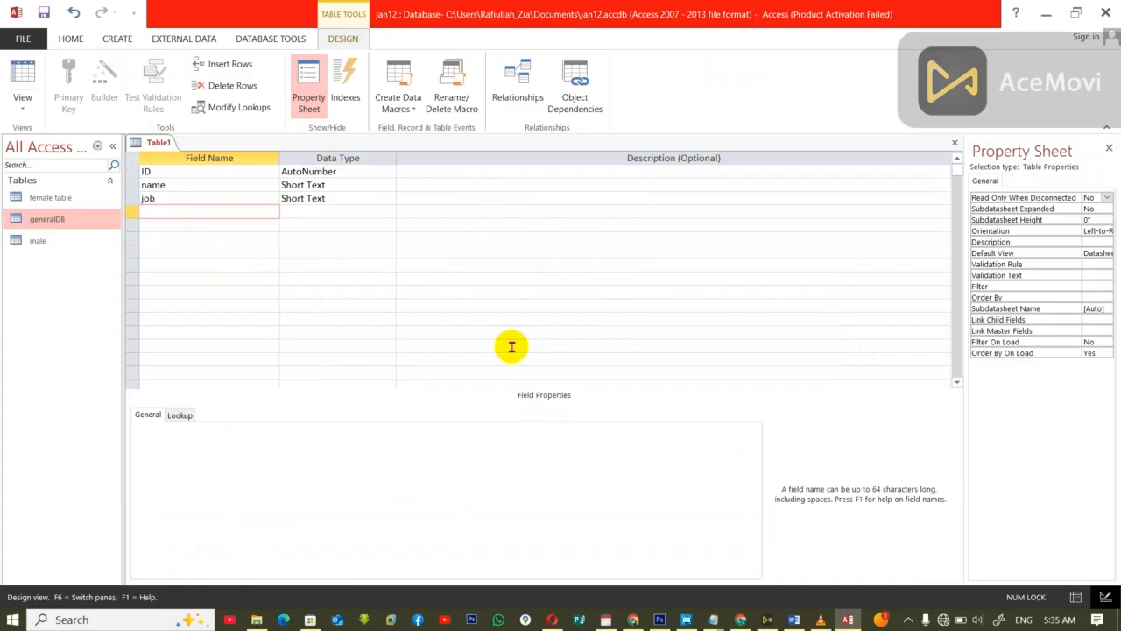
text(salary)
key(Tab)
text(x)
key(Return)
key(Return)
text(c)
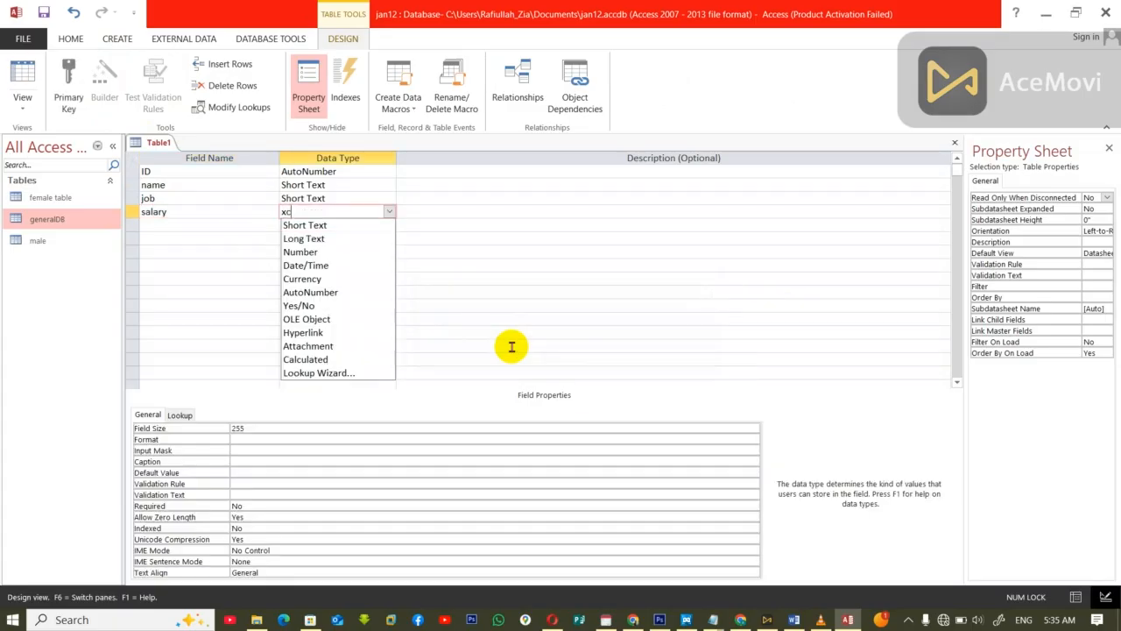
key(BackSpace)
text(Currency)
key(Return)
key(Return)
key(Return)
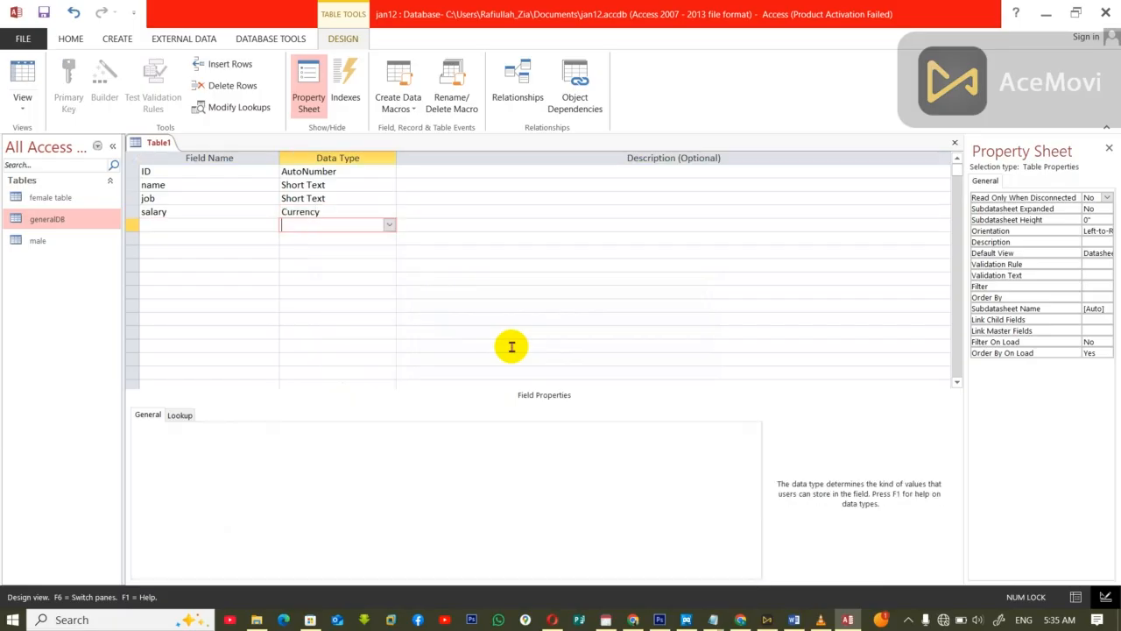
Step: Complete the field list with district and gender as Short Text fields
click(210, 226)
text(district)
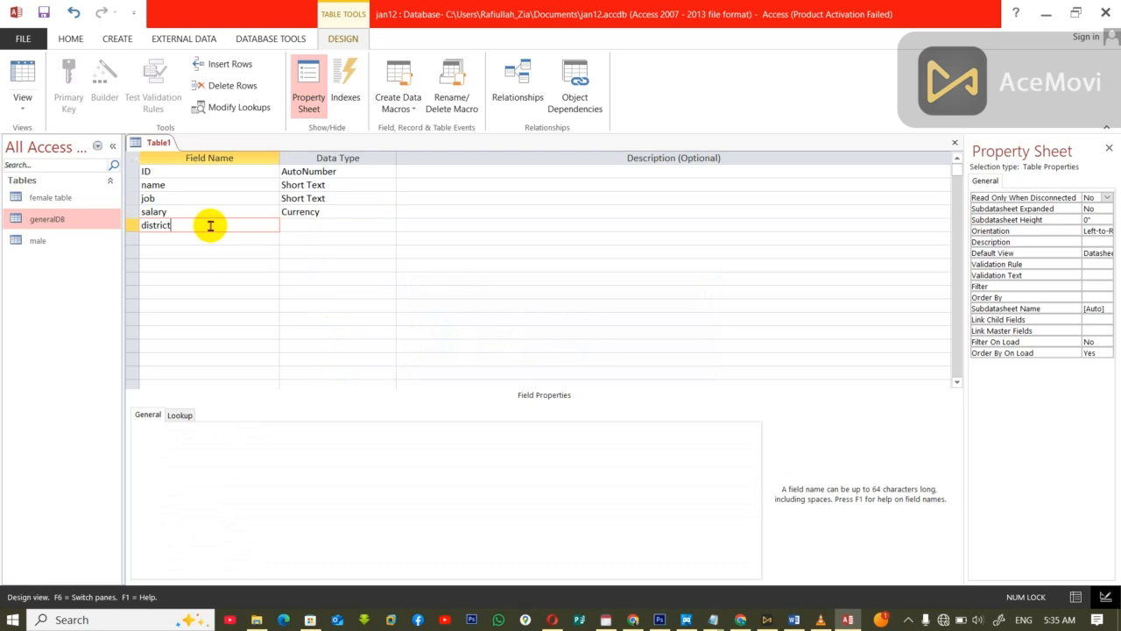
key(Tab)
key(Tab)
key(Tab)
text(d)
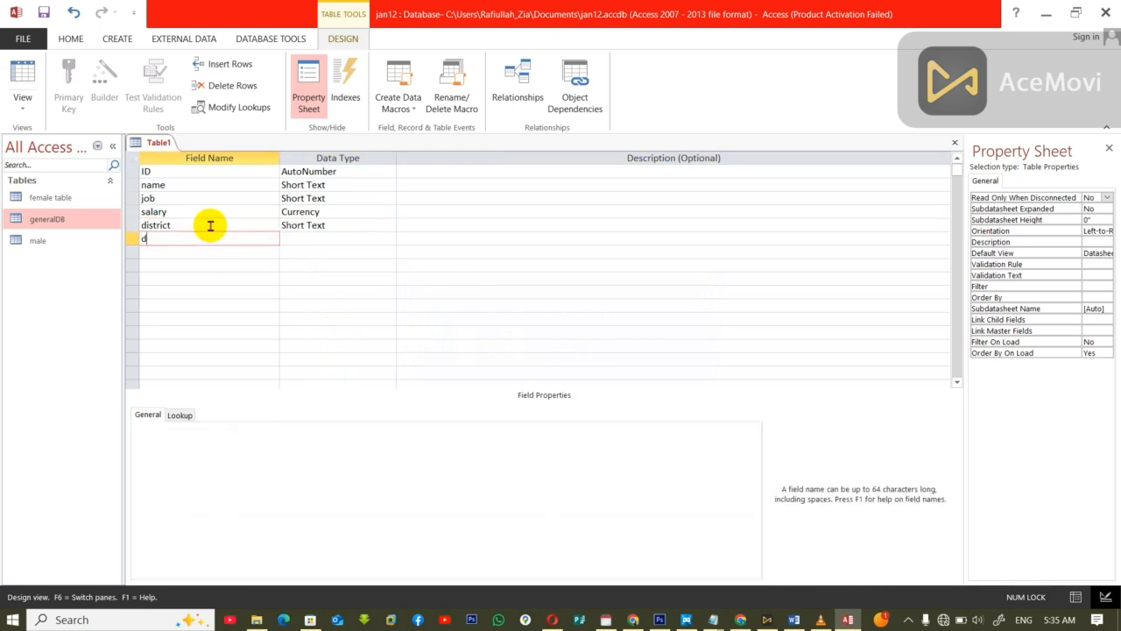
text(ender)
key(Tab)
key(Tab)
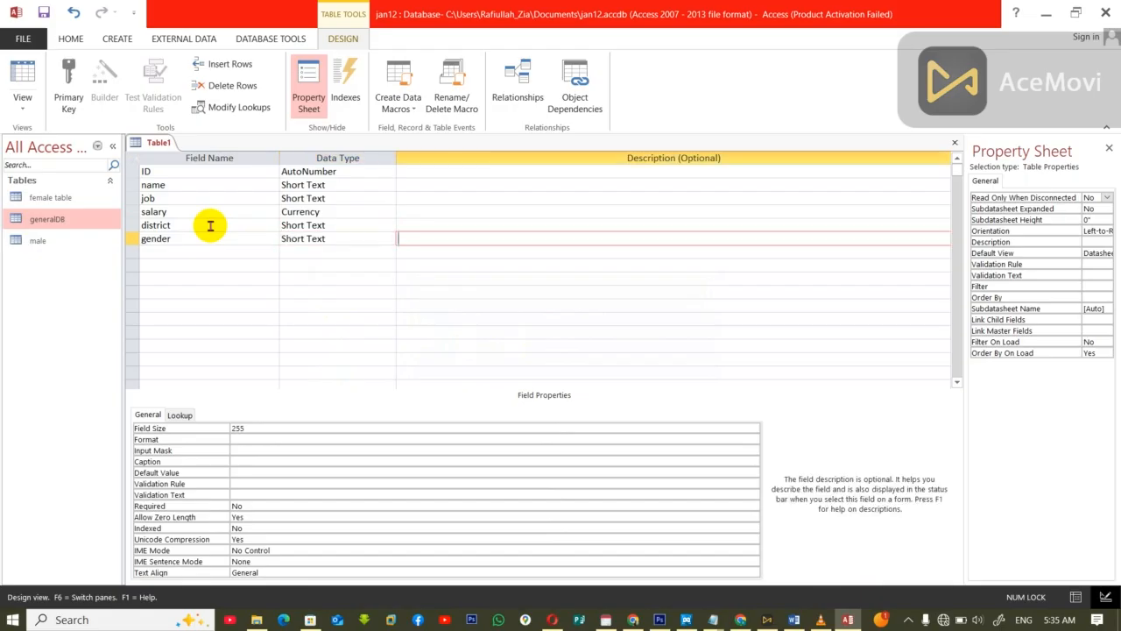
Step: Close the table, saving it as khass and letting Access create a primary key
key(ctrl+w)
click(511, 348)
text(khan)
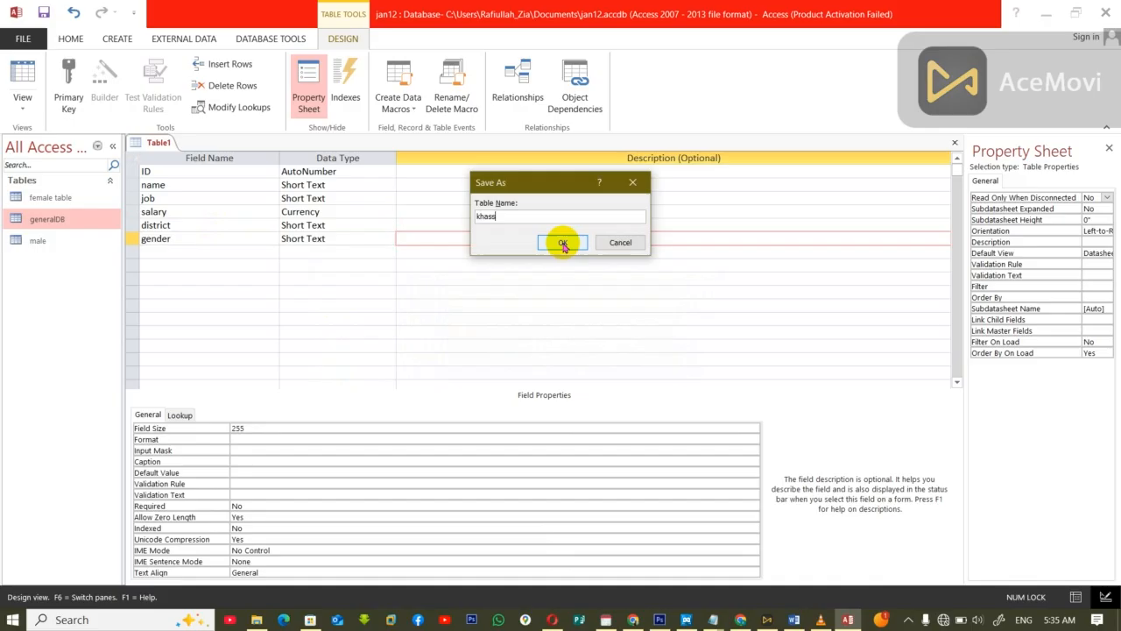
click(563, 242)
click(510, 360)
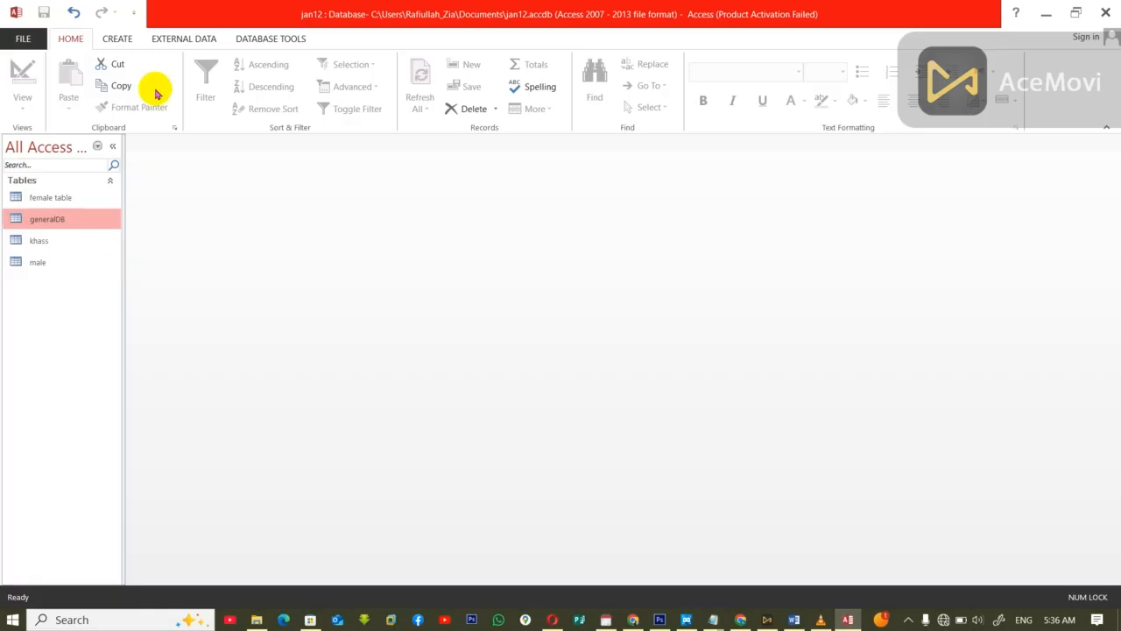
Step: Create a query in Design view from the generalDB table and add all its fields, ID through gender, to the grid
click(110, 39)
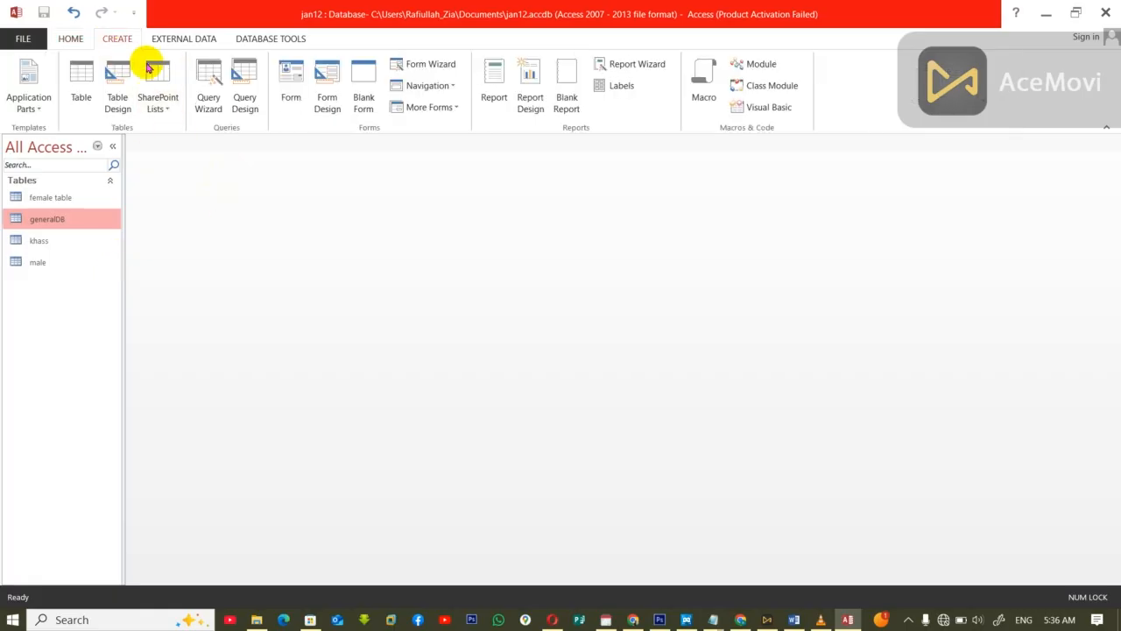
click(246, 68)
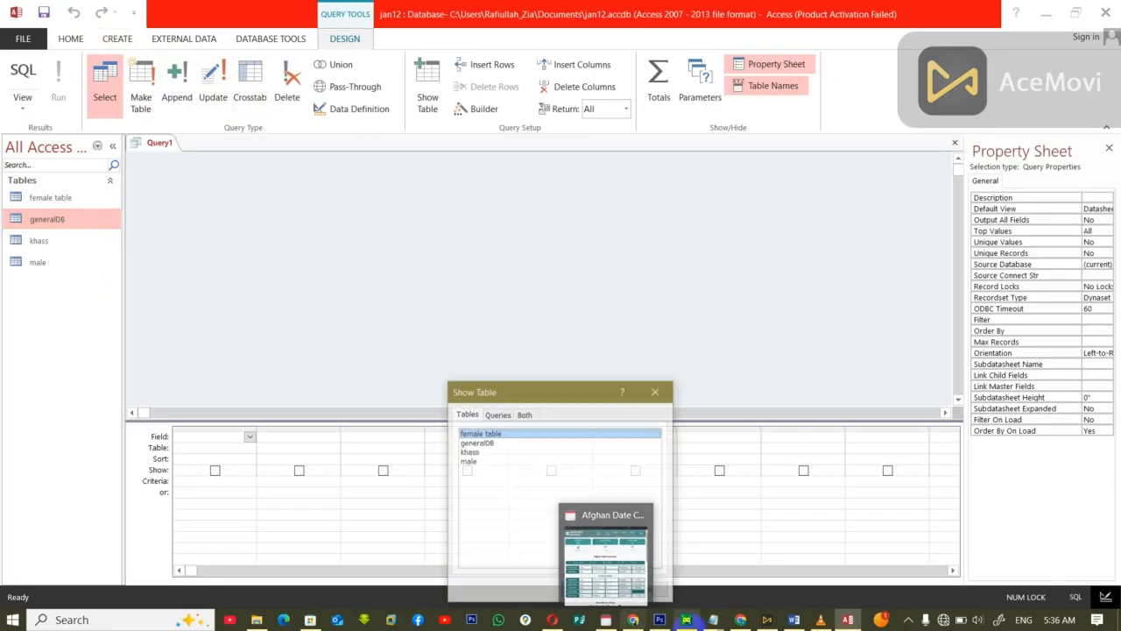
click(488, 443)
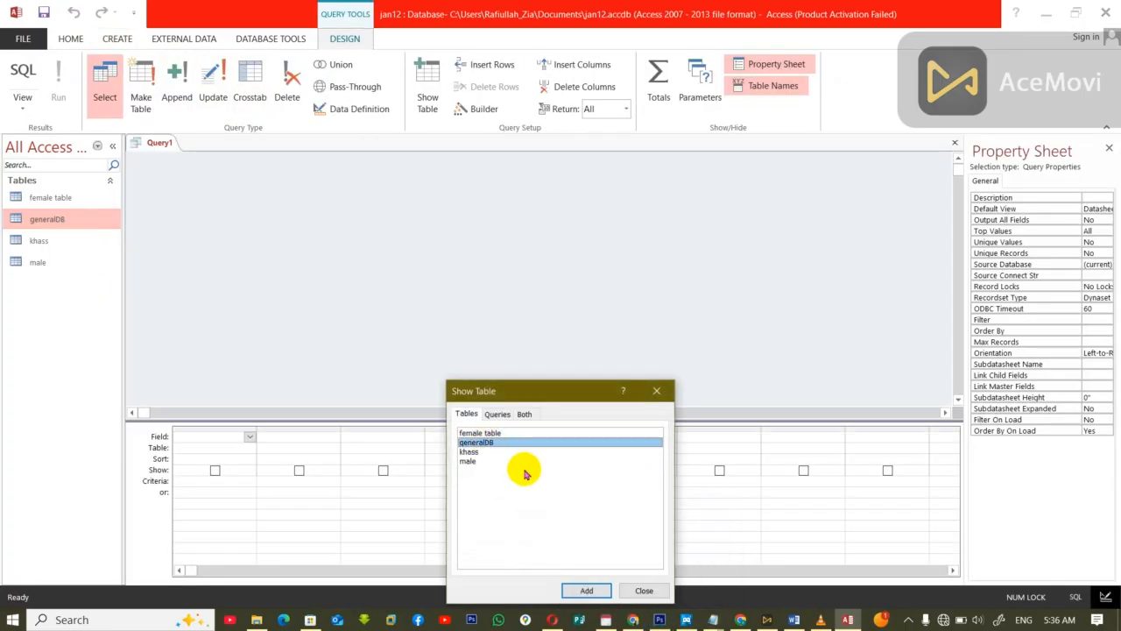
click(584, 589)
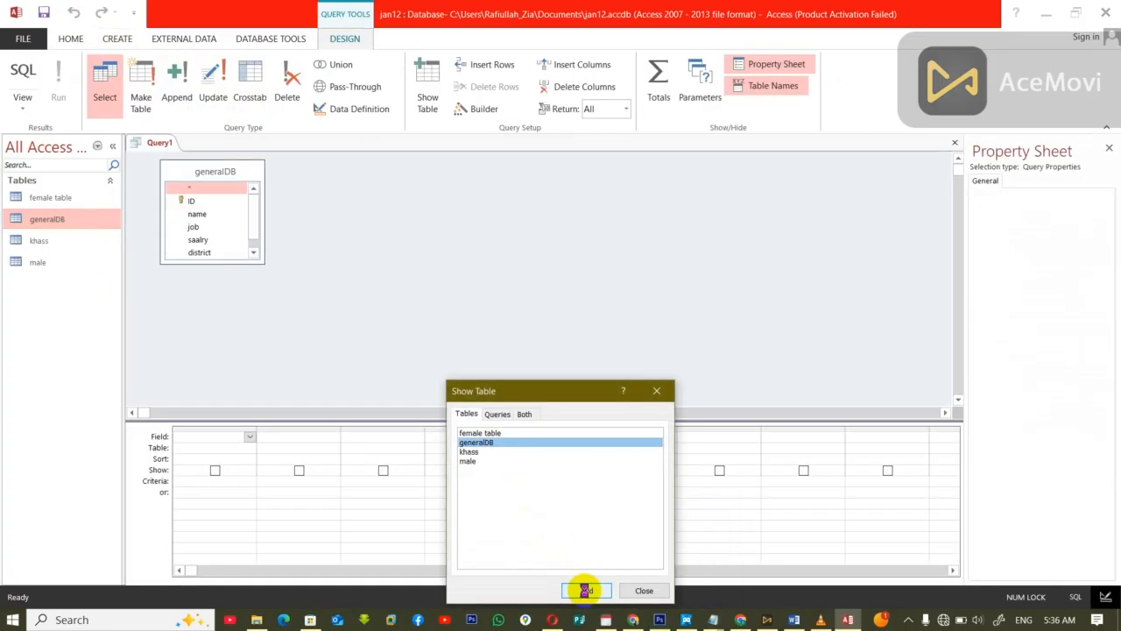
click(644, 590)
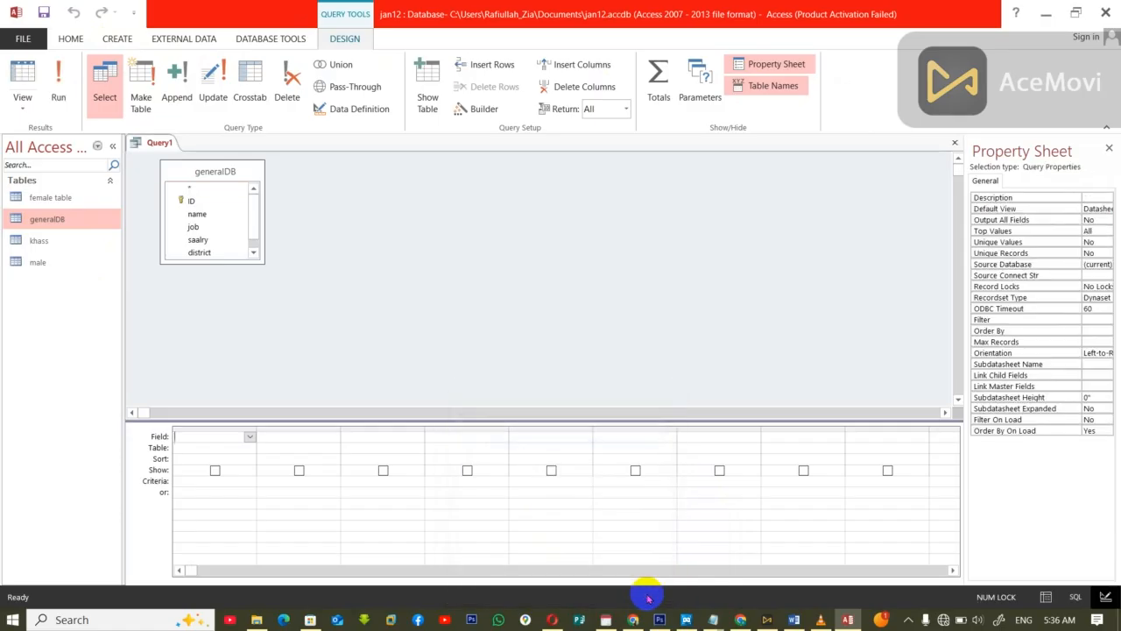
double_click(201, 170)
drag(196, 205, 190, 438)
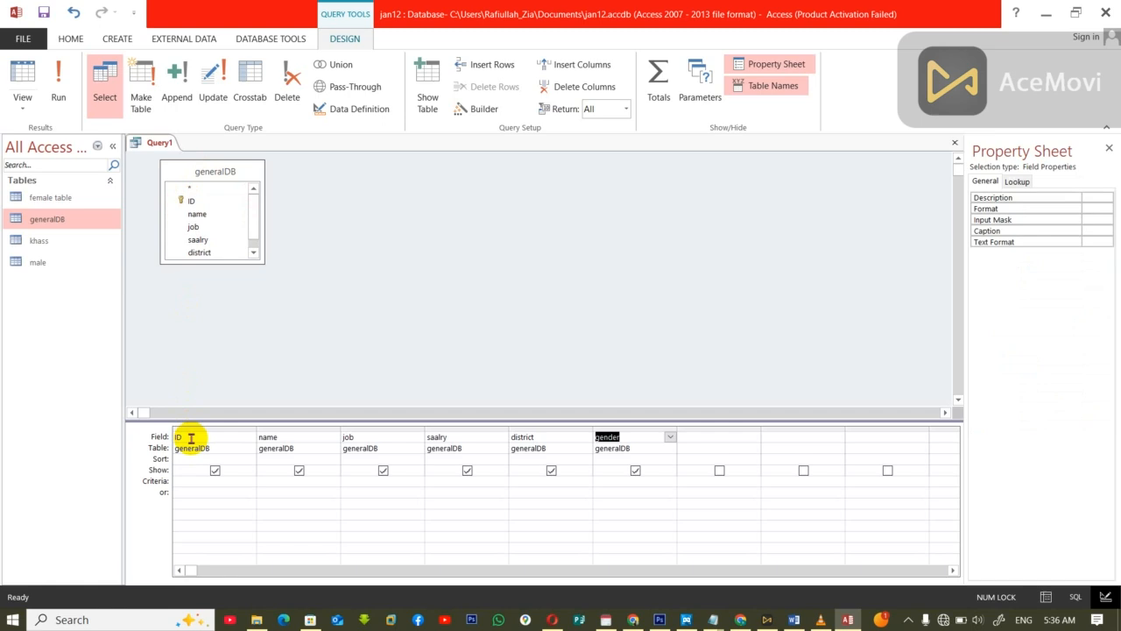
Step: Convert the query to an append query that targets the khass table in the current database
click(173, 88)
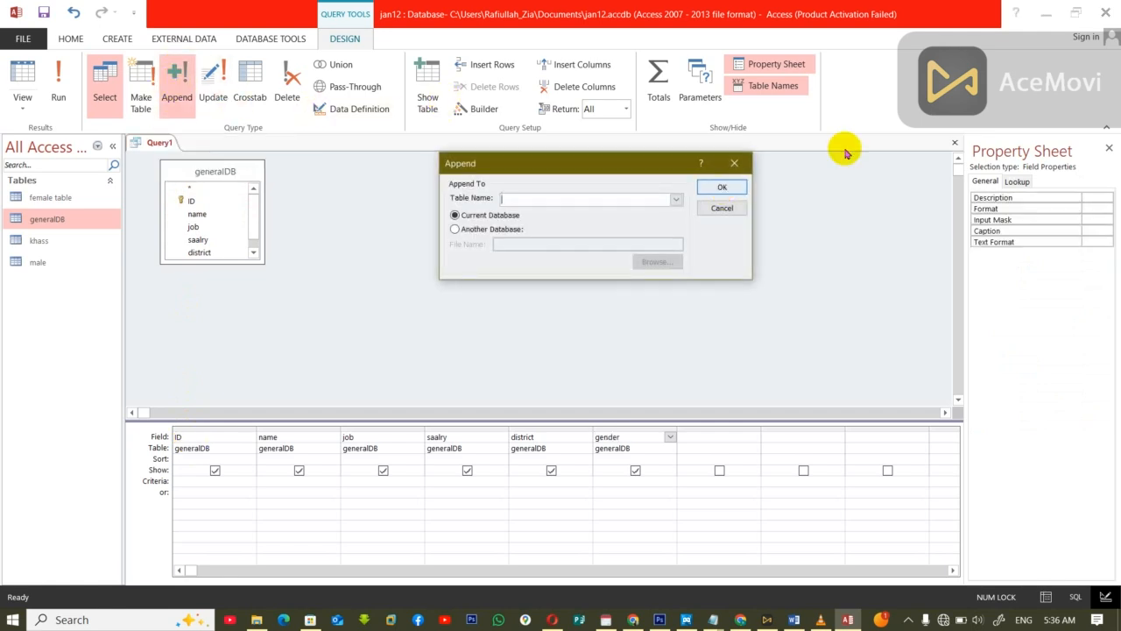
click(676, 201)
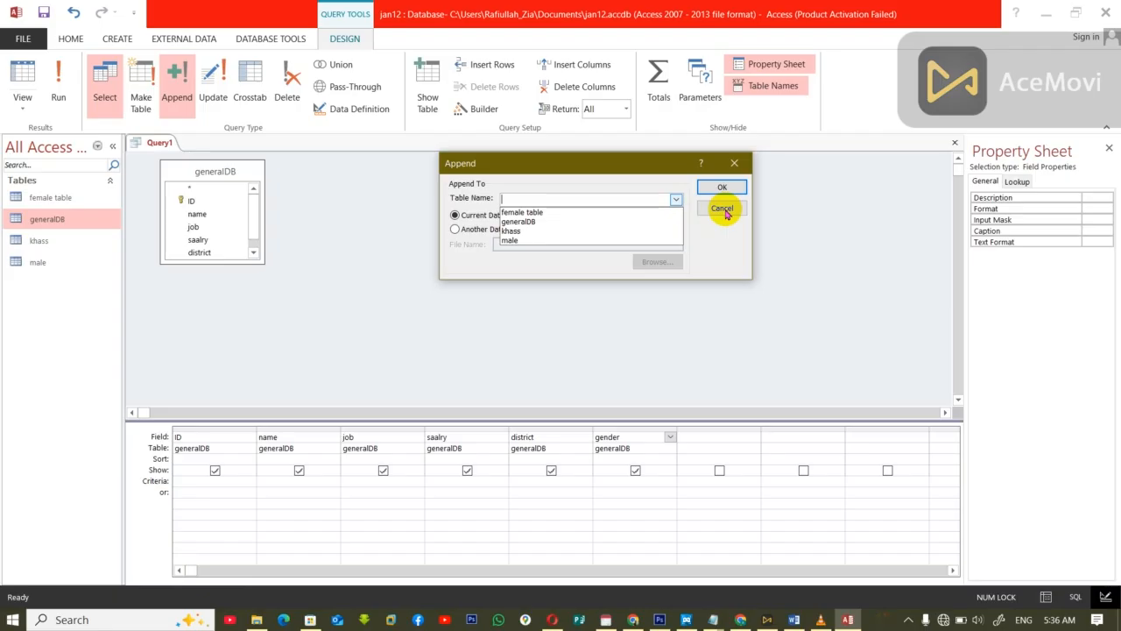
click(527, 231)
click(724, 187)
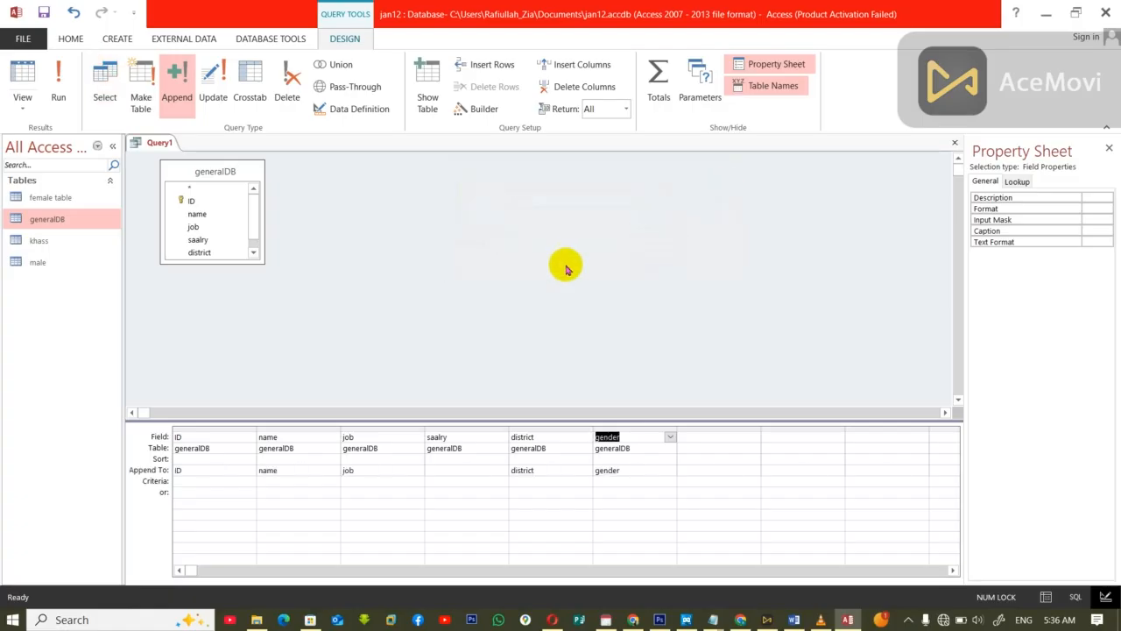
Step: Close the append query, saving it under its default name, and open the khass table
key(ctrl+w)
click(511, 350)
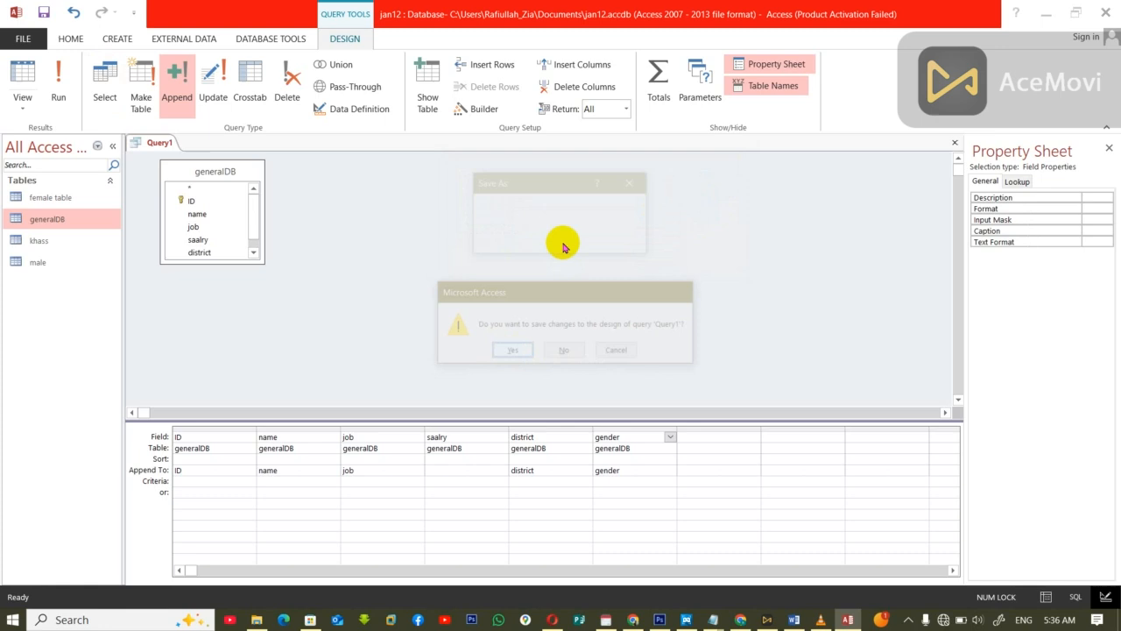
click(561, 243)
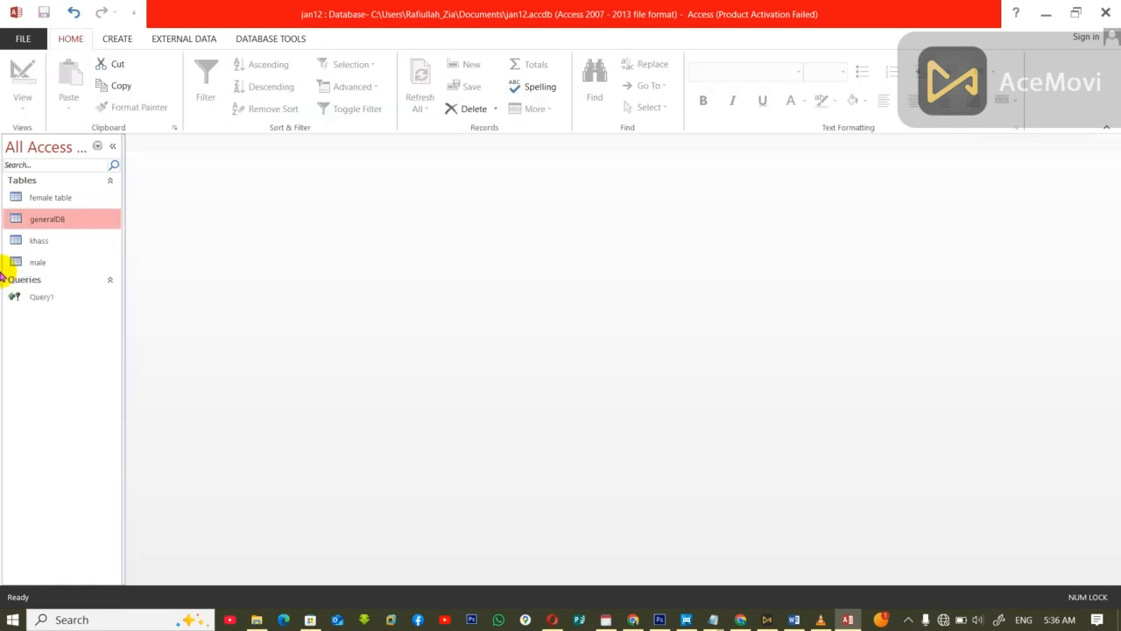
double_click(63, 241)
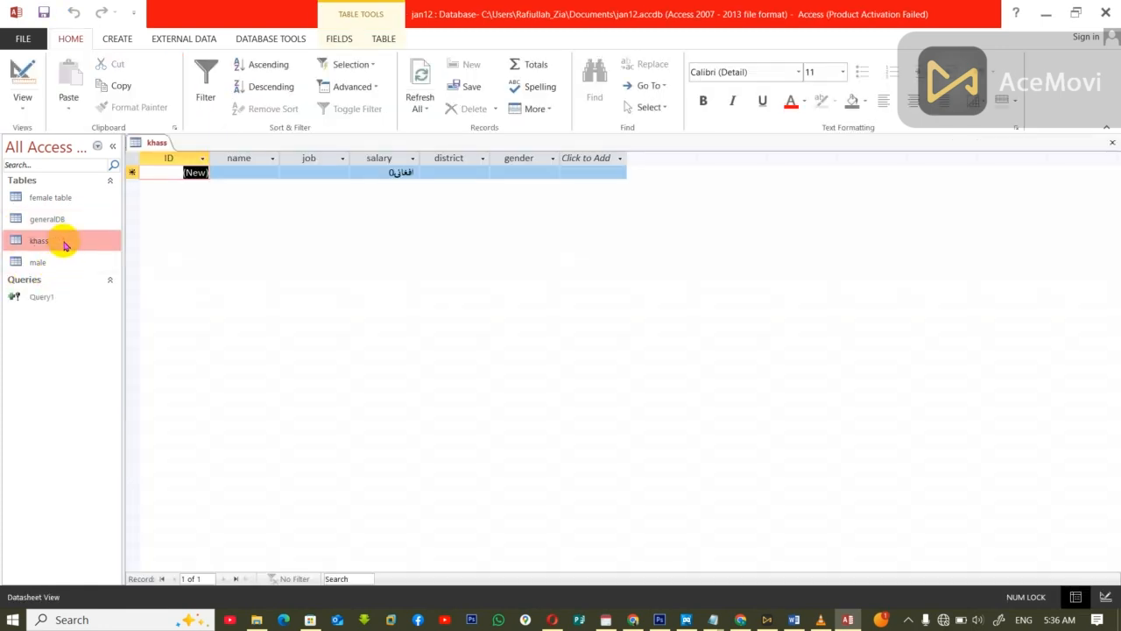
Step: Run the Query1 append query, confirm adding the rows, and check the records in the khass table before closing it
key(ctrl+w)
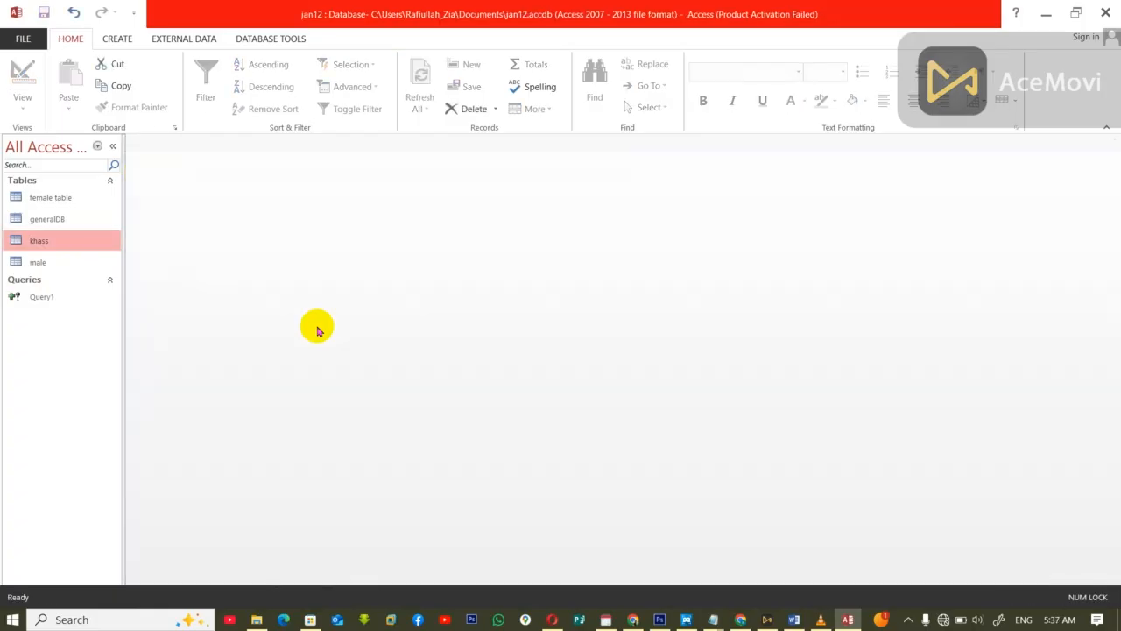
click(46, 298)
double_click(46, 298)
click(504, 369)
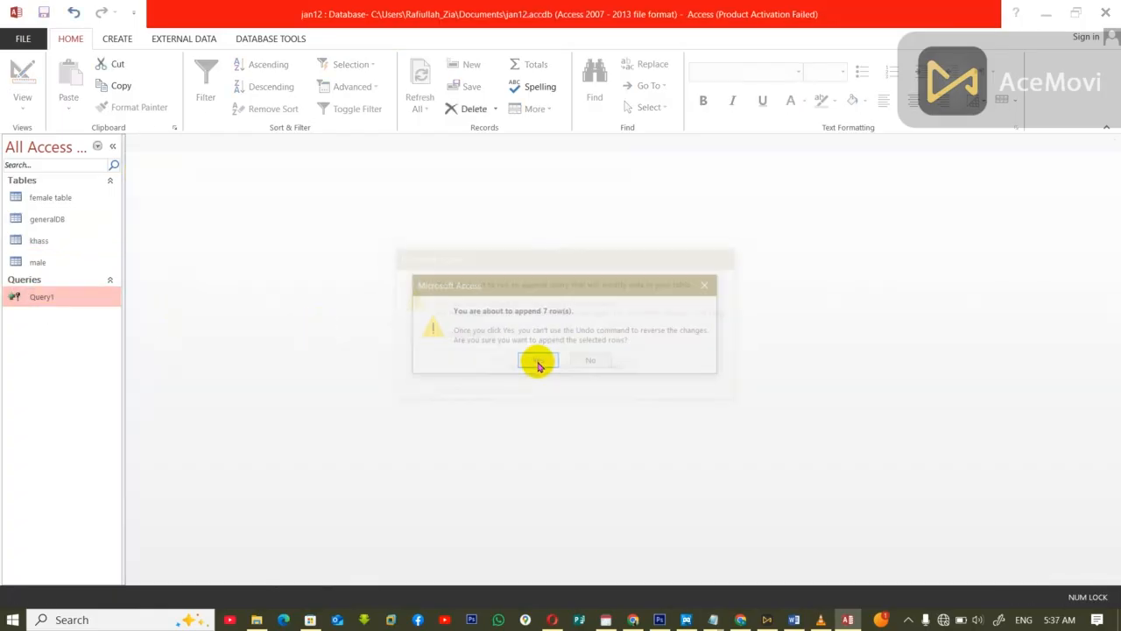
click(538, 363)
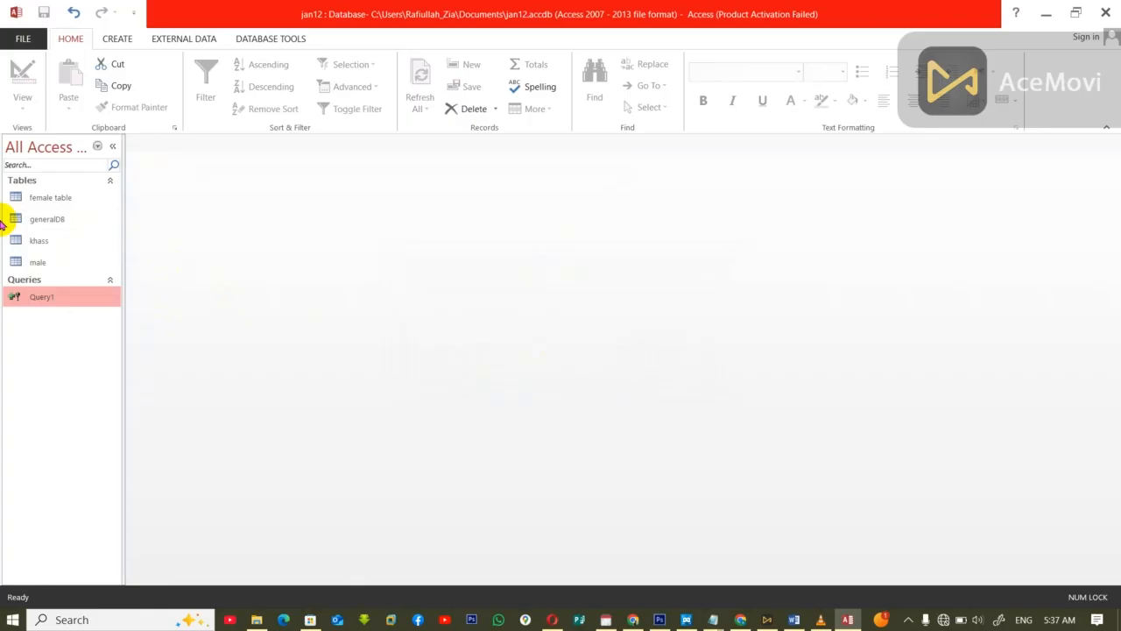
double_click(38, 241)
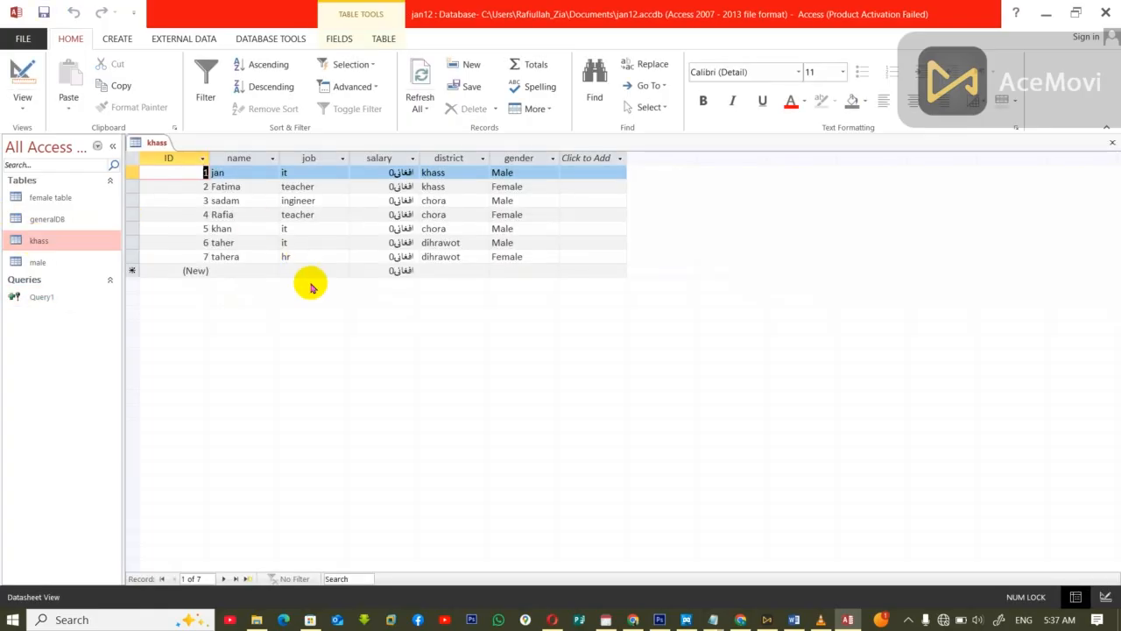
key(ctrl+w)
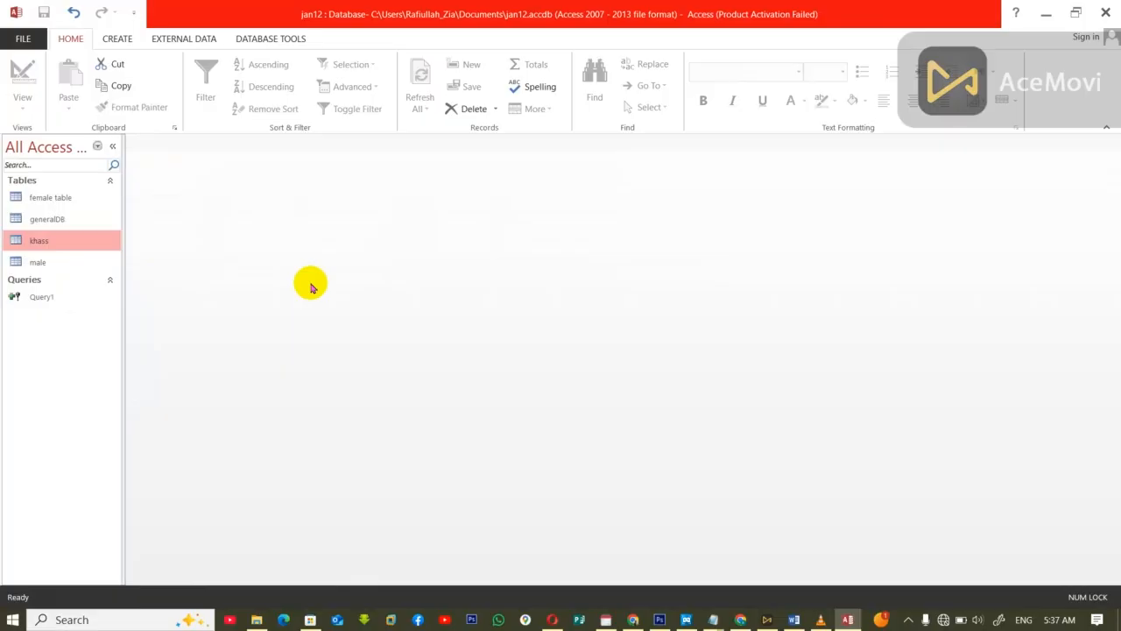
Step: Open the khass table, delete all its records, and close the table
right_click(53, 243)
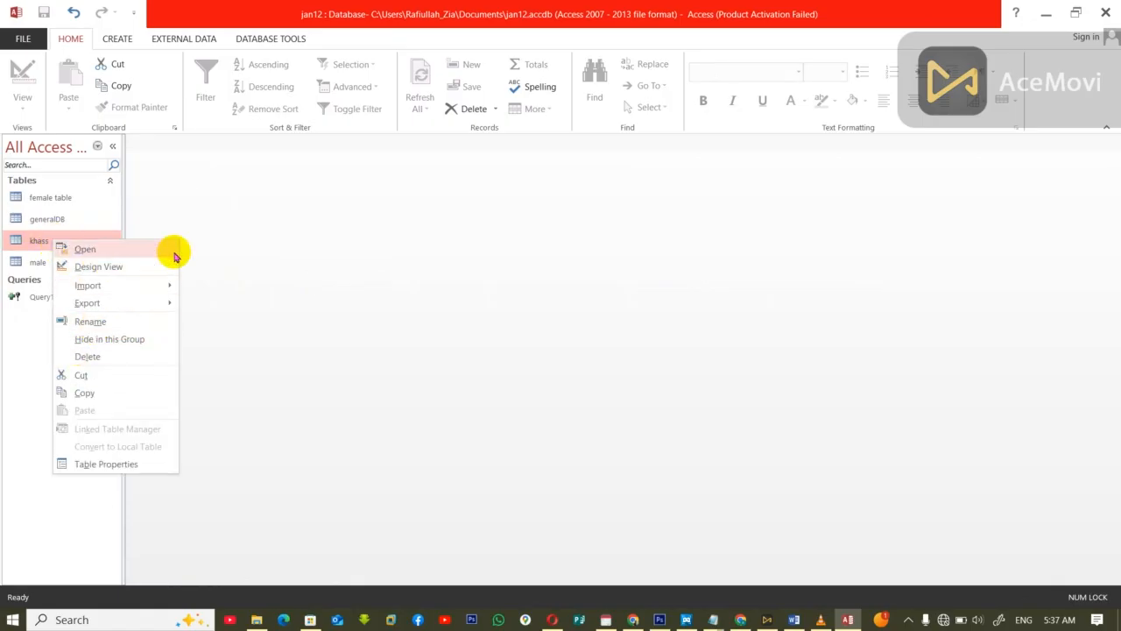
click(69, 247)
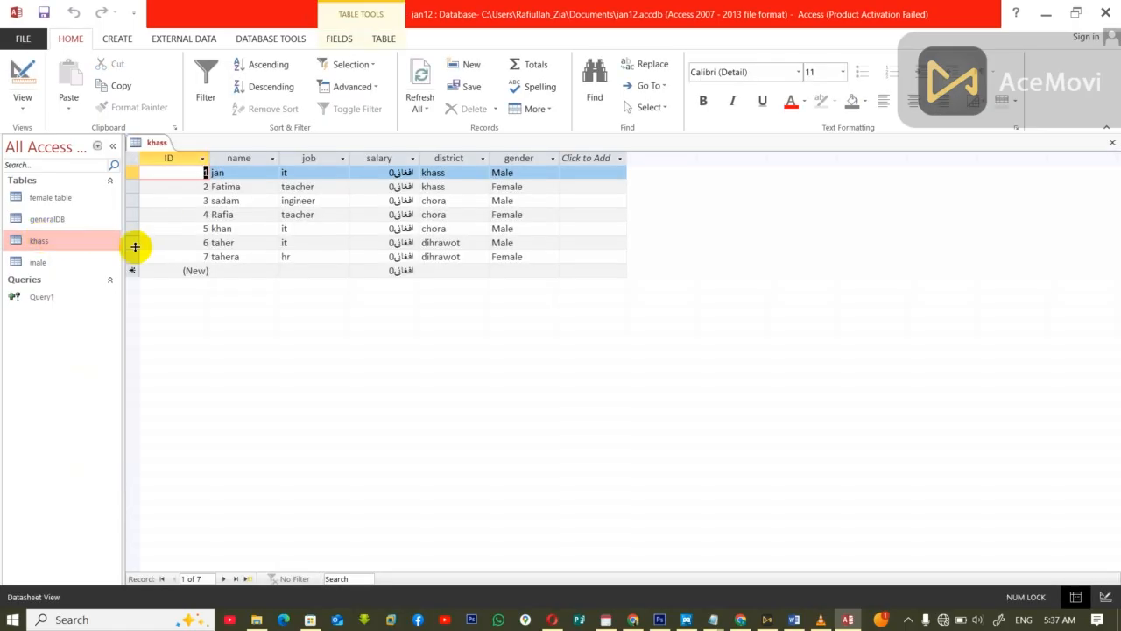
drag(127, 257, 114, 168)
key(Delete)
click(538, 362)
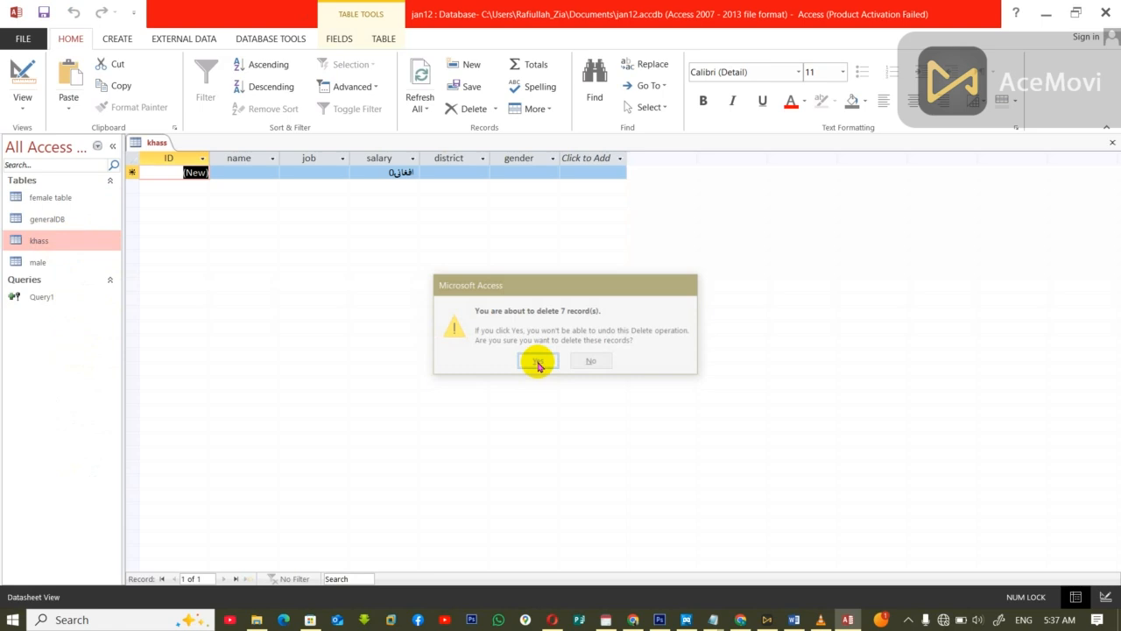
key(ctrl+w)
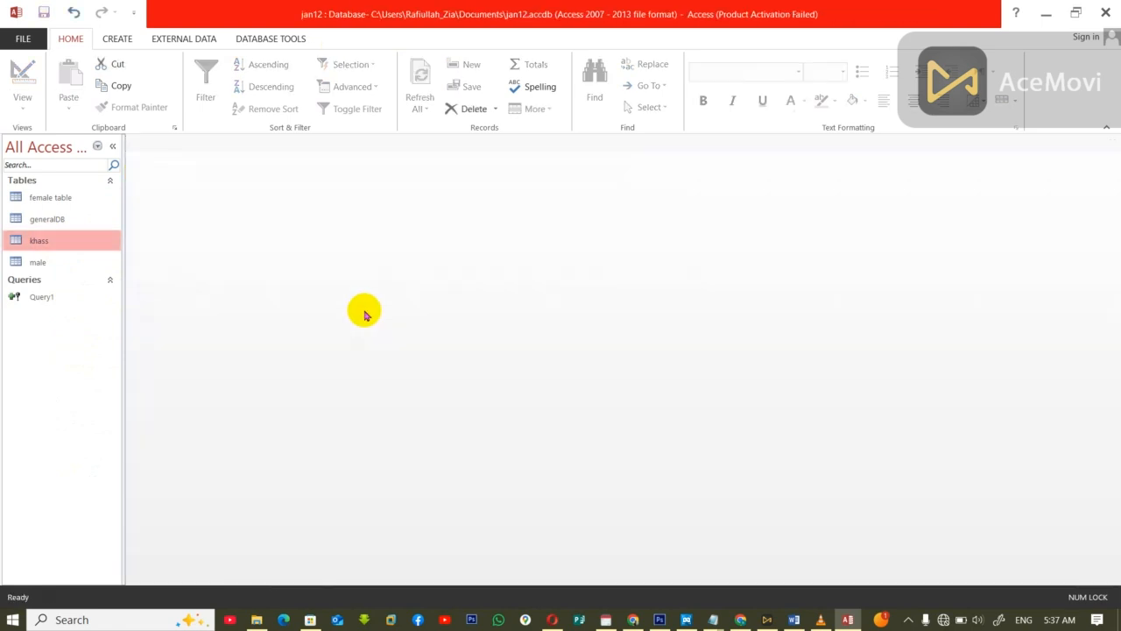
Step: Delete the Query1 append query from the database
click(36, 300)
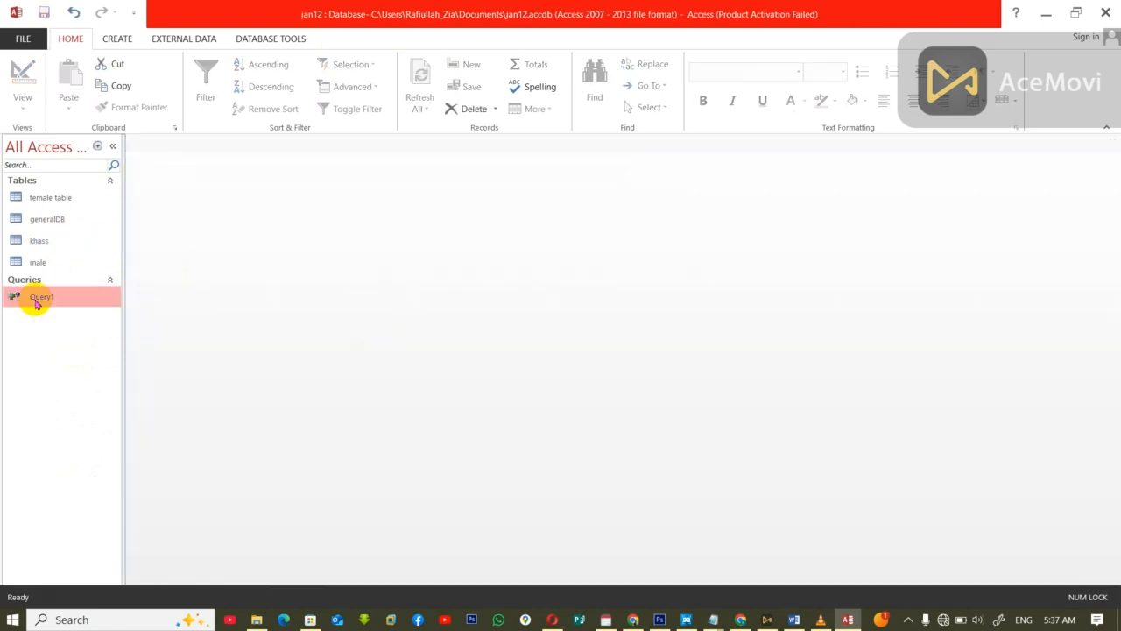
key(Delete)
click(509, 356)
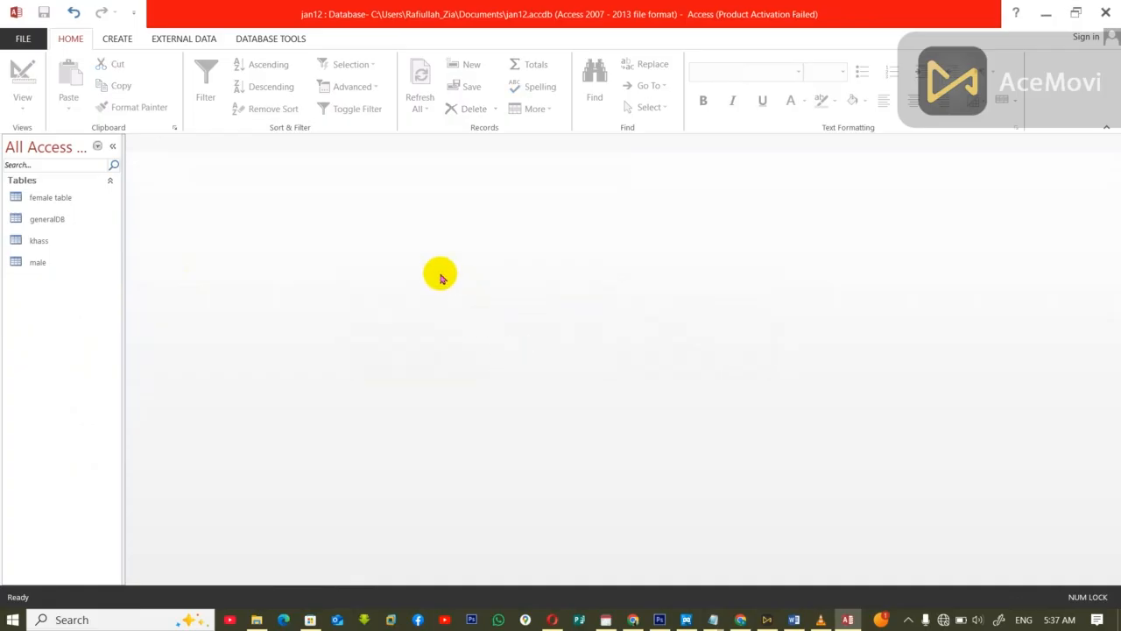
Step: Create a new query in Design view from the generalDB table and add all its fields, ID through gender, to the grid
click(115, 38)
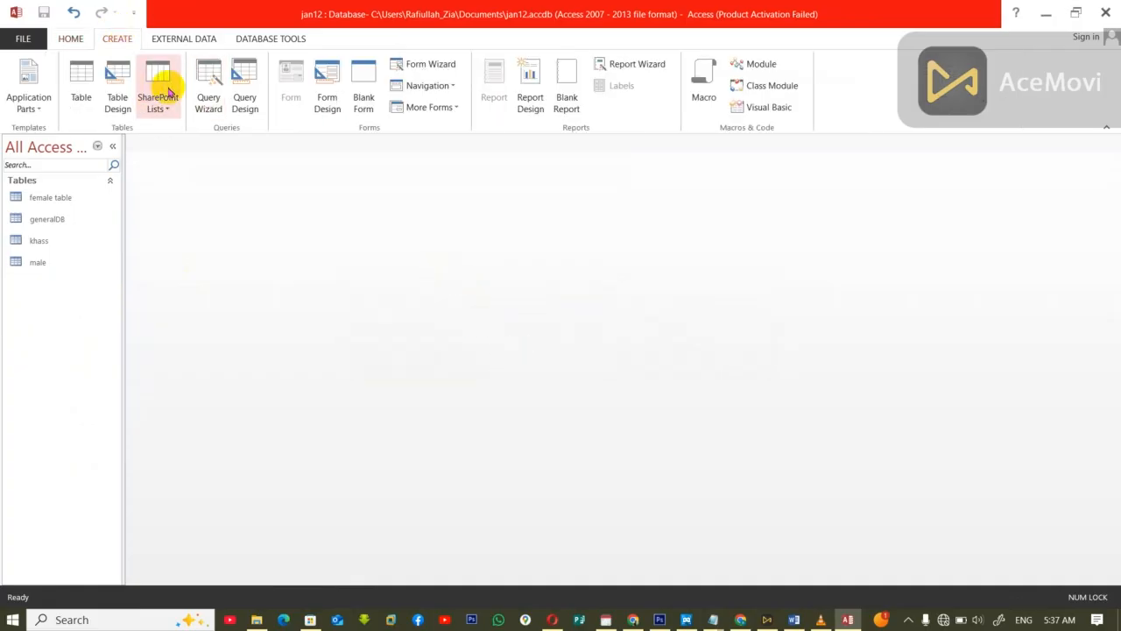
click(241, 74)
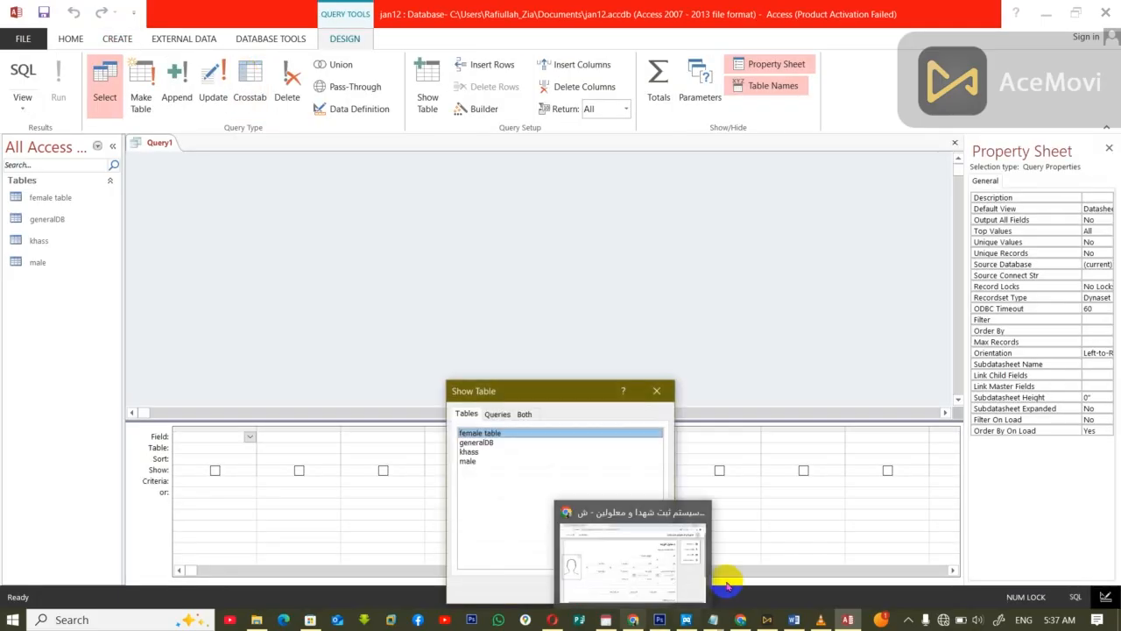
click(477, 442)
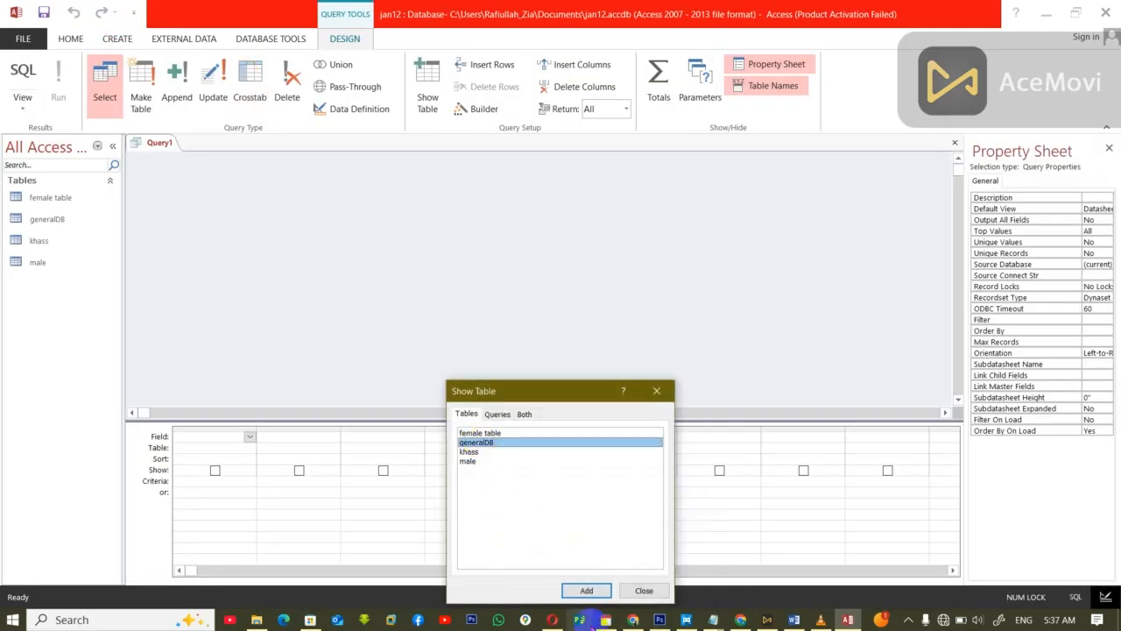
click(586, 590)
click(642, 590)
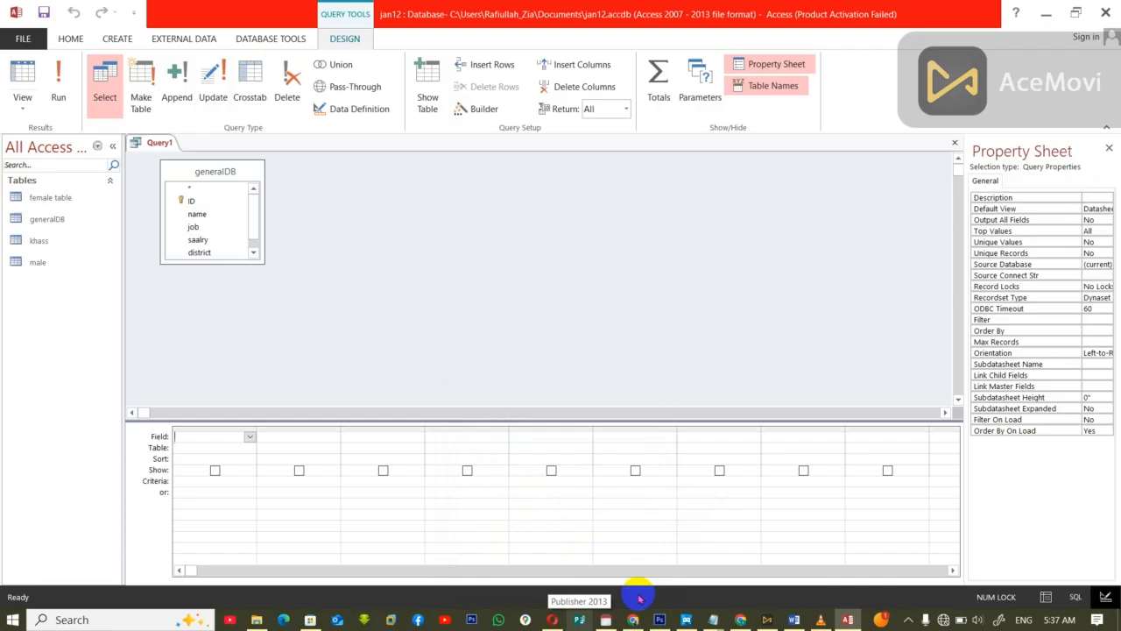
double_click(214, 172)
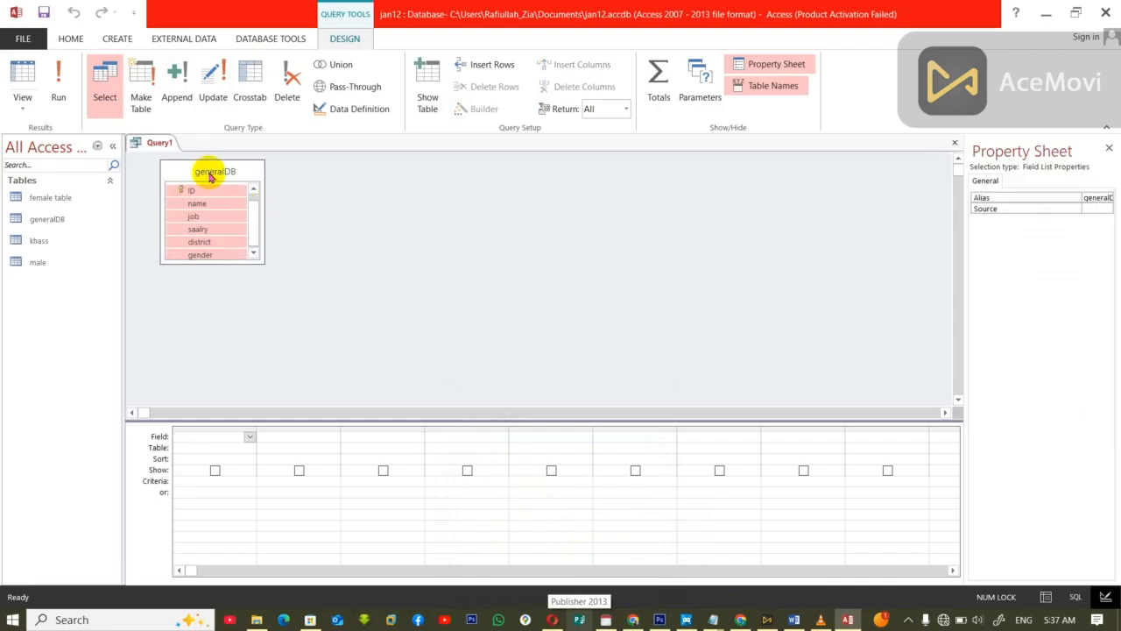
drag(195, 189, 195, 435)
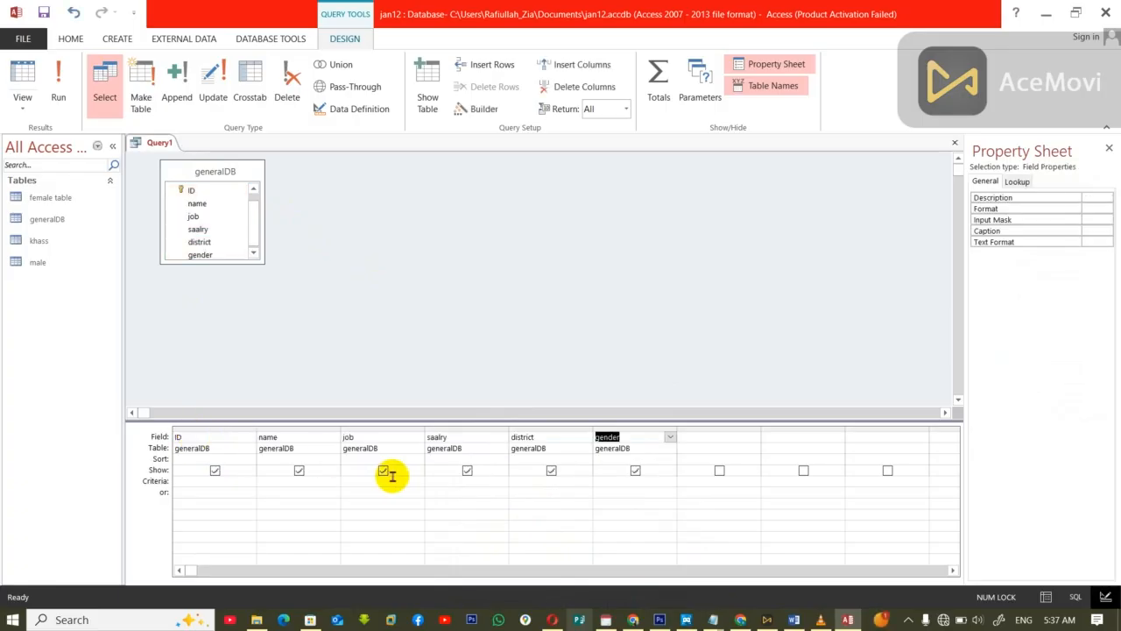
Step: Set the criterion of the query's district field to khass, accepting the suggested name
click(538, 479)
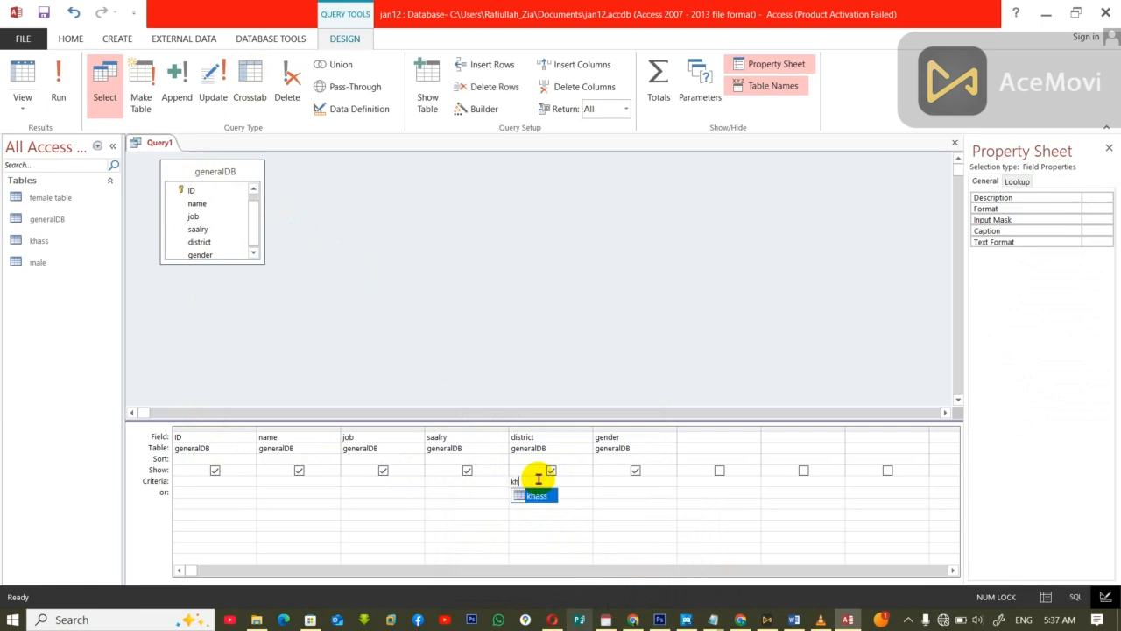
text(kh)
key(Return)
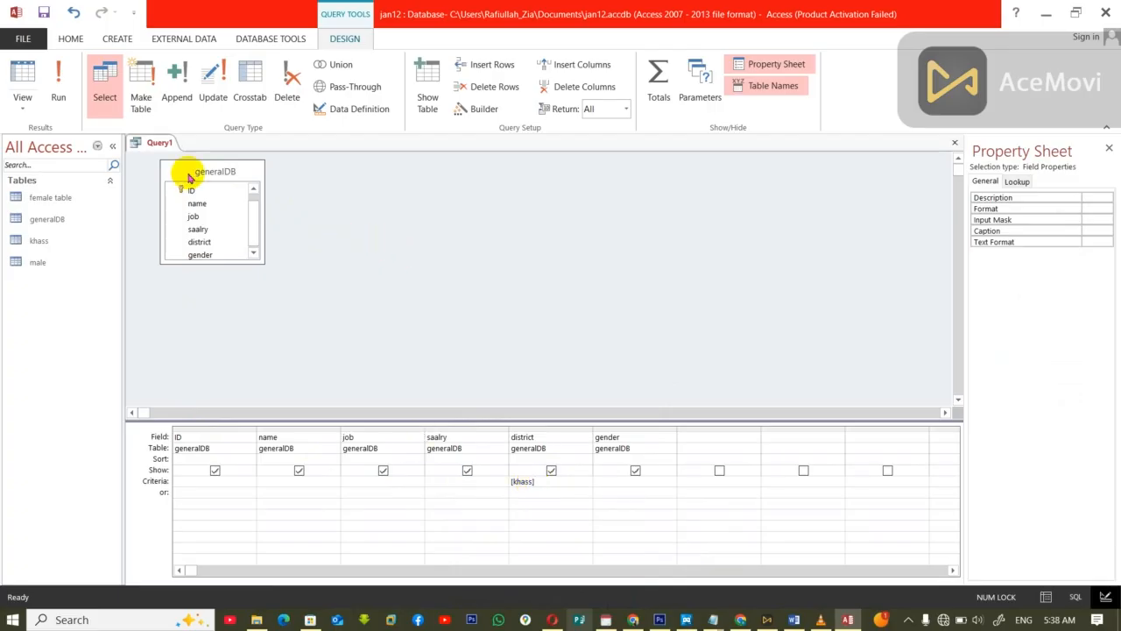
Step: Convert the query to an append query targeting the khass table in the current database, and close it, saving it as khass1
click(176, 96)
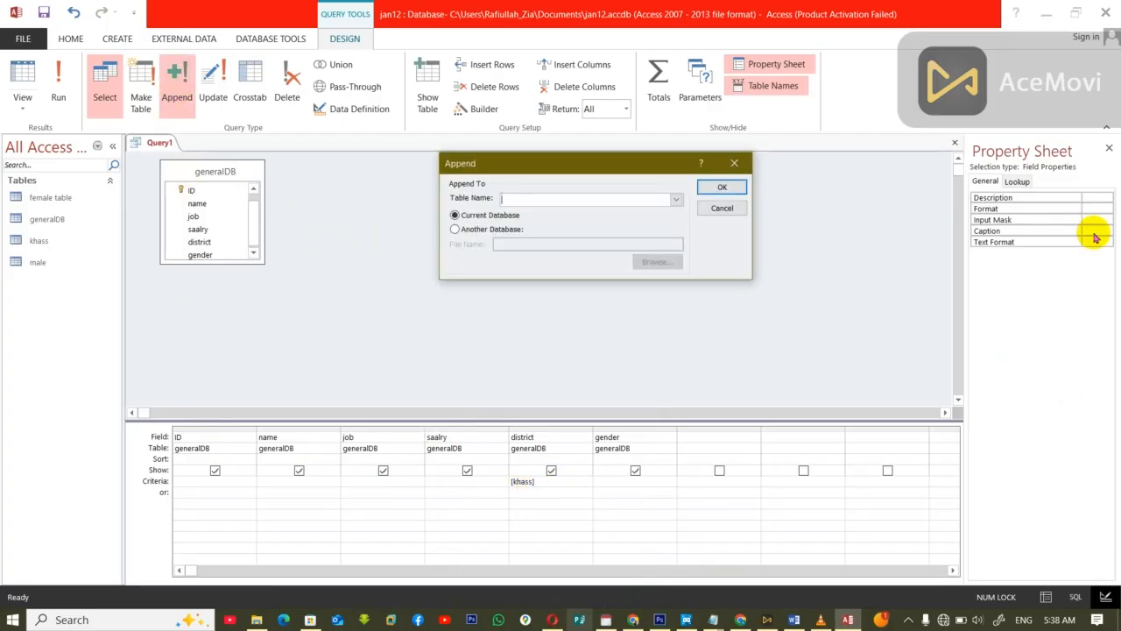
click(675, 201)
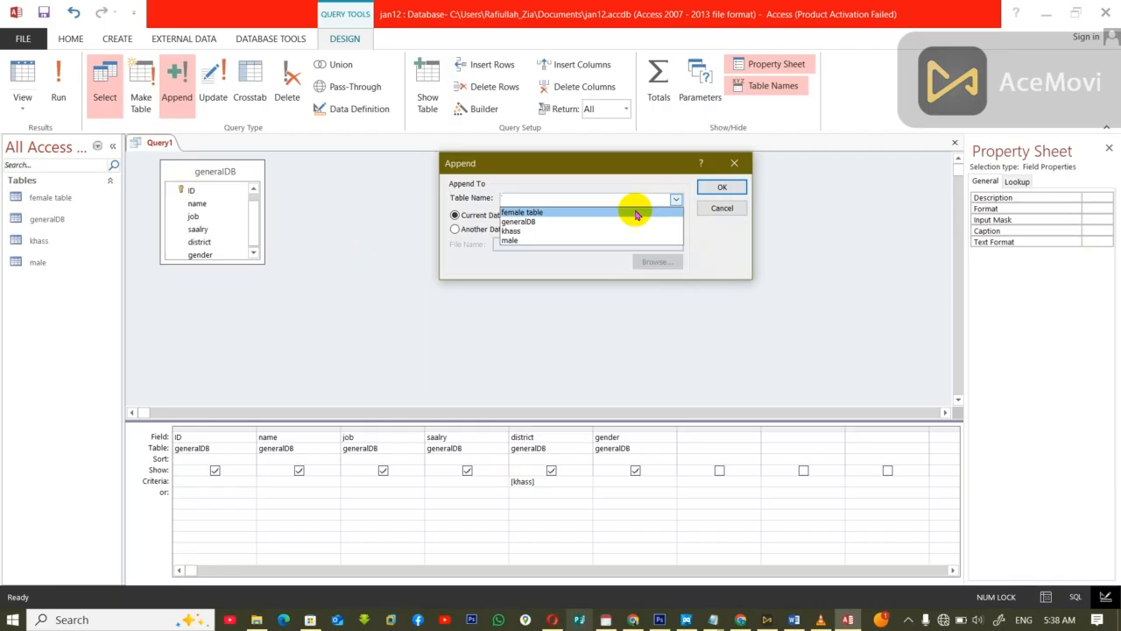
click(559, 233)
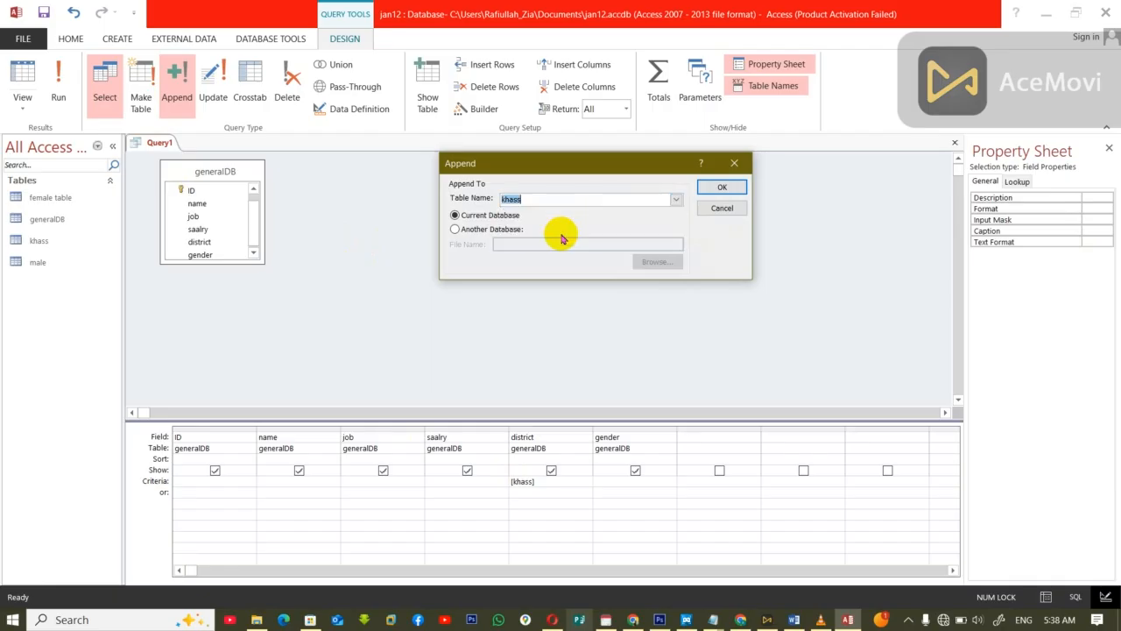
click(725, 187)
click(955, 143)
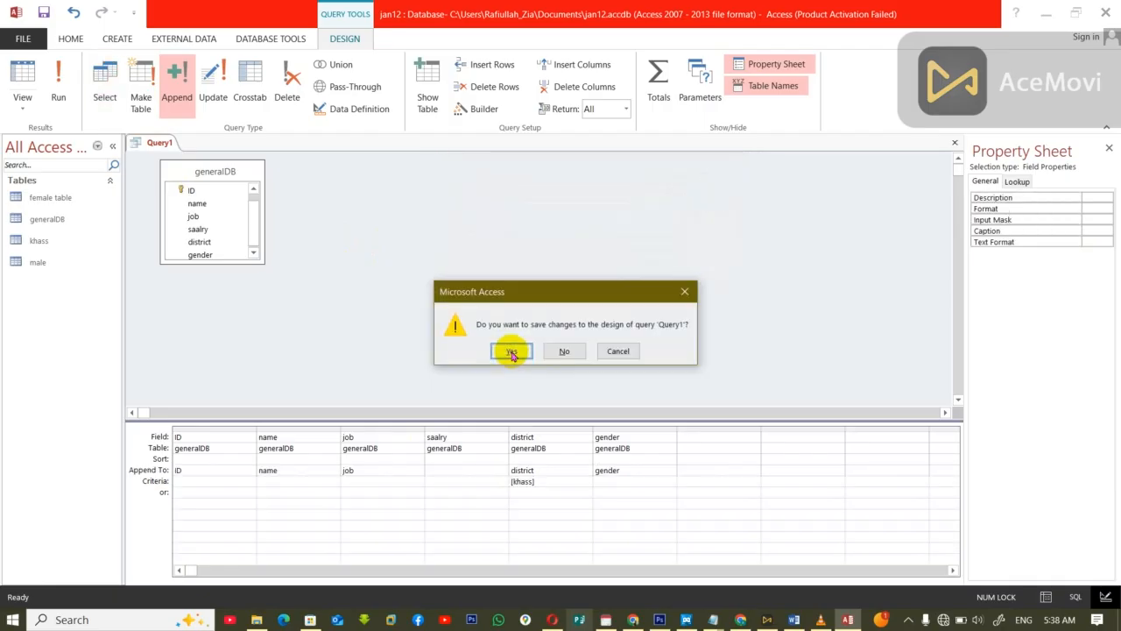
click(512, 352)
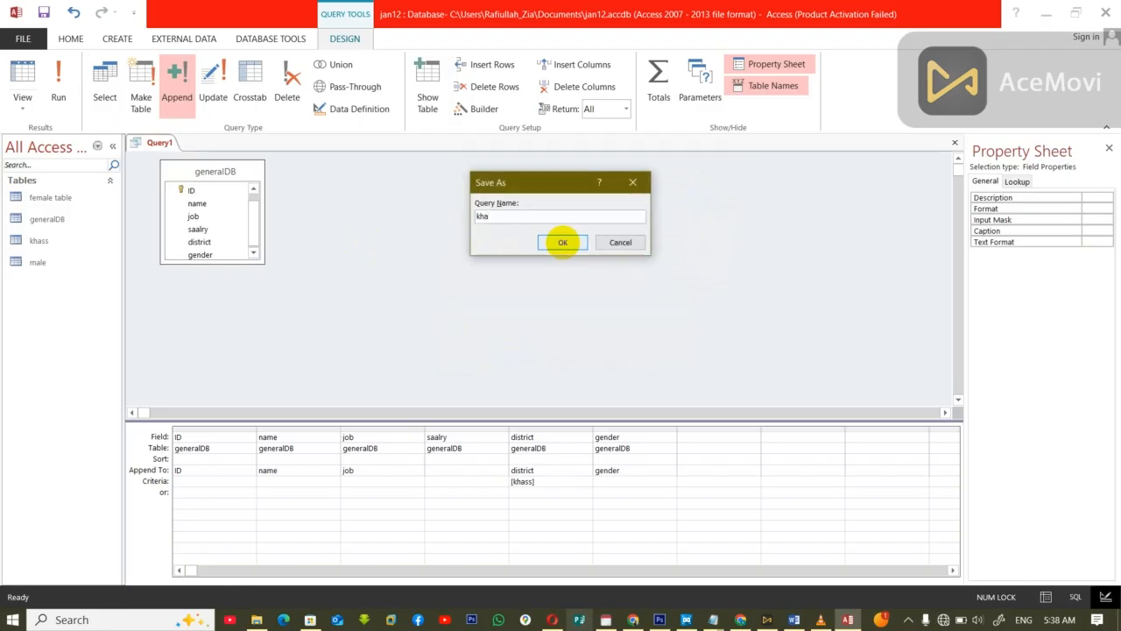
click(562, 241)
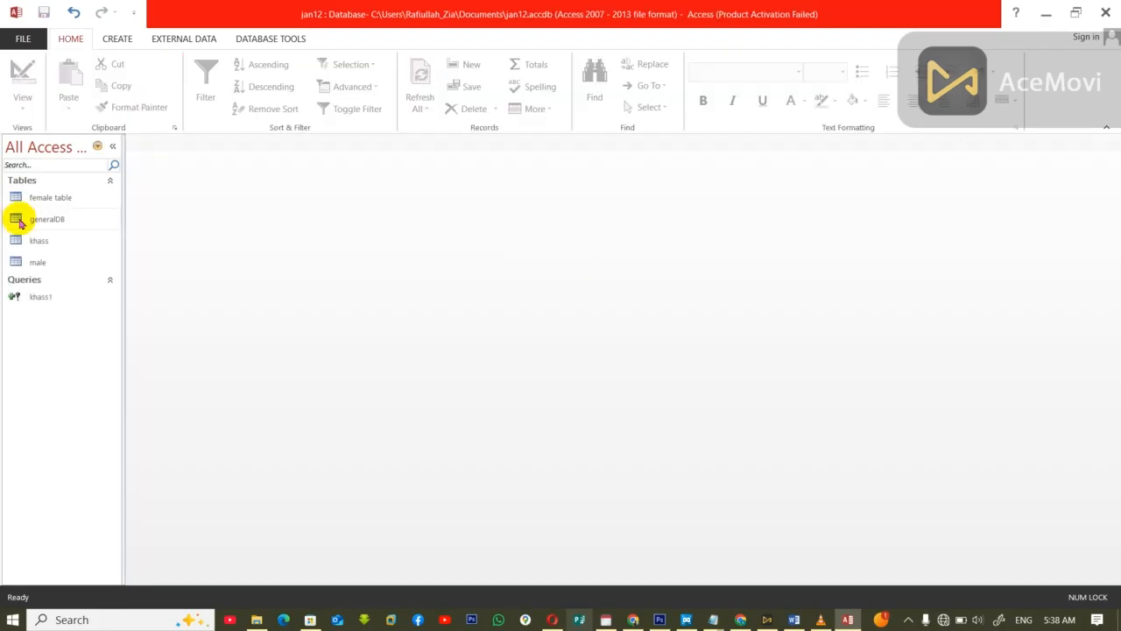
Step: Check the khass table, close it, and run the khass1 append query, agreeing to modify the table's data
double_click(60, 241)
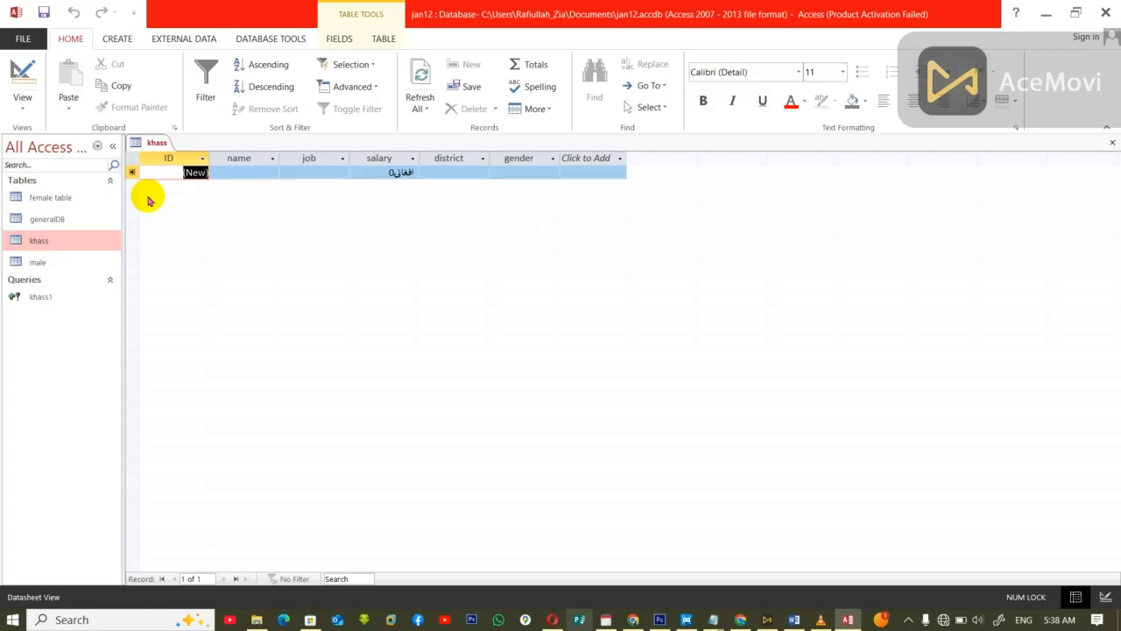
key(ctrl+w)
double_click(31, 297)
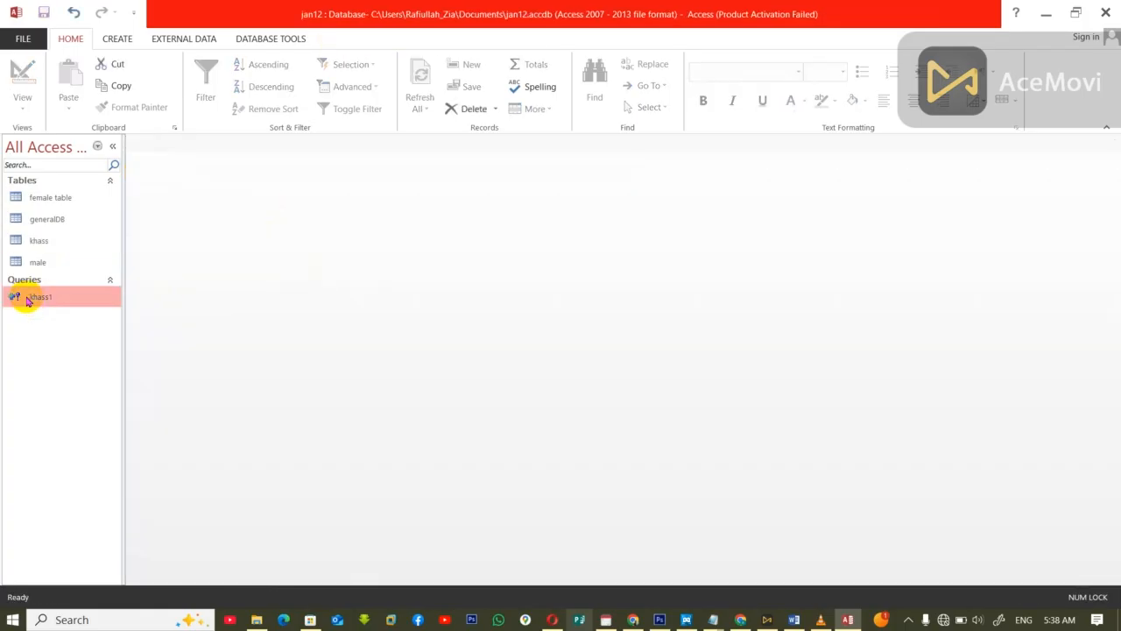
click(511, 366)
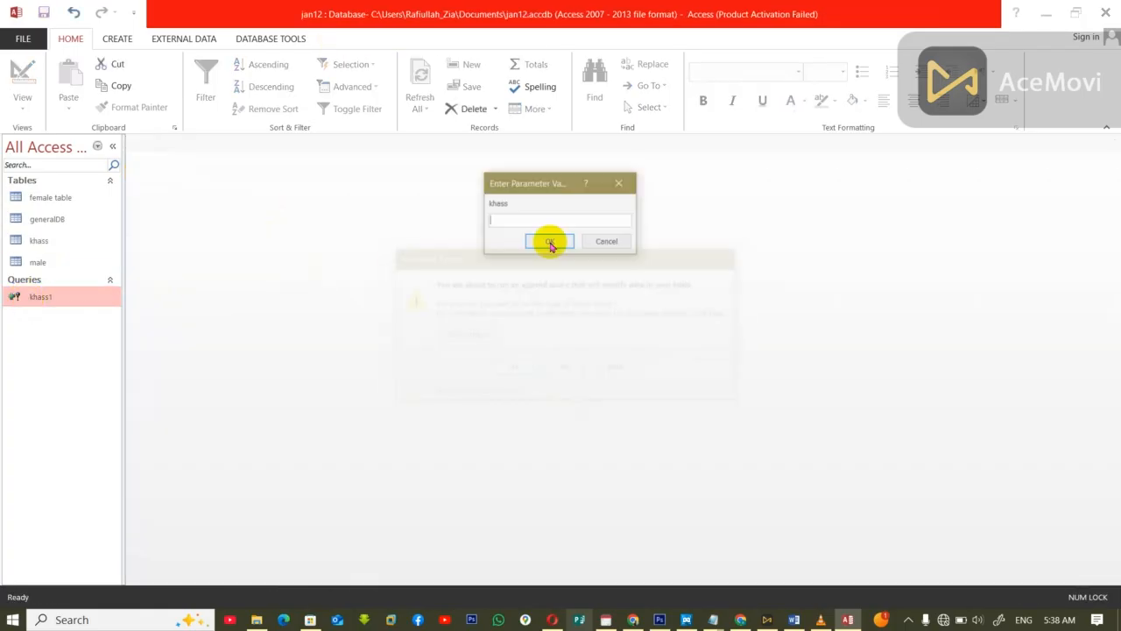
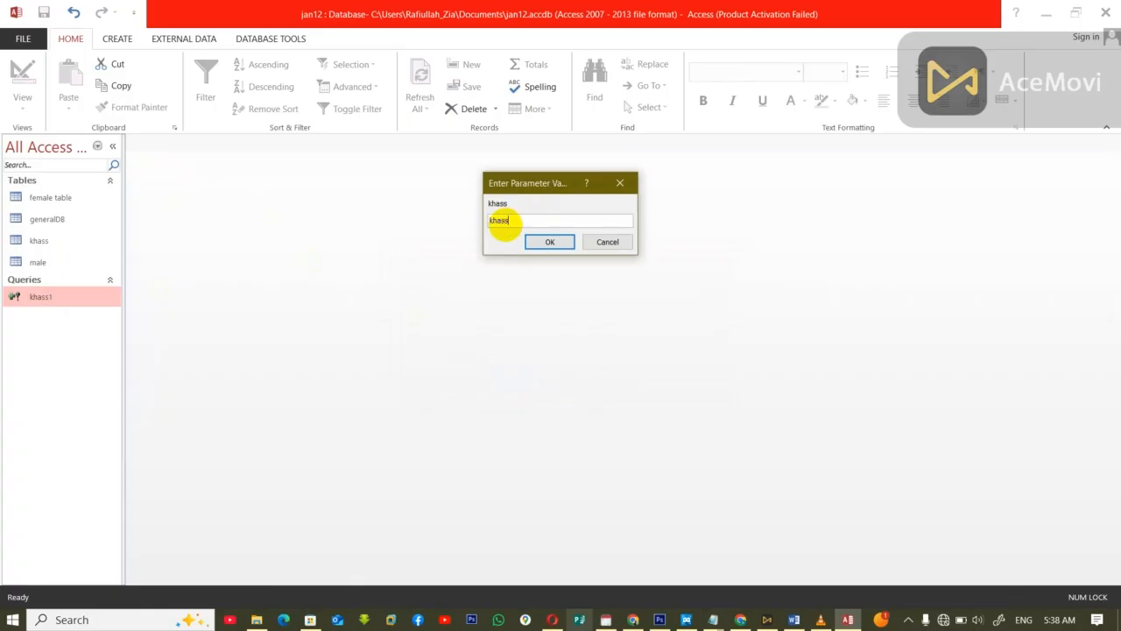
Step: Enter khass as the khass1 query's parameter value, agree to append the rows, and check the khass table before closing it
key(Return)
click(538, 363)
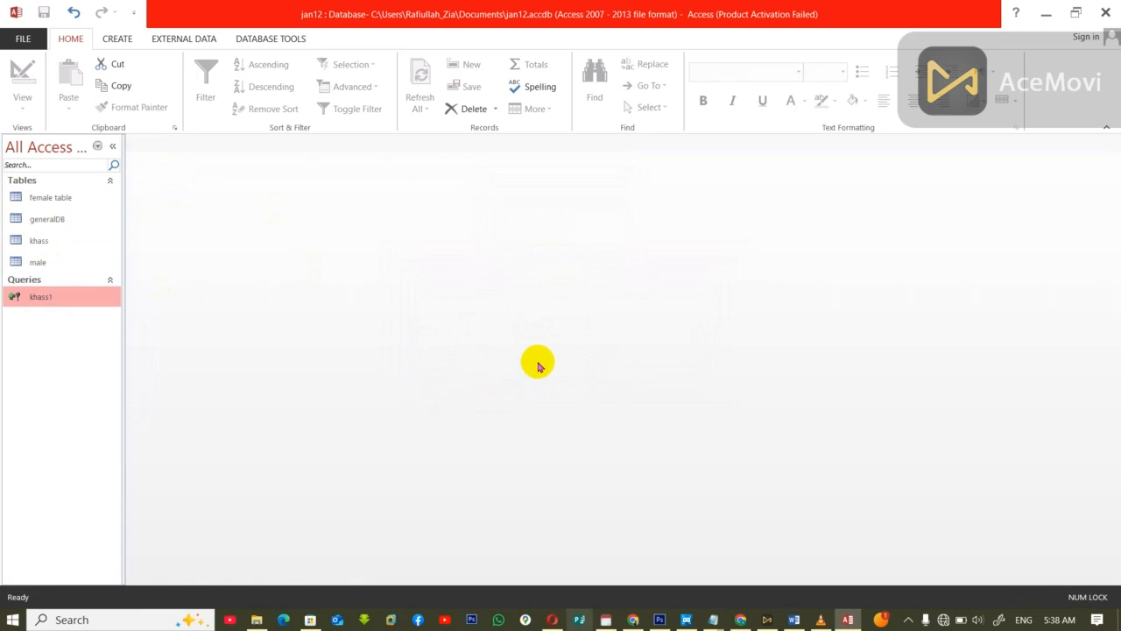
double_click(42, 240)
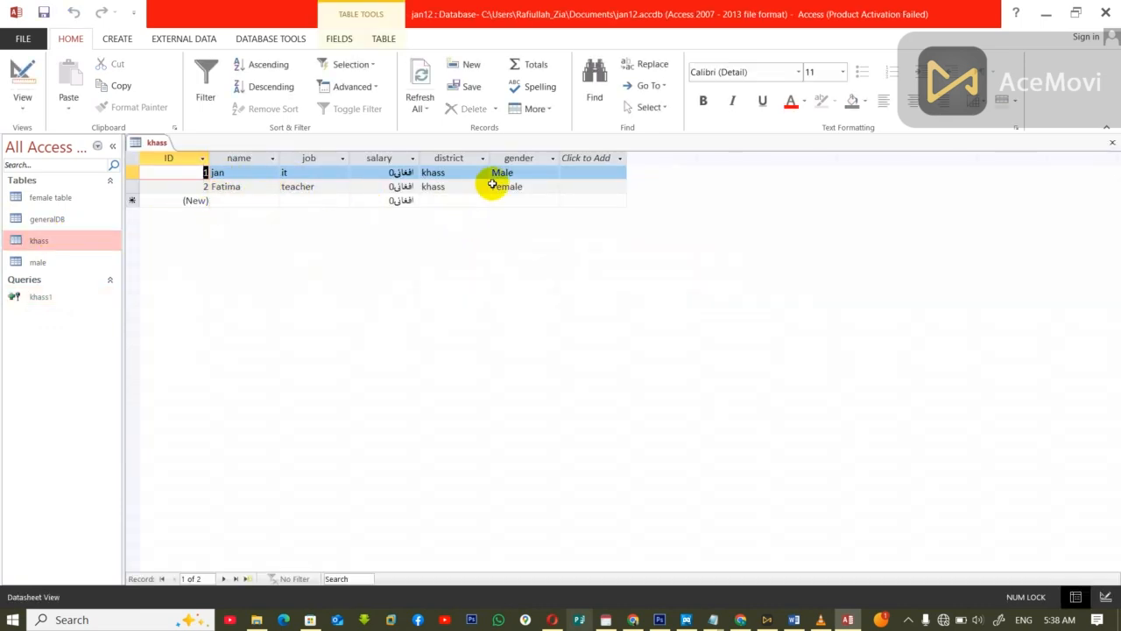
key(ctrl+w)
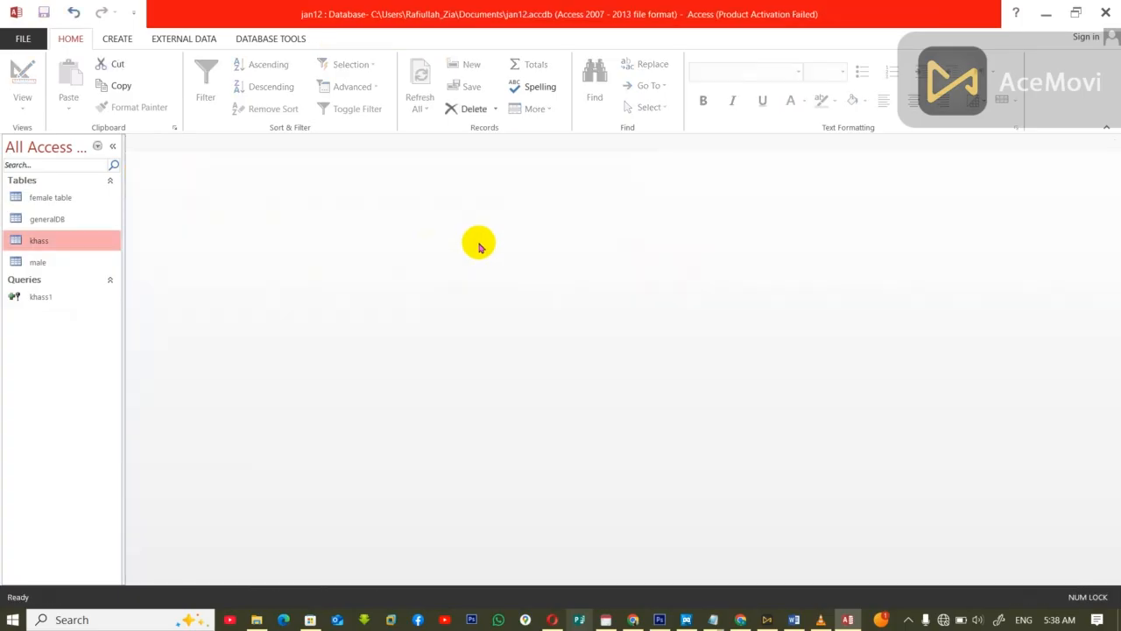
Step: Examine the khass-district records in the generalDB table and close it
click(77, 228)
double_click(76, 228)
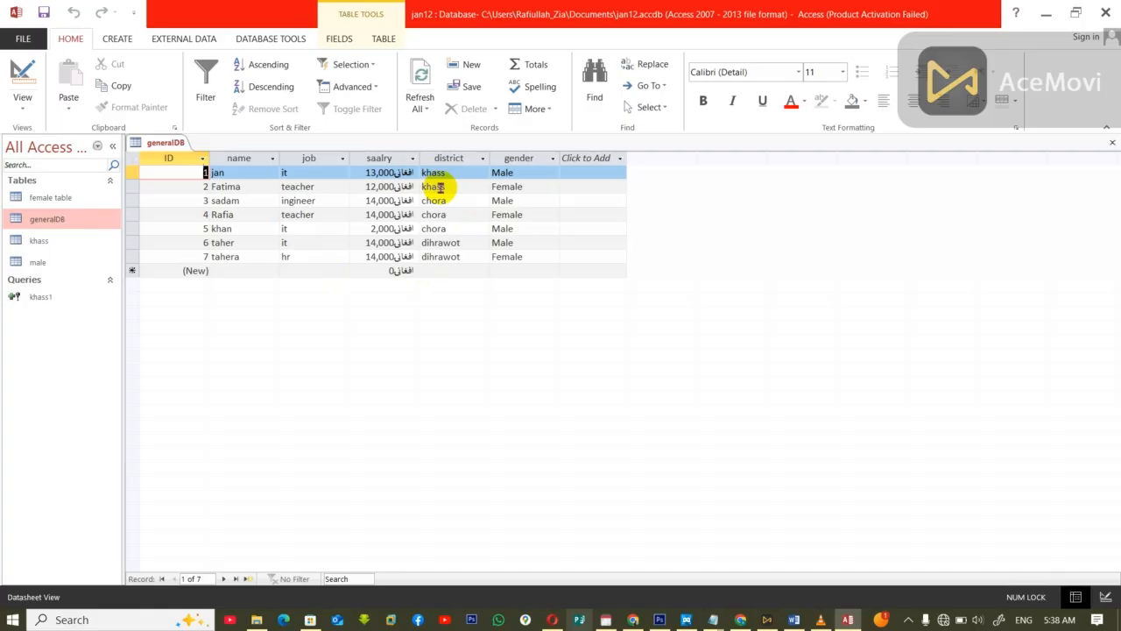
drag(433, 185, 503, 167)
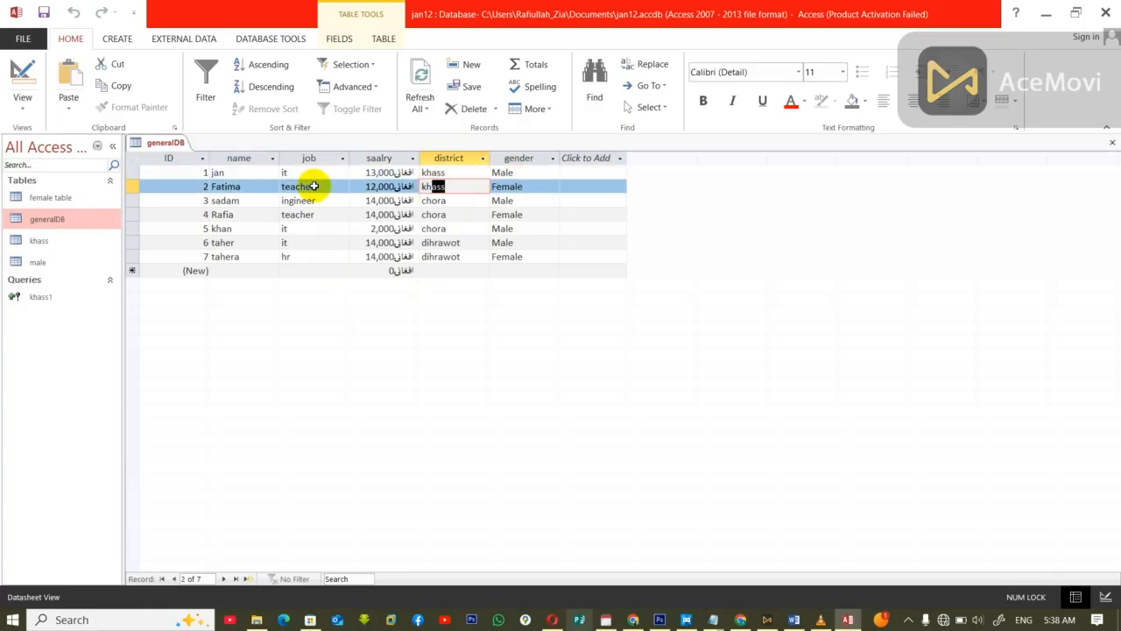
key(ctrl+w)
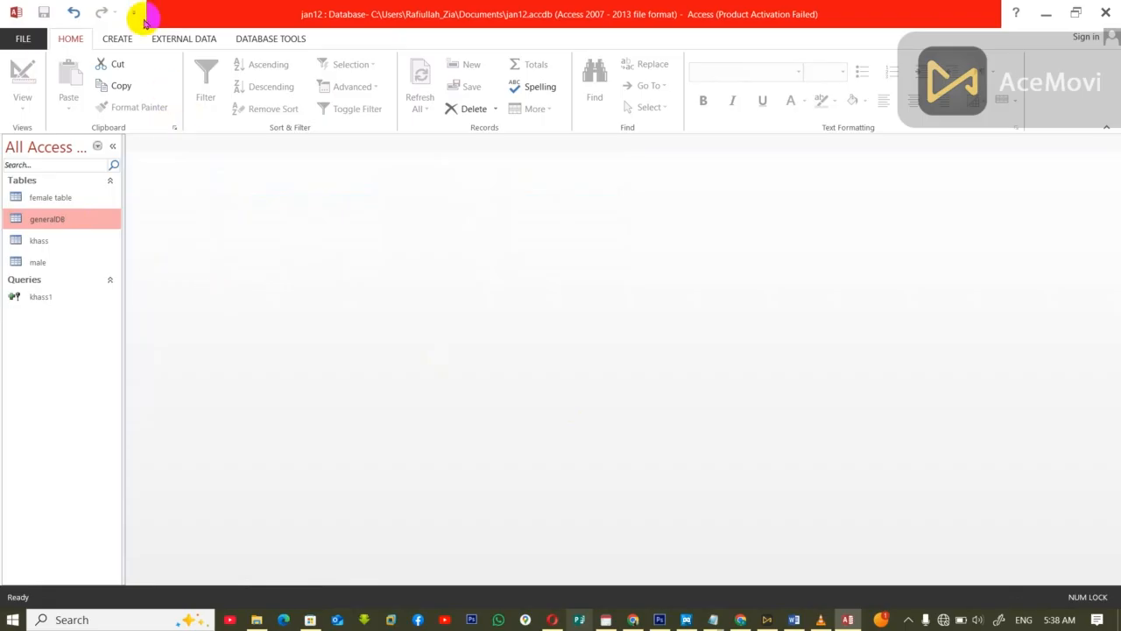
Step: Create another query in Design view from the generalDB table and add all its fields, ID through gender, to the grid
click(118, 39)
click(252, 84)
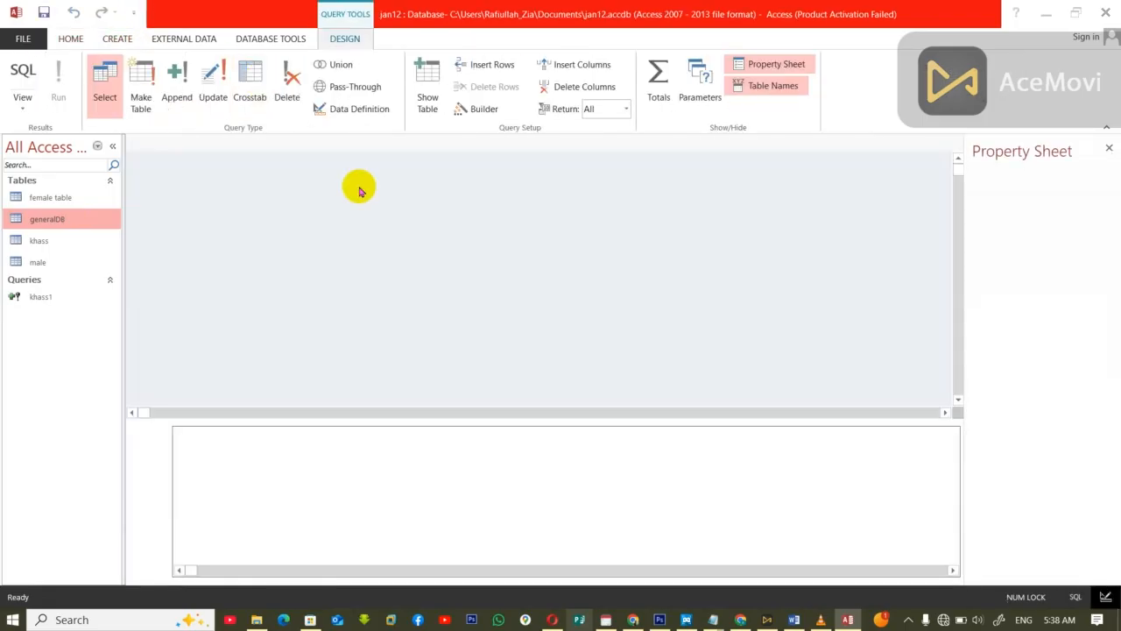
click(473, 442)
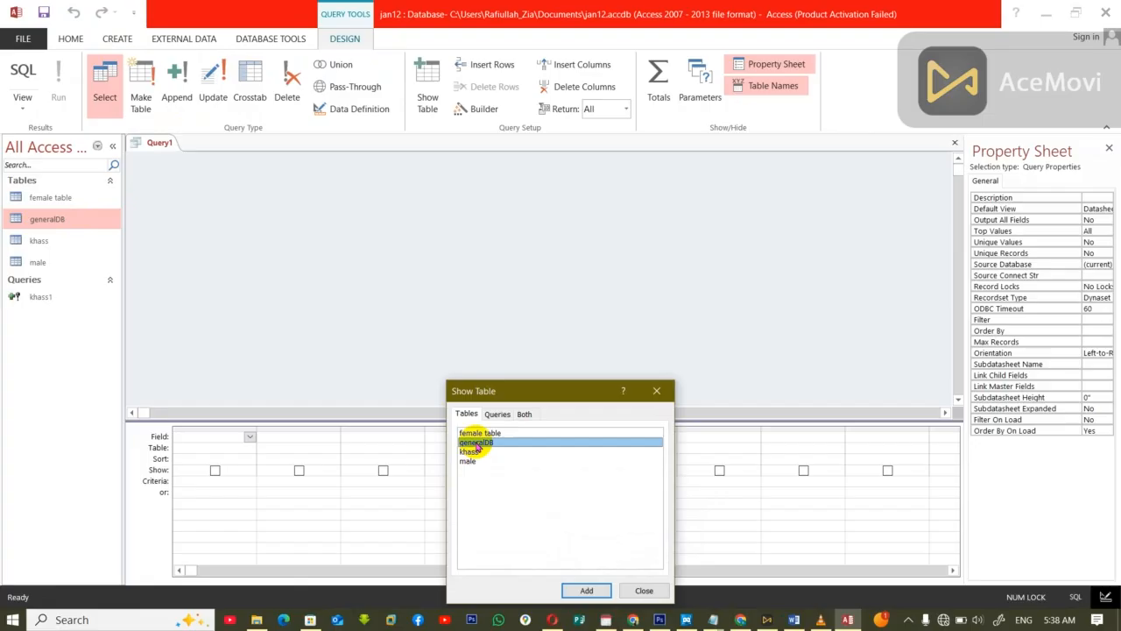
click(587, 590)
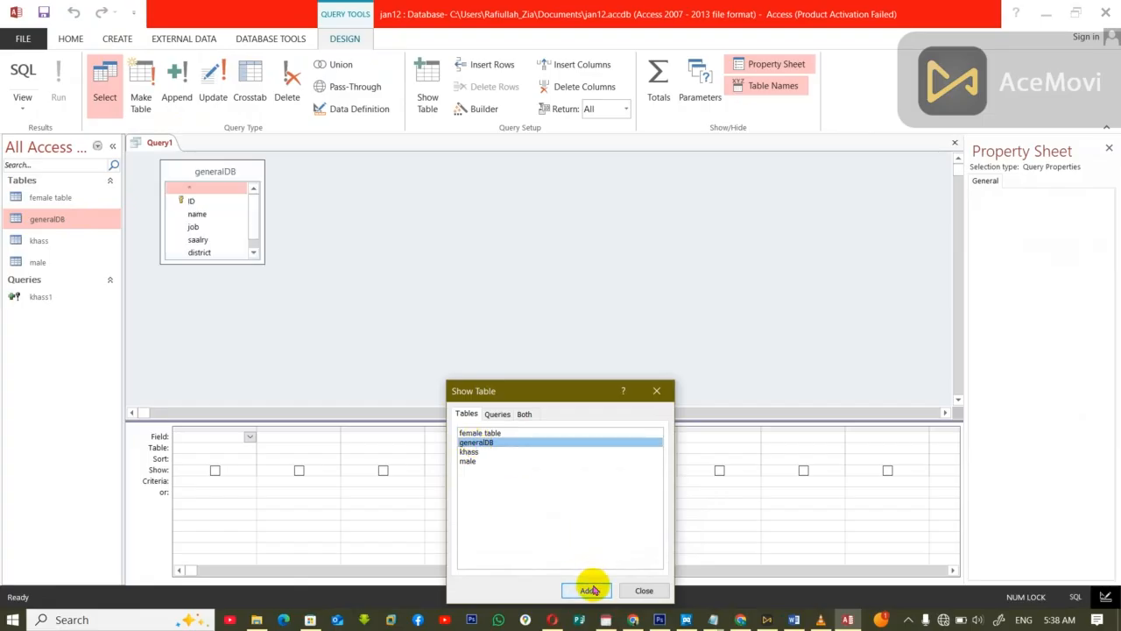
click(657, 591)
double_click(218, 172)
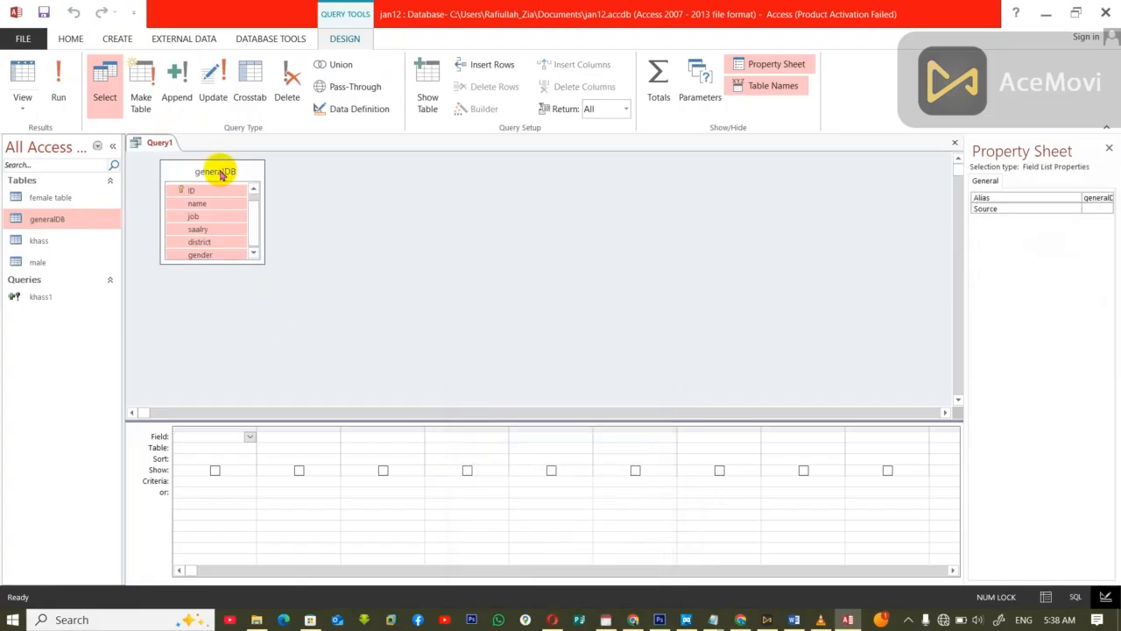
drag(196, 202, 200, 433)
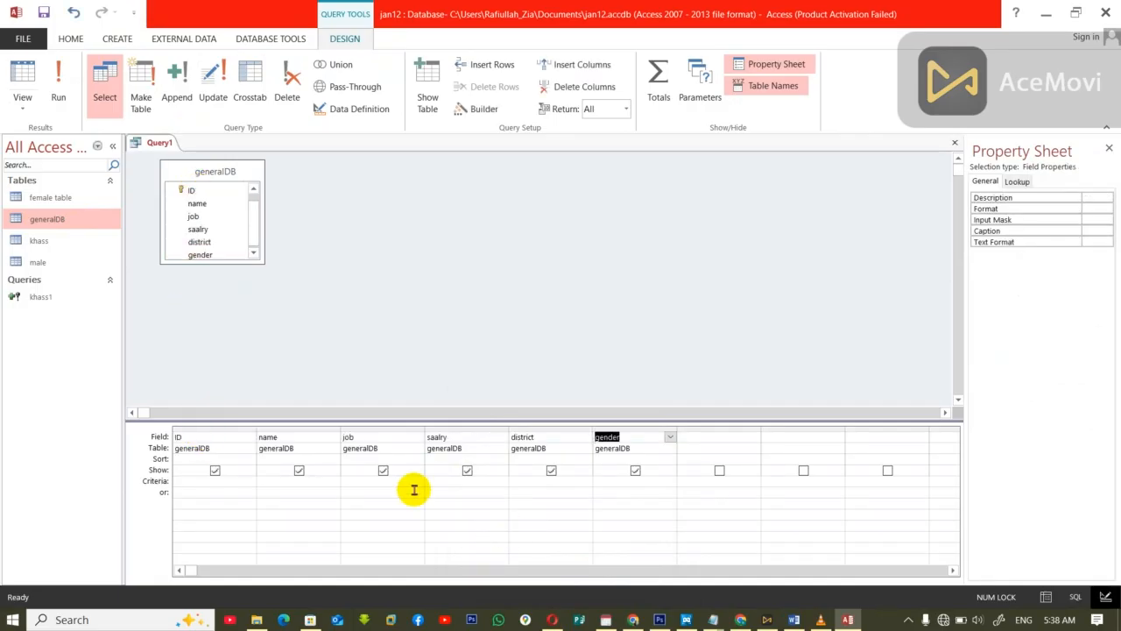
Step: Set the criterion of the new query's district field to male, accepting the suggested name
click(543, 478)
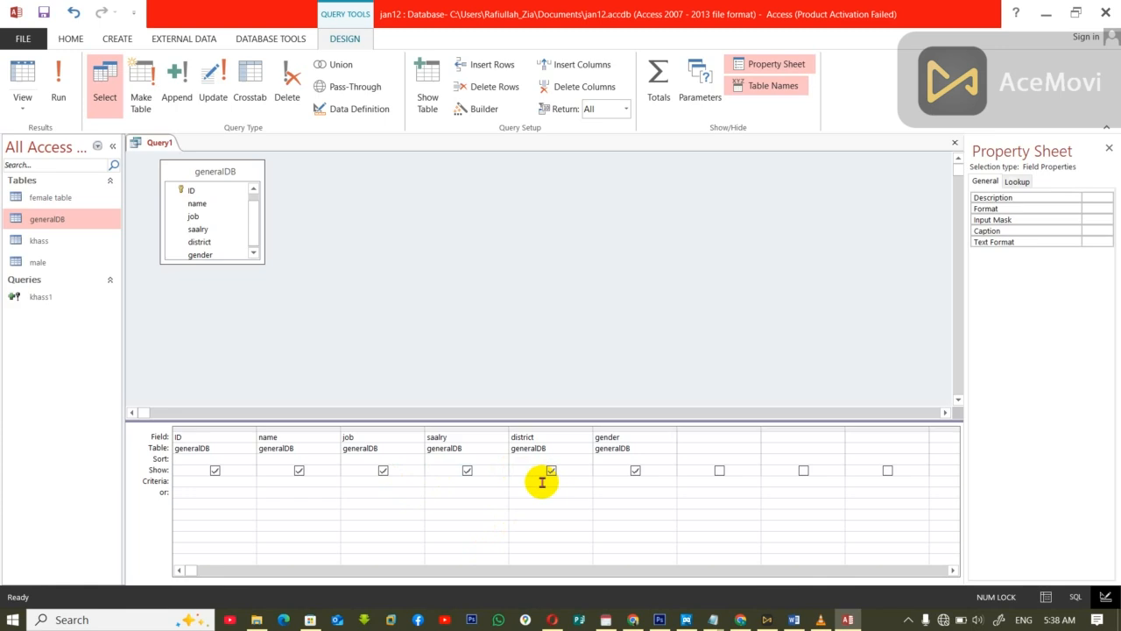
text(cho)
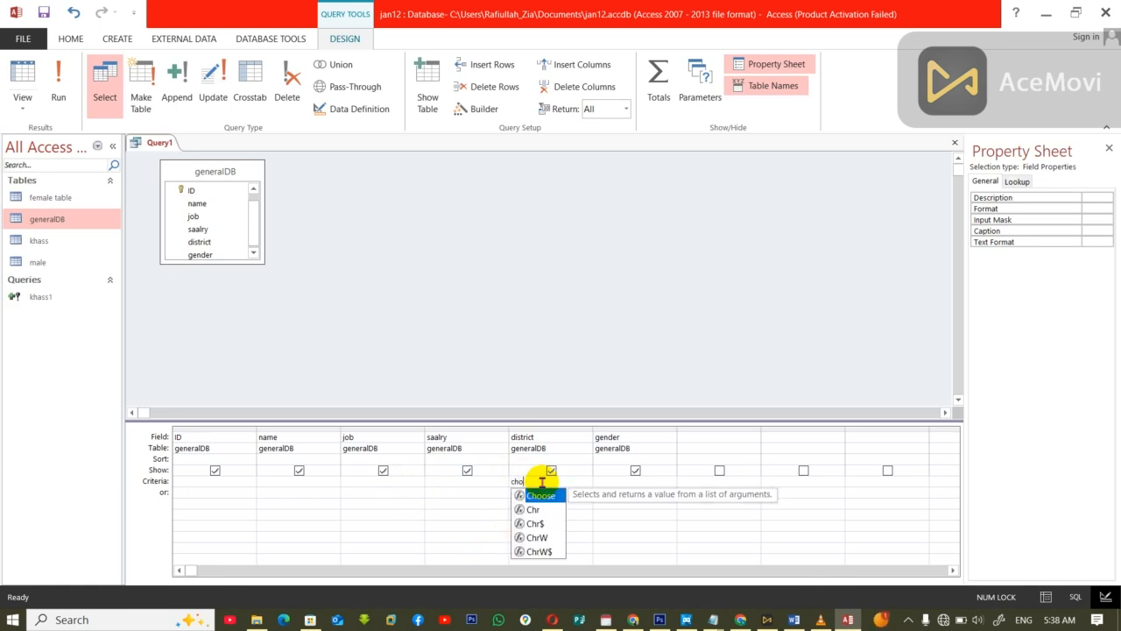
text(r)
key(BackSpace)
key(BackSpace)
key(BackSpace)
key(BackSpace)
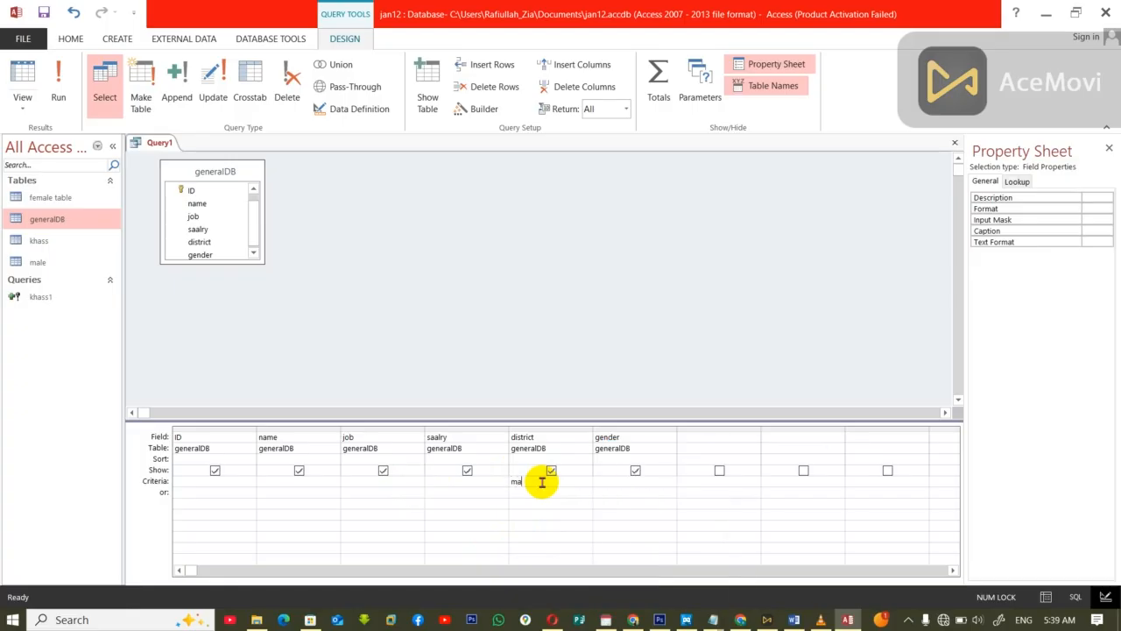
key(Return)
Step: Convert the query to an append query targeting the male table in the current database, and close it, saving it as male1
click(176, 83)
click(676, 199)
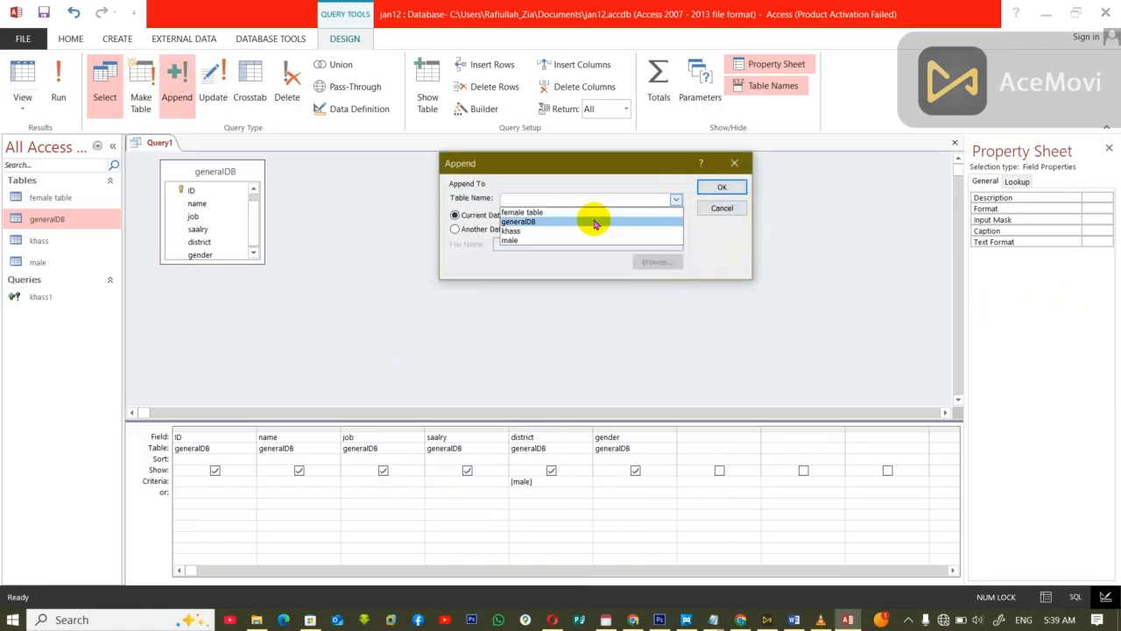
click(535, 240)
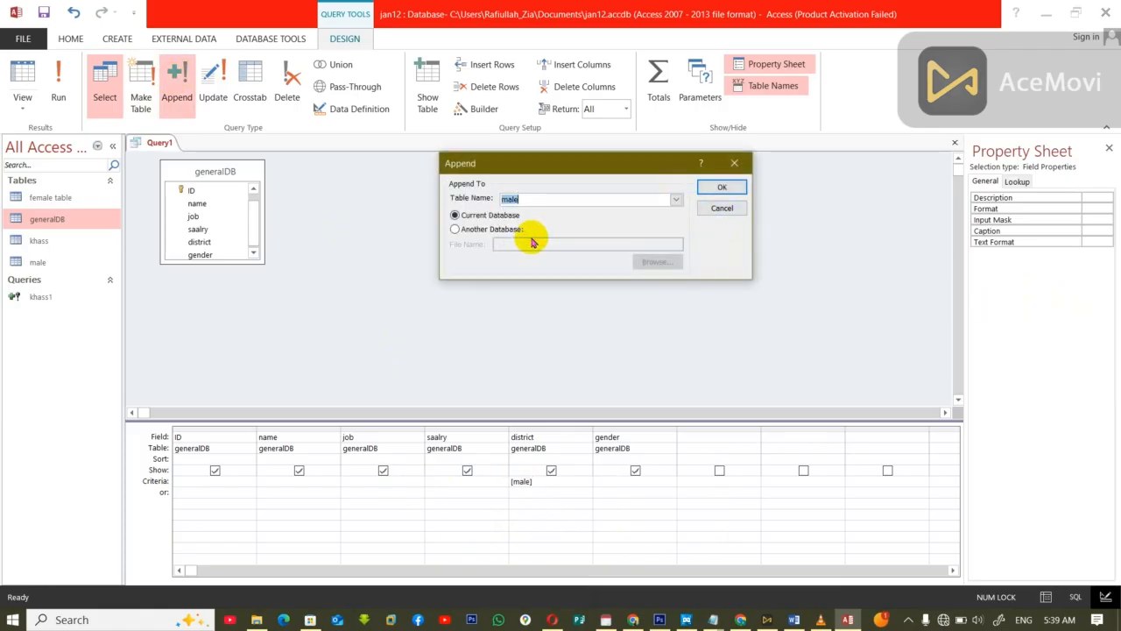
click(720, 186)
key(ctrl+w)
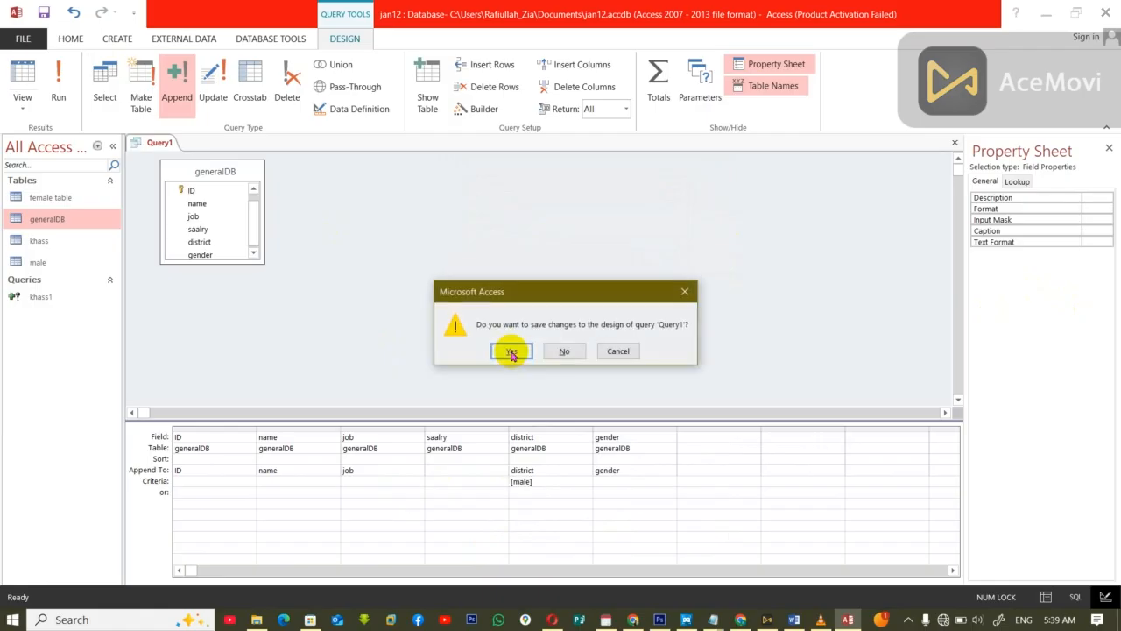
click(508, 350)
text(male)
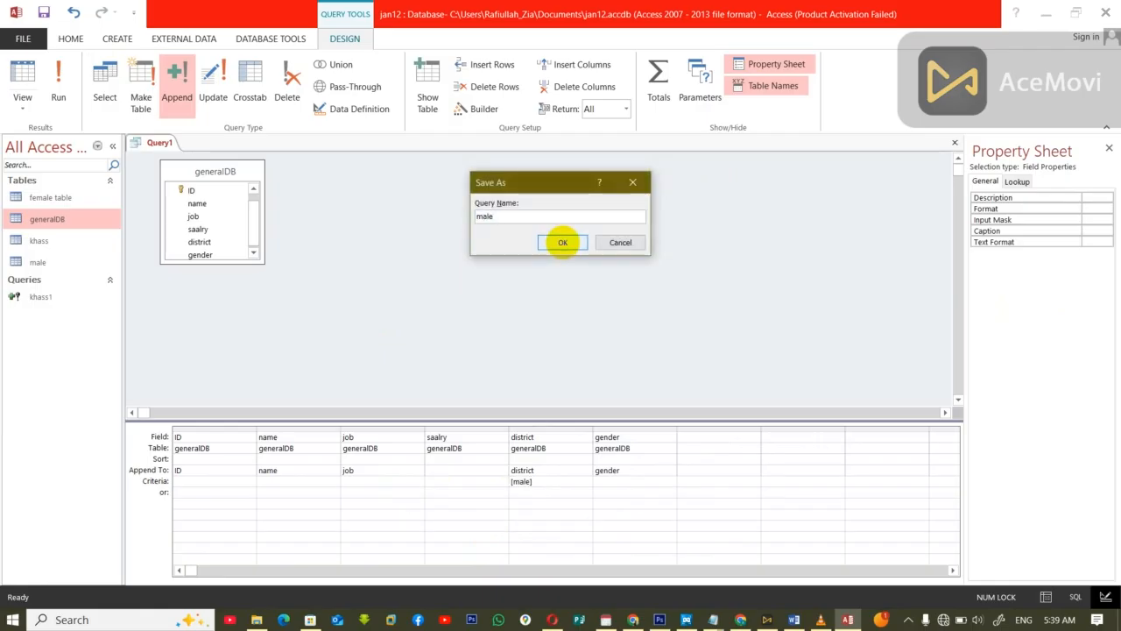
text(1)
click(562, 242)
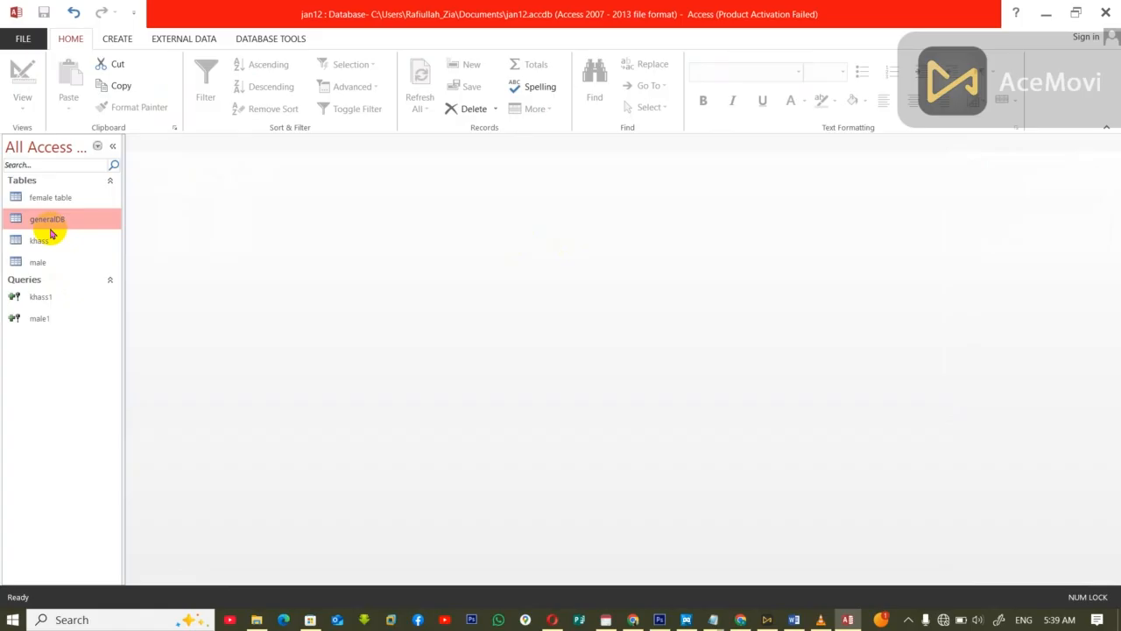
Step: Run the male1 append query with the parameter value male, agreeing to the append, and check the male table before and after the run
double_click(36, 261)
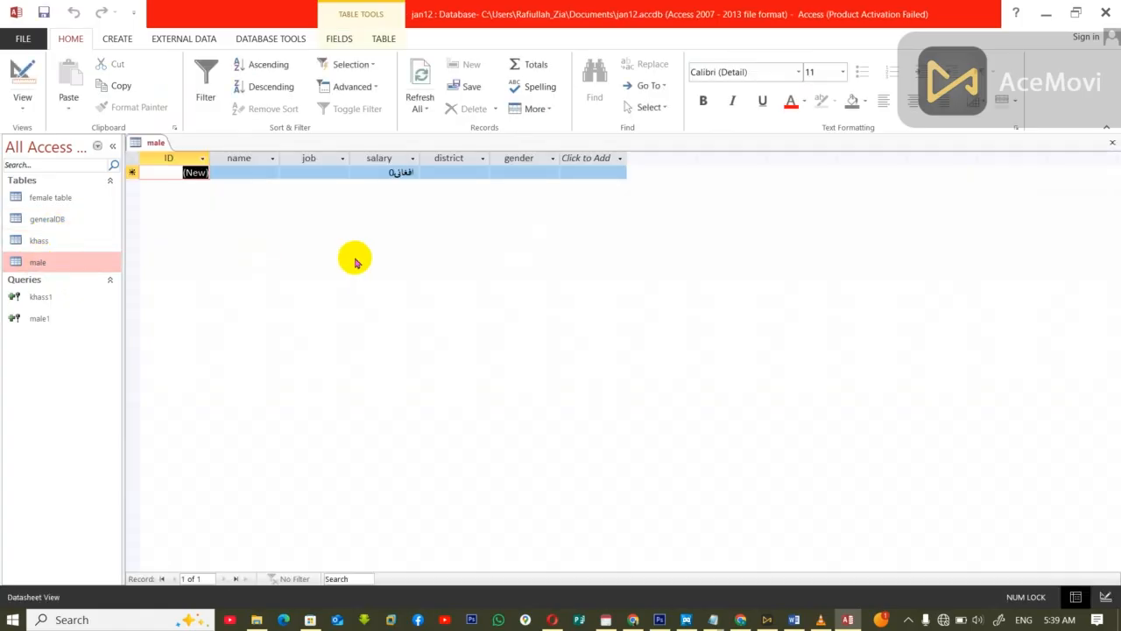
key(ctrl+w)
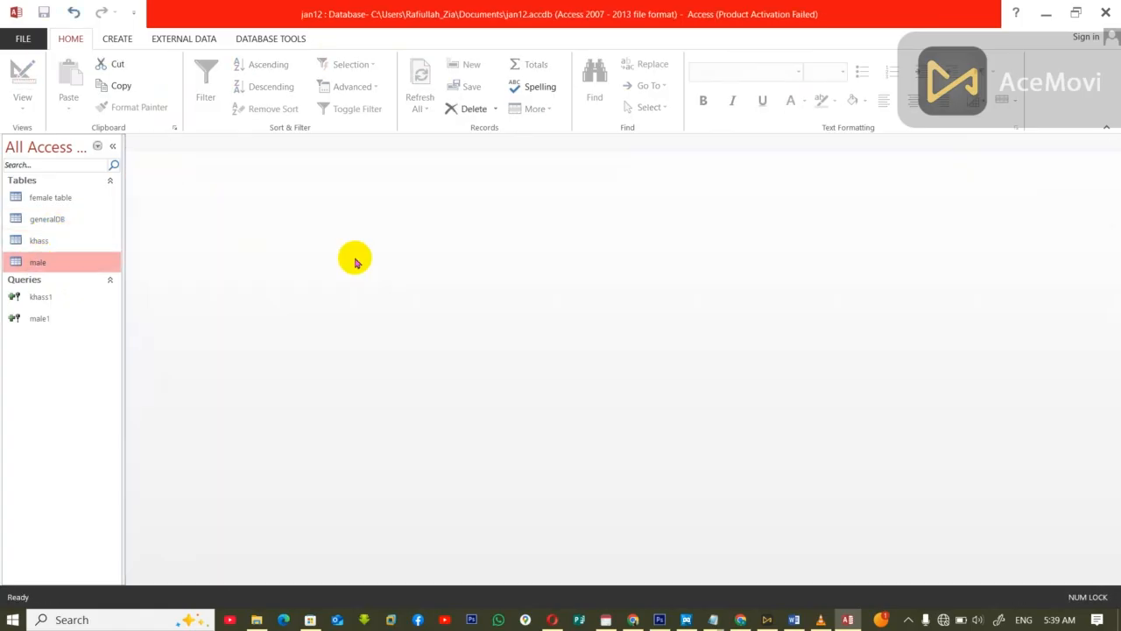
double_click(40, 319)
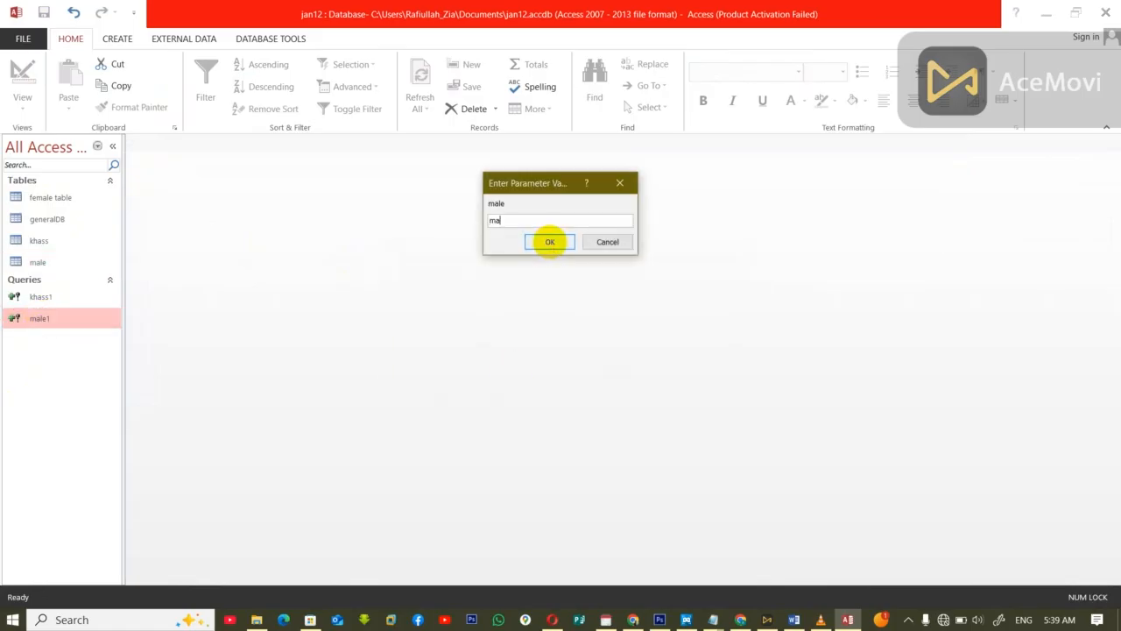
click(550, 243)
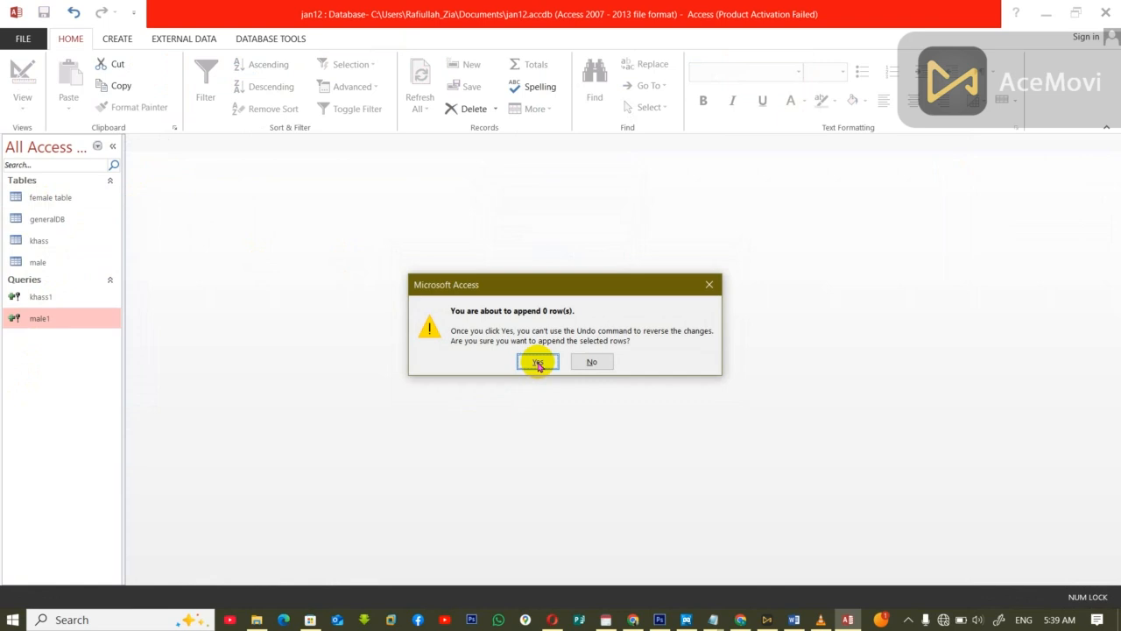
click(538, 363)
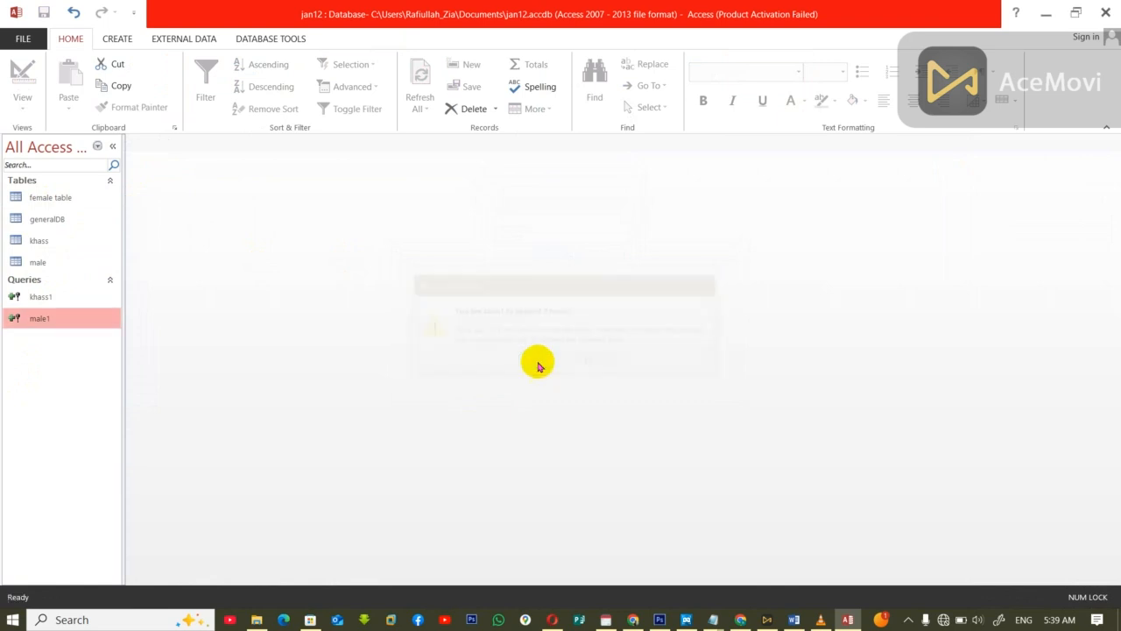
double_click(39, 263)
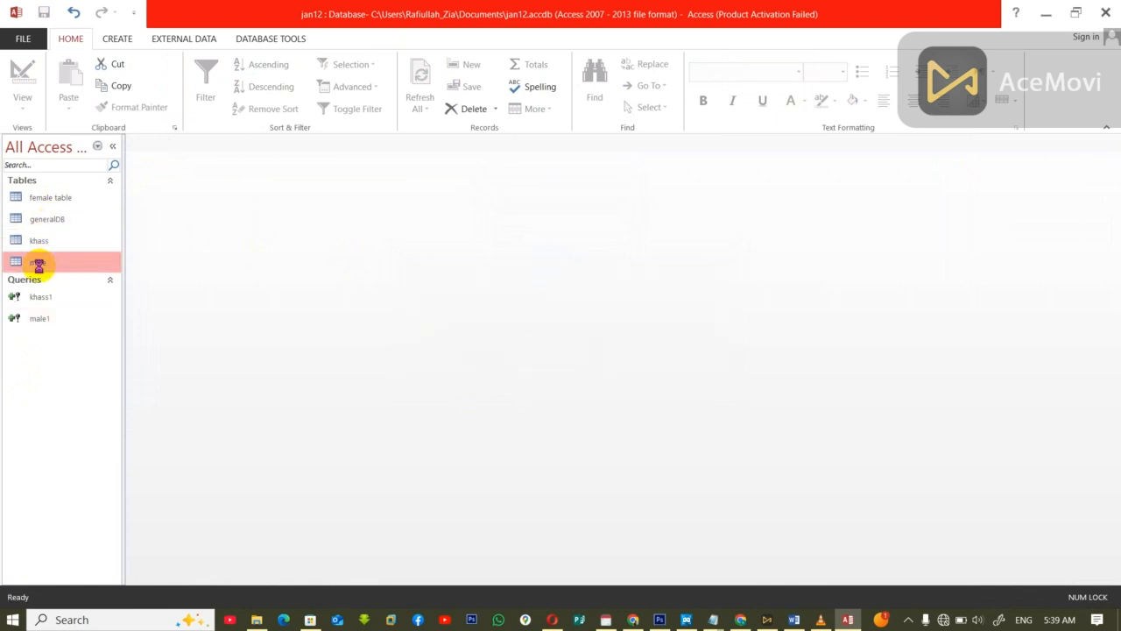
key(ctrl+w)
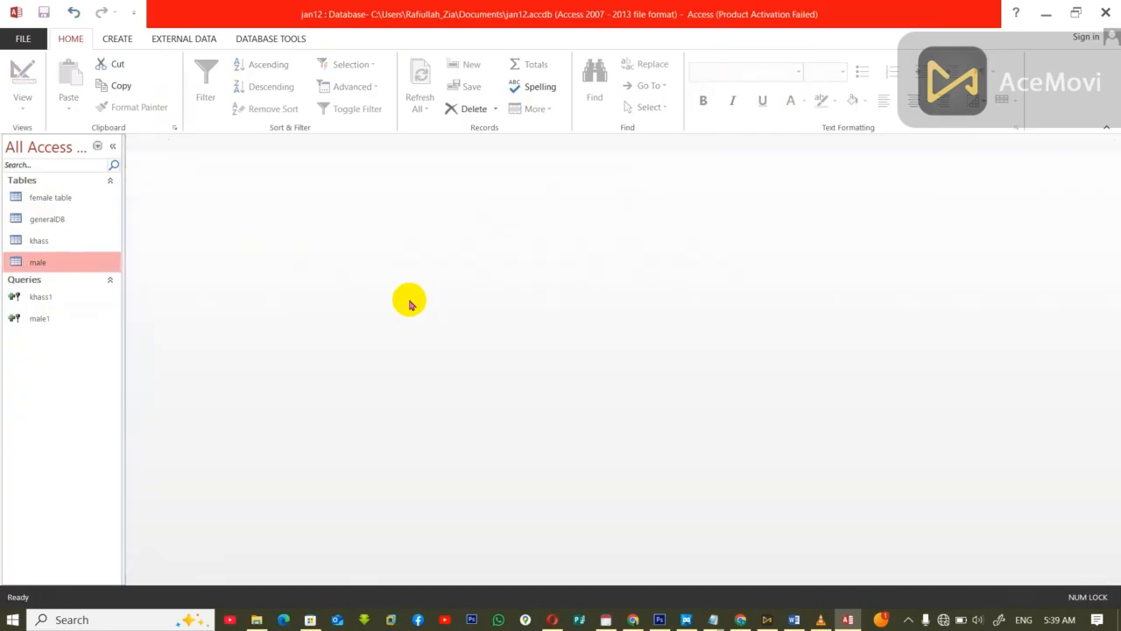
Step: Run the male1 append query again, entering the parameter value capitalized as Male and agreeing to the append
double_click(38, 318)
click(538, 368)
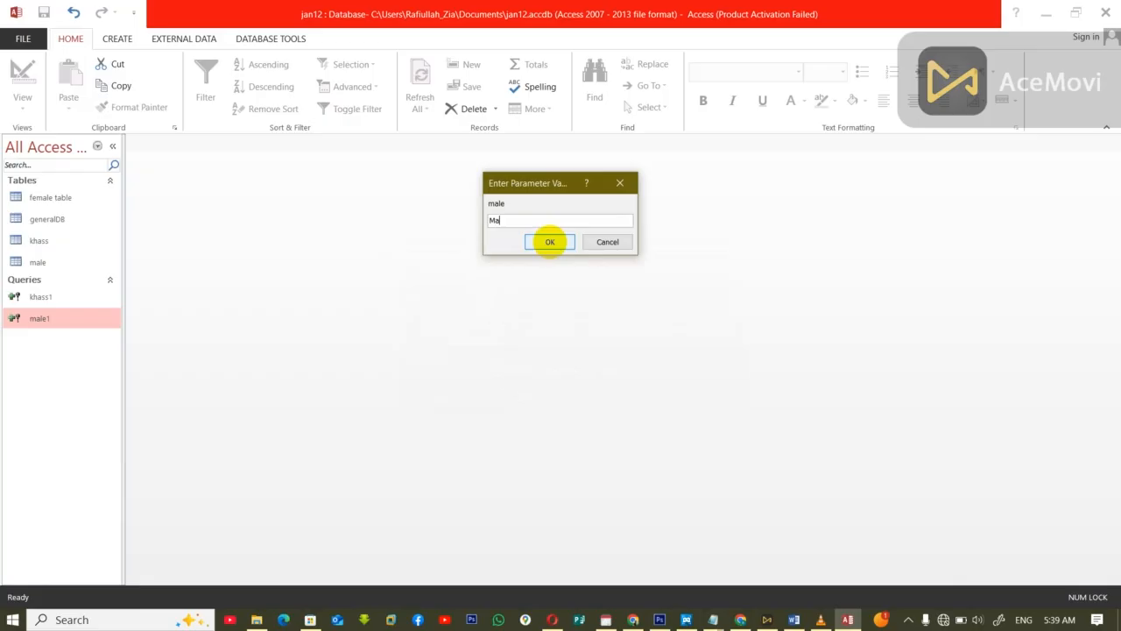
click(550, 243)
click(538, 365)
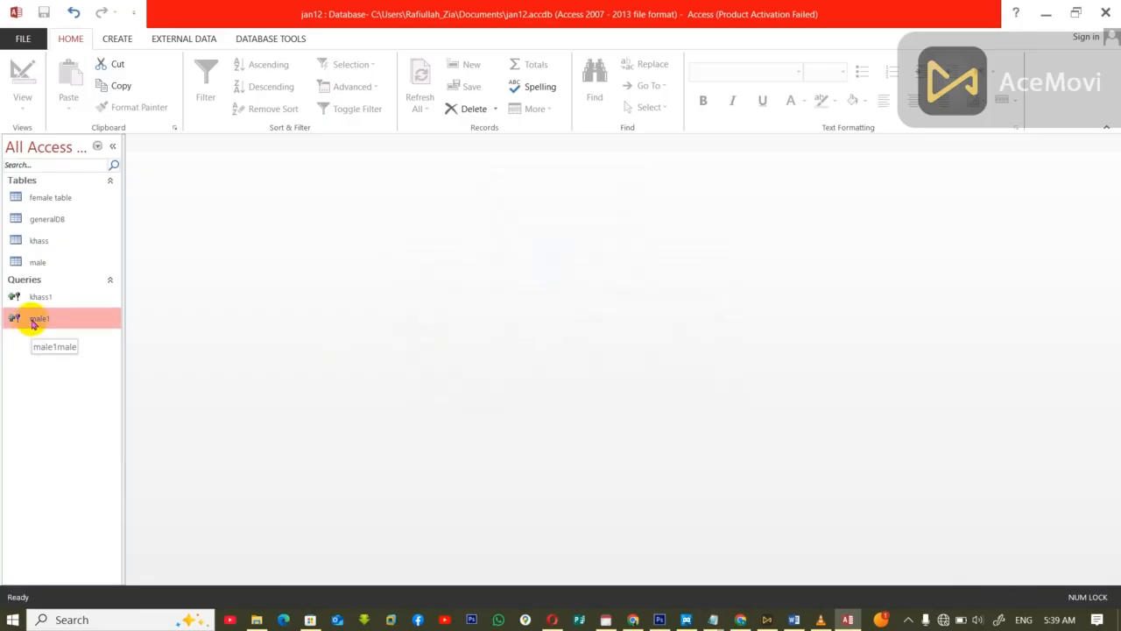
Step: Examine the records in the generalDB table and the male table, closing each one
double_click(42, 219)
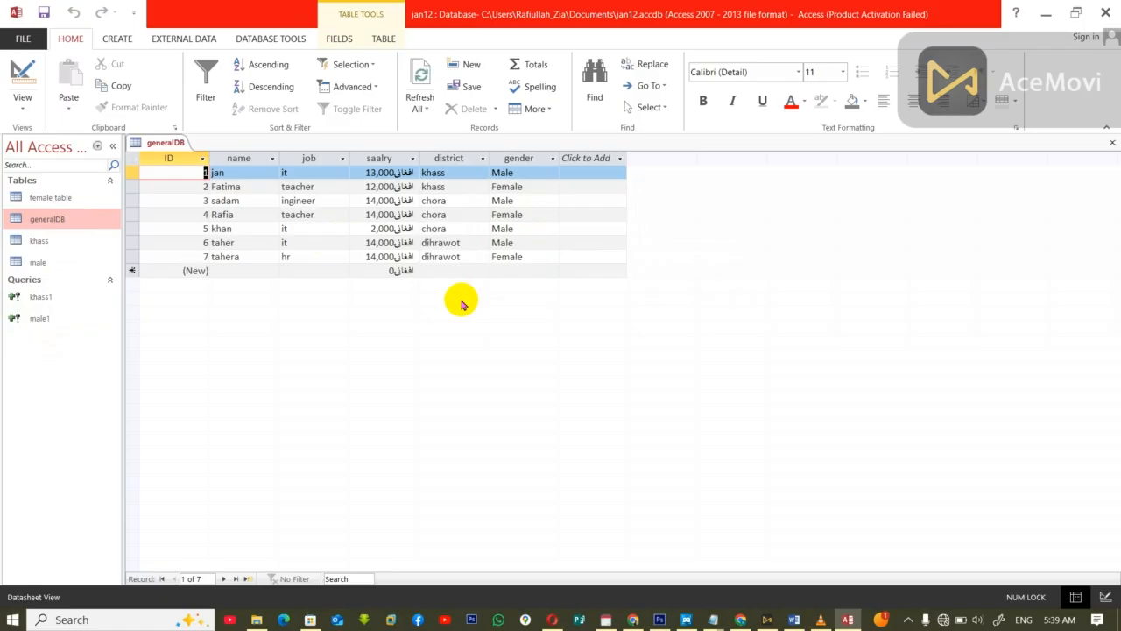
key(ctrl+w)
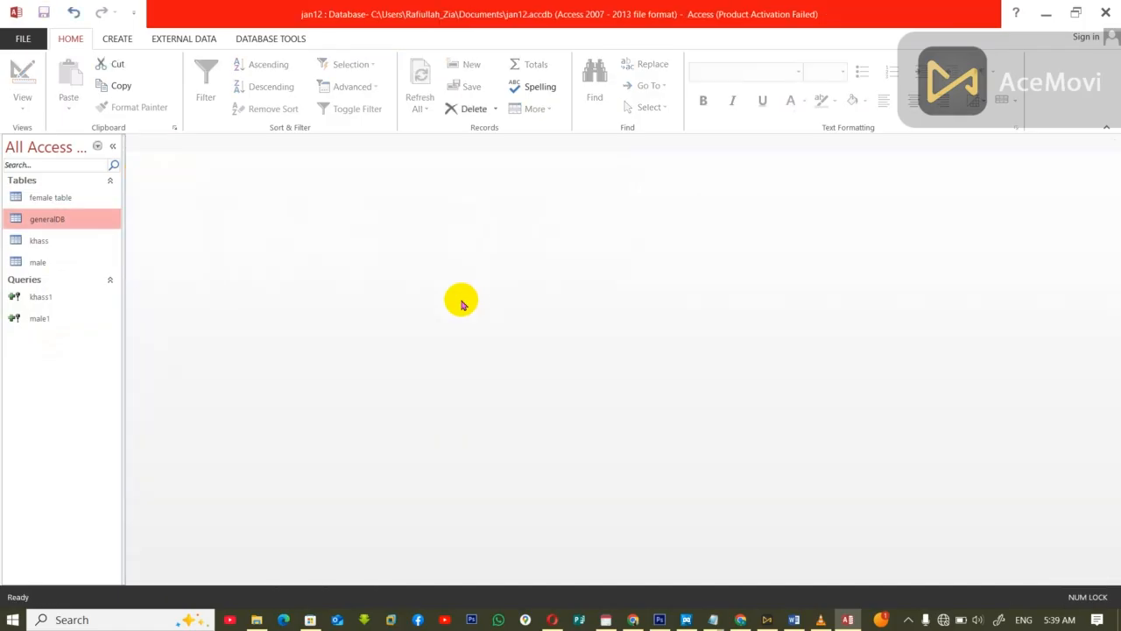
double_click(18, 267)
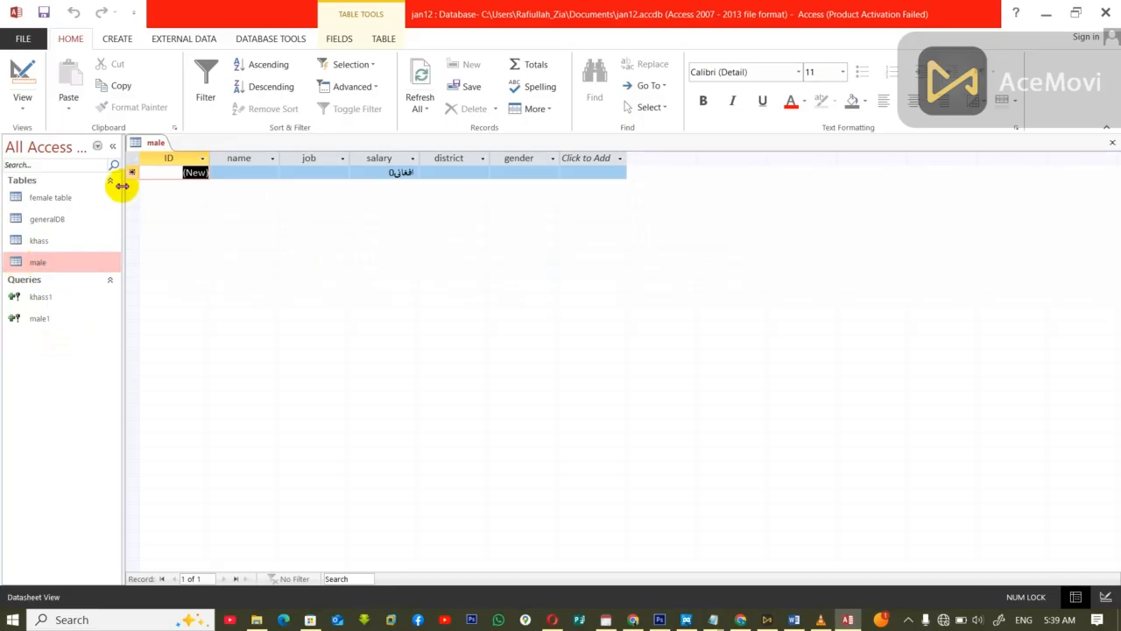
right_click(144, 146)
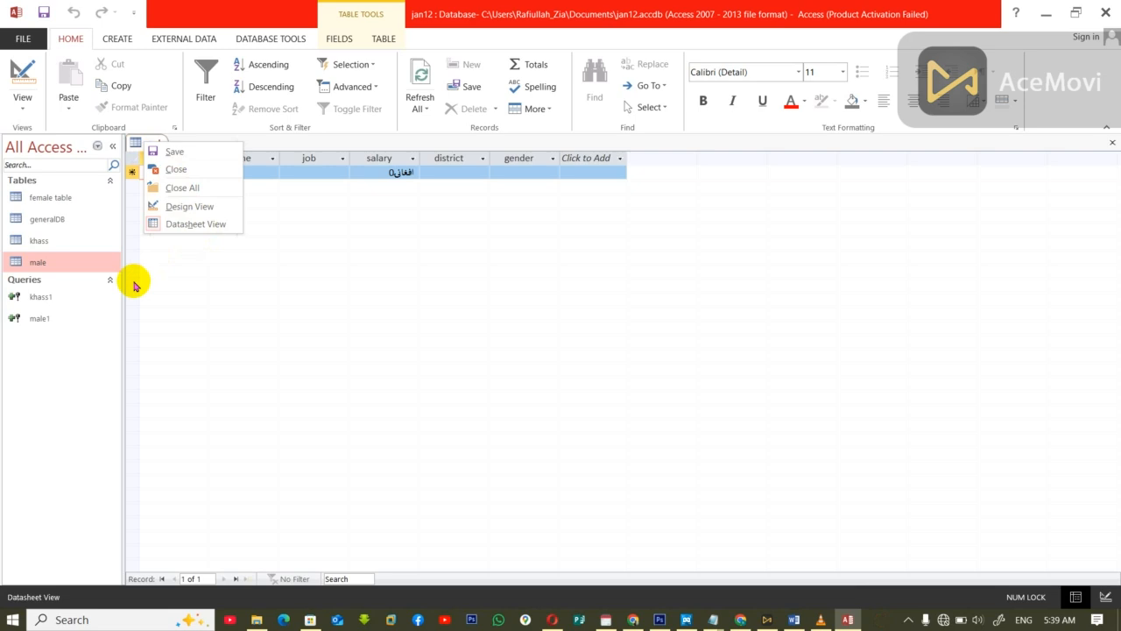
click(202, 306)
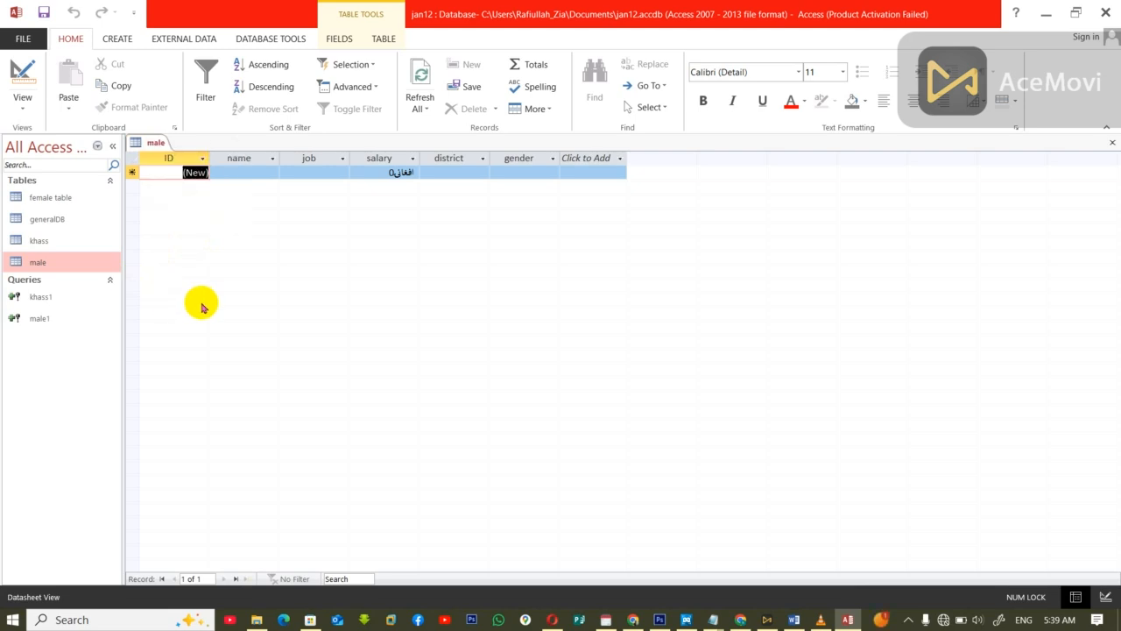
key(ctrl+w)
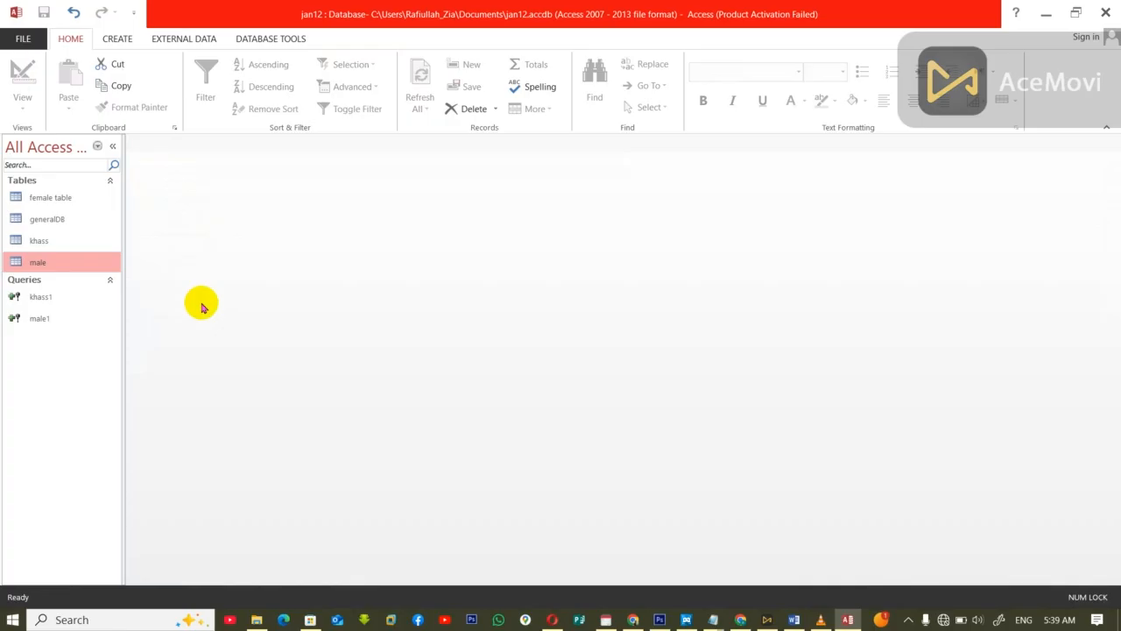
Step: Run the male1 append query again with the parameter value M, agreeing to the append
double_click(38, 321)
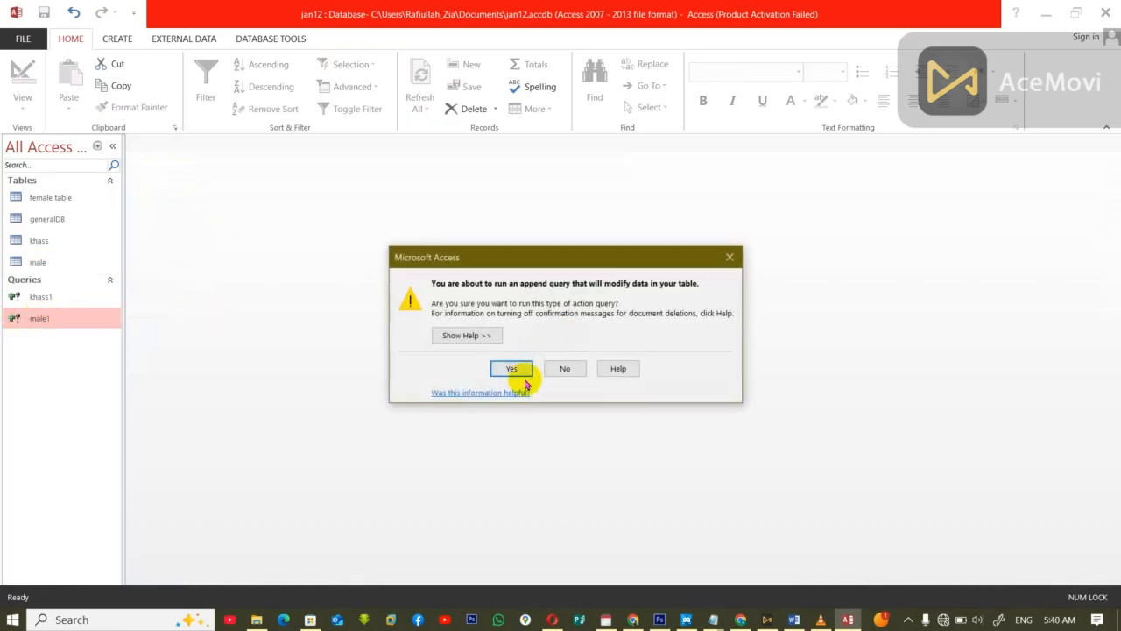
click(513, 369)
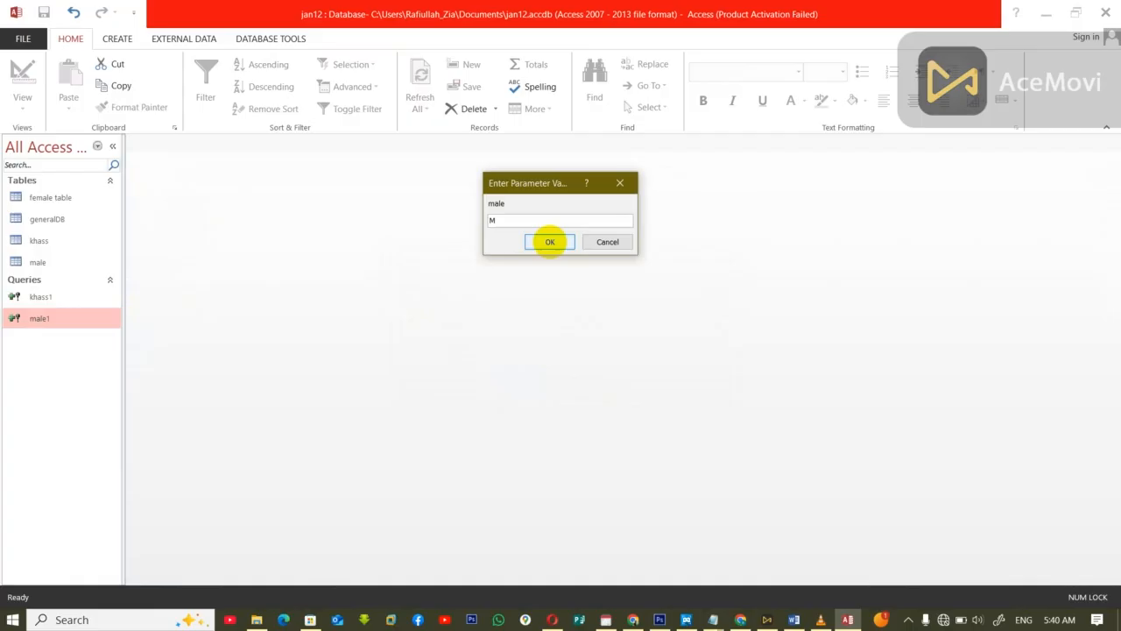
click(550, 242)
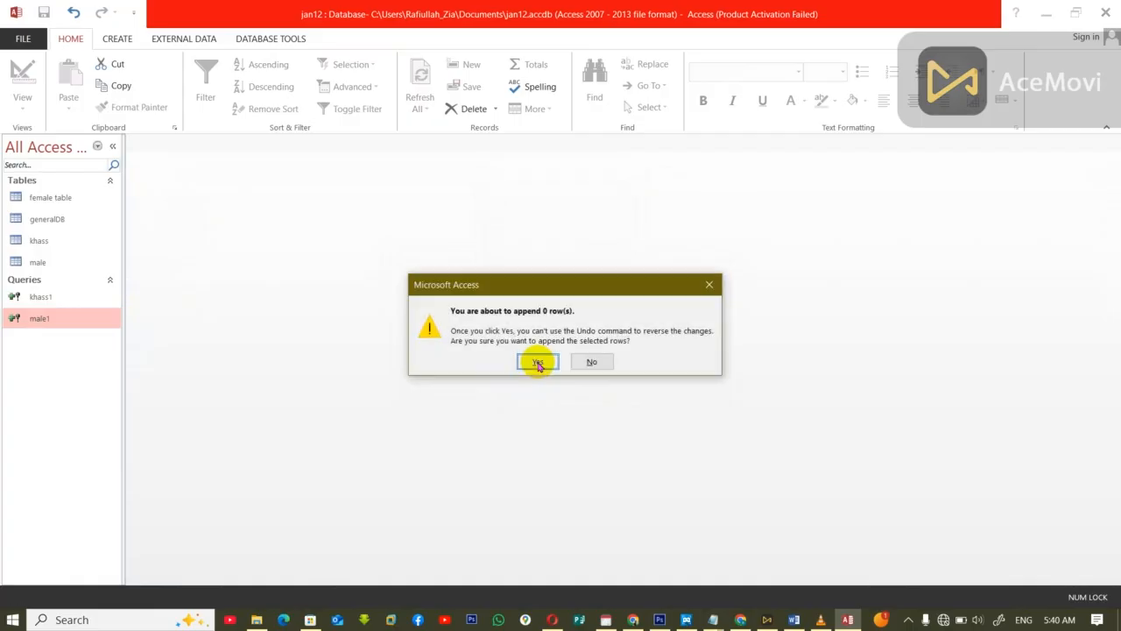
click(532, 362)
Step: Delete the male1 query and the male table from the database
key(Delete)
click(511, 358)
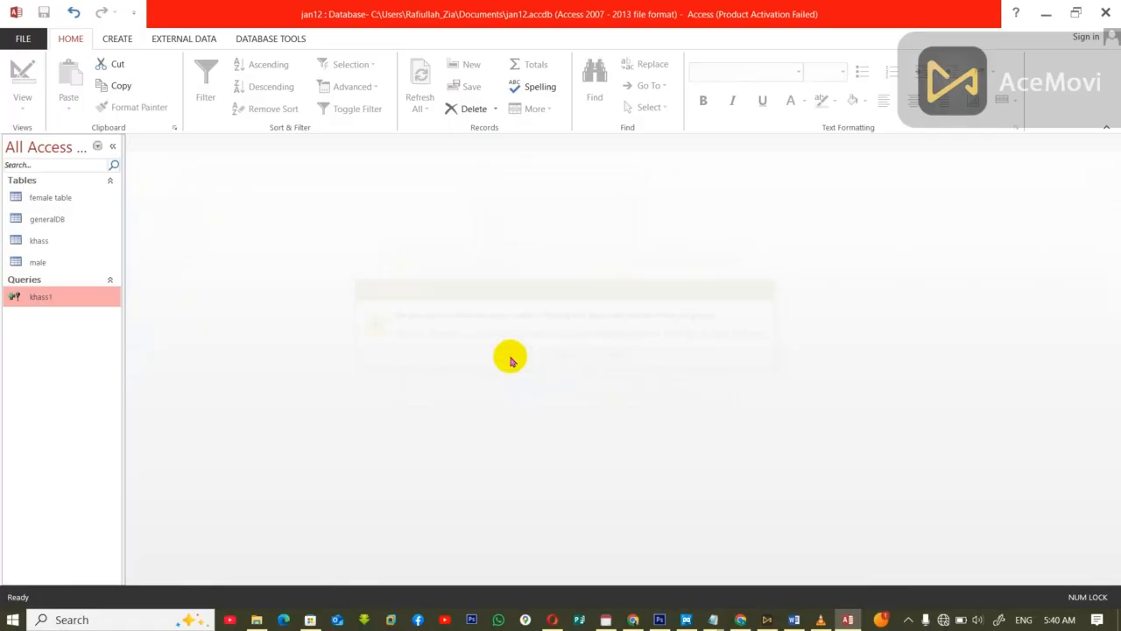
click(35, 261)
key(Delete)
click(511, 358)
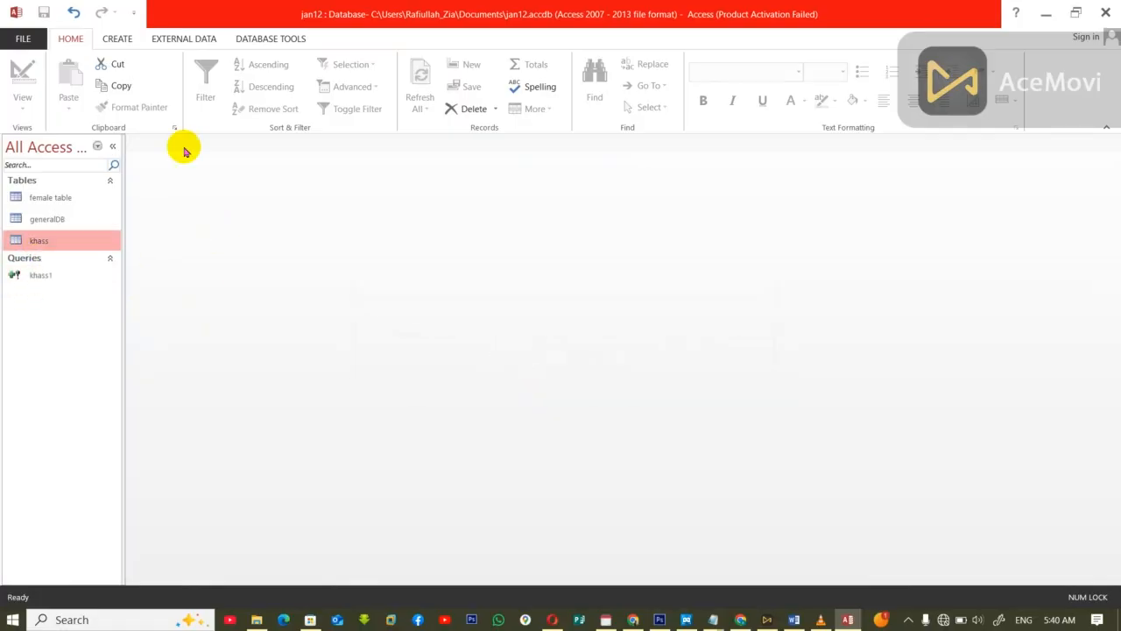
Step: Create a new table in design view with a first field Id of type AutoNumber
click(107, 40)
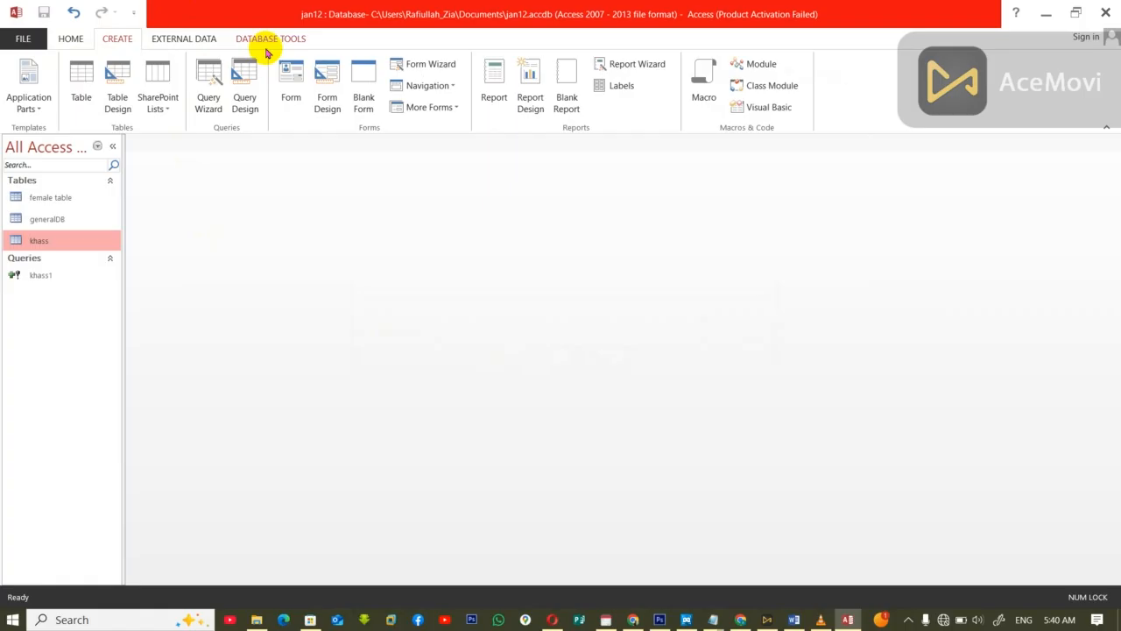
click(111, 87)
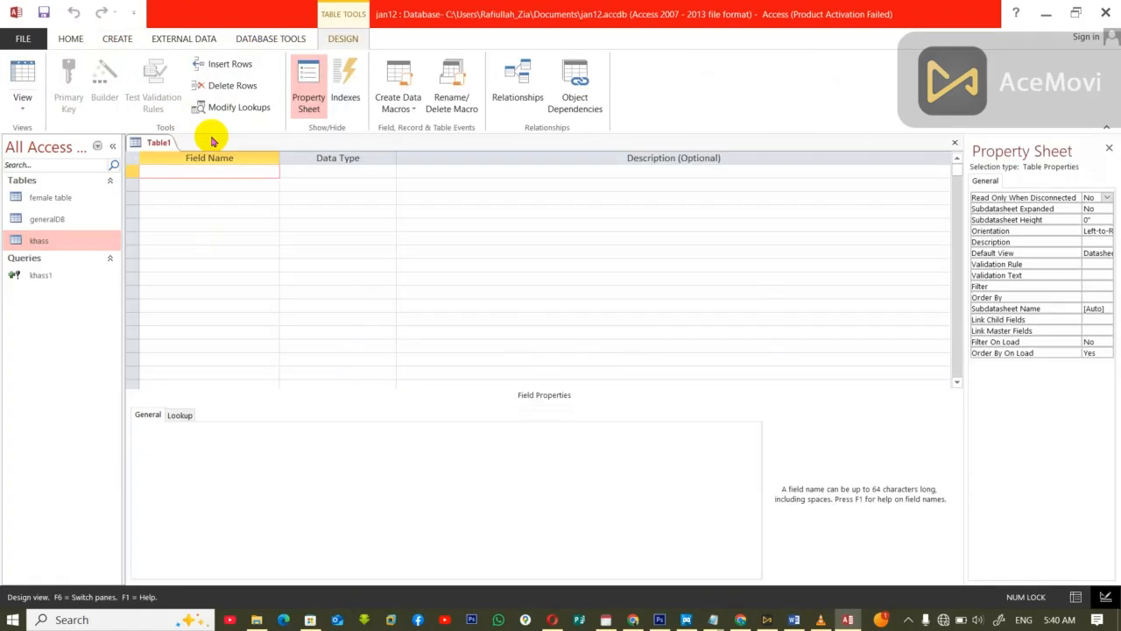
key(Tab)
text(a)
key(Tab)
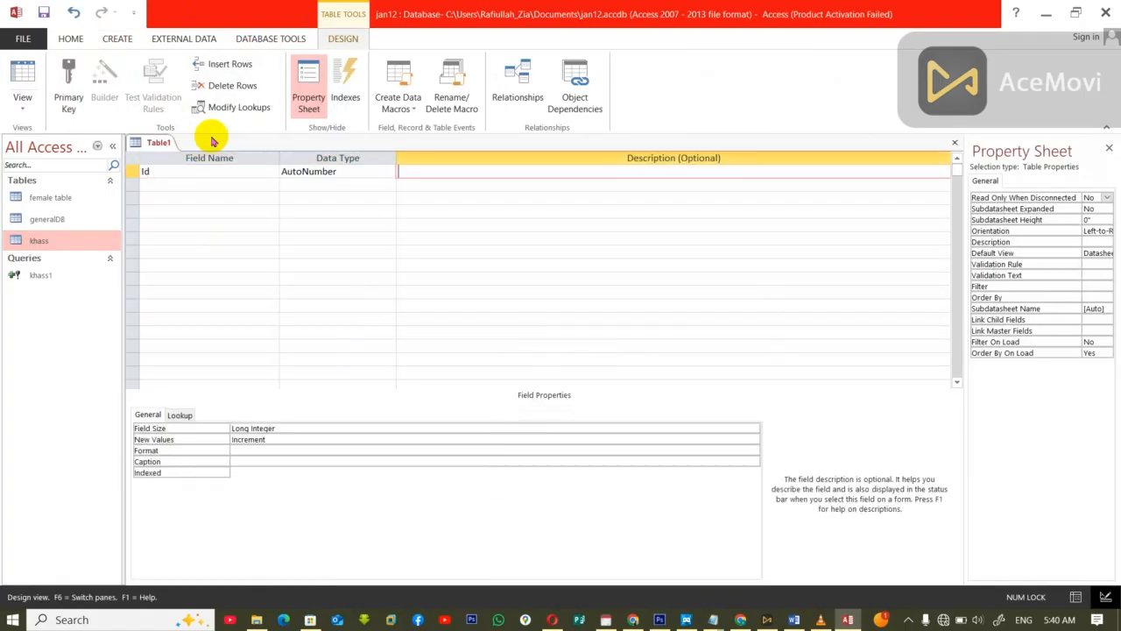
Step: Add the fields name and job to the table, both as Short Text
key(Tab)
key(Tab)
key(Tab)
key(Tab)
key(Tab)
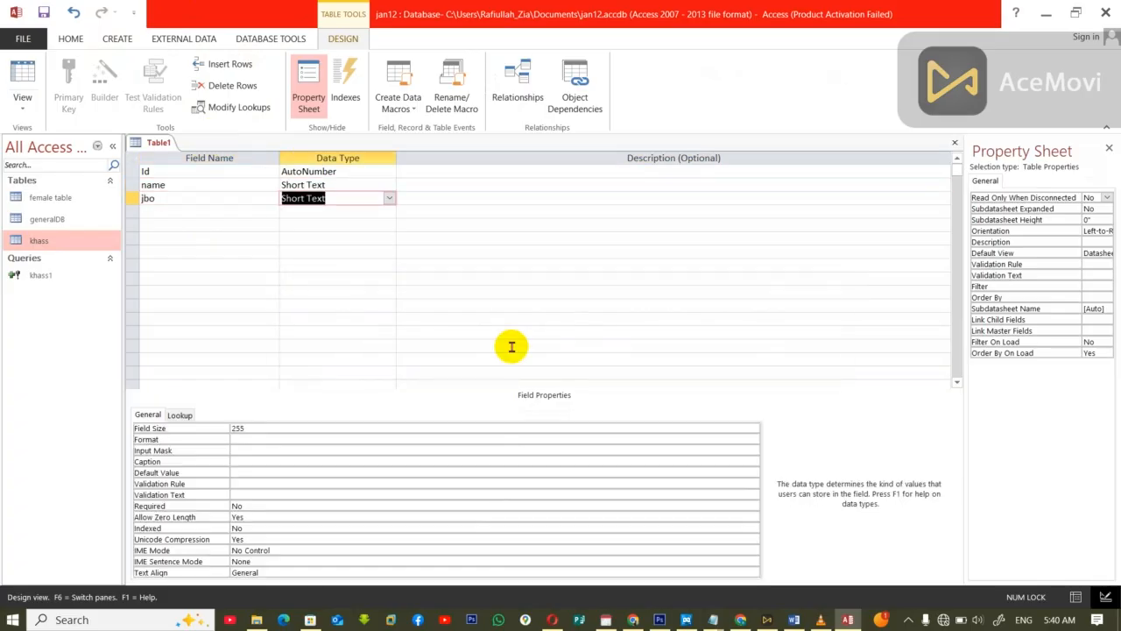
click(228, 200)
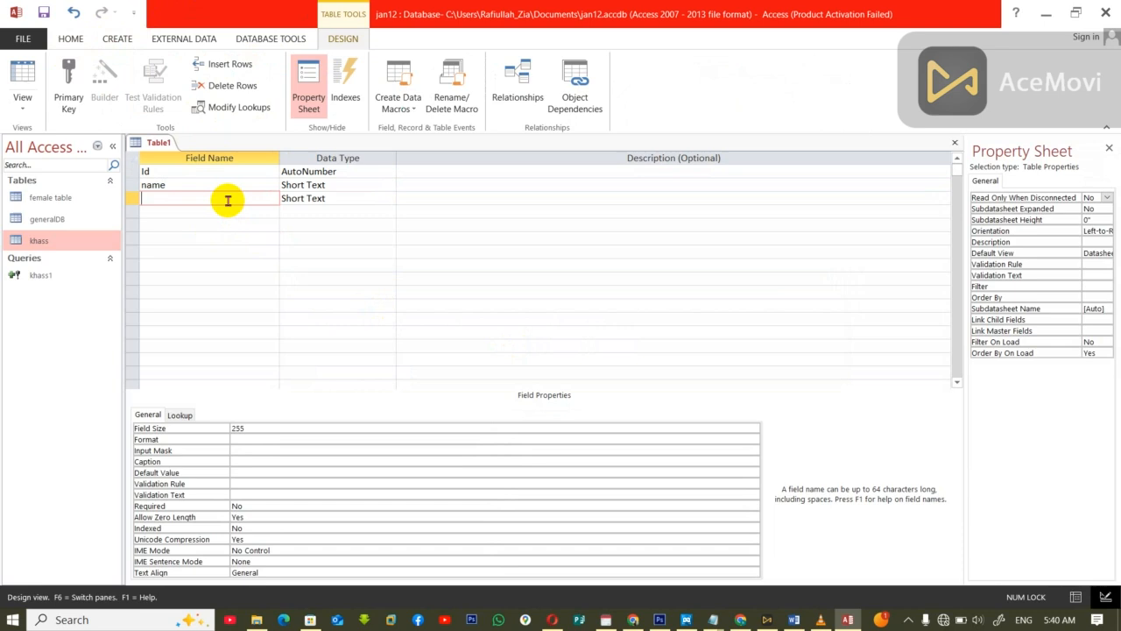
text(ob)
key(Tab)
key(Tab)
key(Tab)
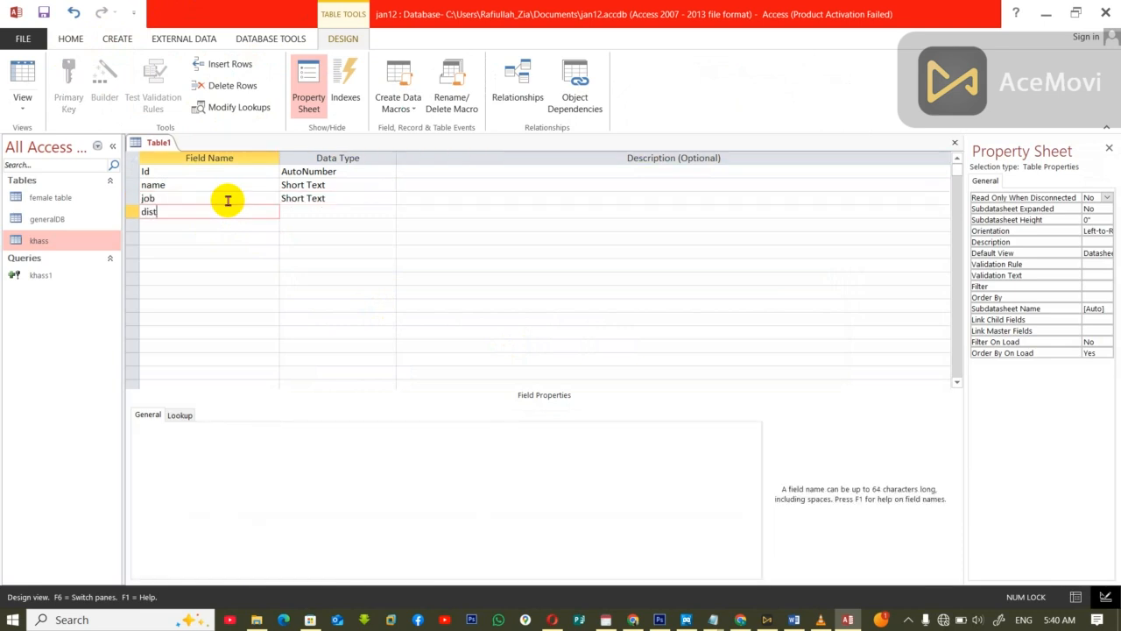
text(district)
key(Tab)
key(Tab)
key(Tab)
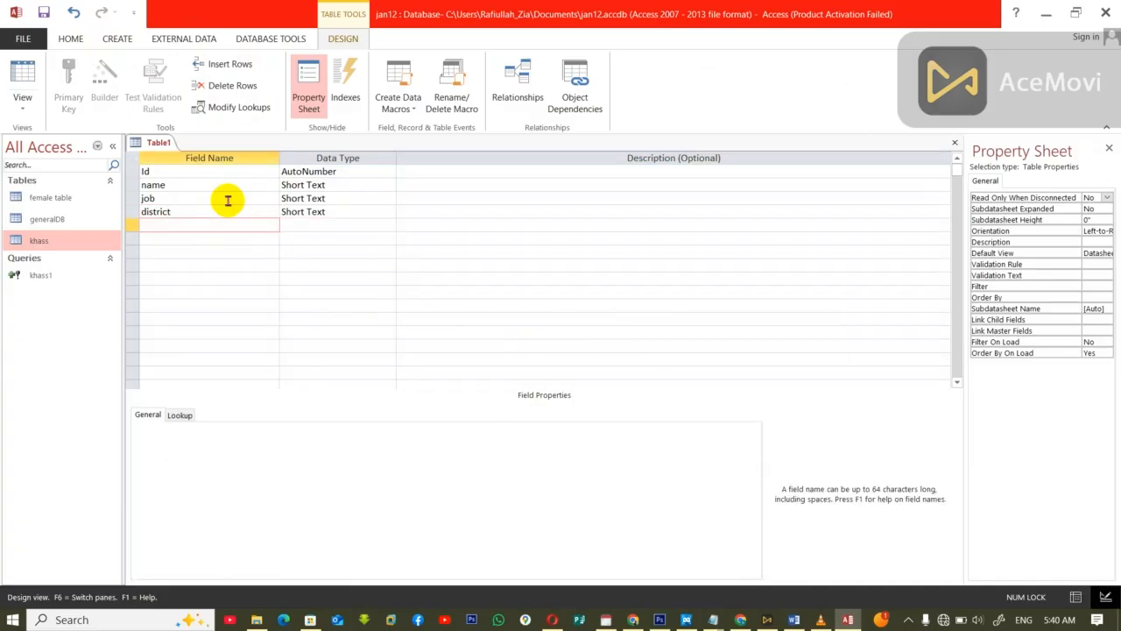
Step: Rename the district field below job as salary and set its data type to Currency
drag(222, 205, 117, 206)
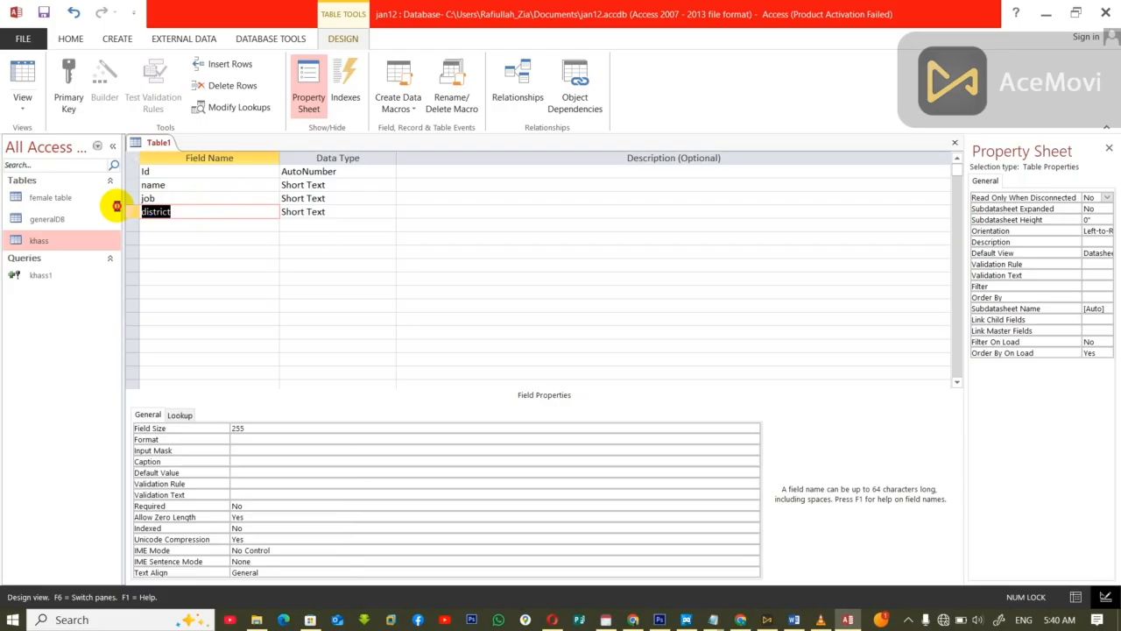
key(Tab)
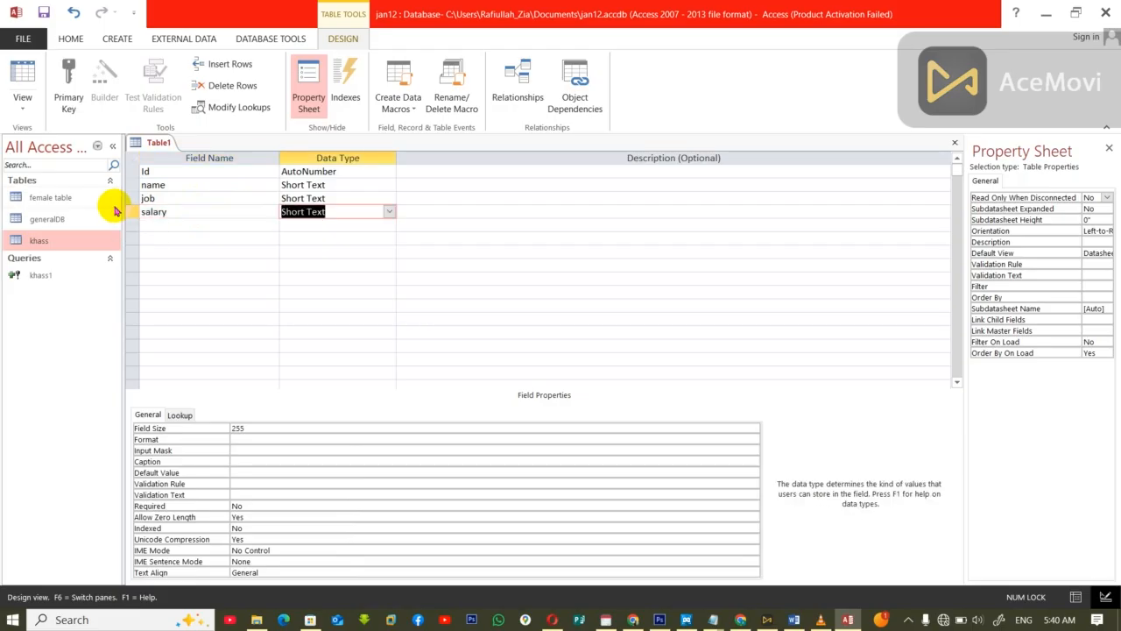
text(c)
key(Down)
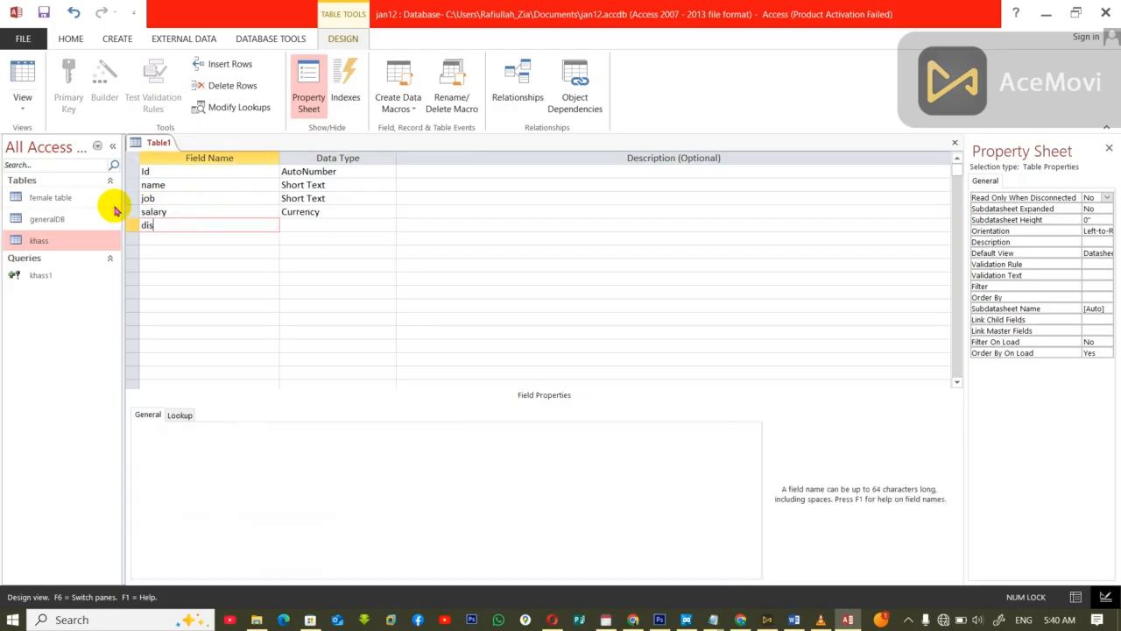
Step: Add the fields district and gender below salary, both as Short Text
text(district)
key(Tab)
key(Tab)
key(Tab)
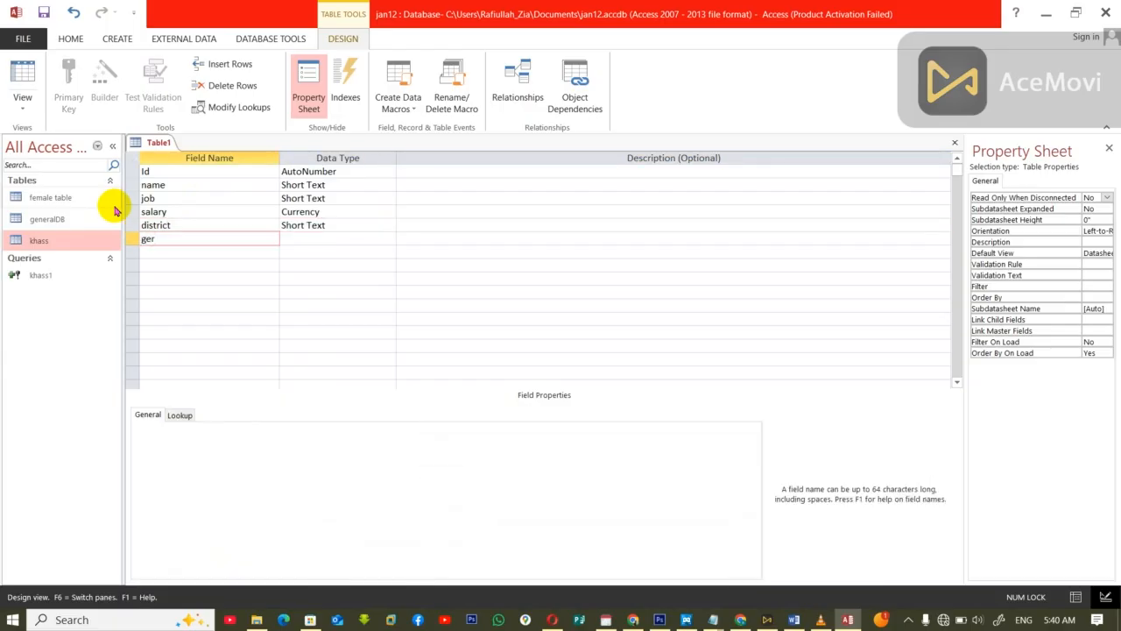
text(gender)
key(Tab)
key(Tab)
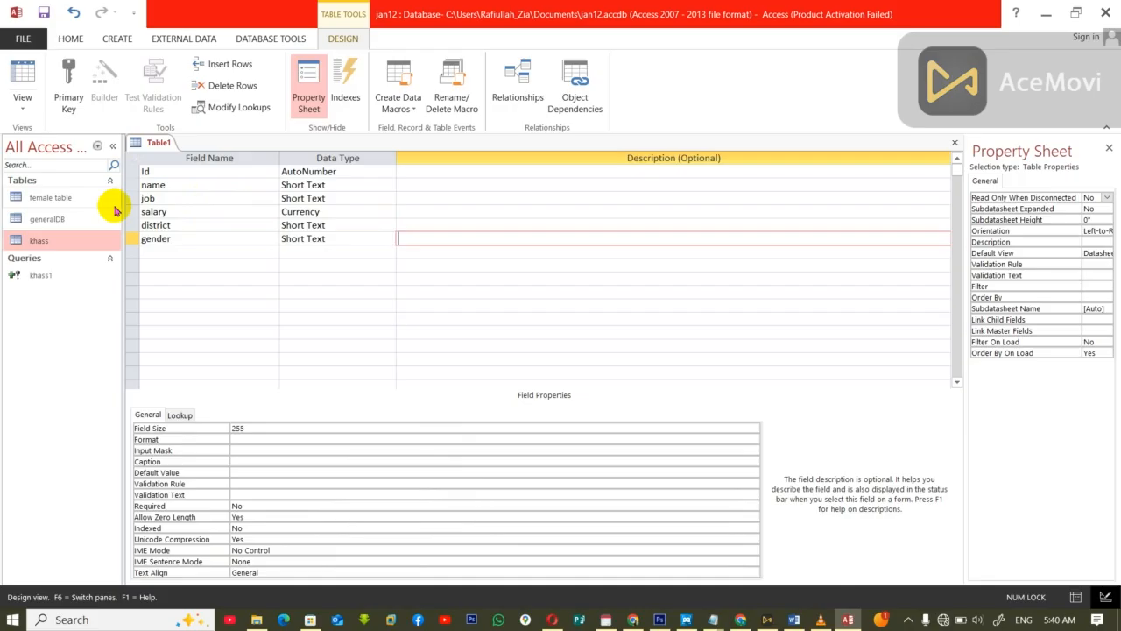
Step: Close the new table, saving it as Male without creating a primary key
key(ctrl+w)
click(510, 351)
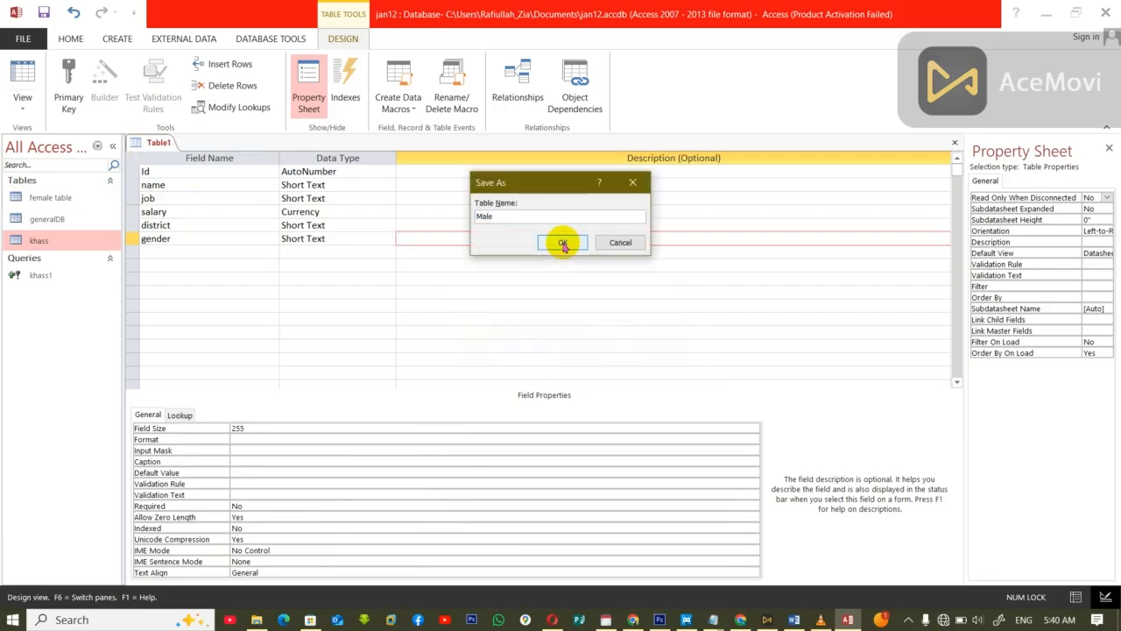
click(562, 243)
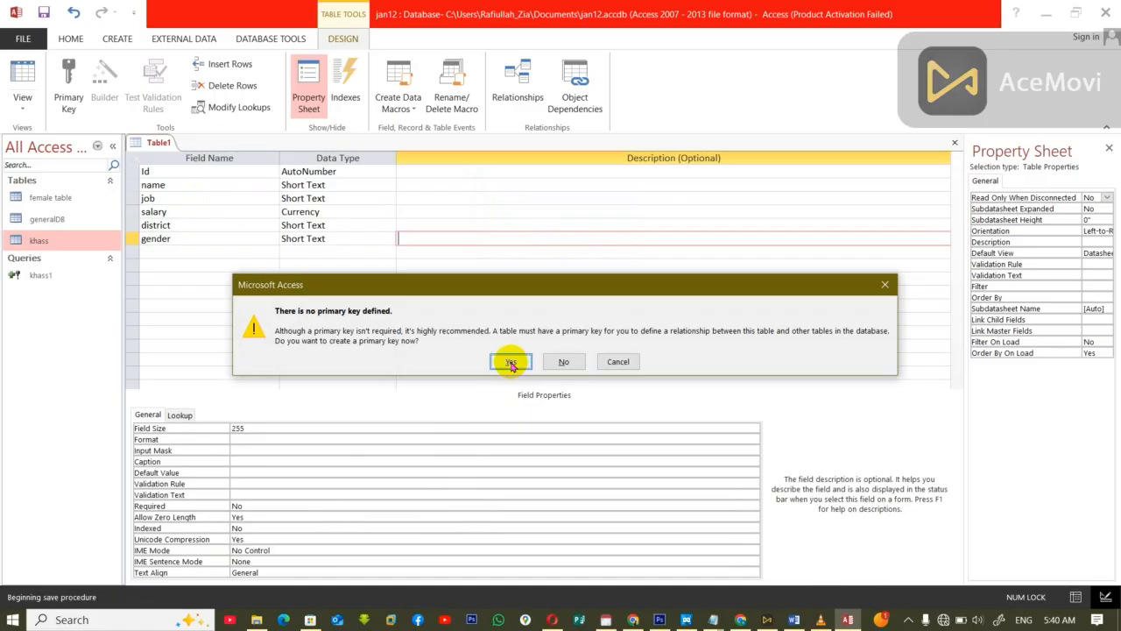
click(568, 361)
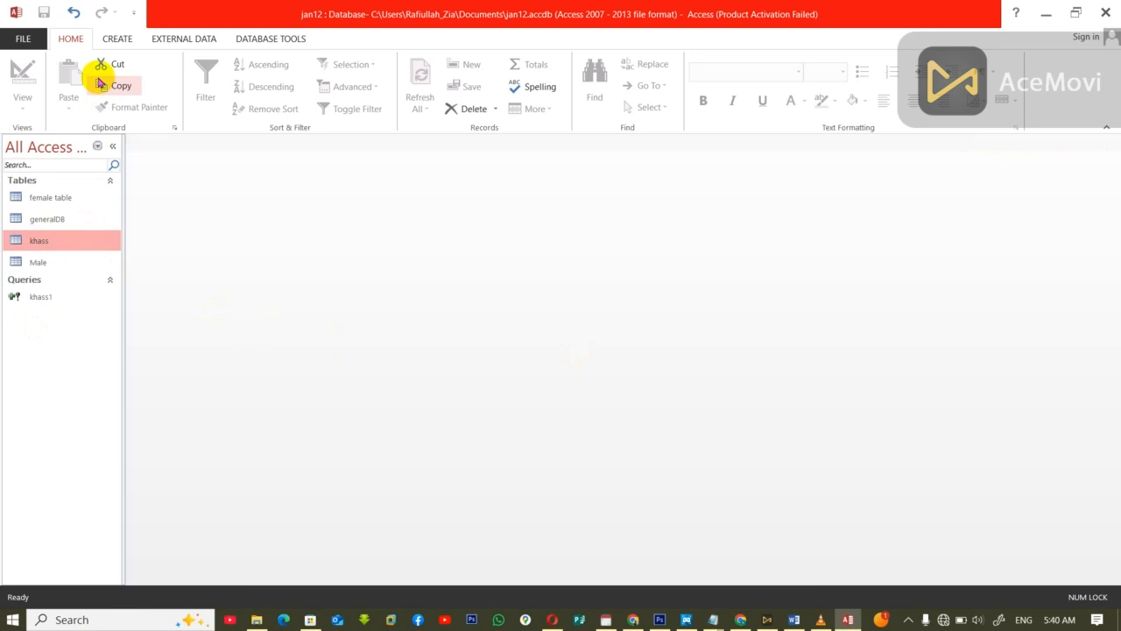
Step: Create a query design based on the generalDB table with all its fields, from ID through gender, in the grid
click(107, 43)
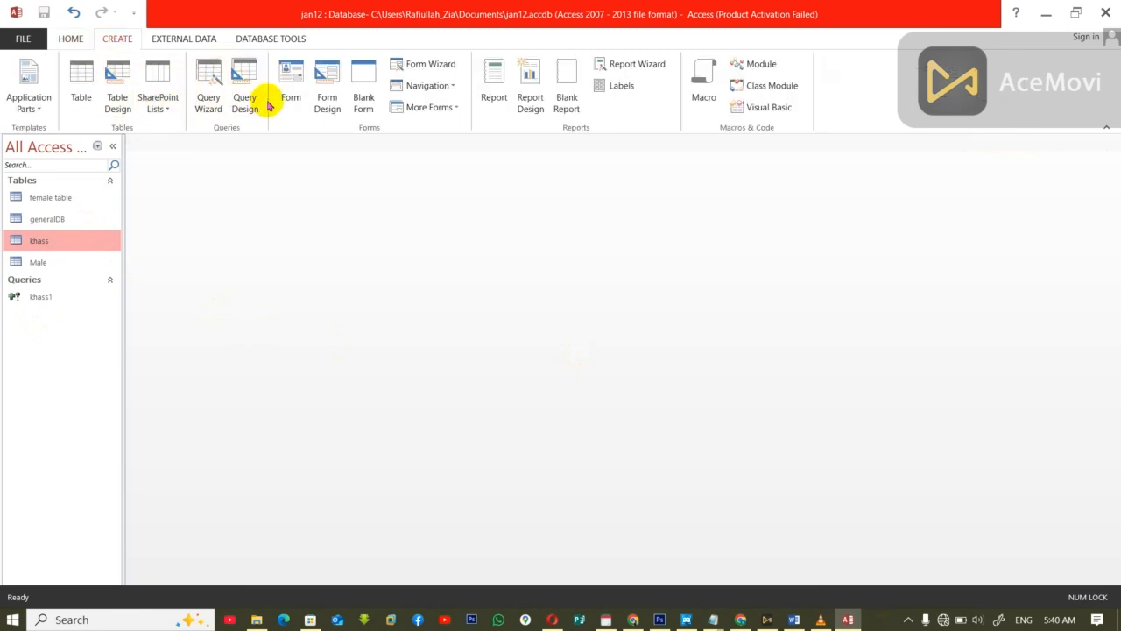
click(246, 102)
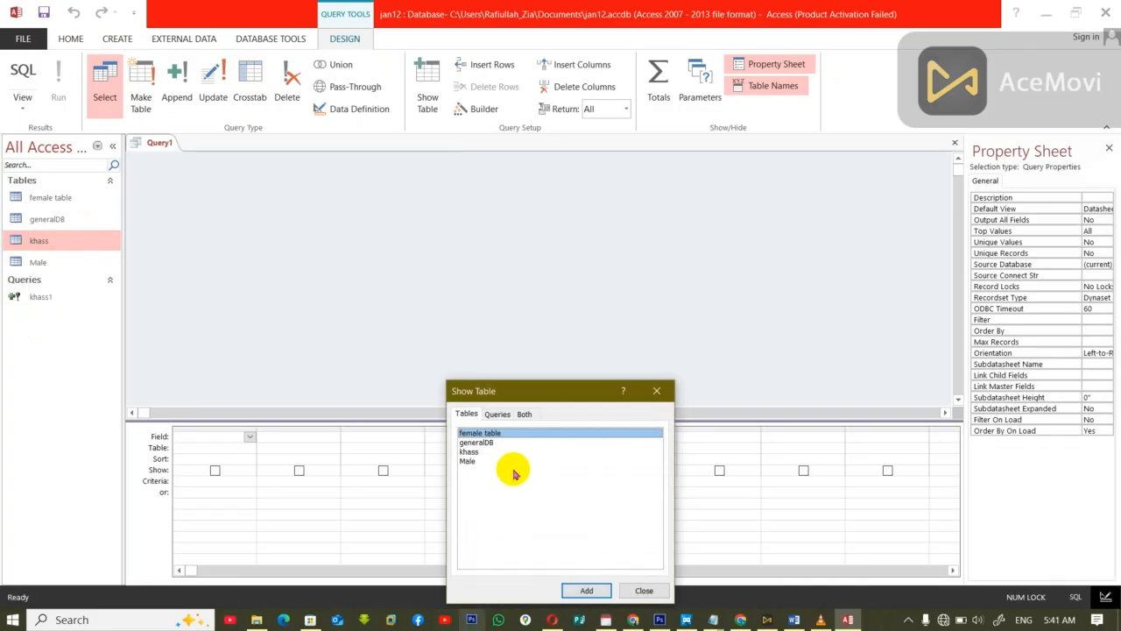
click(475, 443)
click(585, 589)
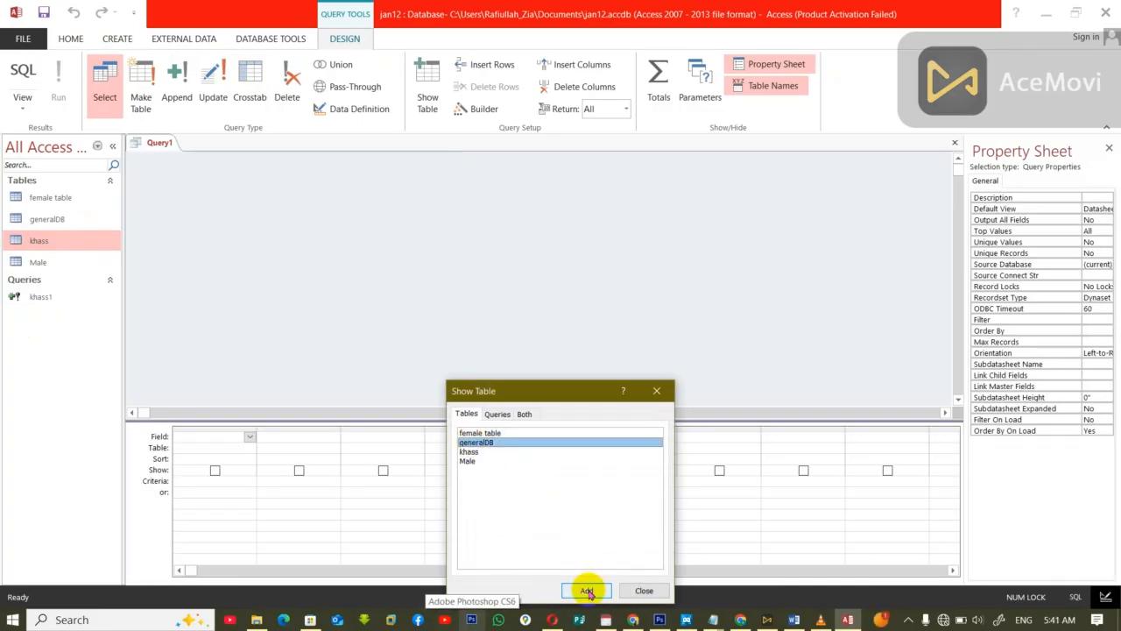
click(644, 590)
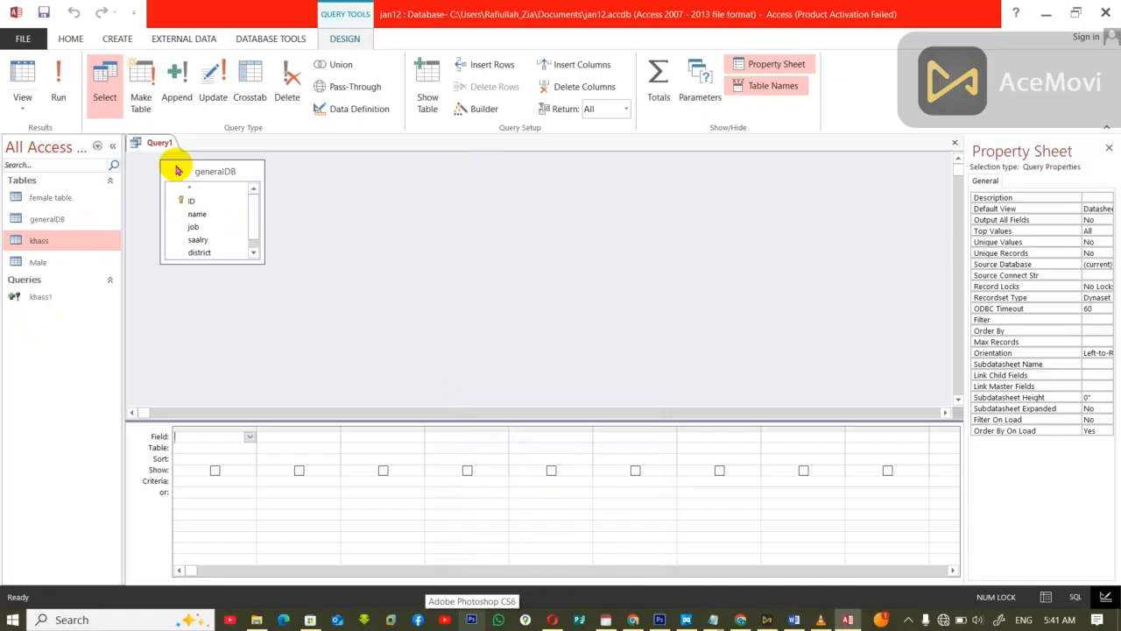
double_click(202, 175)
drag(194, 192, 202, 441)
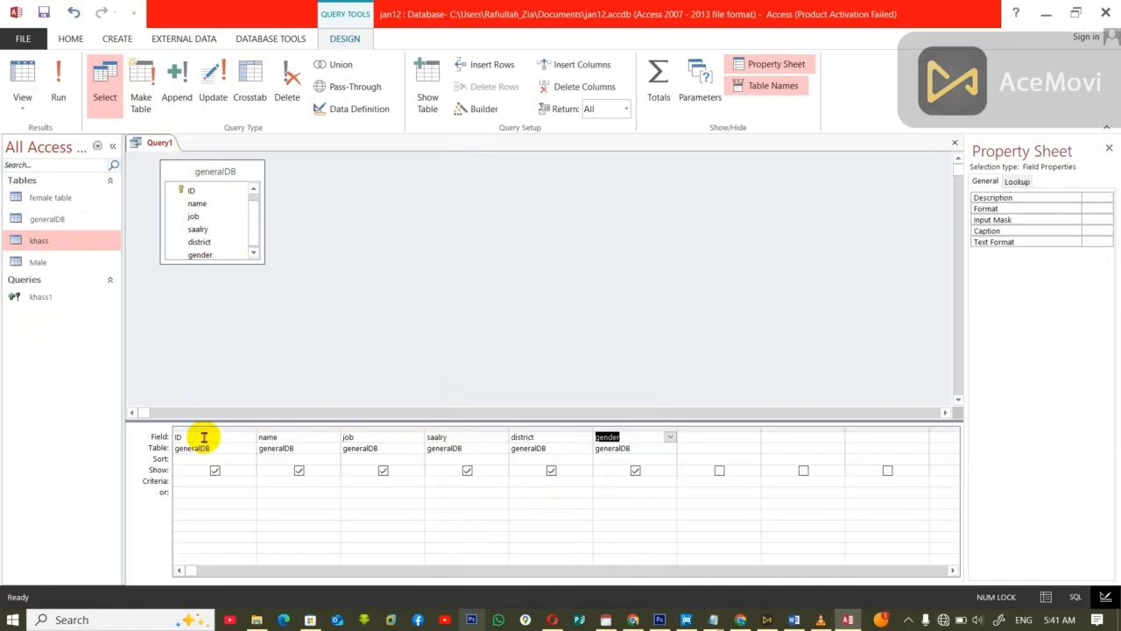
Step: Set the criteria of the gender field to the parameter [Male]
click(635, 480)
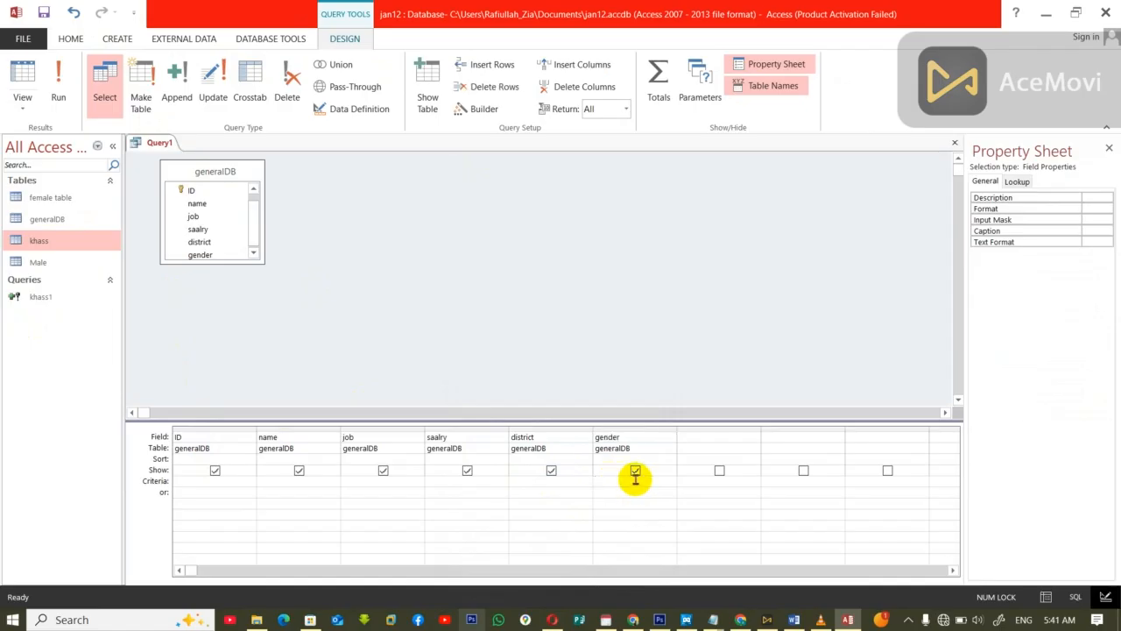
text(Ma)
key(Return)
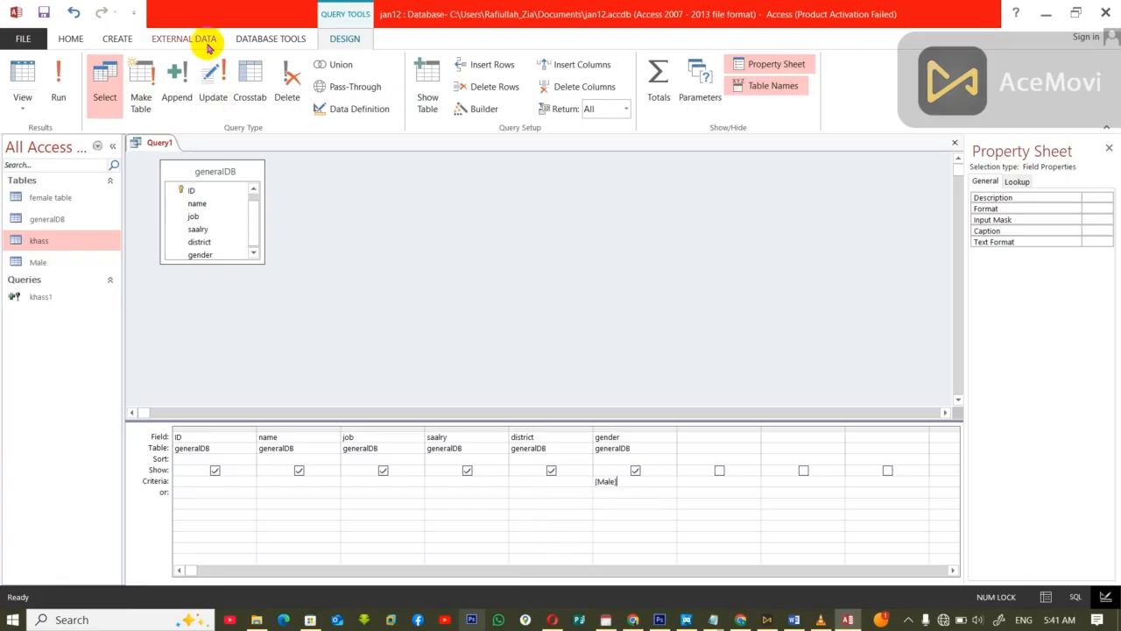
Step: Convert the query to an append query targeting the Male table in the current database
click(176, 88)
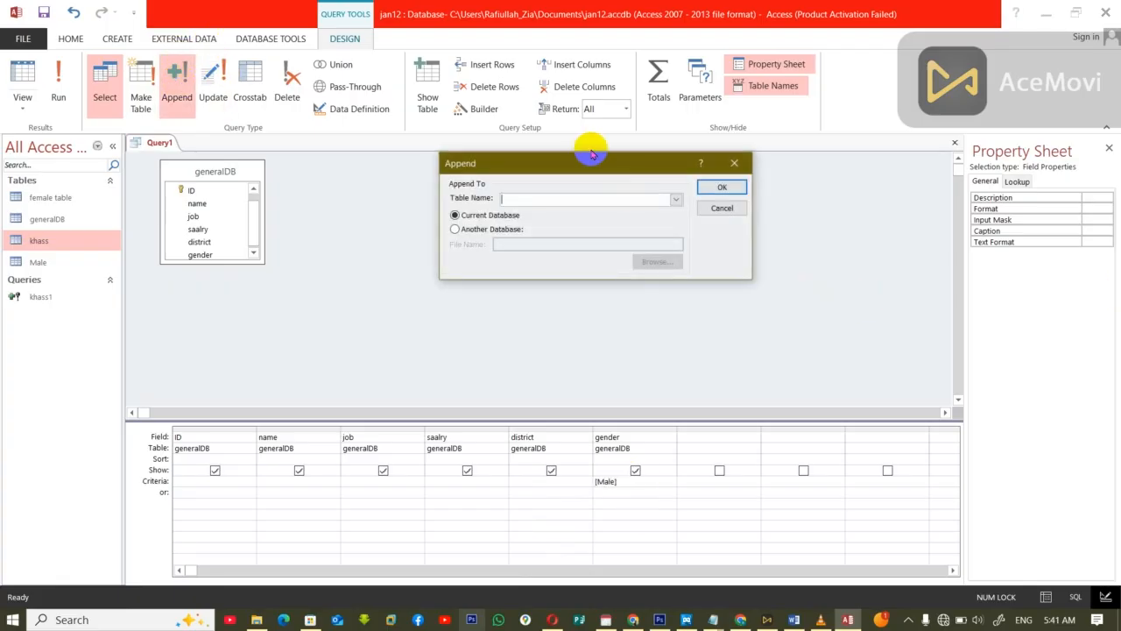
click(675, 198)
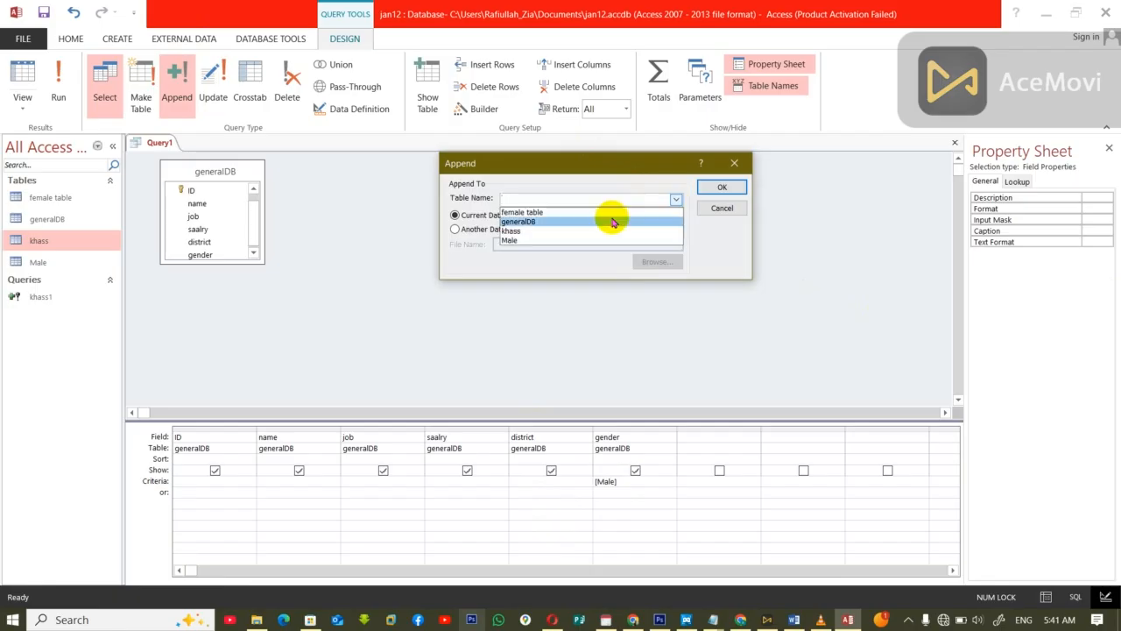
click(547, 240)
click(722, 188)
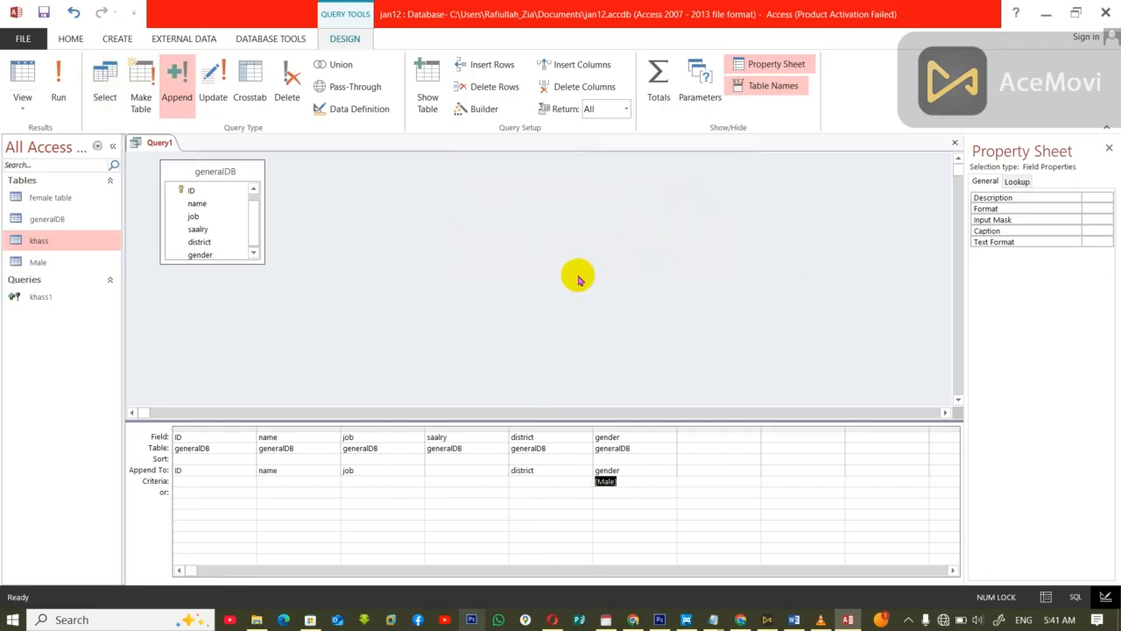
Step: Close the append query and save it under the name Male1
click(513, 350)
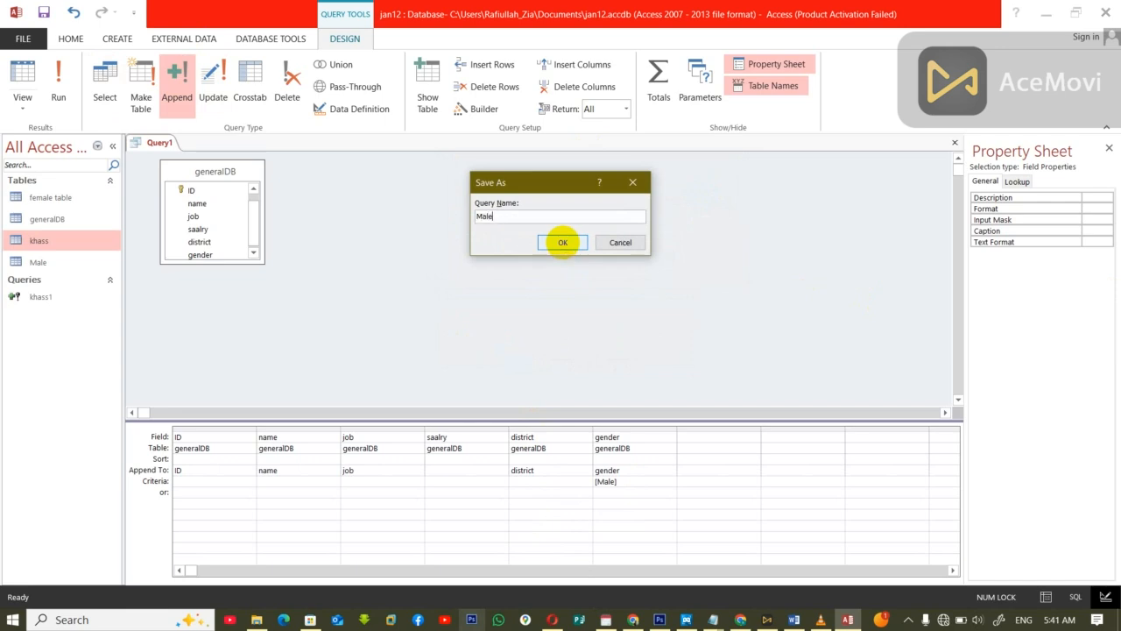
click(563, 244)
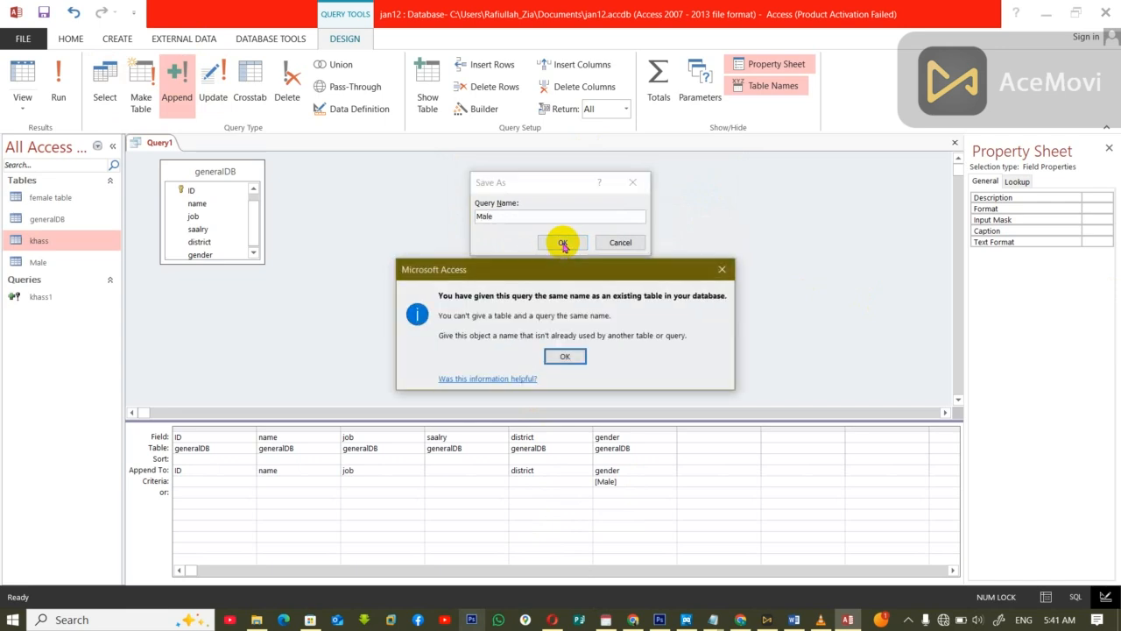
key(Return)
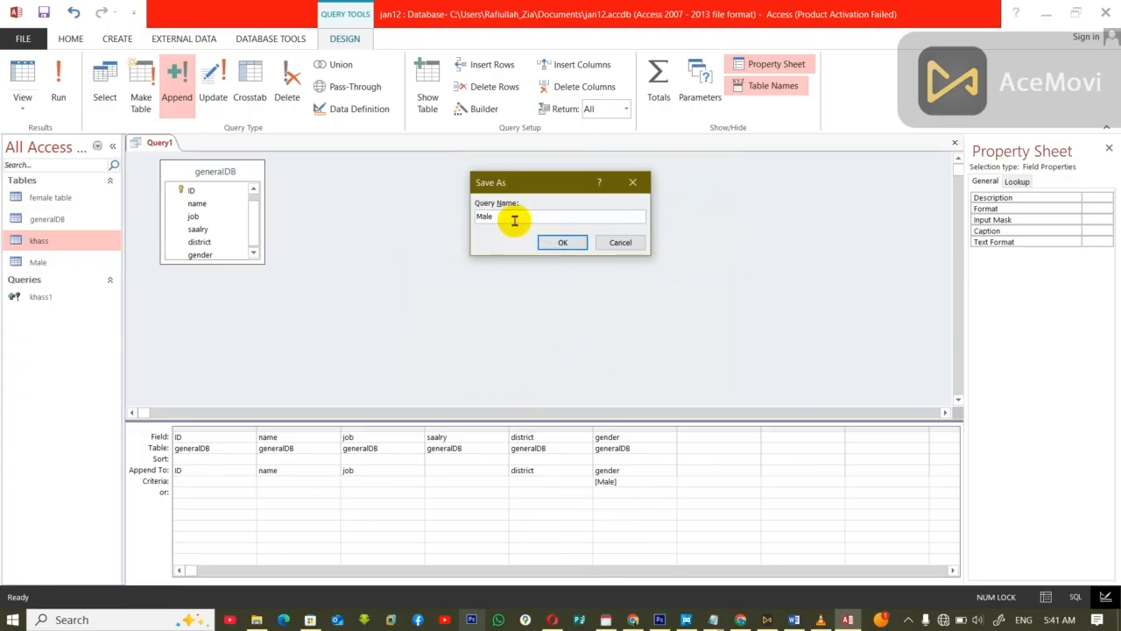
key(Return)
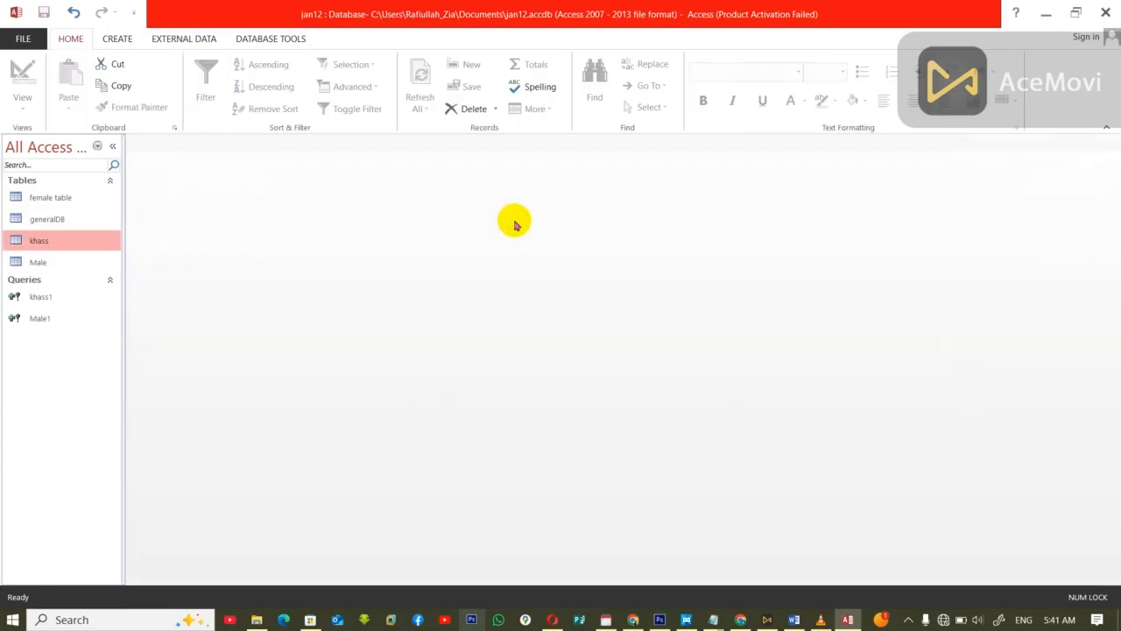
Step: Check the Male table, run the Male1 append query for the male records and confirm the append
double_click(37, 263)
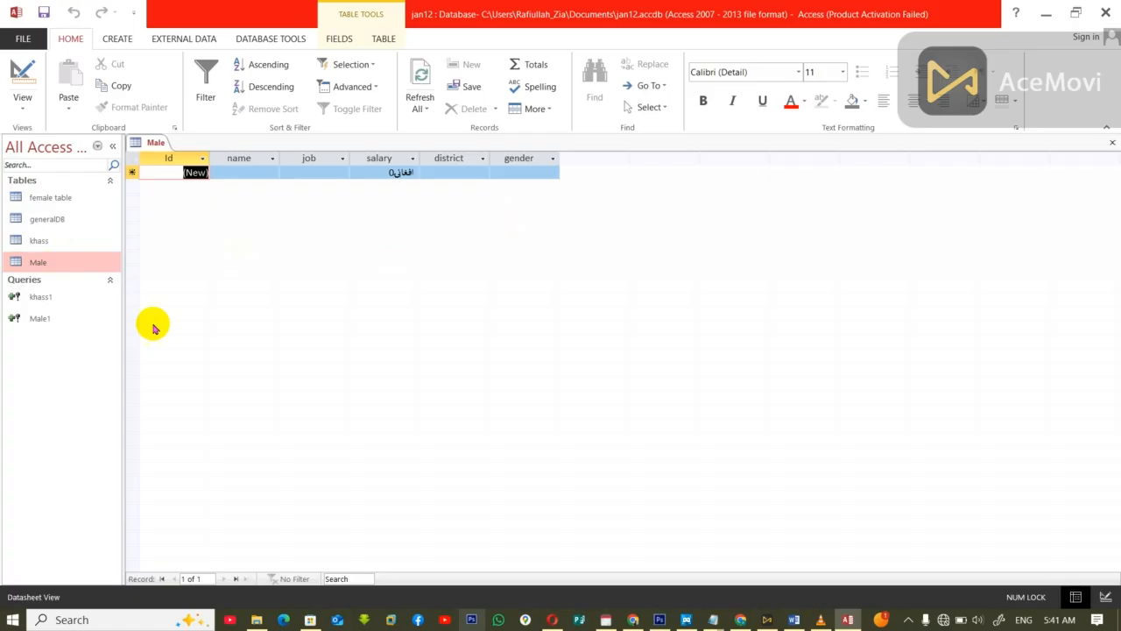
key(ctrl+w)
double_click(38, 319)
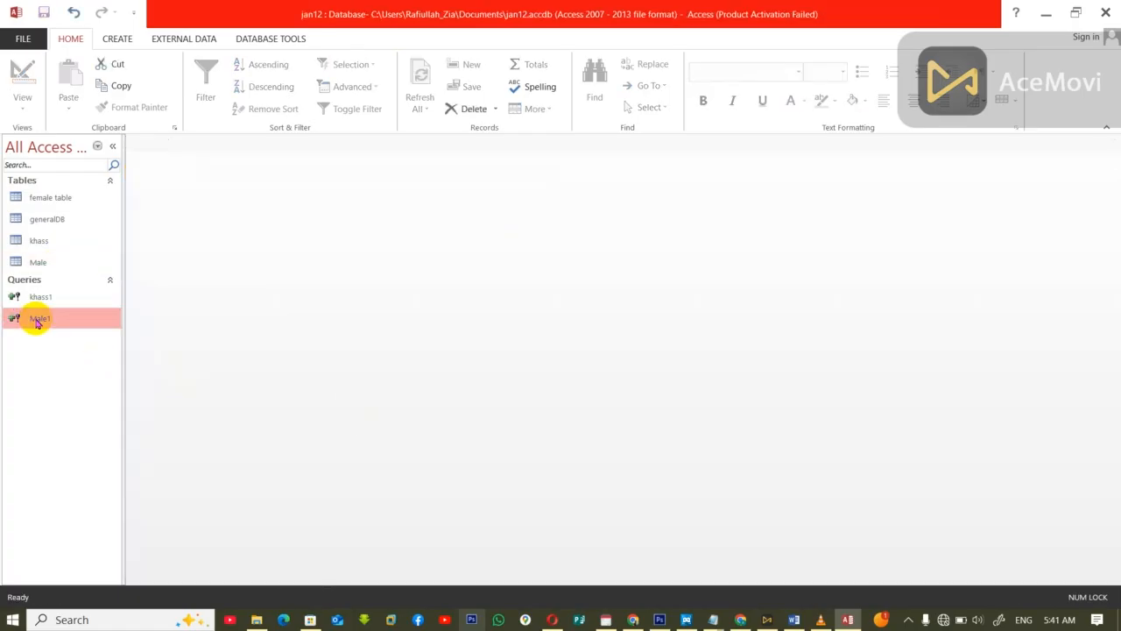
click(513, 367)
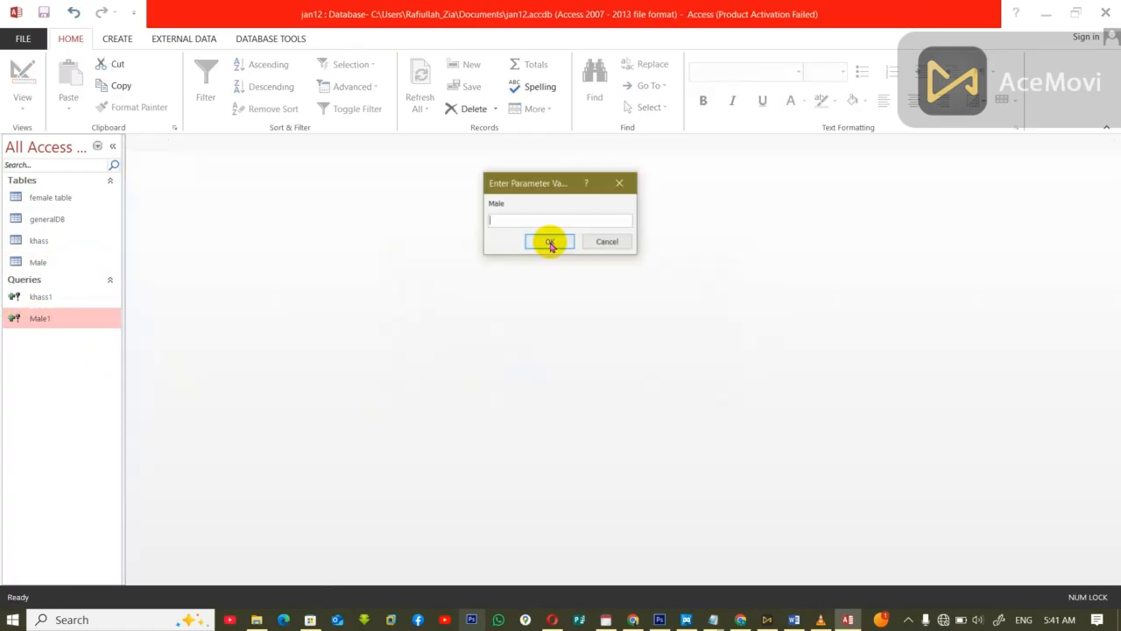
click(550, 244)
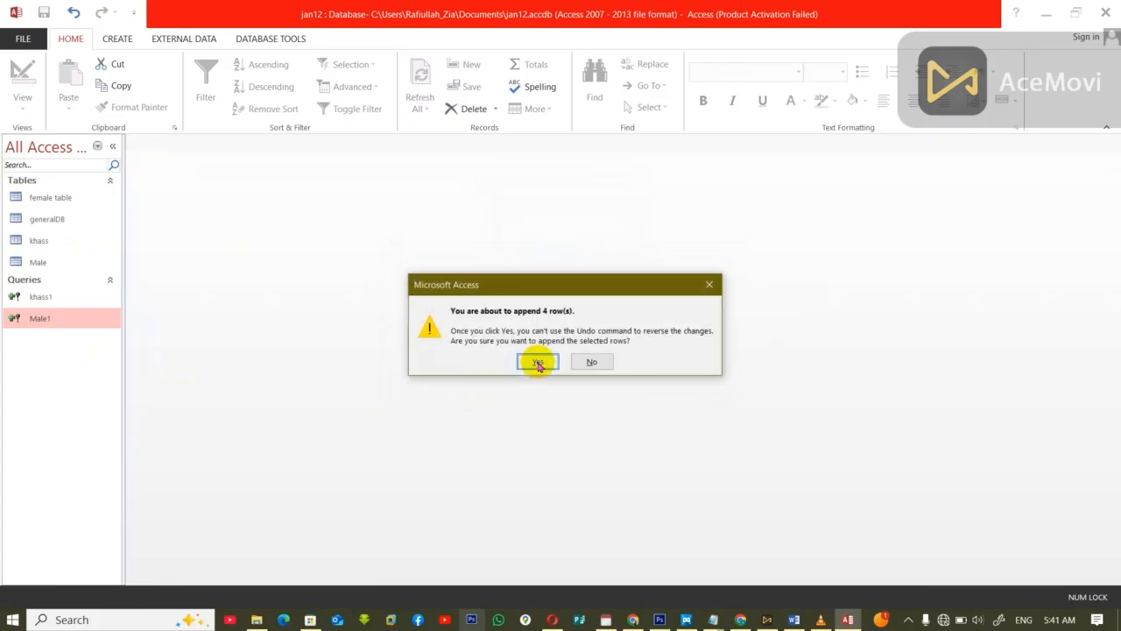
click(537, 362)
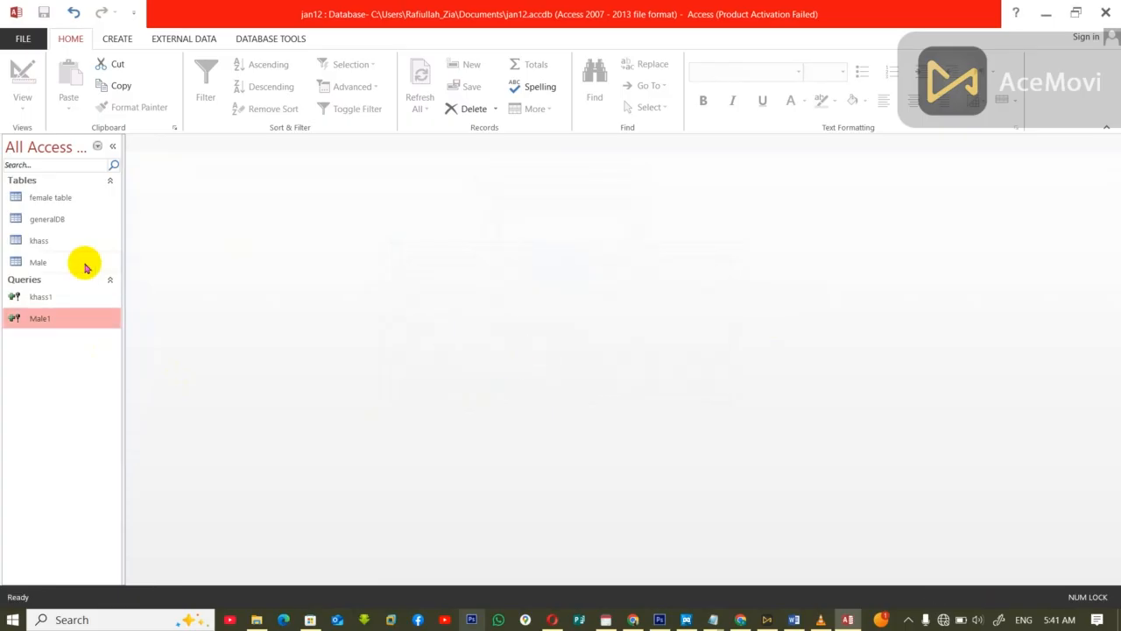
Step: Examine the appended records in the Male table and compare them with the records of generalDB
double_click(37, 263)
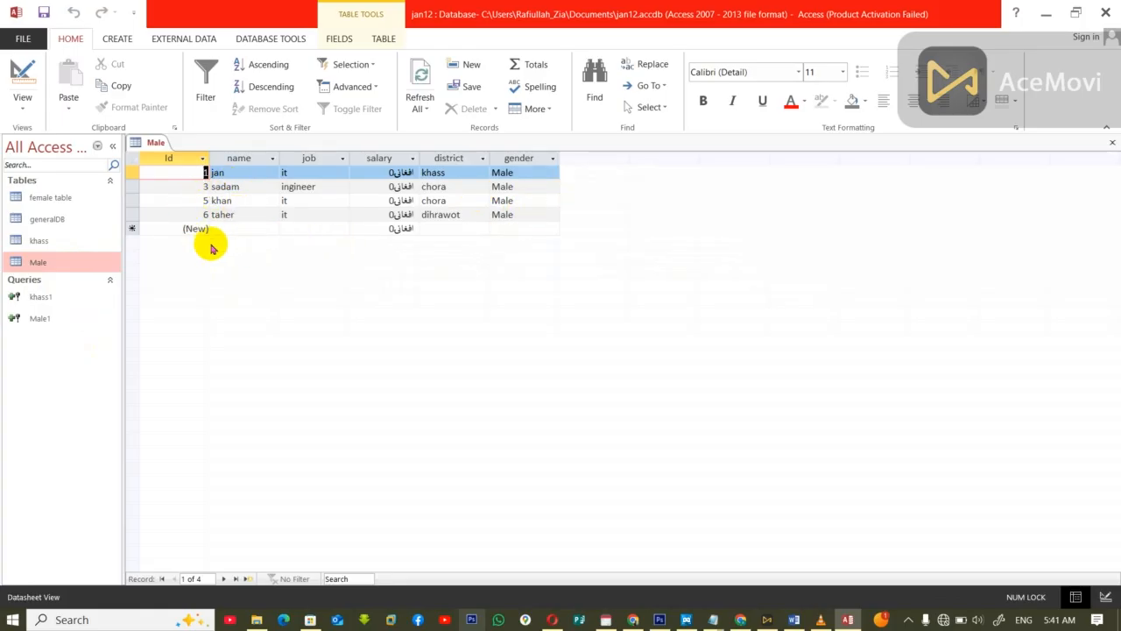
key(ctrl+w)
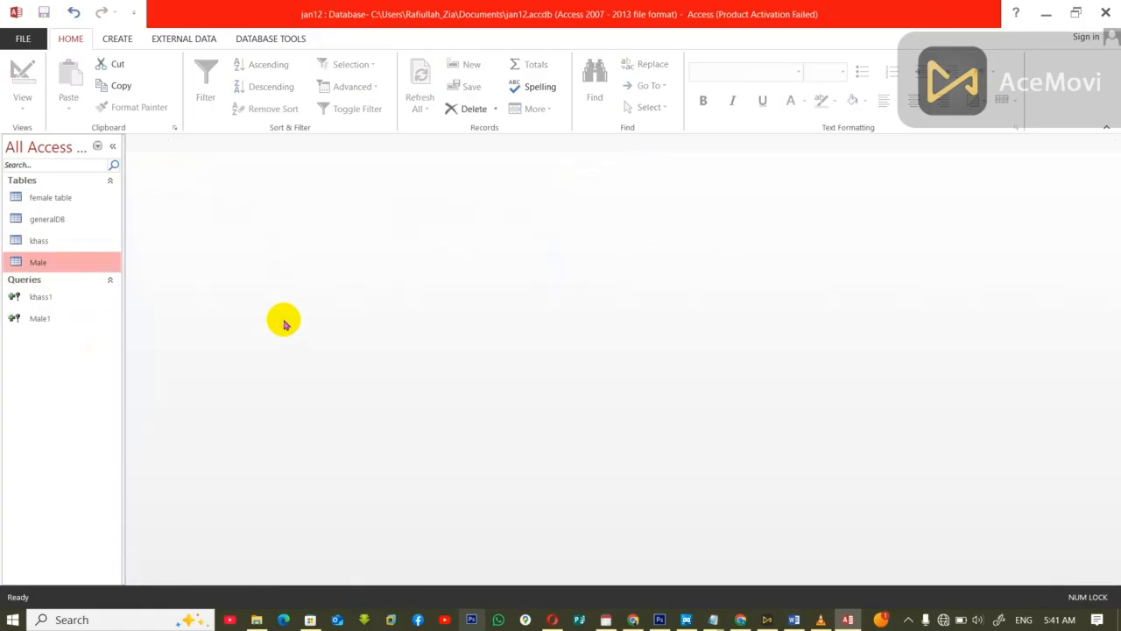
double_click(38, 220)
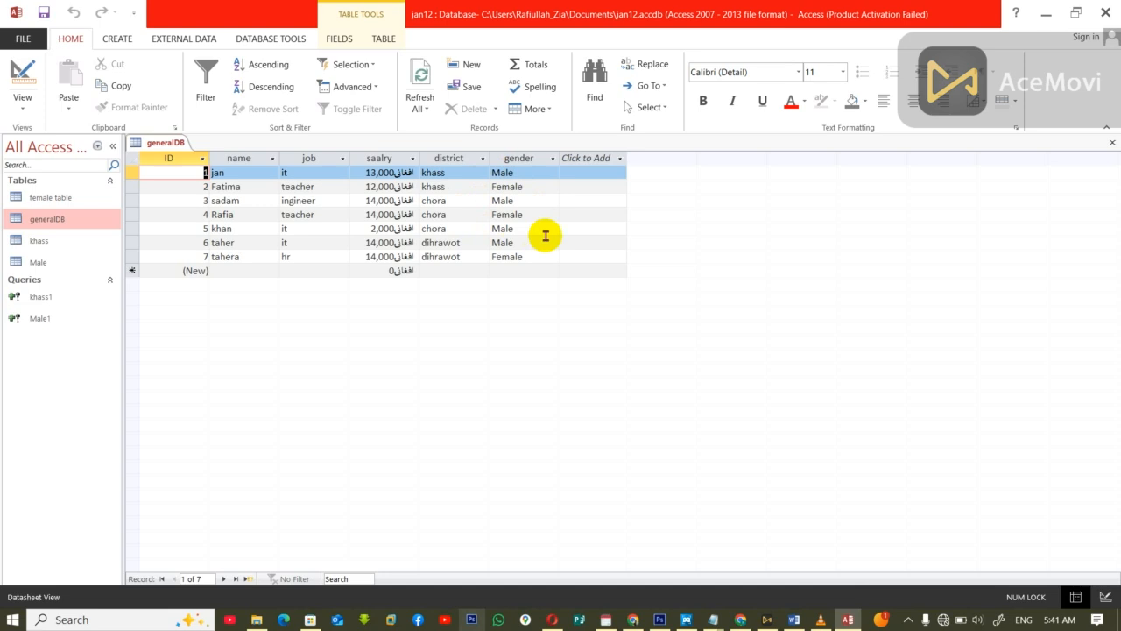
key(ctrl+w)
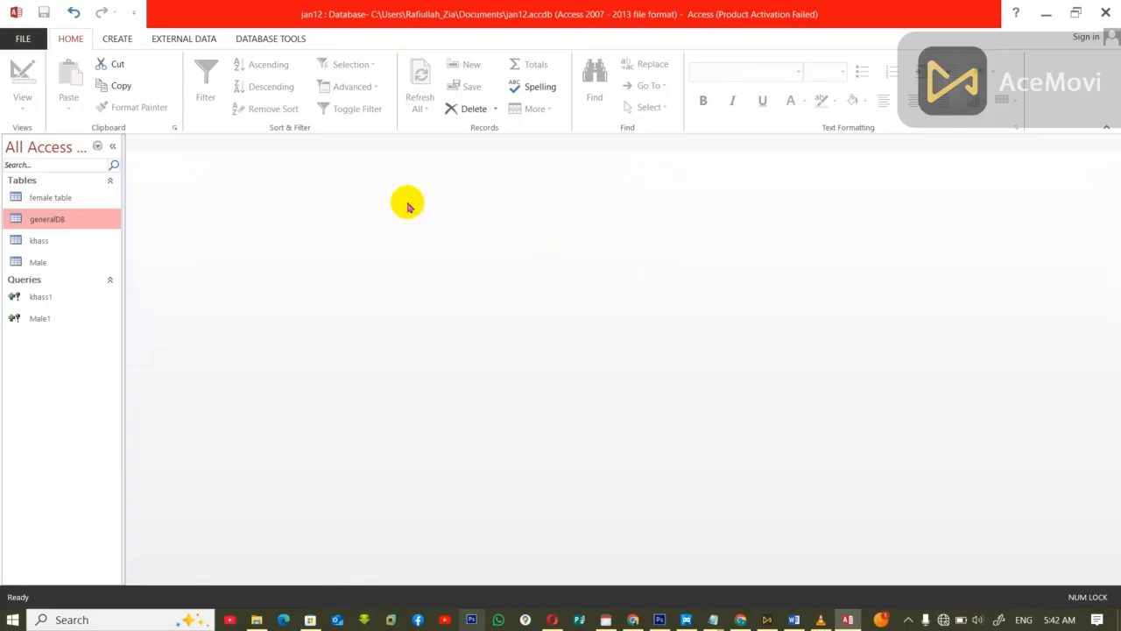
Step: Start a new table design with an ID field of data type AutoNumber
click(117, 39)
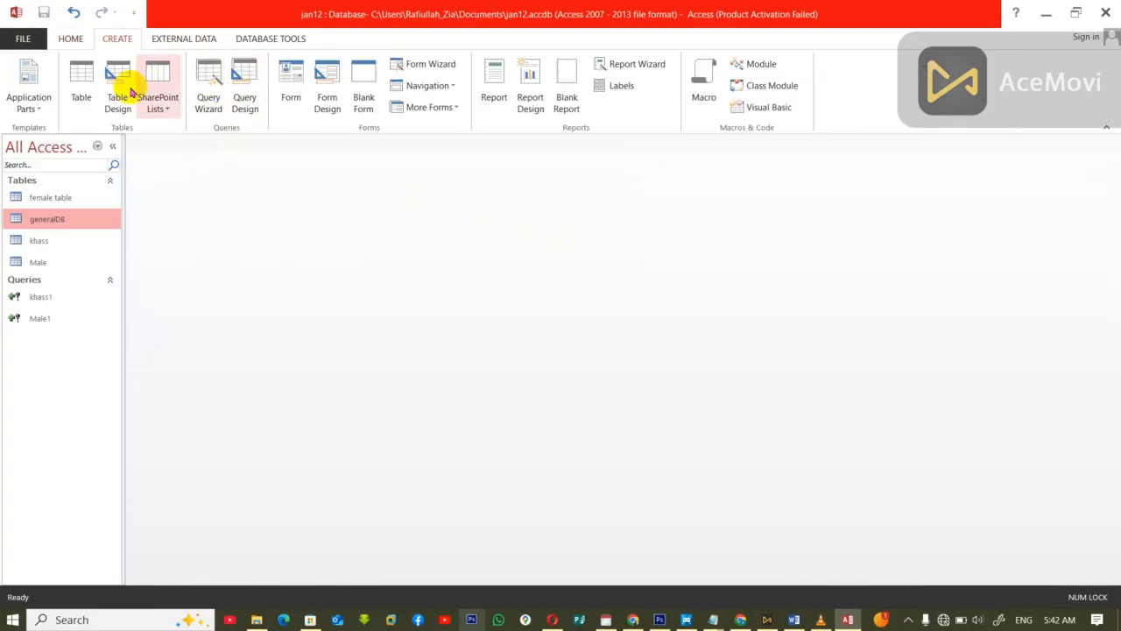
click(115, 85)
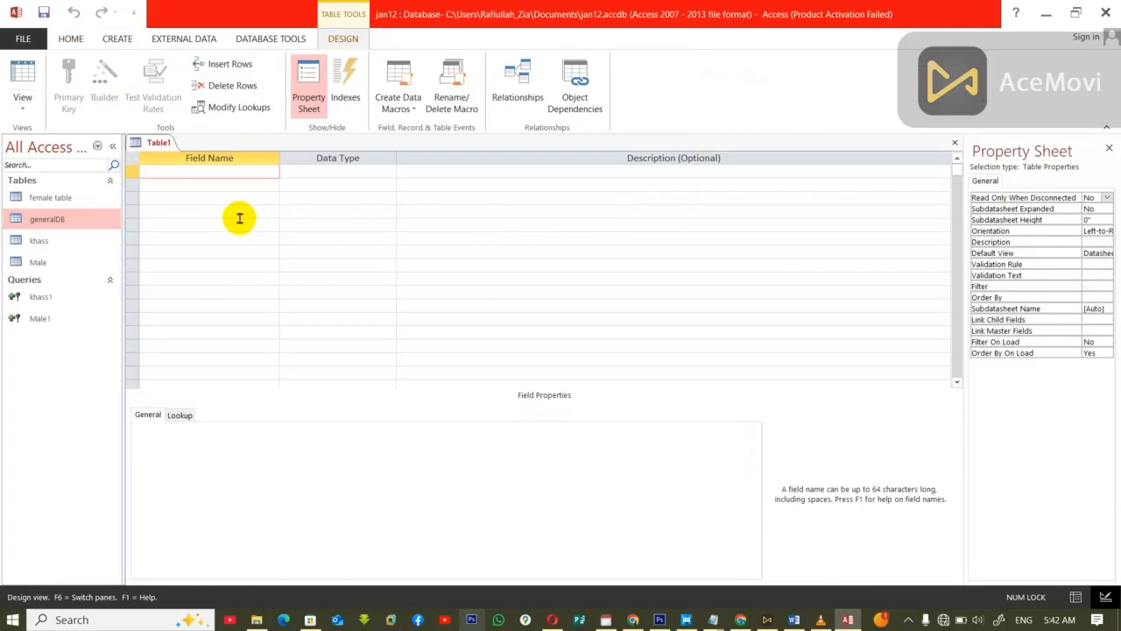
text(ID)
key(Tab)
key(Return)
key(Return)
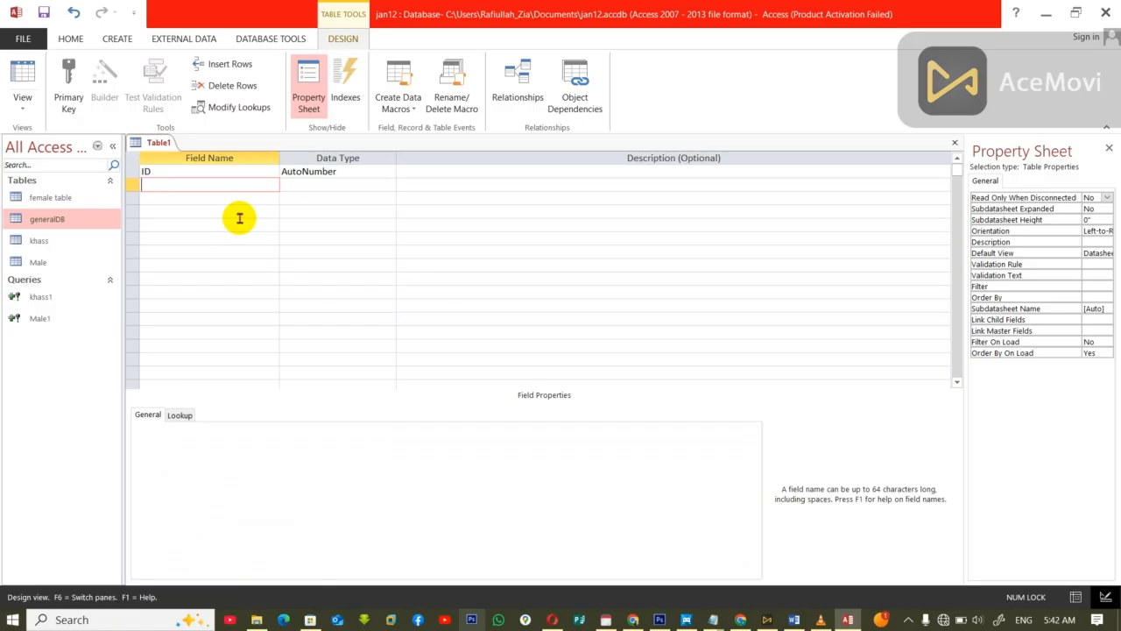
Step: Add the fields name and job to the table design, both as Short Text
text(name)
key(Return)
click(508, 346)
key(Return)
key(Return)
text(job)
key(Return)
key(Return)
Step: Add the field salqry as Currency and the fields district and gender as Short Text
key(Return)
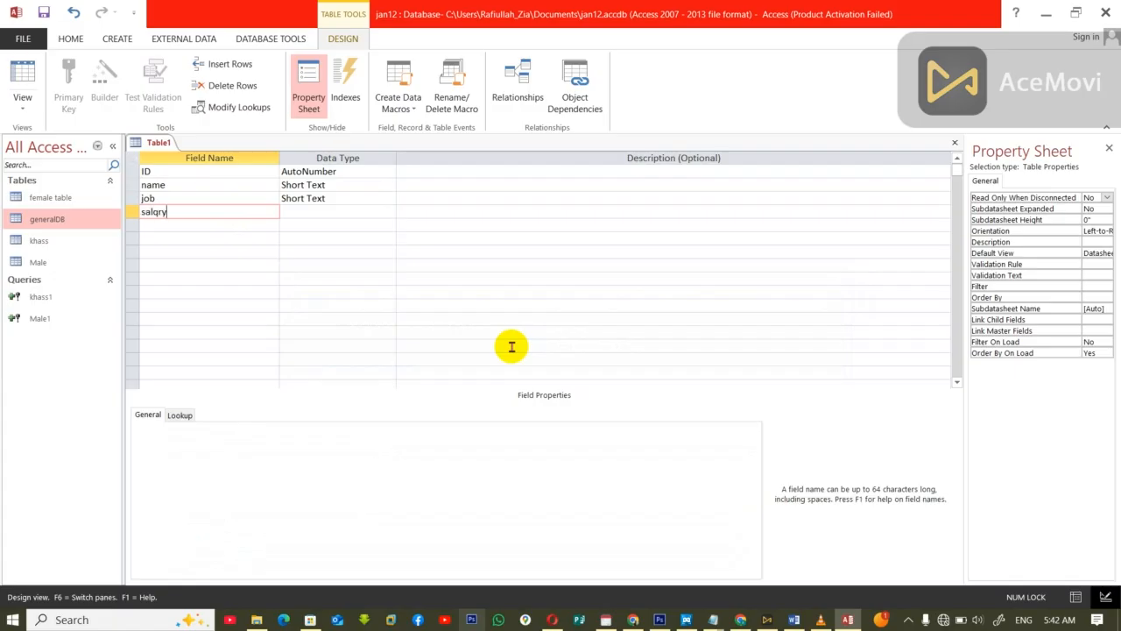
text(salqry)
key(Return)
text(Currency)
key(Return)
key(Return)
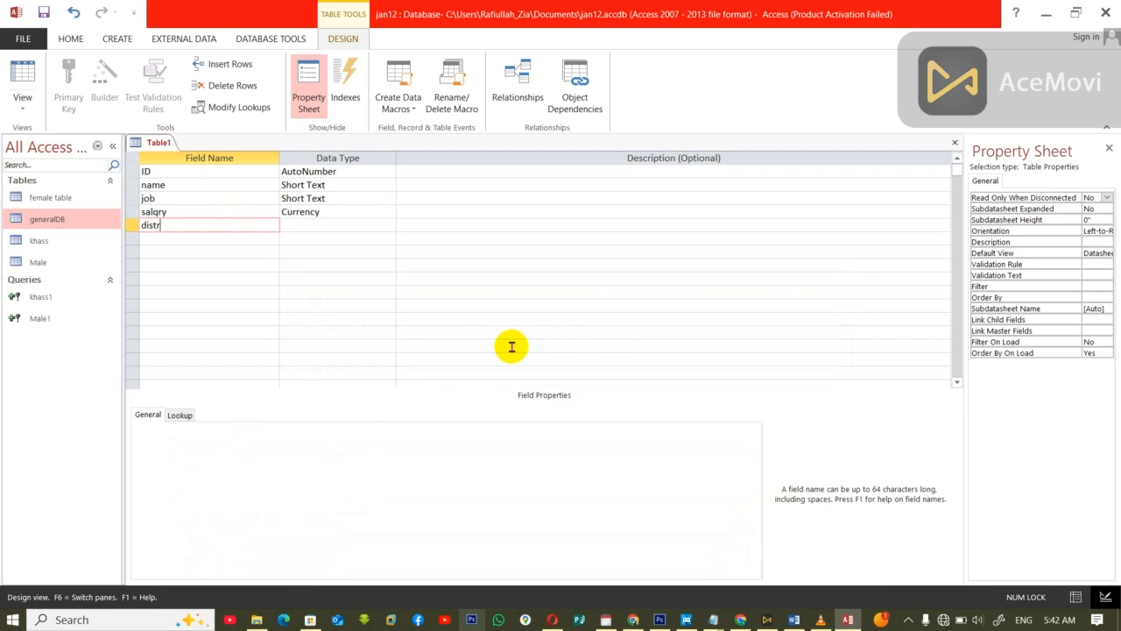
text(district)
key(Return)
key(Return)
key(Return)
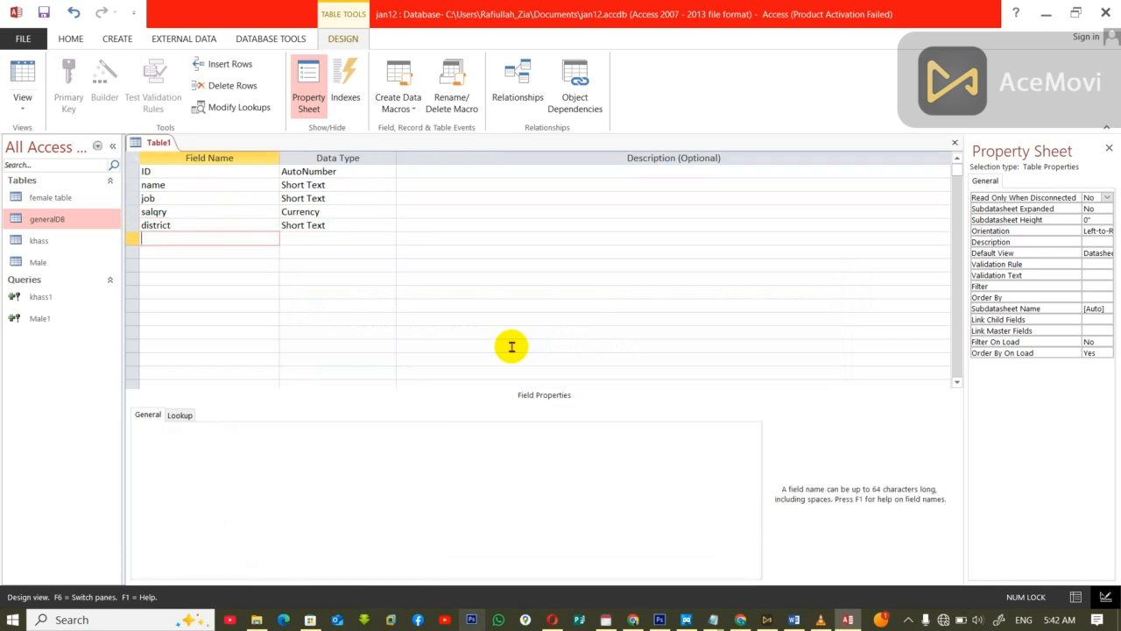
text(gender)
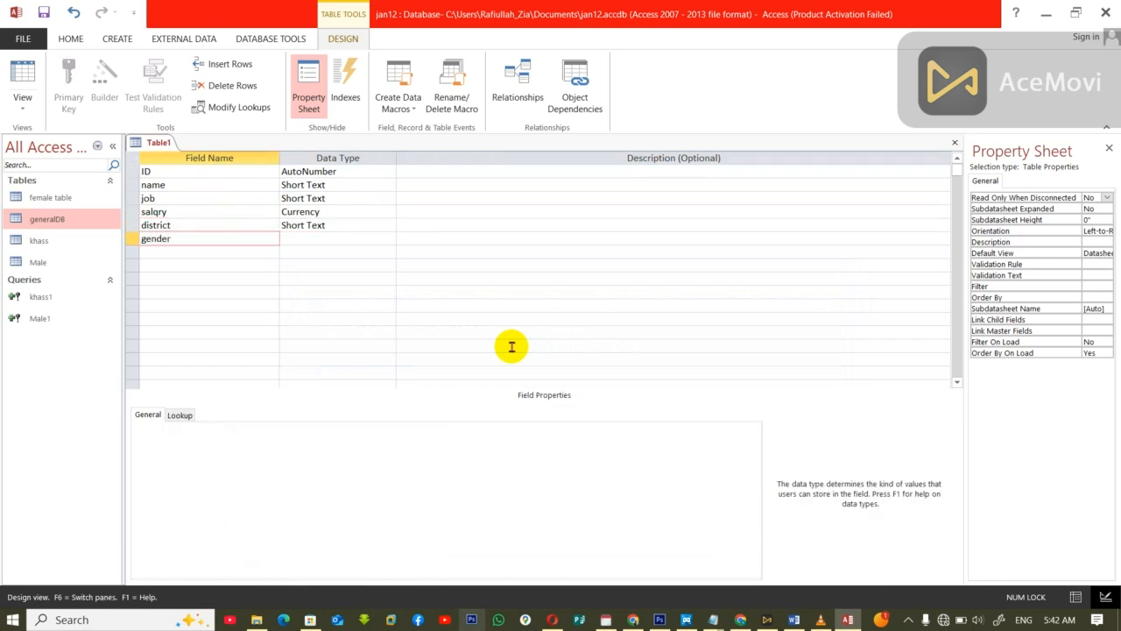
key(Return)
Step: Close the new table design and save it under the name chora
key(ctrl+w)
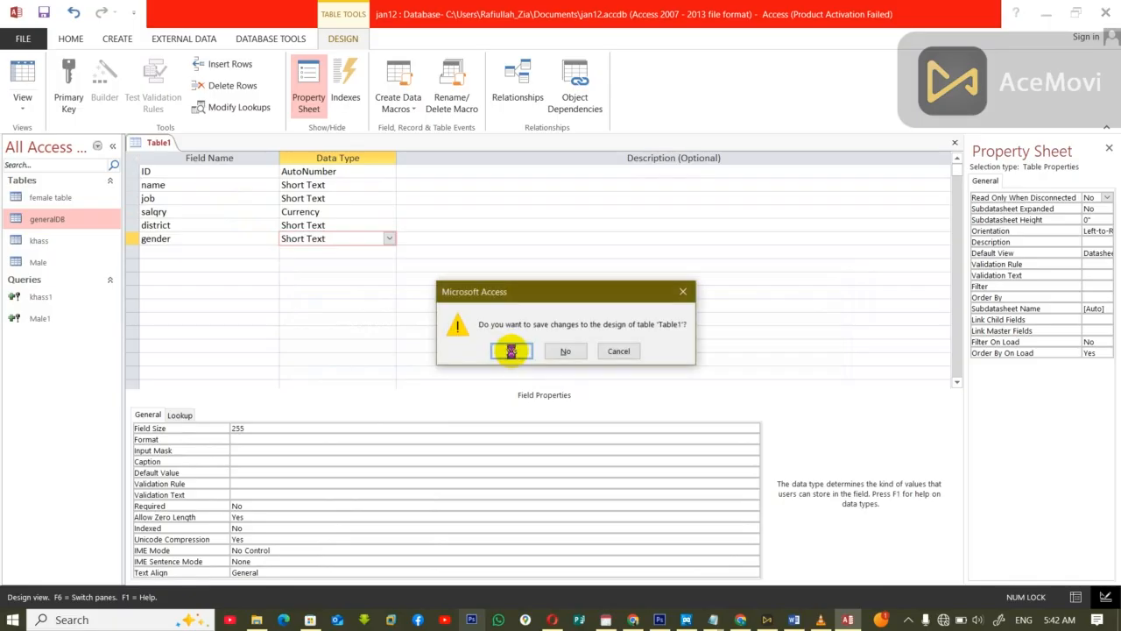
click(511, 349)
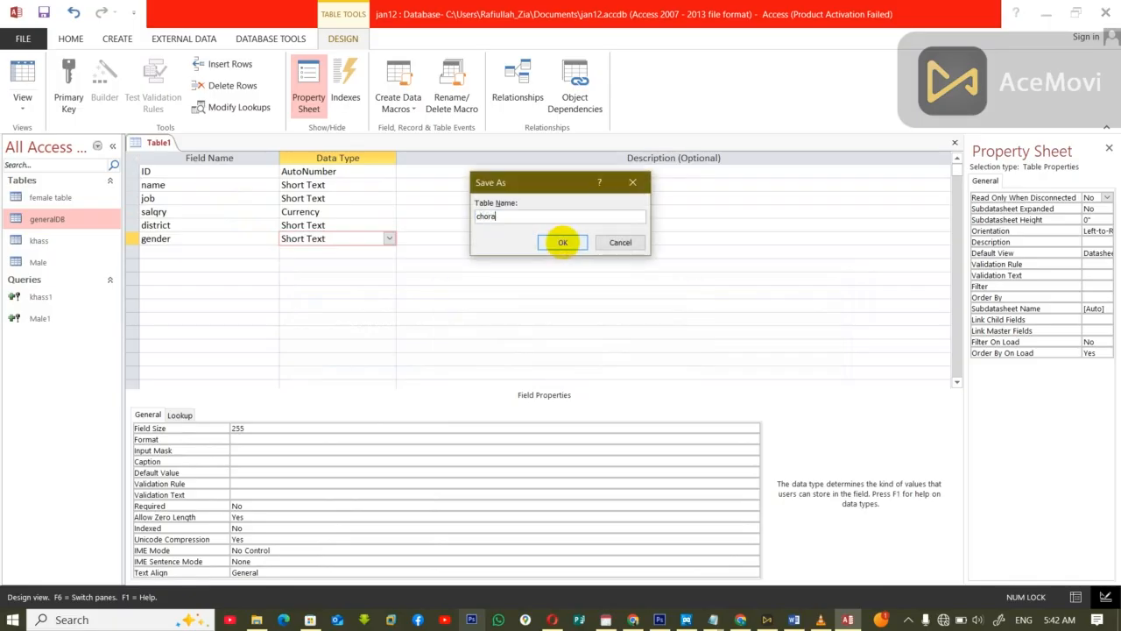
click(562, 241)
click(513, 358)
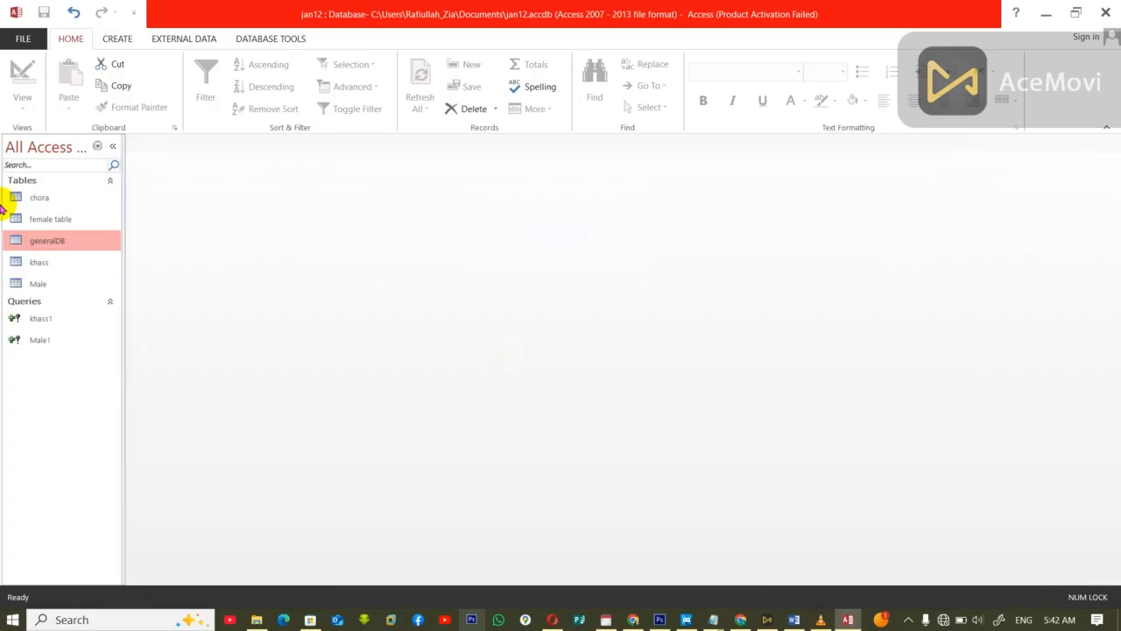
Step: Create a query design based on the female table with all its fields, from ID through gender, in the grid
click(128, 41)
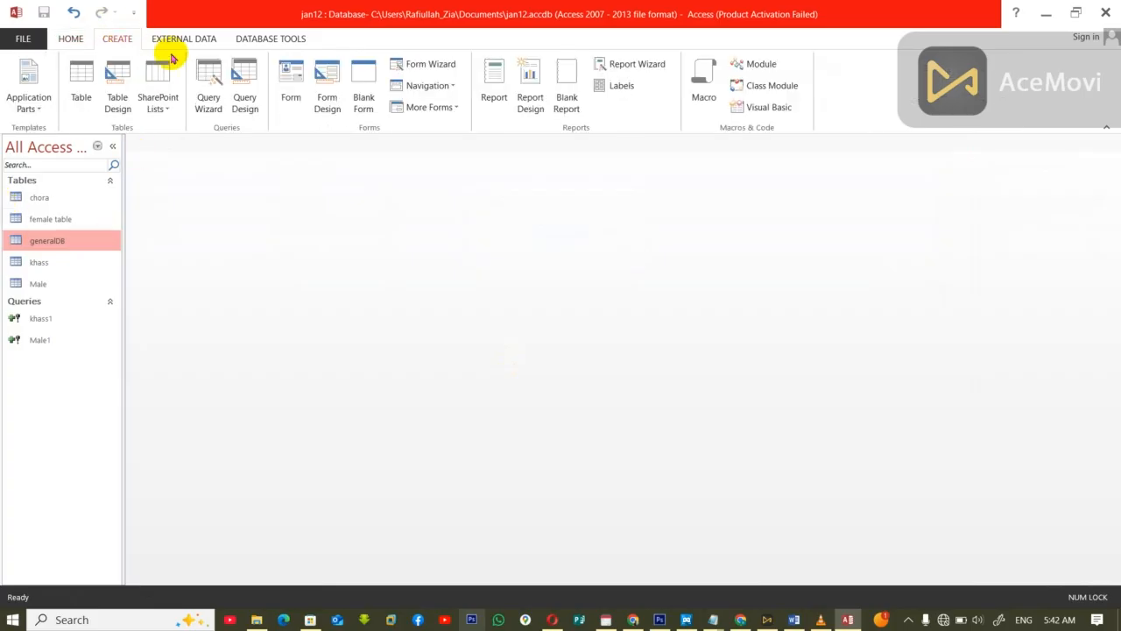
click(246, 79)
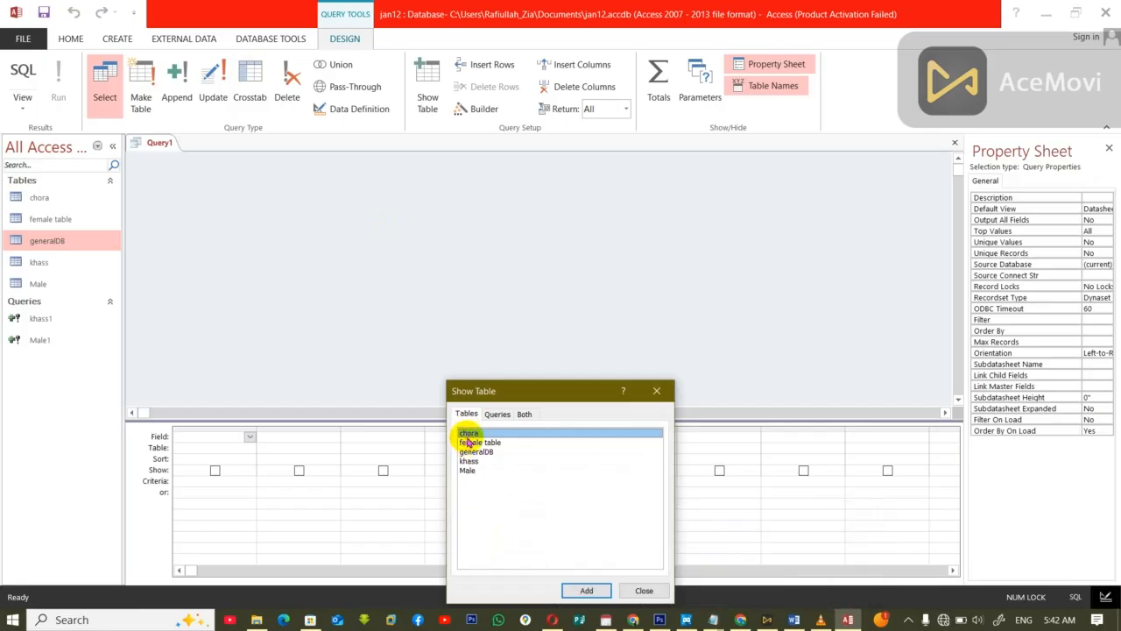
click(469, 442)
click(587, 590)
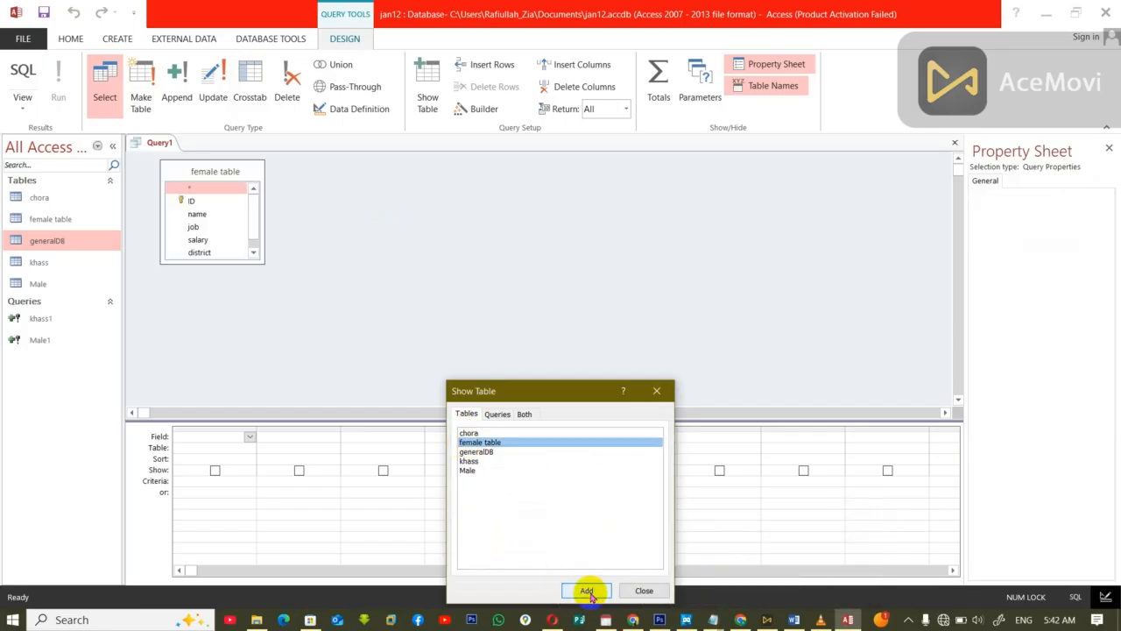
click(644, 591)
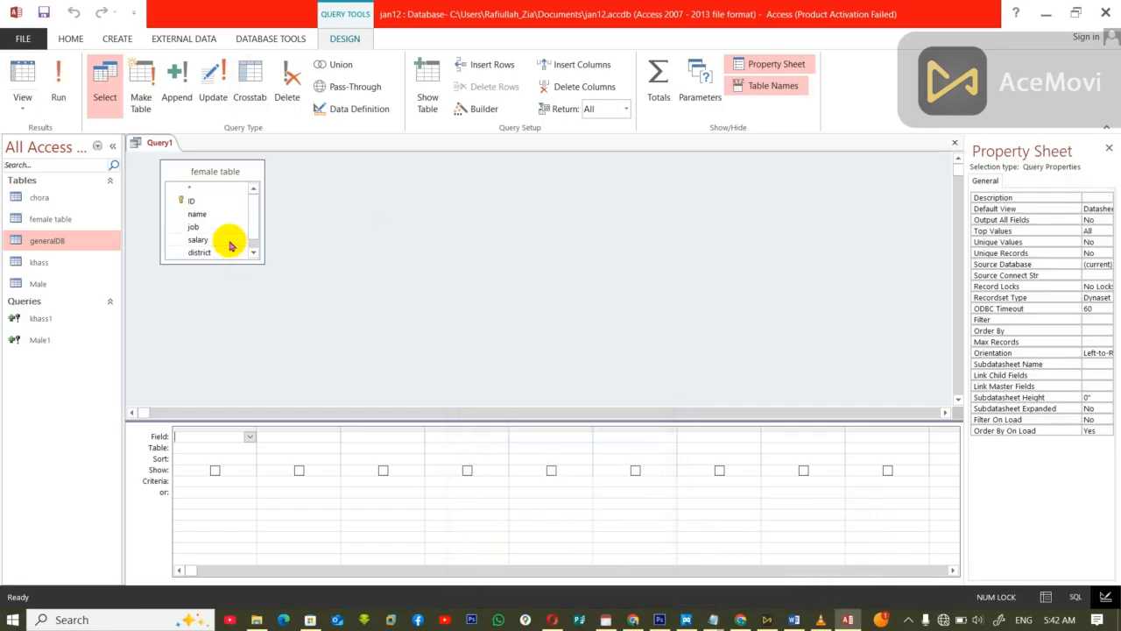
click(191, 175)
double_click(195, 171)
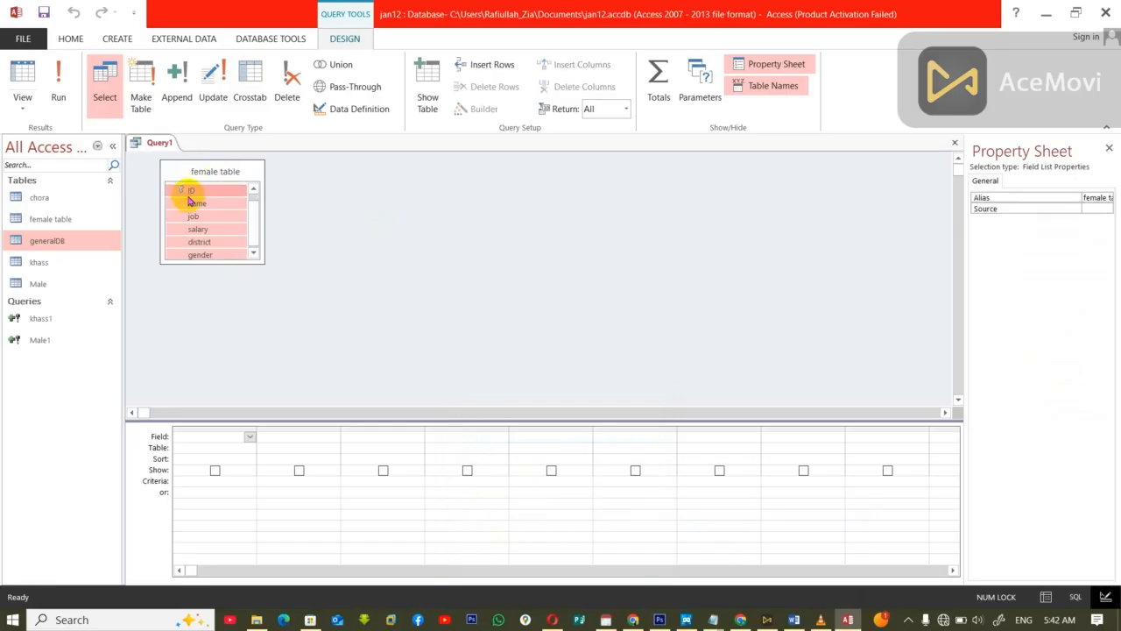
drag(191, 188, 188, 436)
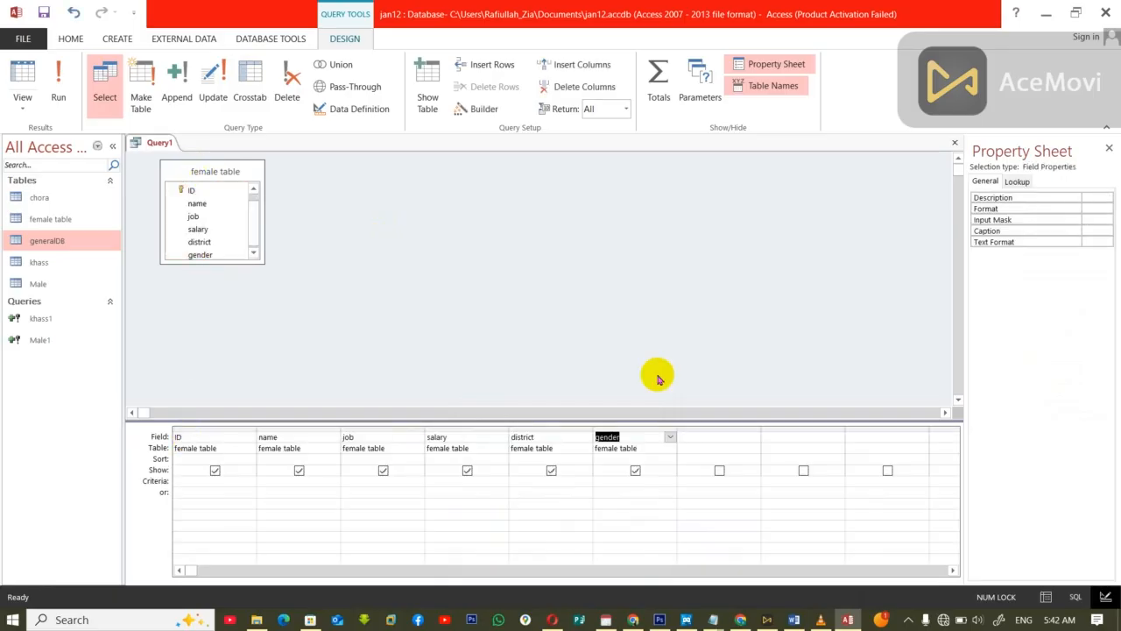
Step: Set the criteria of the district field to the parameter [chora]
click(522, 480)
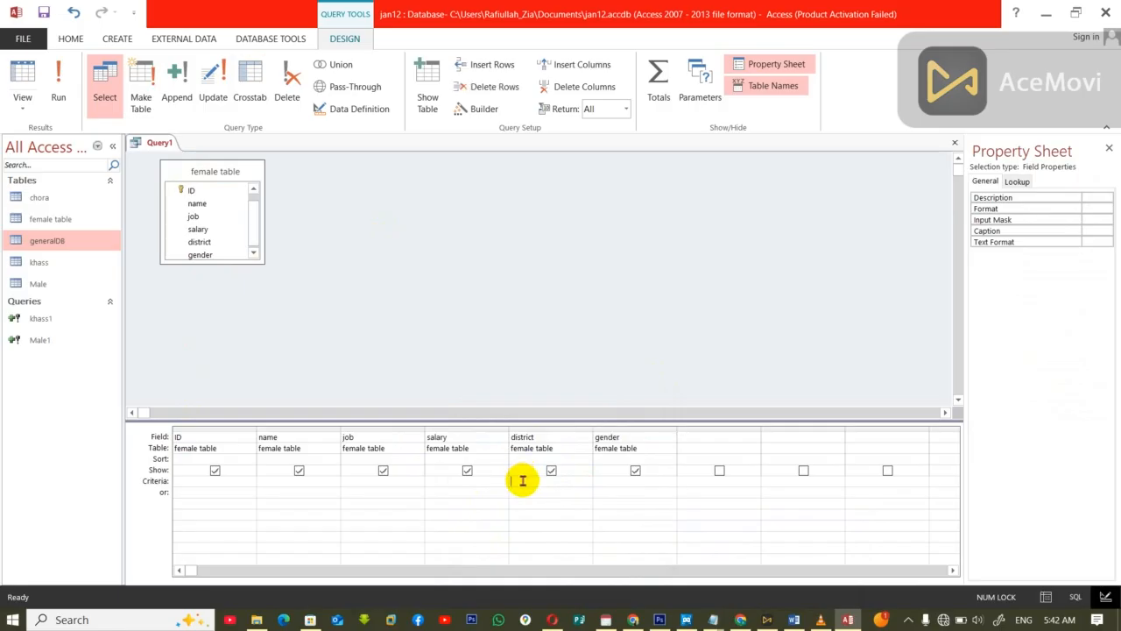
text(ch)
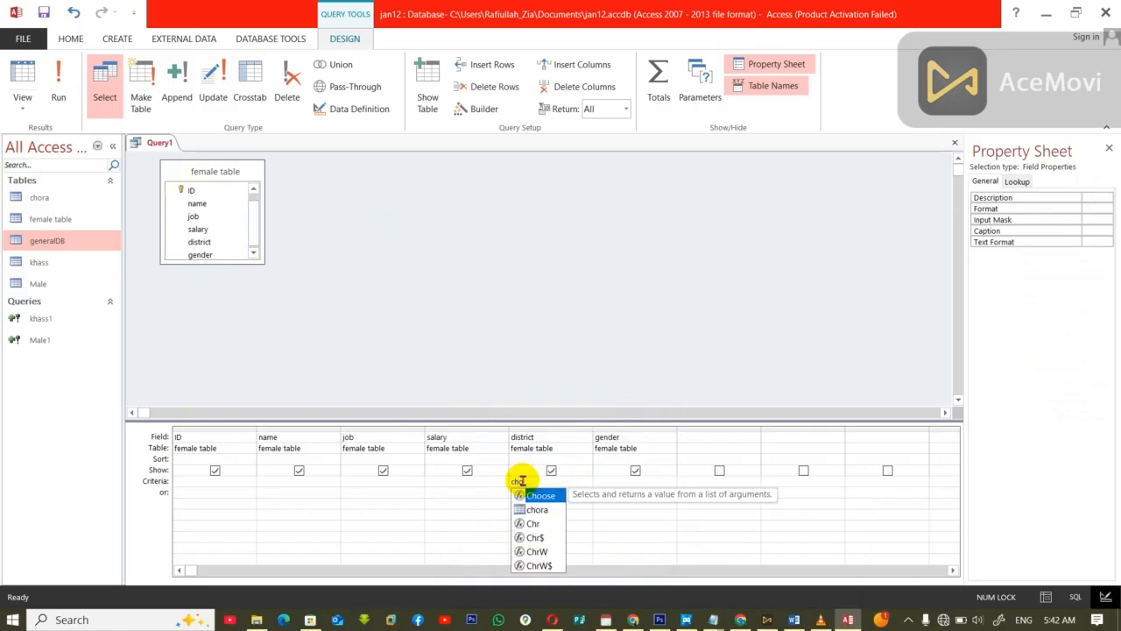
text(o)
key(Down)
key(Return)
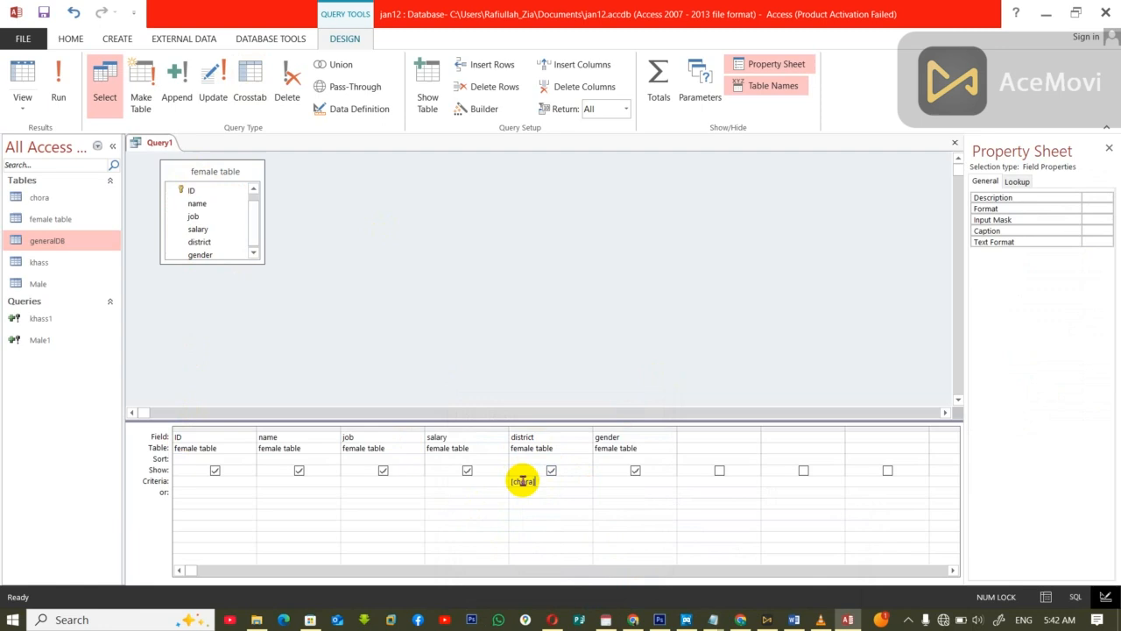
Step: Convert the query to an append query targeting the chora table in the current database
click(176, 88)
click(675, 199)
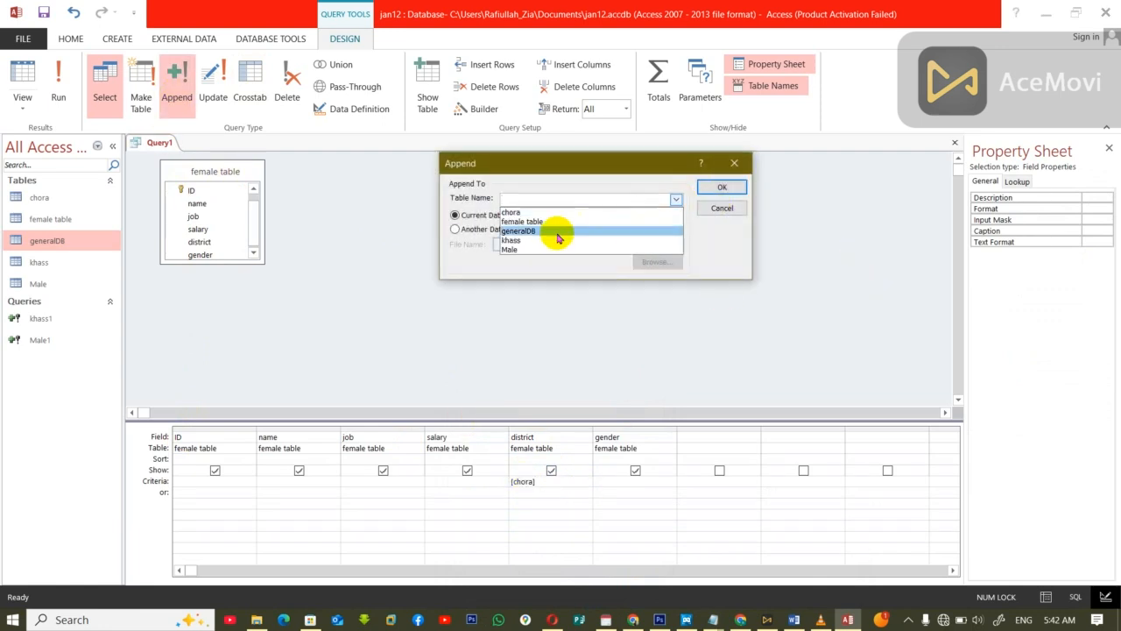
click(528, 213)
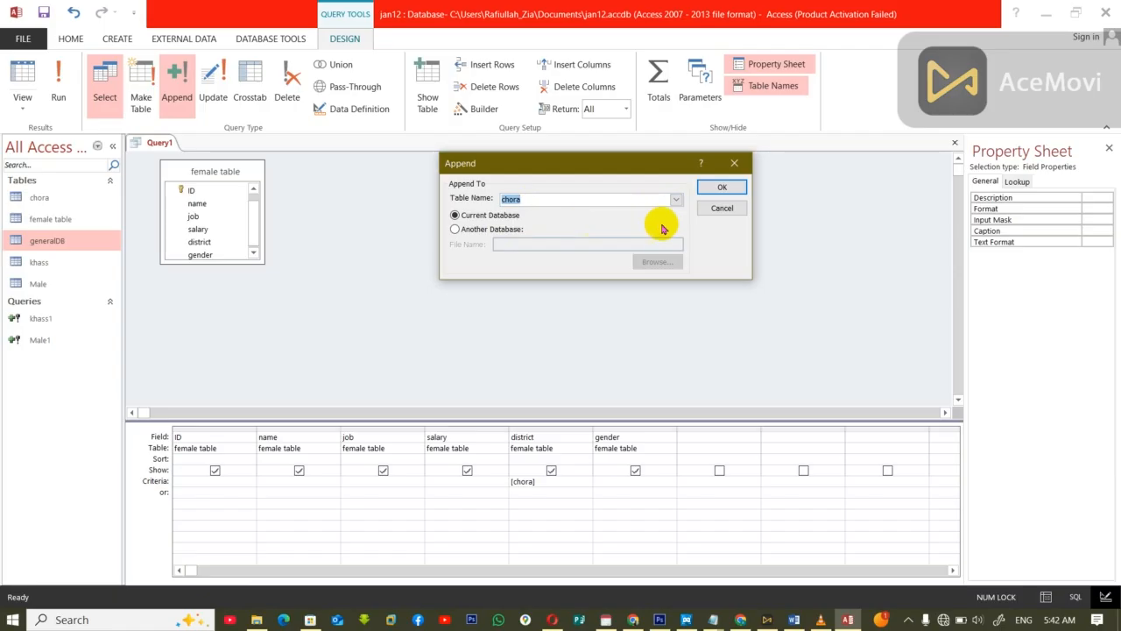
click(715, 187)
Step: Close the append query, saving it under the name chao2, and view the contents of the chora table
key(ctrl+w)
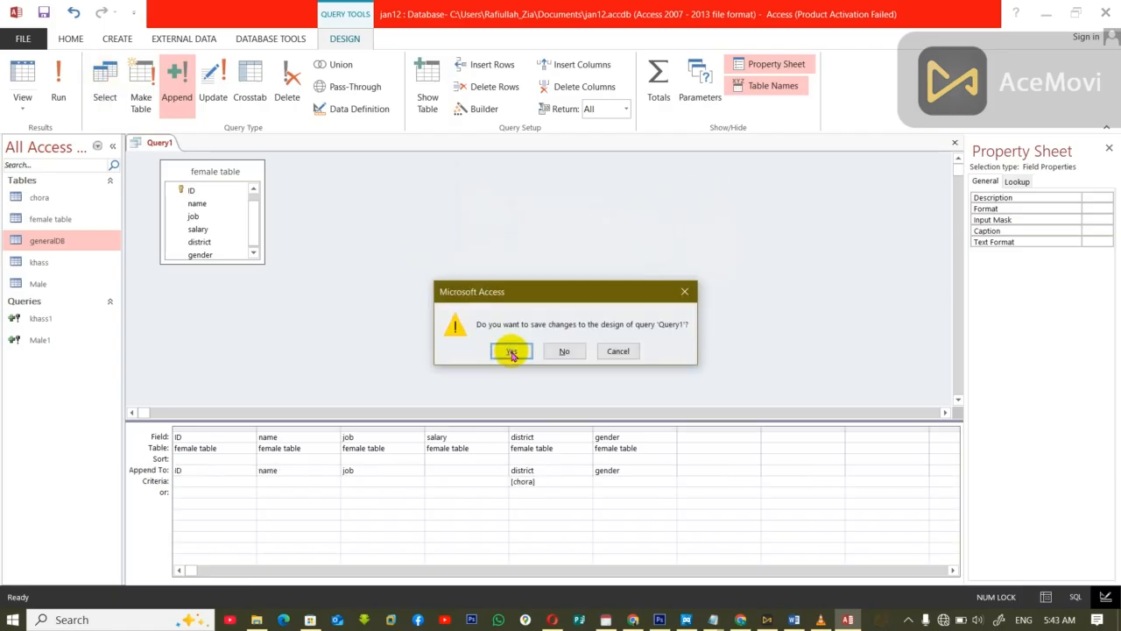
click(511, 348)
text(chao)
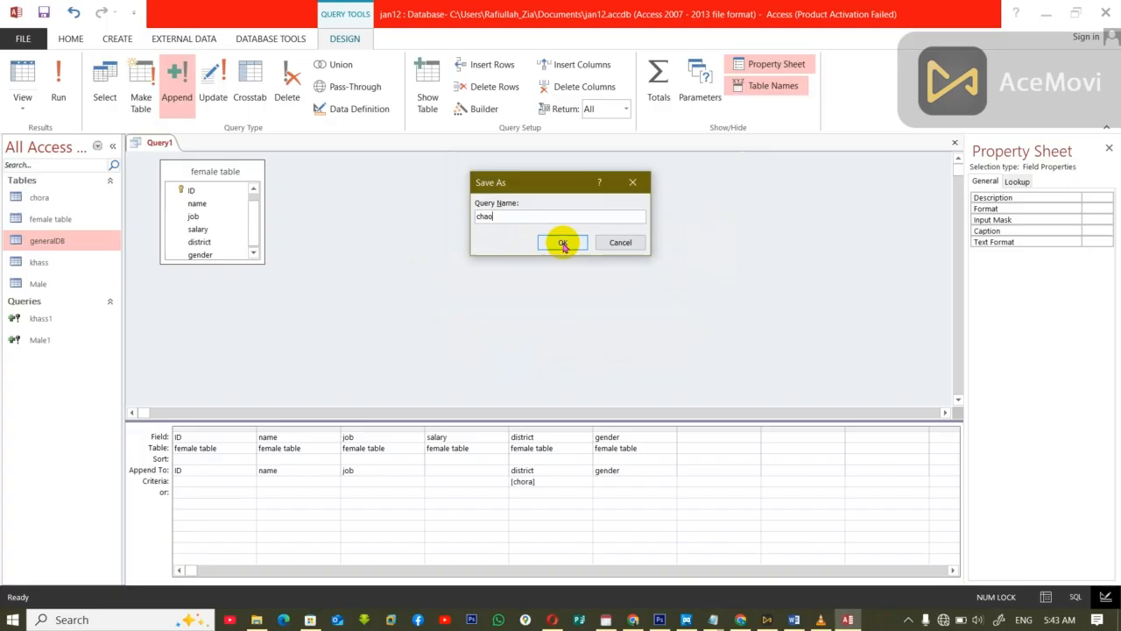
text(2)
click(563, 244)
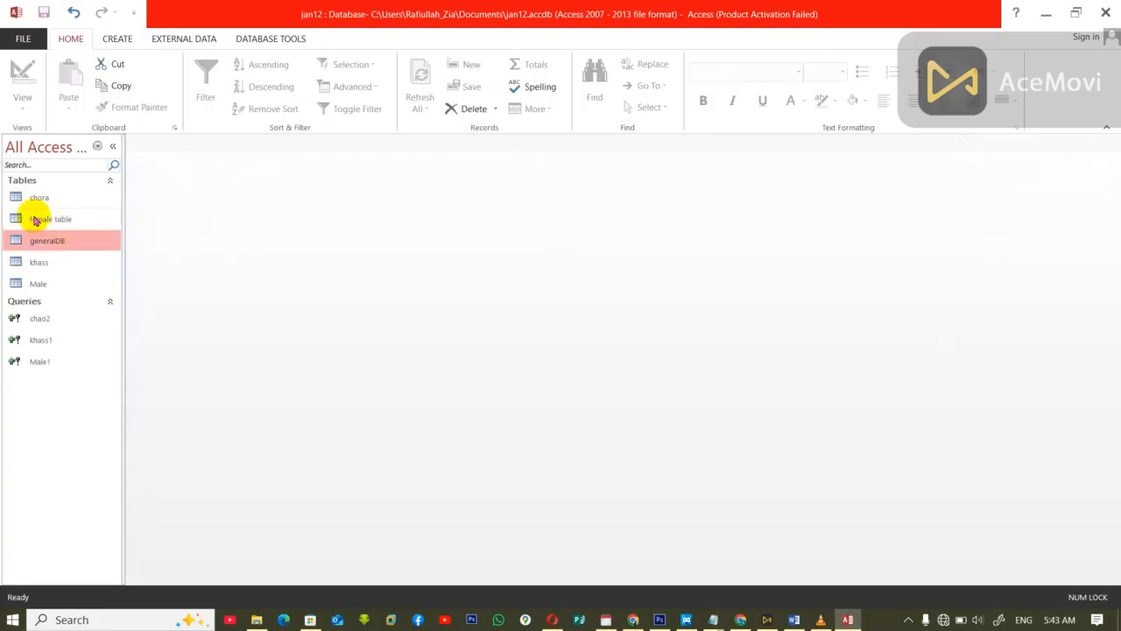
double_click(39, 198)
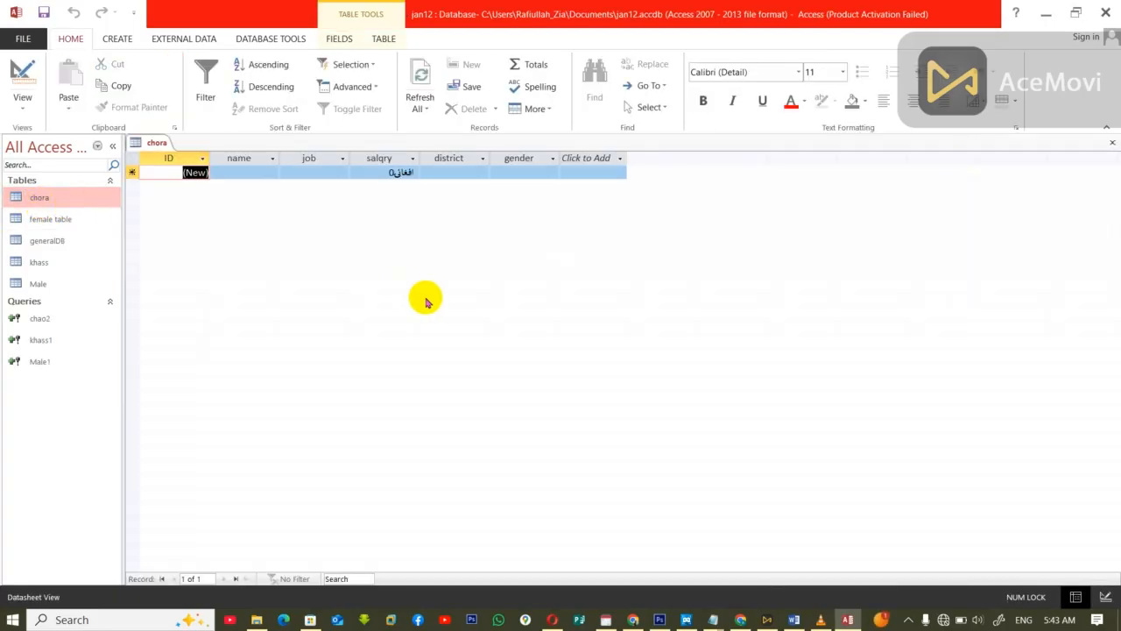
key(ctrl+w)
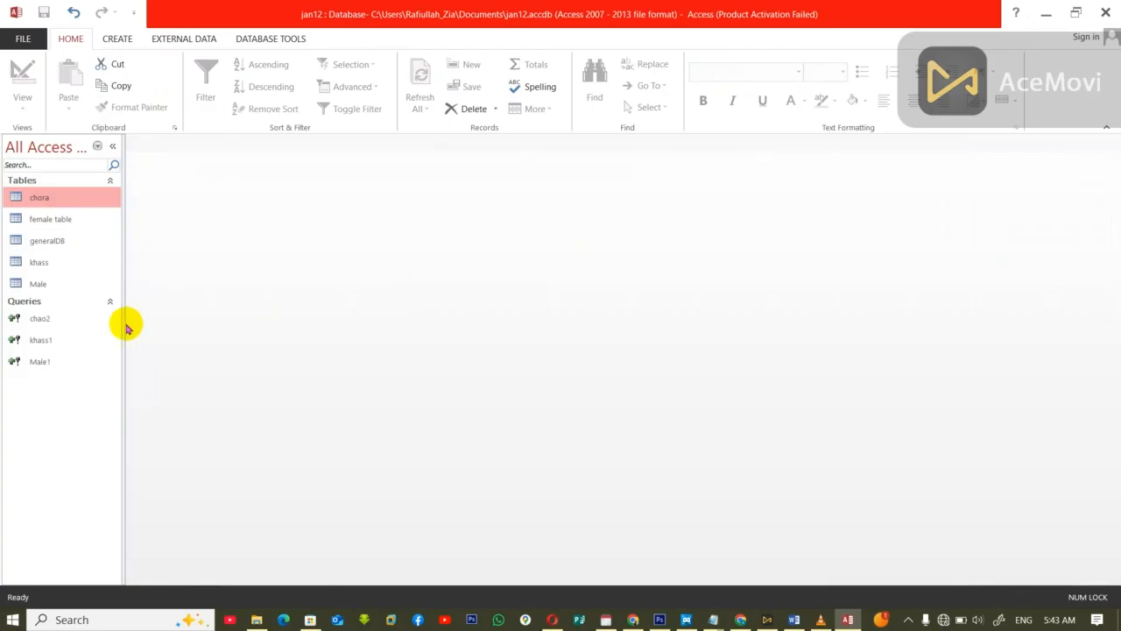
Step: Run the chao2 append query with a value entered for the chora parameter, and confirm appending the rows
double_click(34, 319)
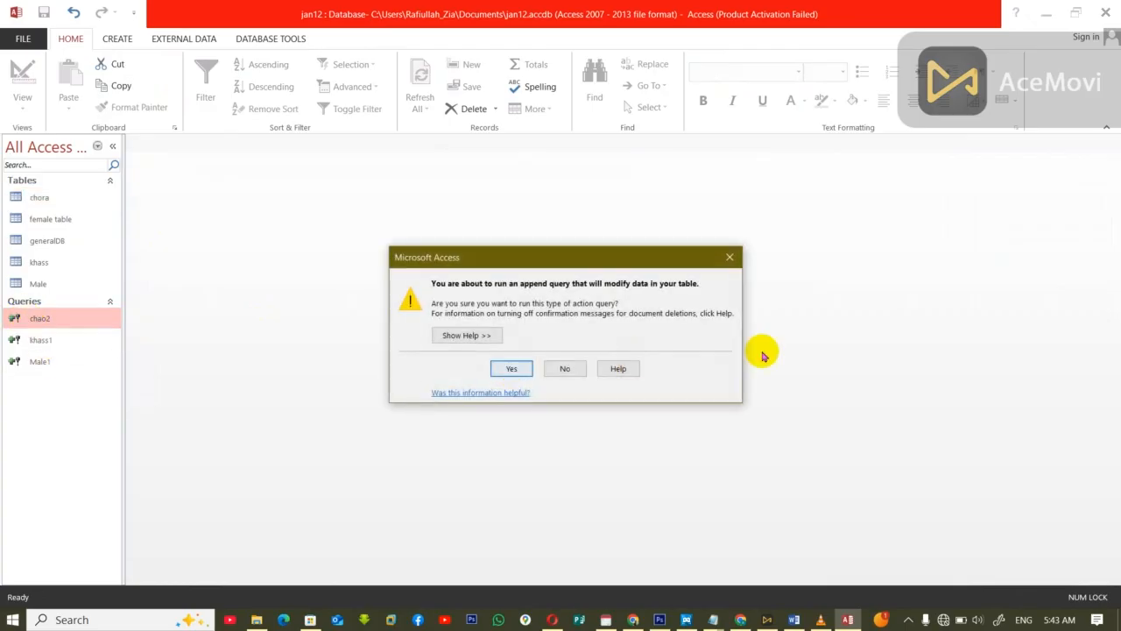
click(515, 368)
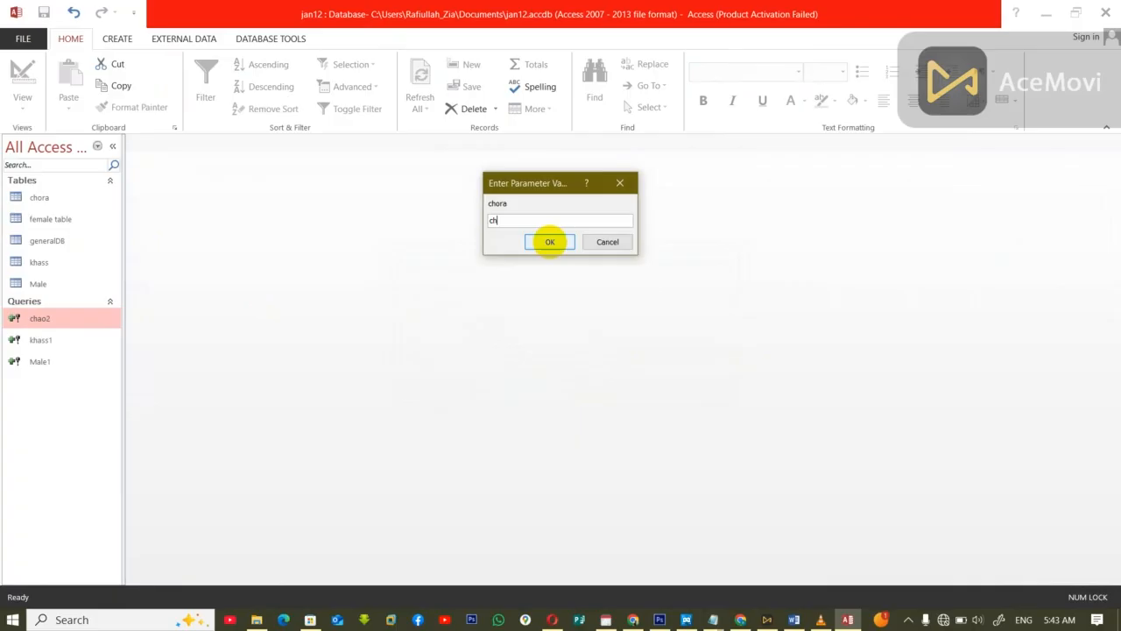
click(550, 242)
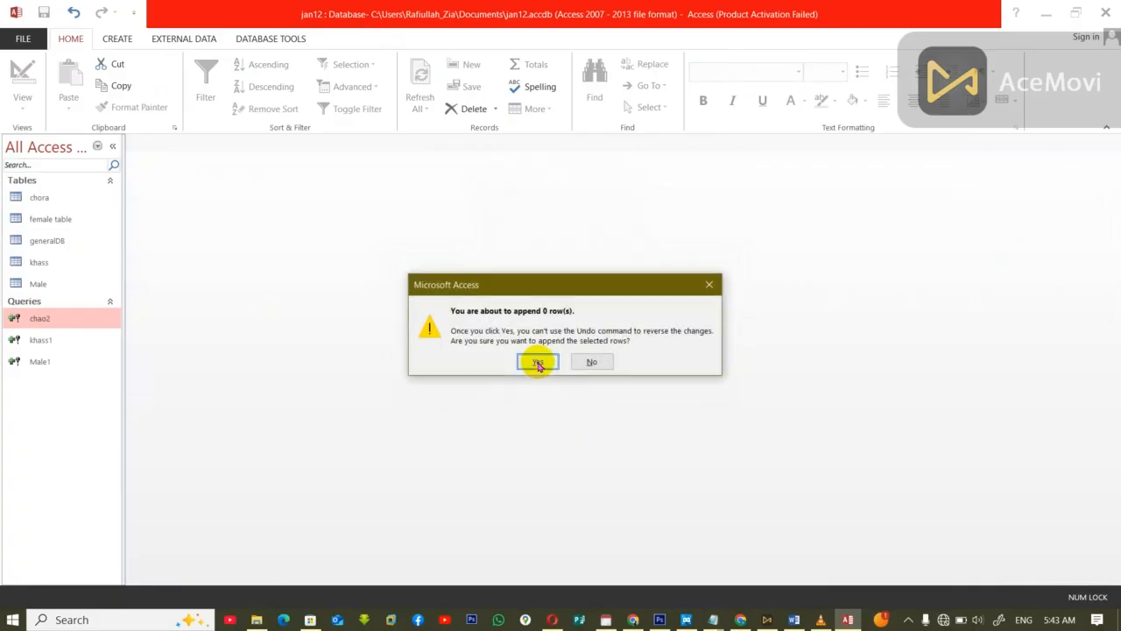
click(539, 363)
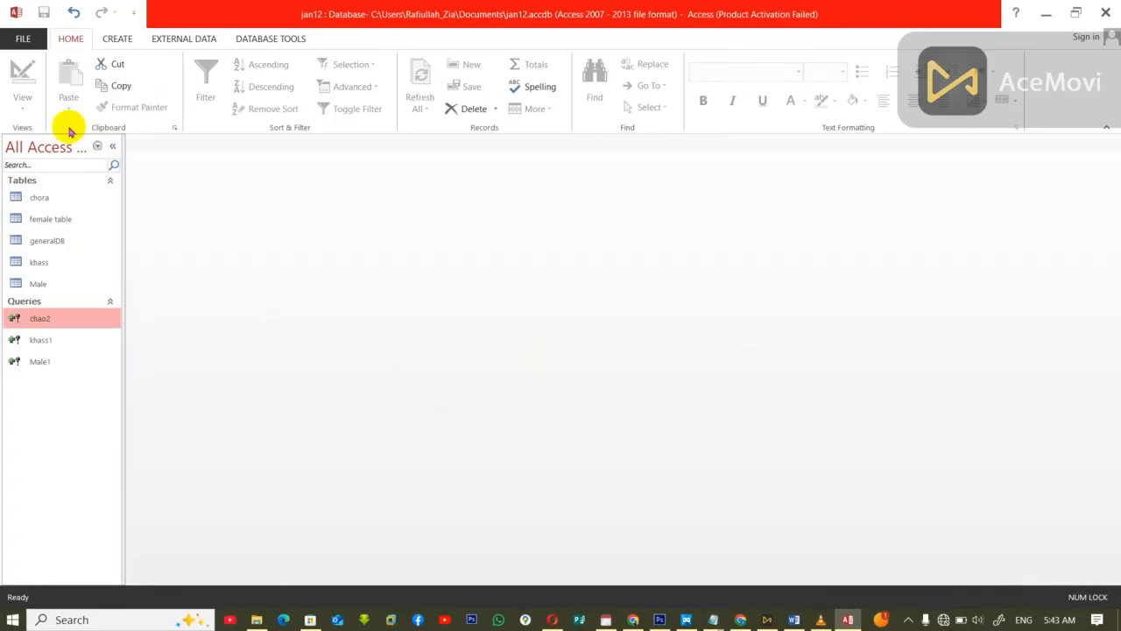
Step: Run the chao2 append query a second time with the chora parameter filled in, and check the records in generalDB
double_click(38, 319)
click(510, 367)
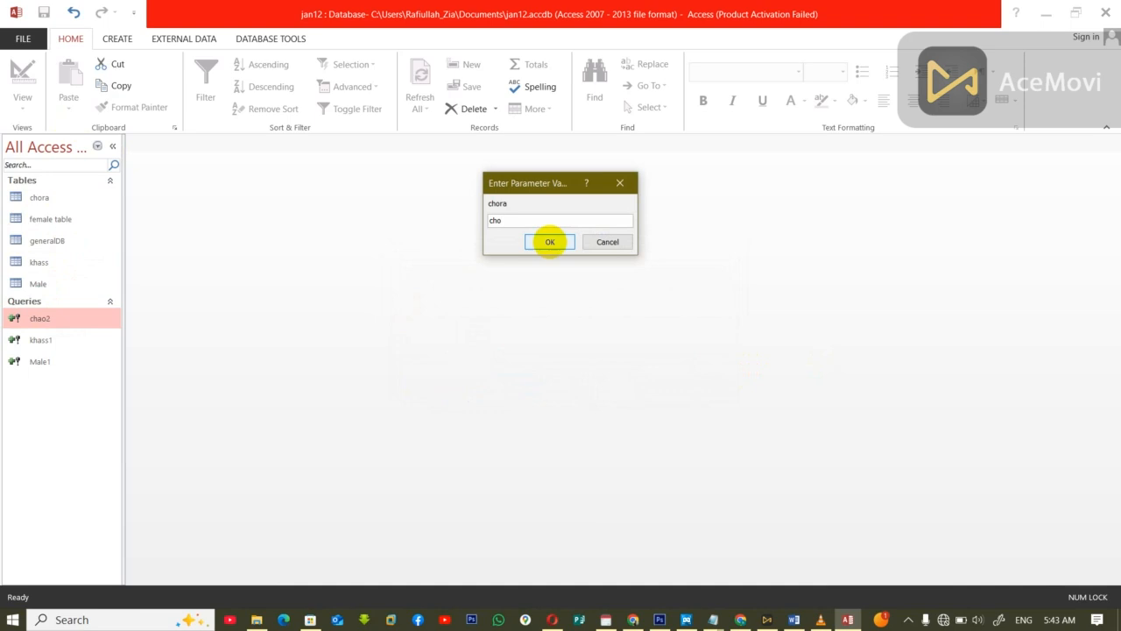
click(550, 242)
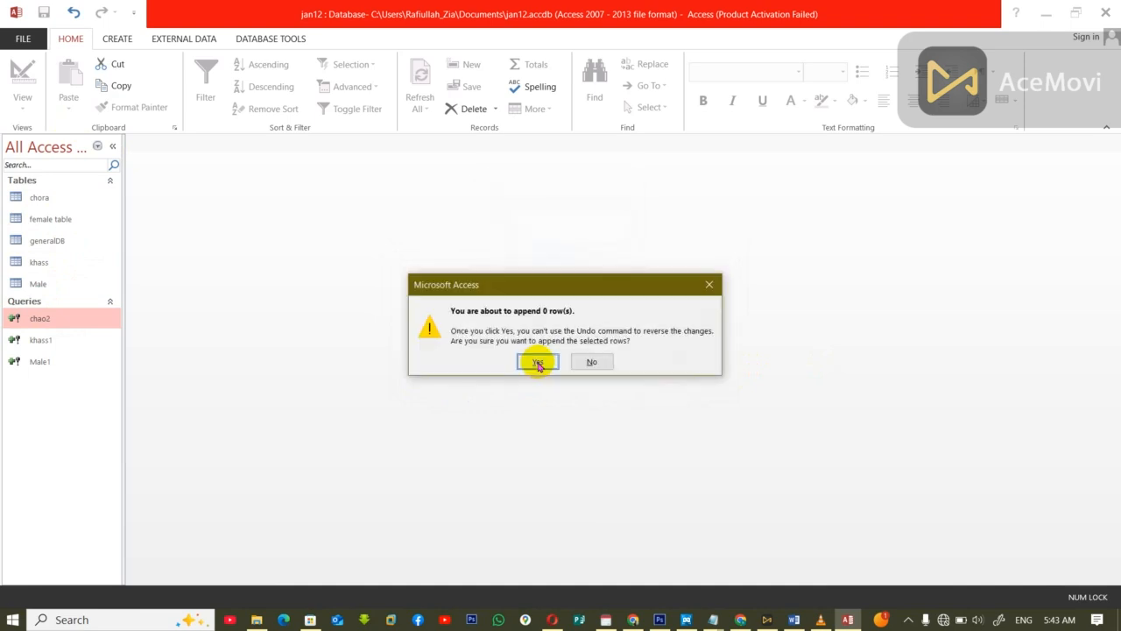
click(538, 365)
double_click(42, 239)
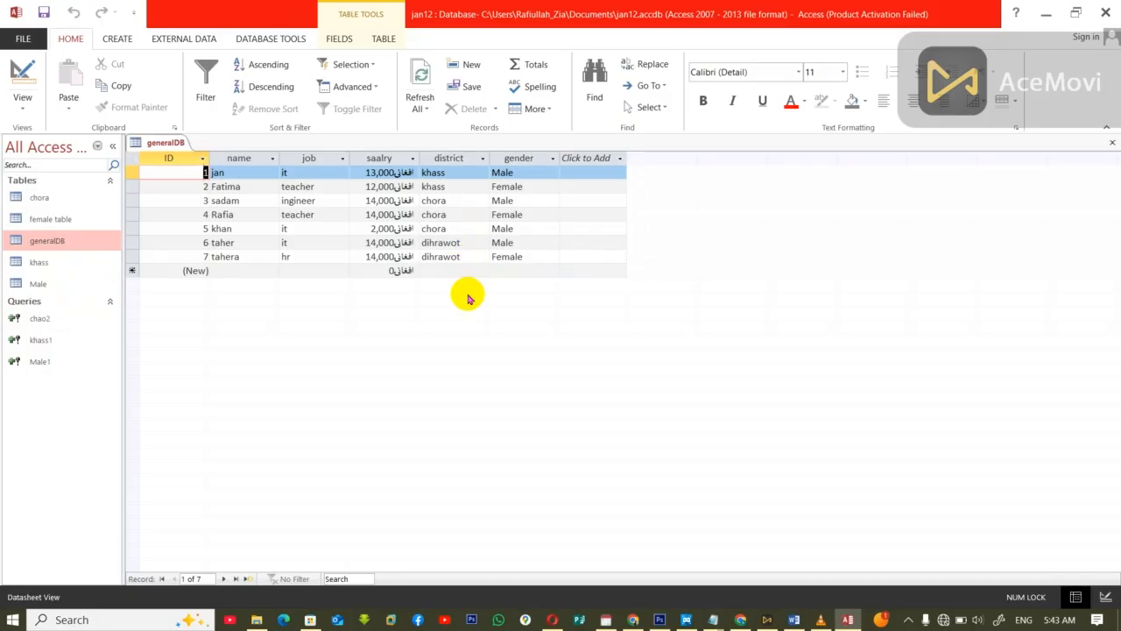
key(ctrl+w)
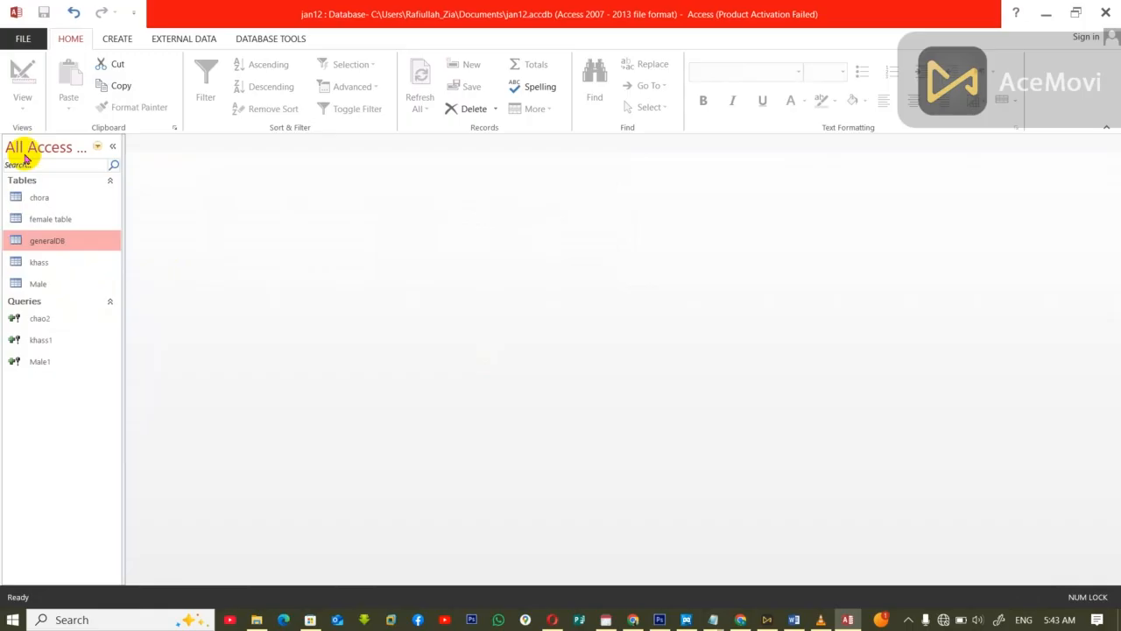
Step: Start a new table in design view with an AutoNumber field ID and Short Text fields name and job
click(109, 37)
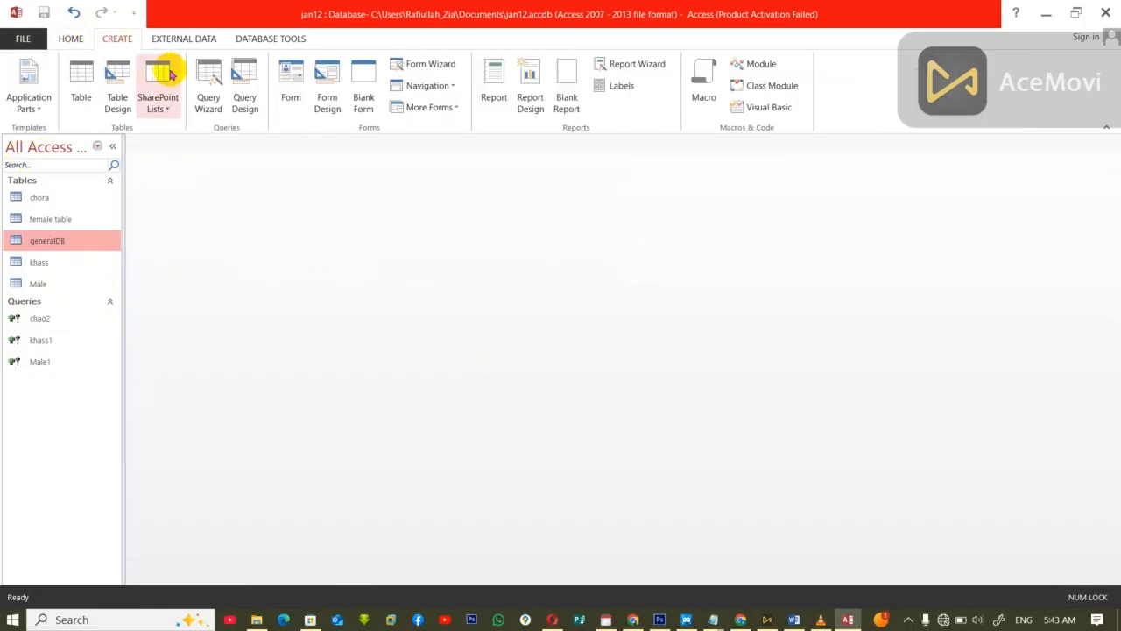
click(112, 77)
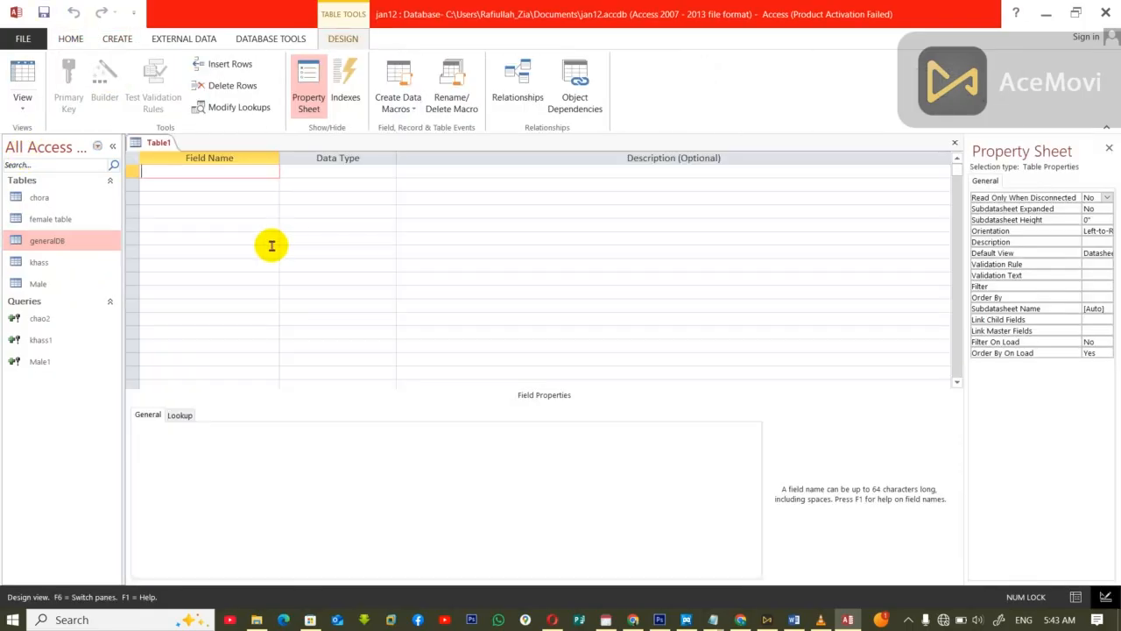
key(Tab)
key(Tab)
key(Tab)
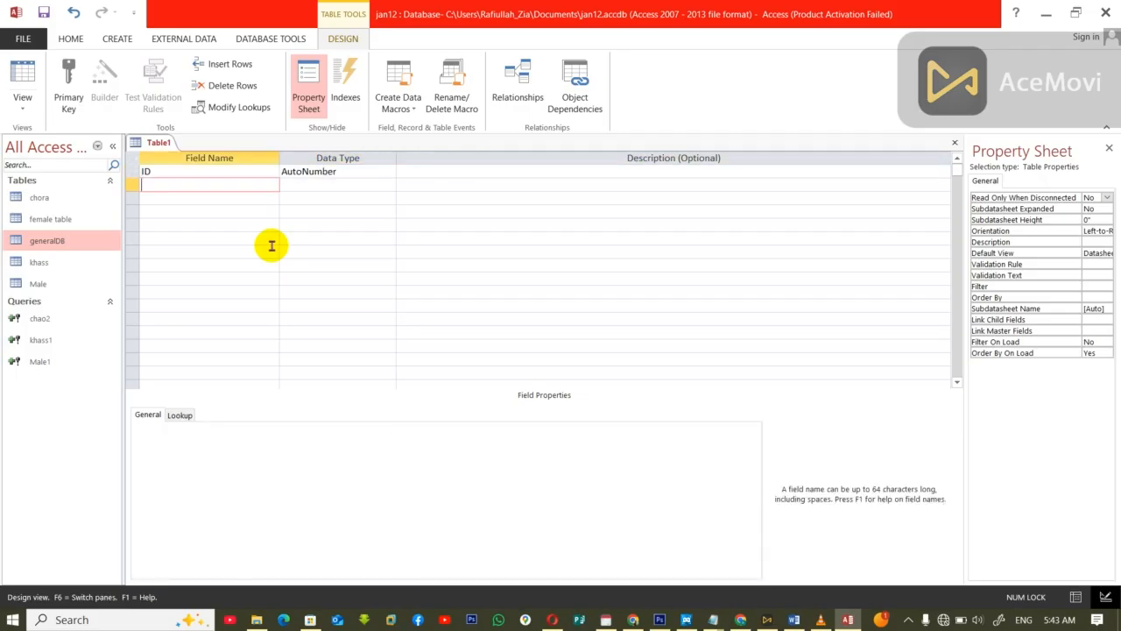
text(name)
key(Tab)
click(511, 346)
key(Tab)
key(Tab)
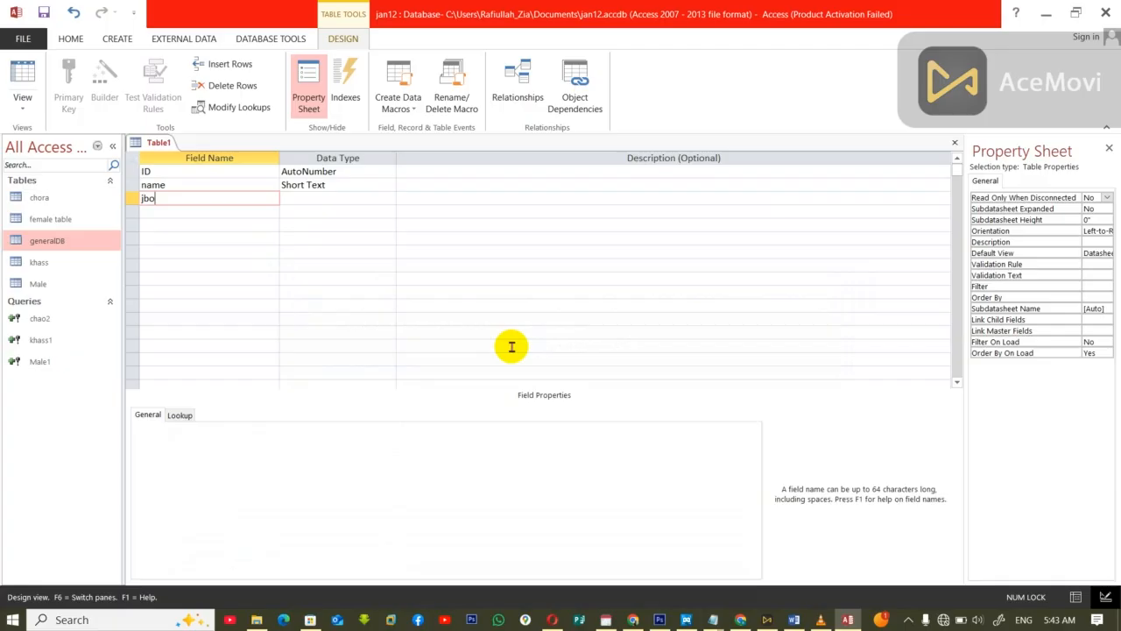
text(job)
key(Tab)
key(Tab)
key(Tab)
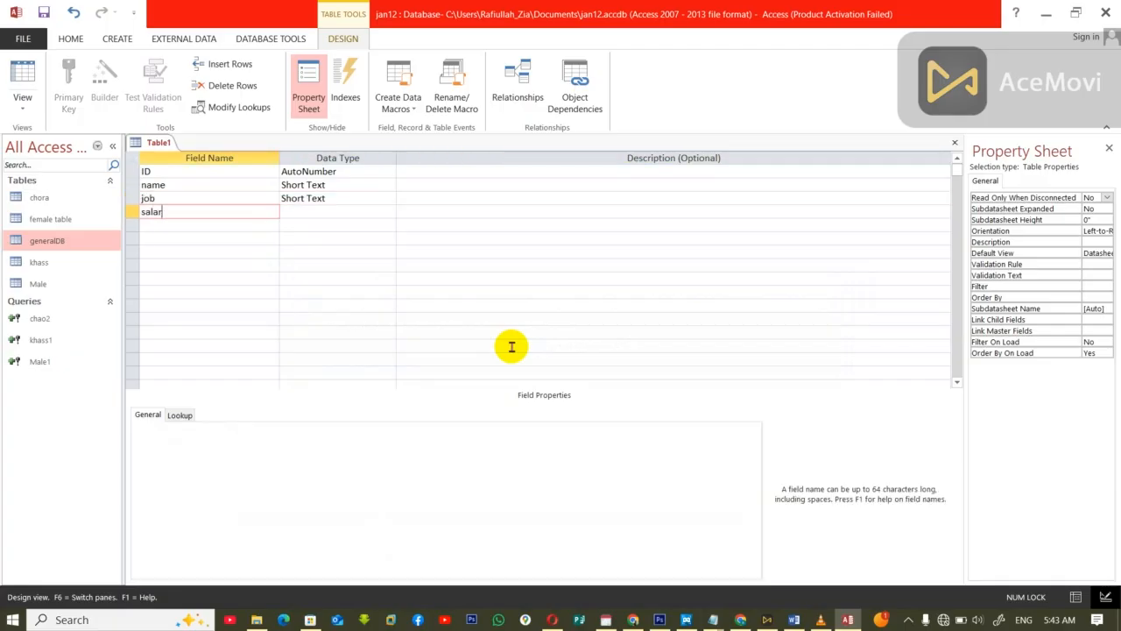
Step: Add a Currency field salary and Short Text fields district and gender to the new table
key(Tab)
text(c)
key(Tab)
key(Tab)
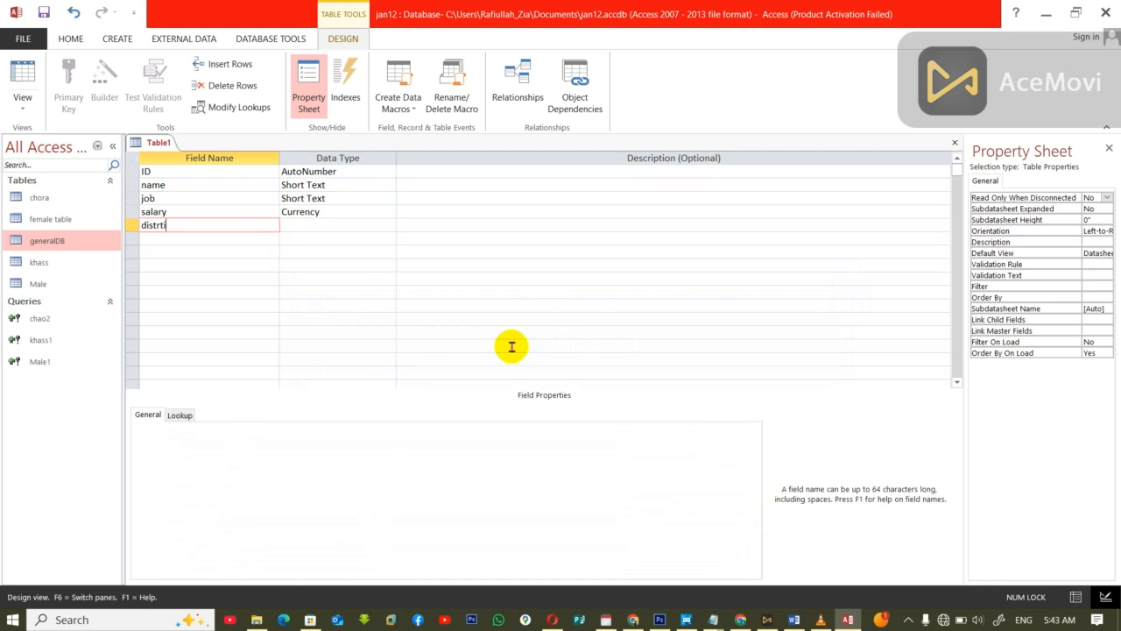
key(Return)
key(Return)
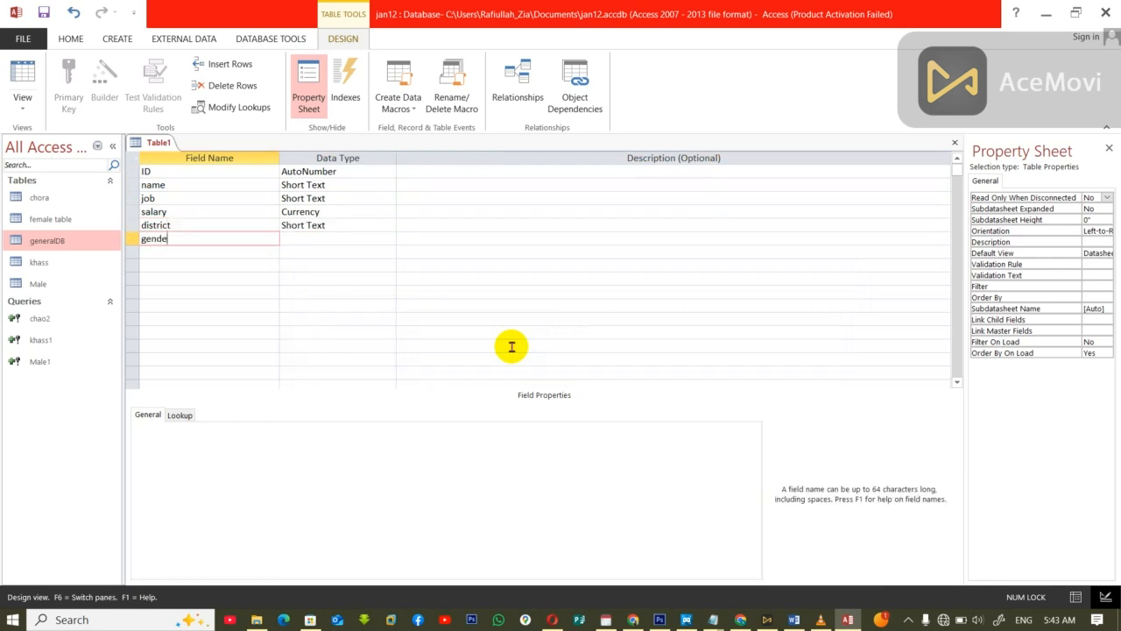
key(Return)
key(Return)
Step: Close the new table's design, saving it under the name chora Dit
key(ctrl+w)
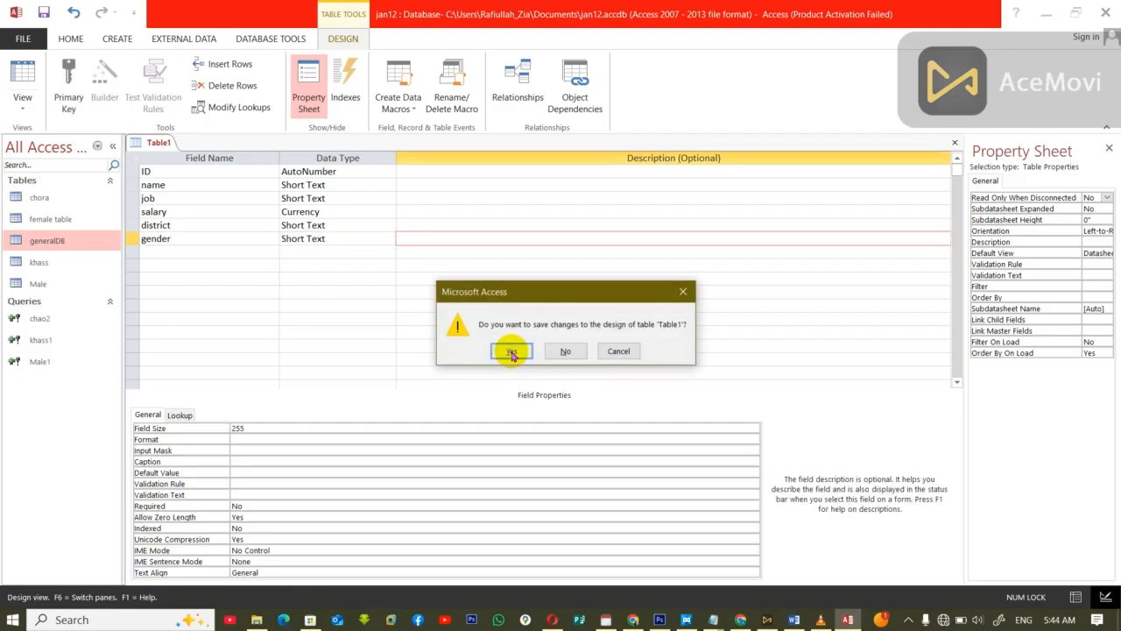
click(511, 347)
text(cha)
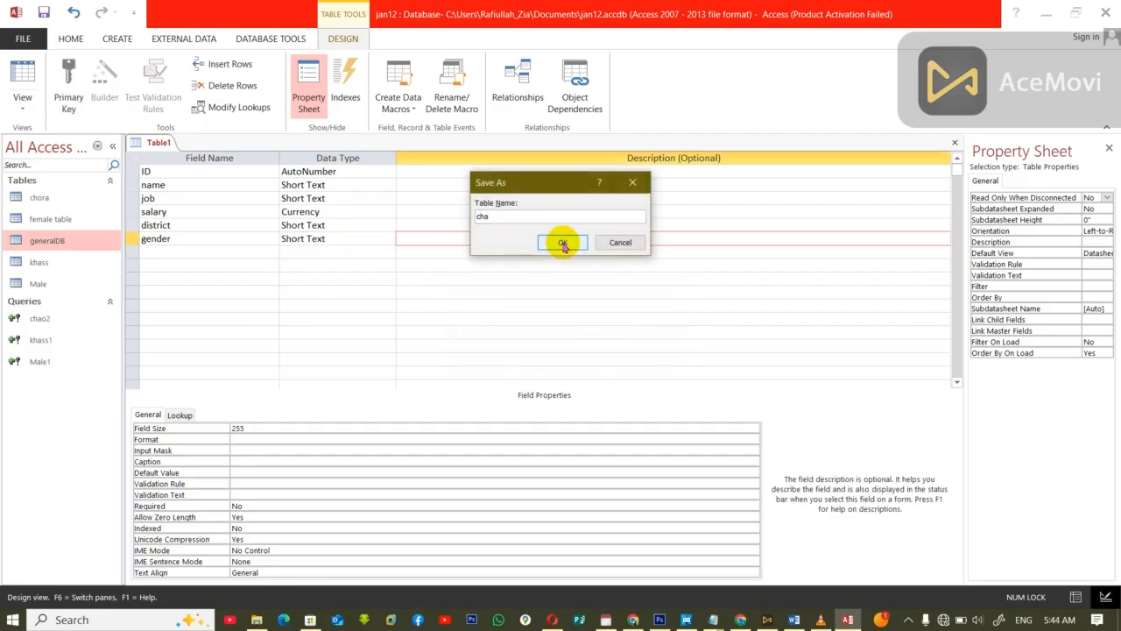
key(BackSpace)
text(ora Dit)
click(562, 242)
click(510, 358)
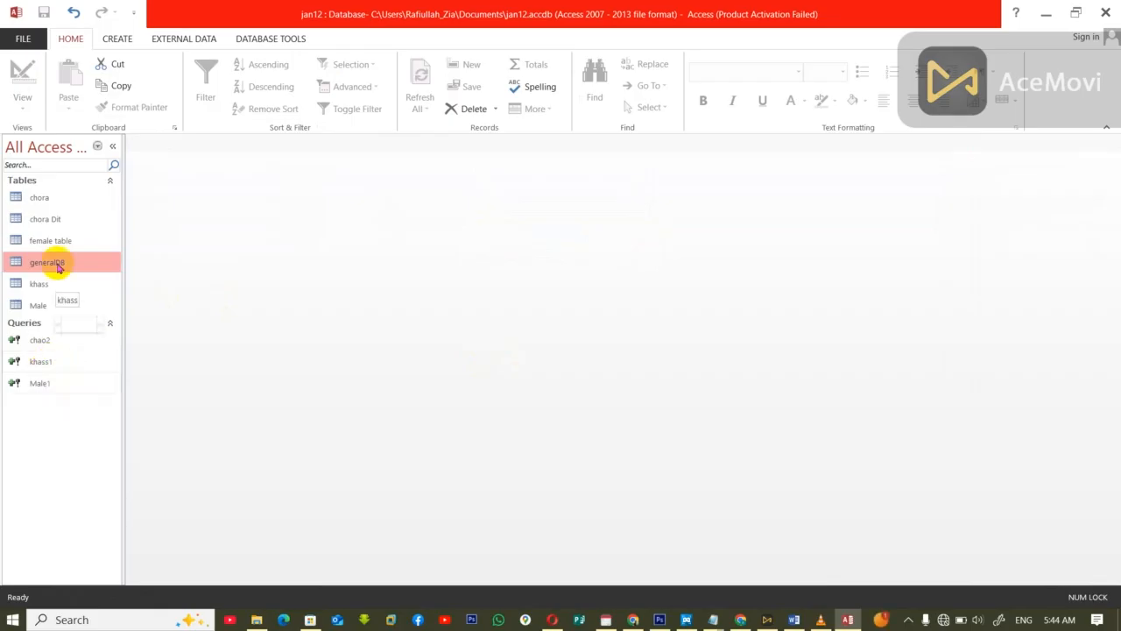
Step: Delete the old chora table from the database
click(42, 196)
key(Delete)
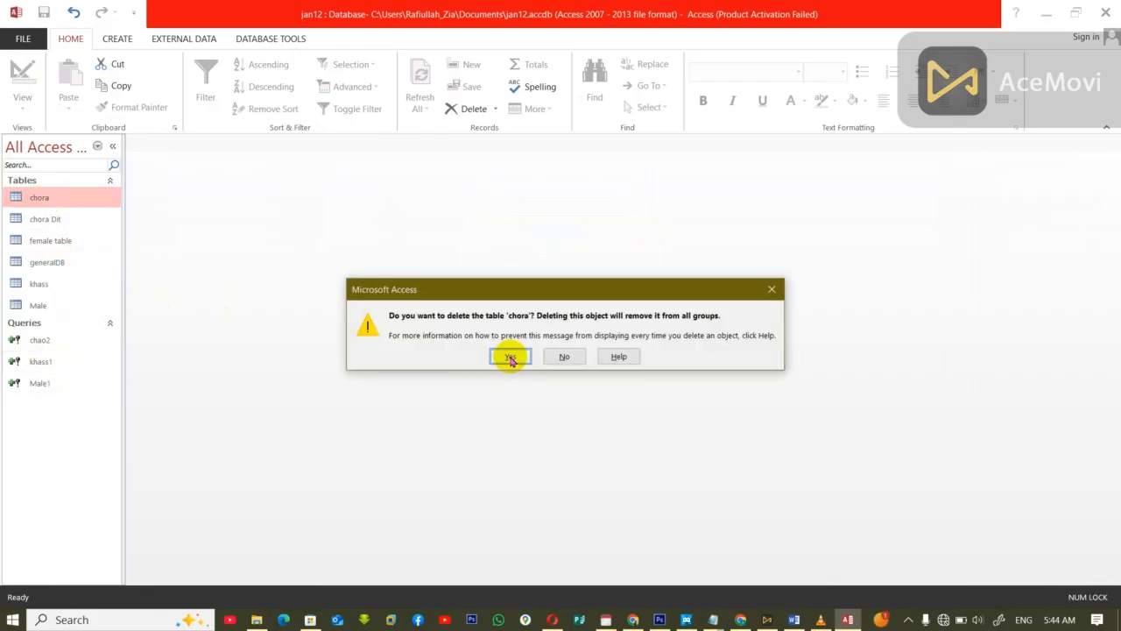
click(510, 357)
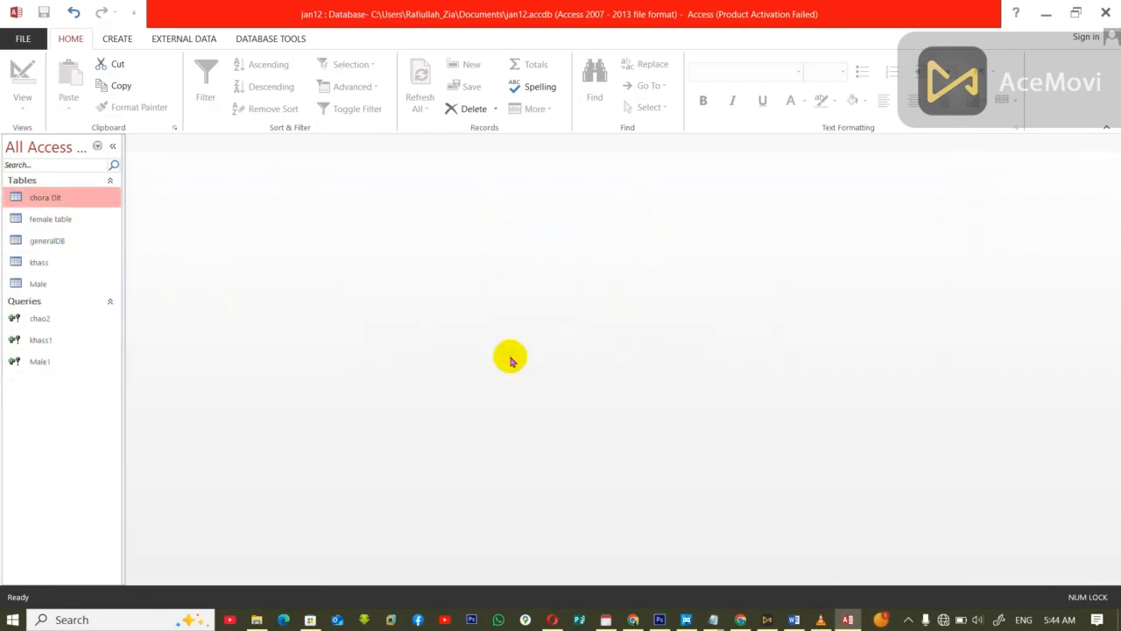
Step: Try to run the chao2 append query once more with a chora parameter value, and delete that query
click(33, 326)
double_click(33, 325)
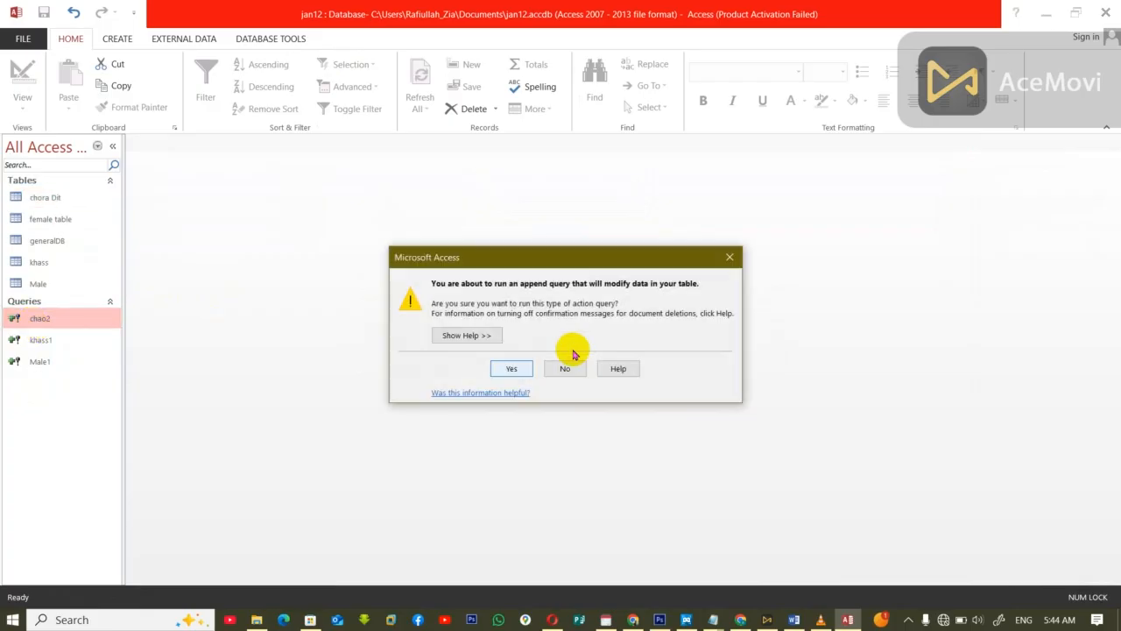
click(517, 366)
text(ch)
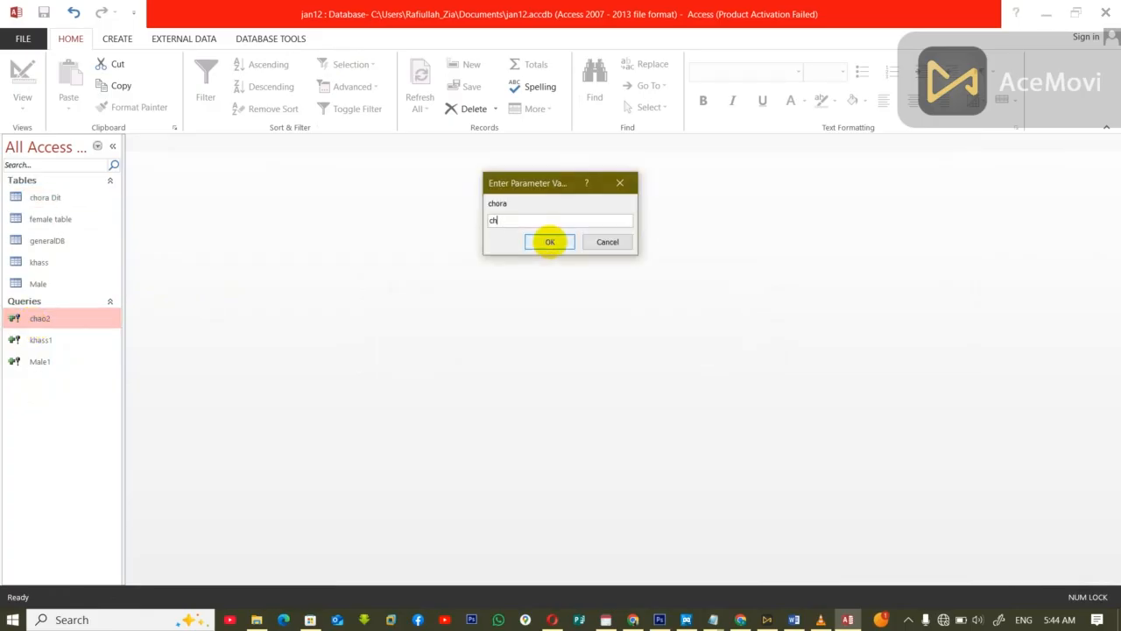
click(550, 241)
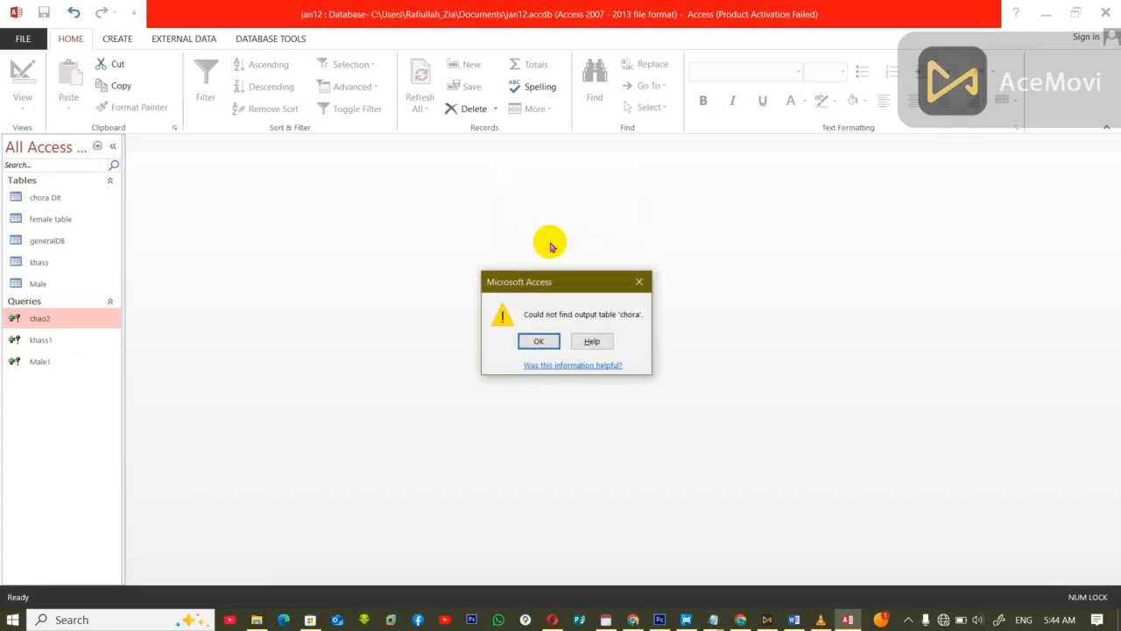
key(Return)
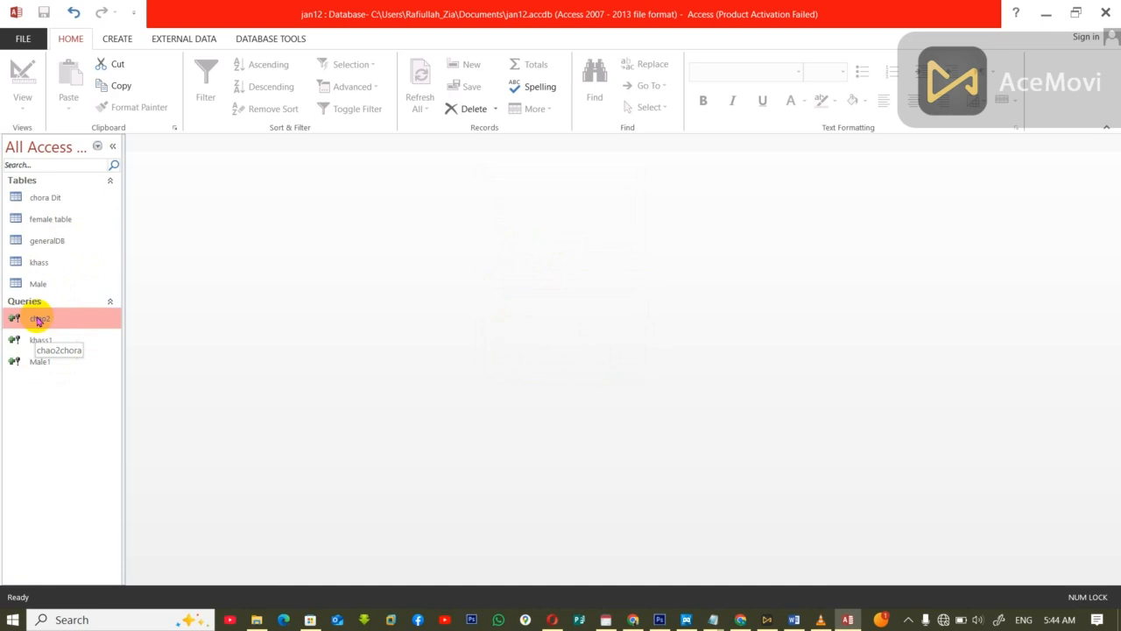
key(Delete)
click(511, 356)
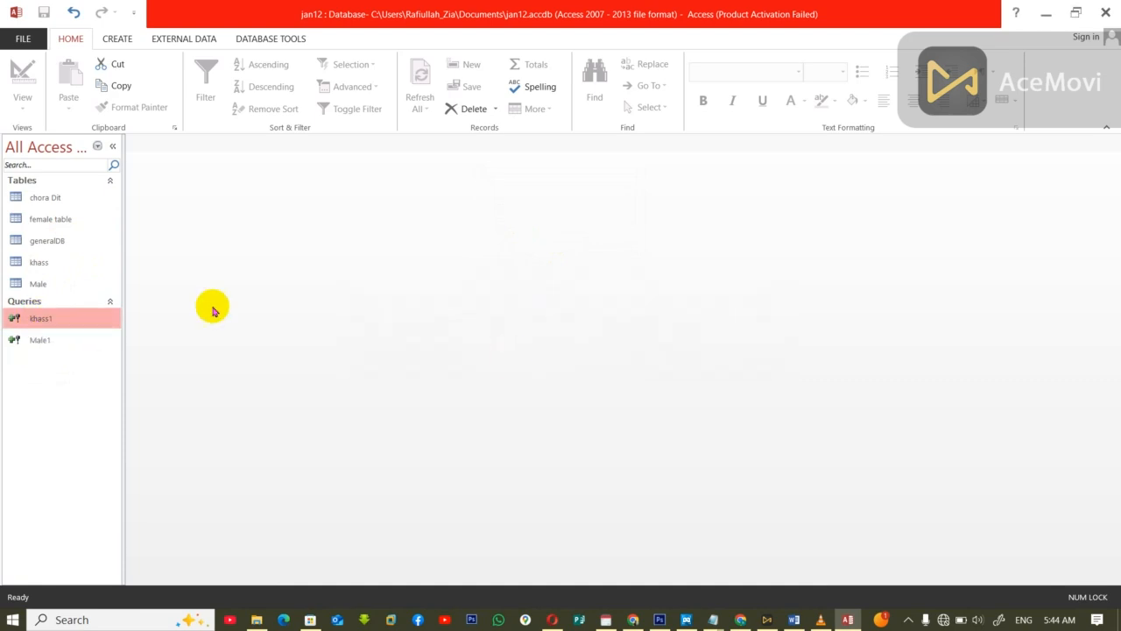
Step: Create a query design based on the generalDB table with all its fields, from ID through gender, in the grid
click(113, 38)
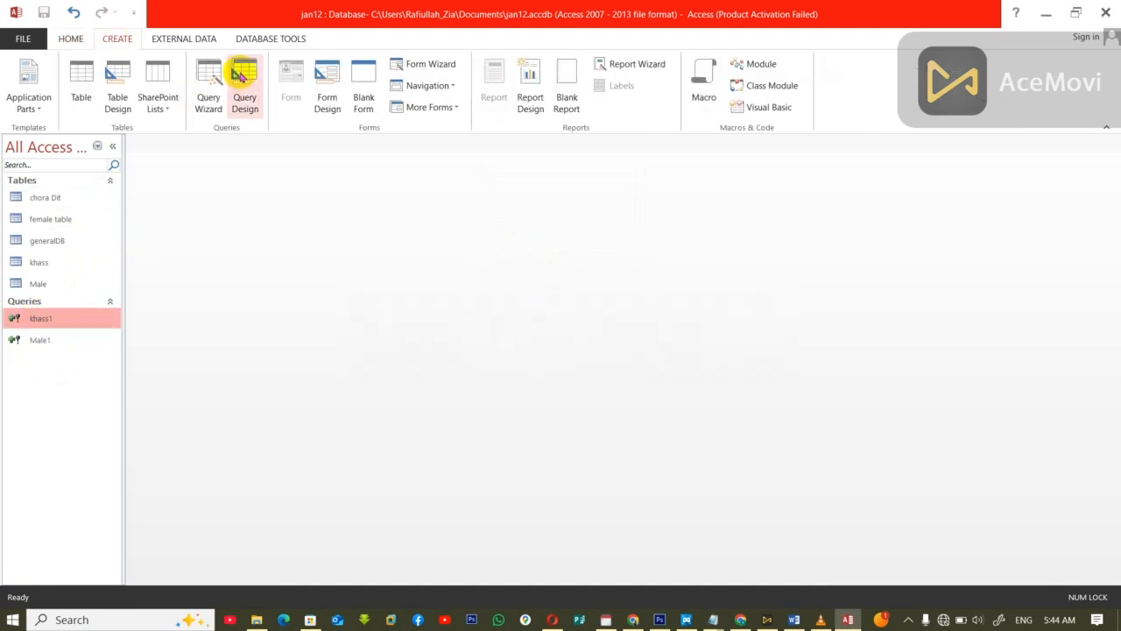
click(243, 93)
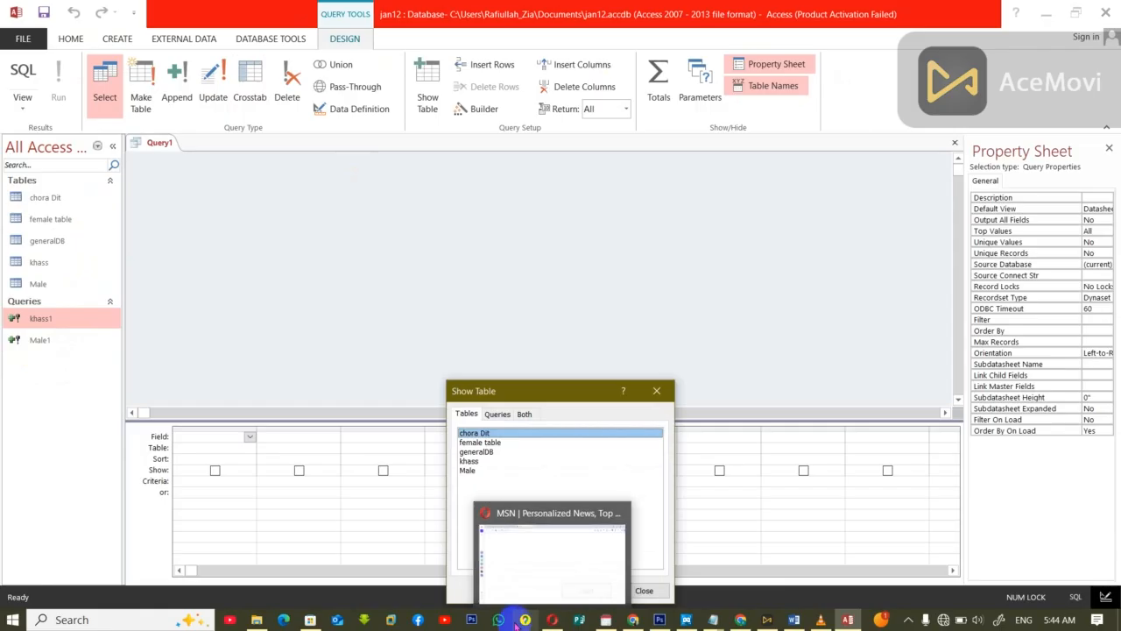
click(475, 451)
mouse_move(606, 619)
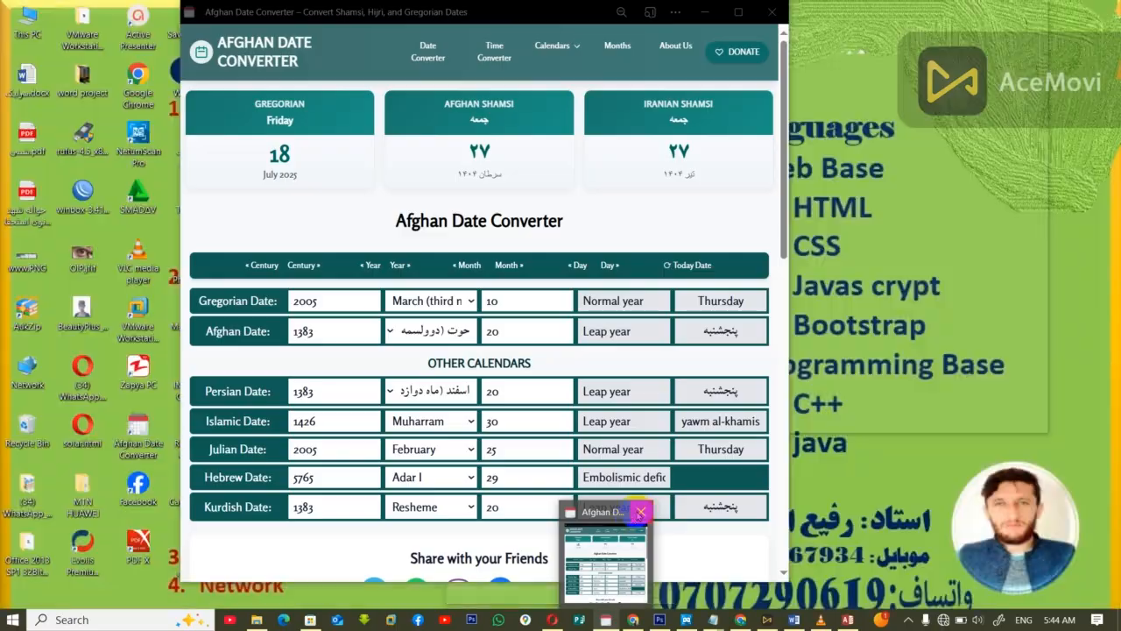
click(638, 513)
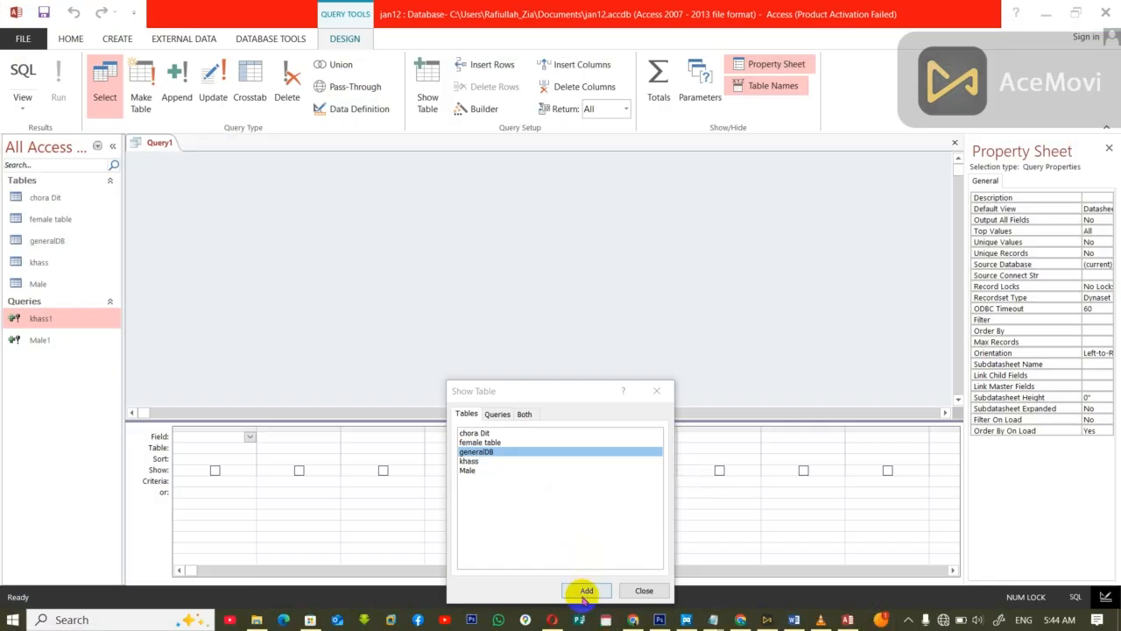
click(585, 591)
click(643, 592)
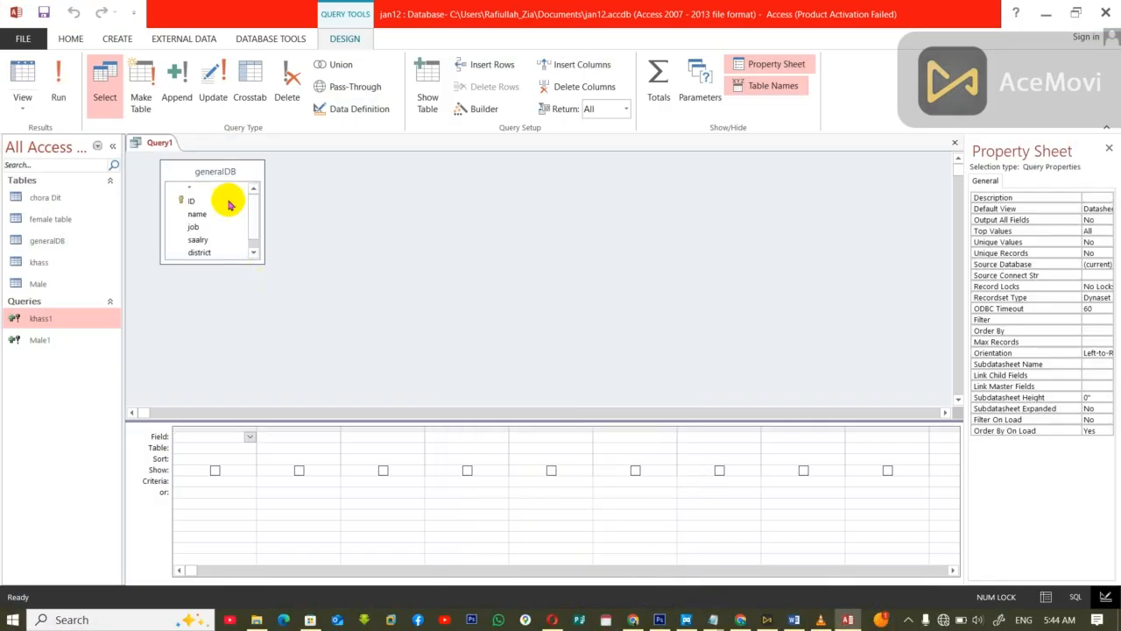
double_click(207, 175)
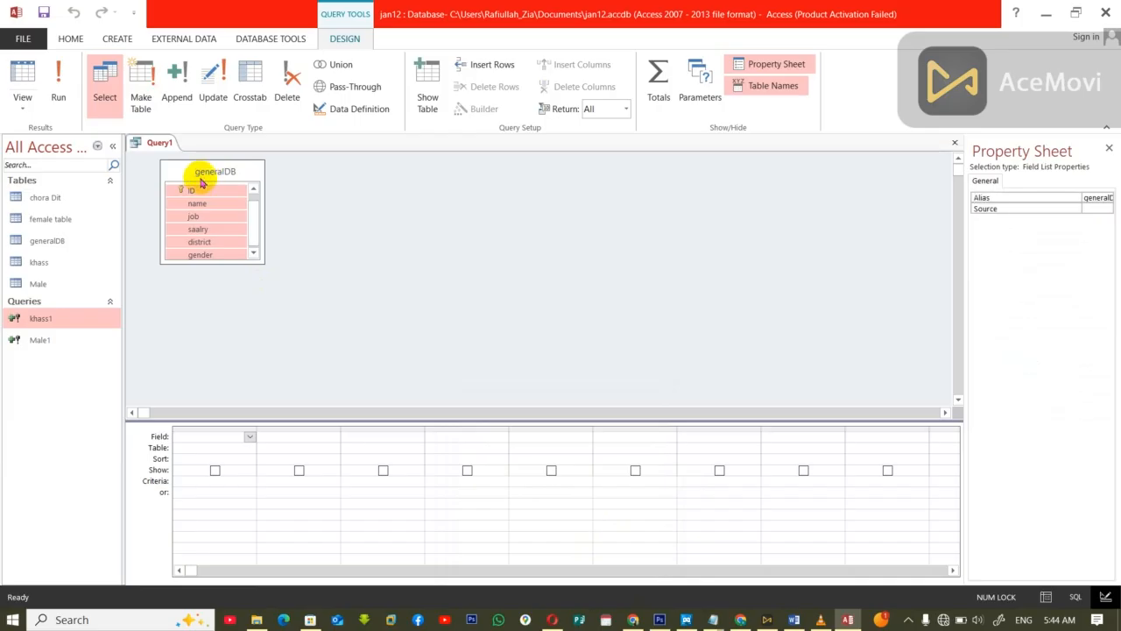
drag(190, 195, 200, 440)
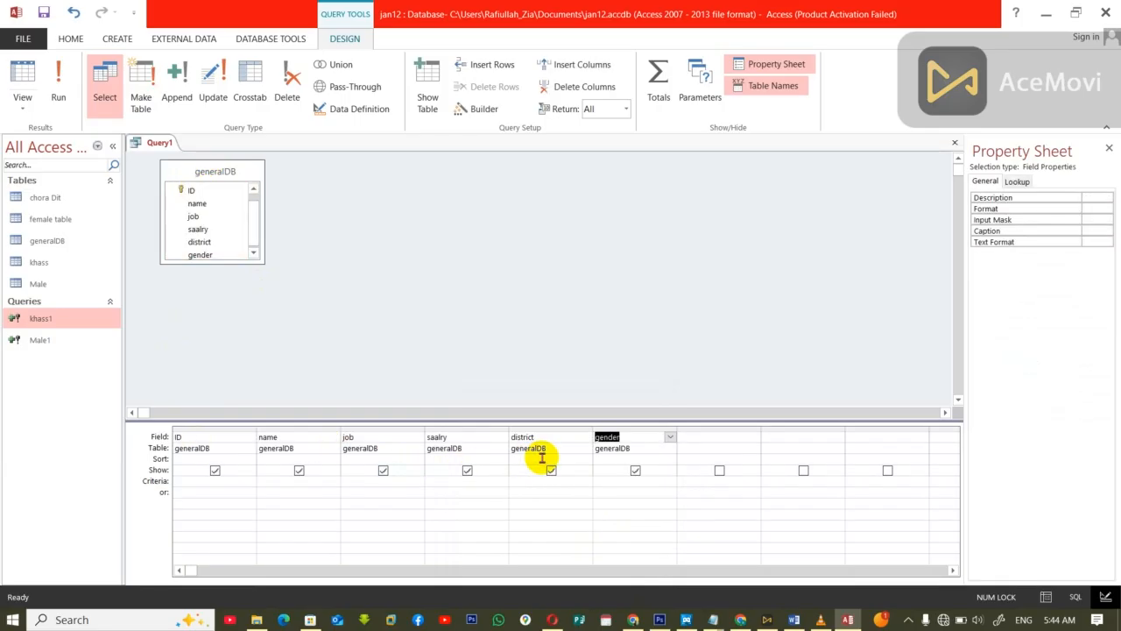
click(524, 481)
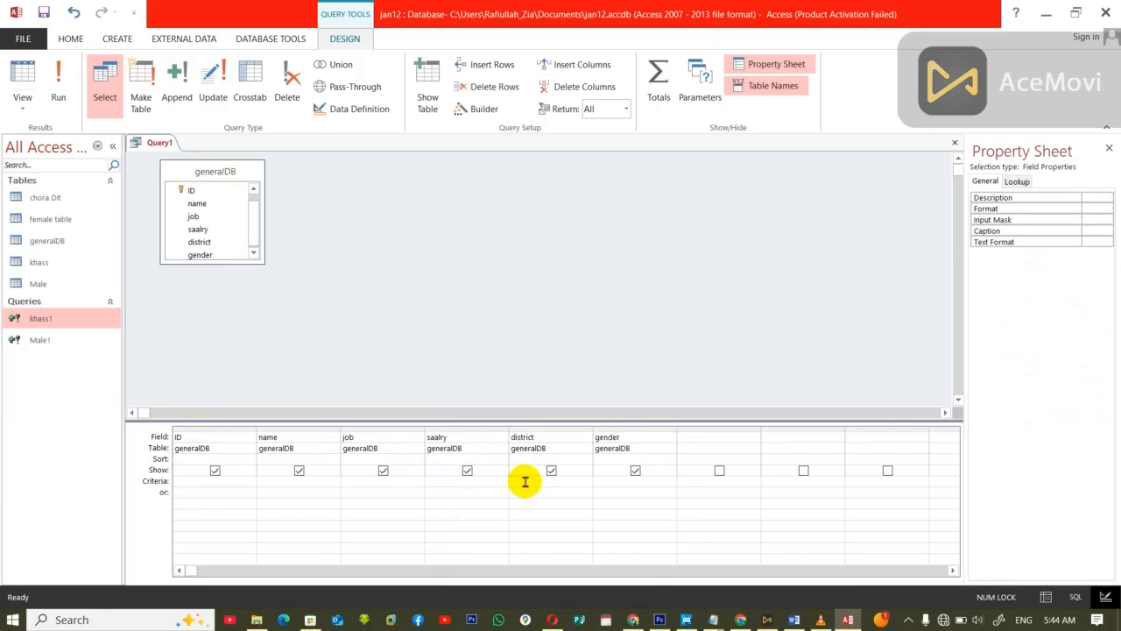
text(chor)
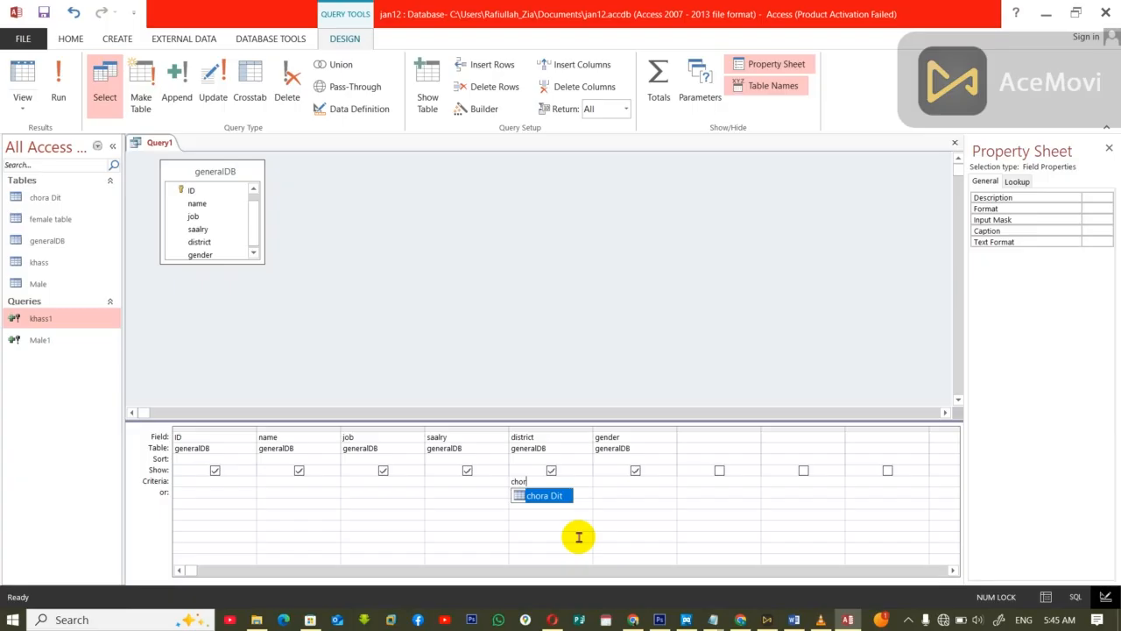
key(BackSpace)
key(BackSpace)
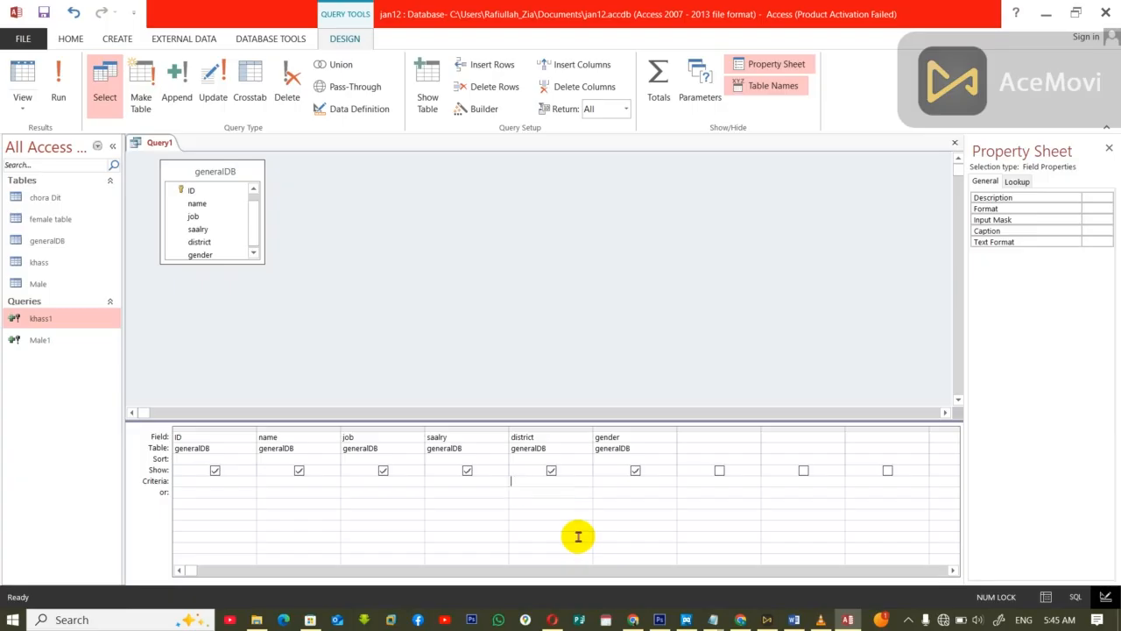
Step: Rename the chora Dit table to chora
click(37, 203)
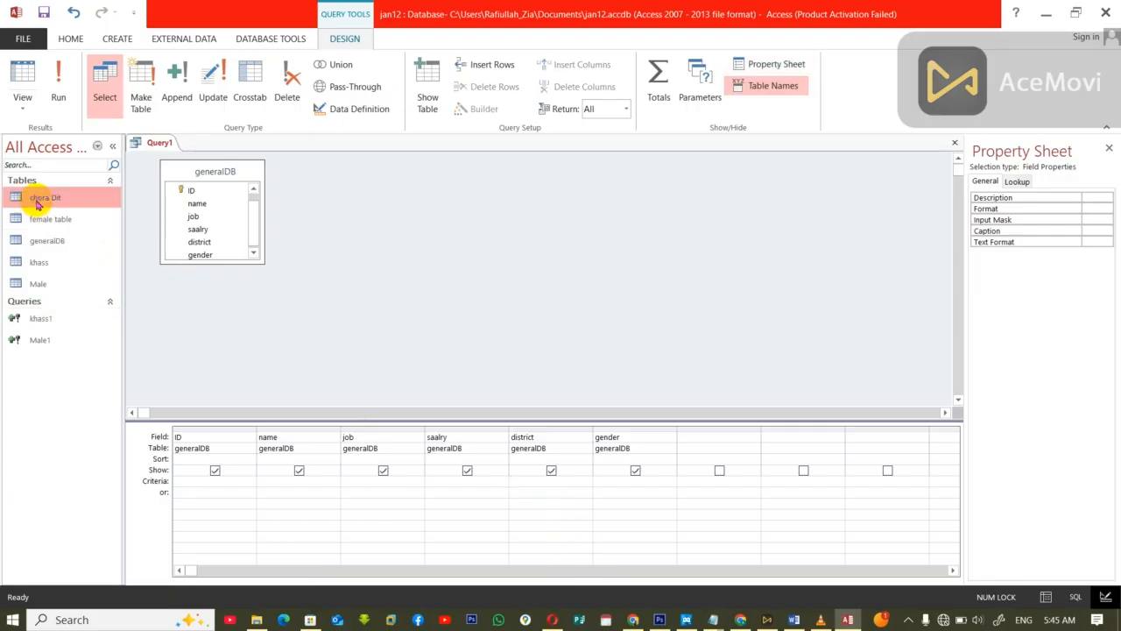
right_click(37, 203)
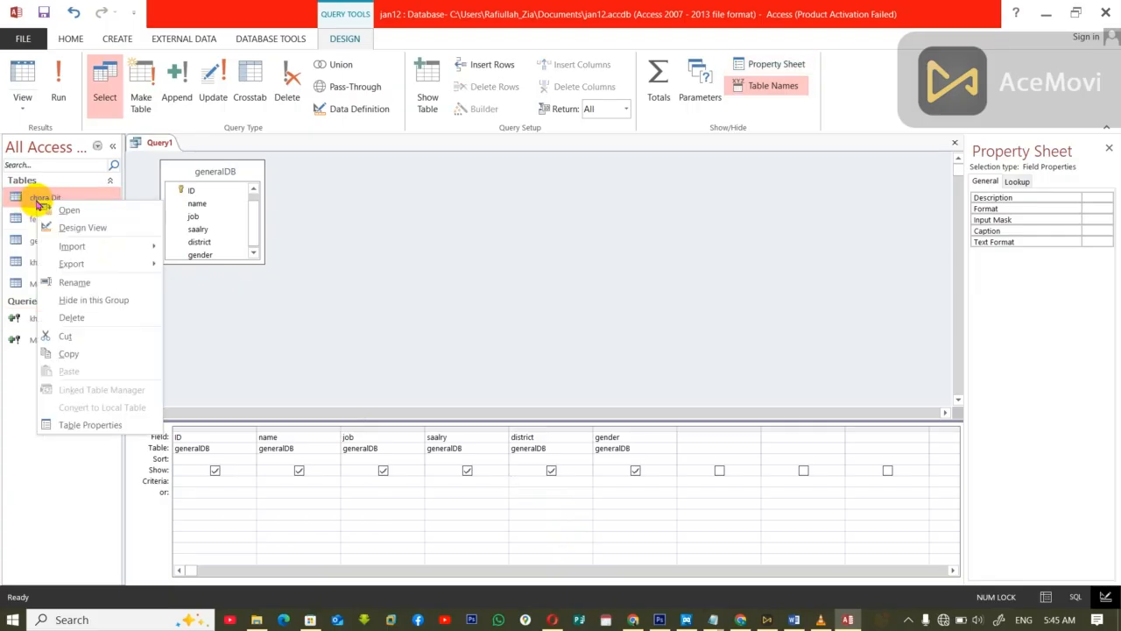
click(76, 282)
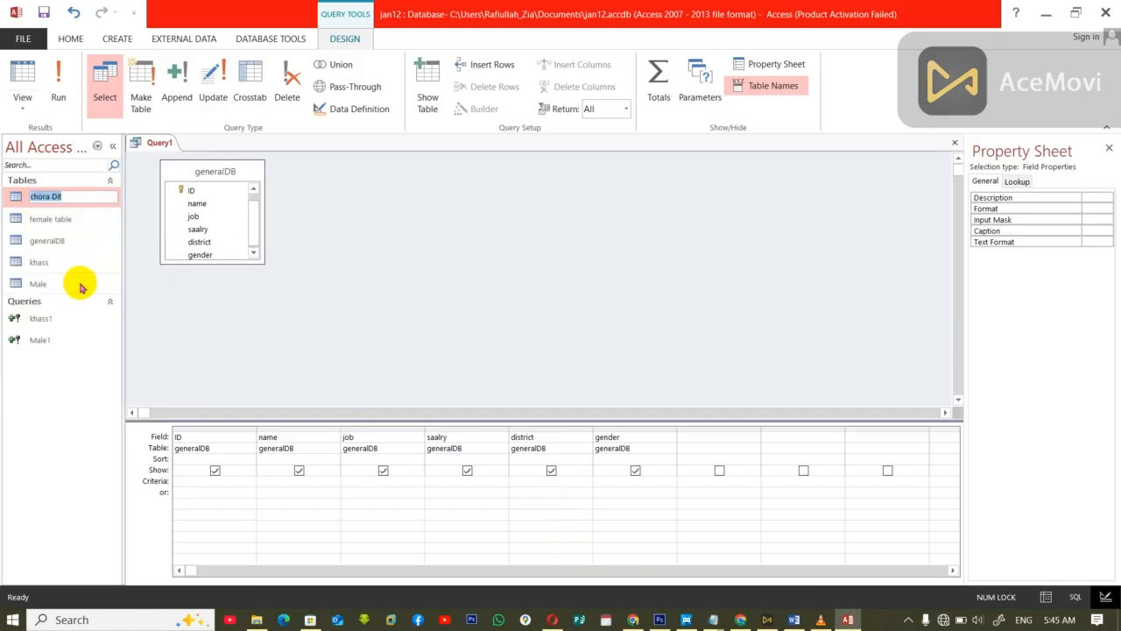
text(chora)
key(Return)
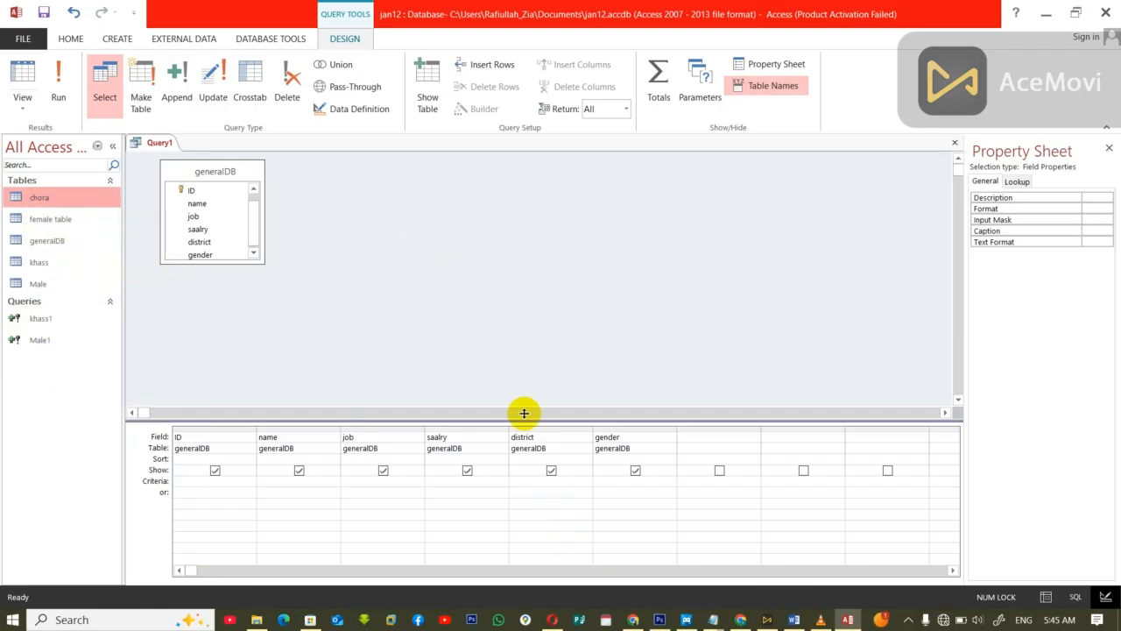
Step: Set the criterion of the district field in the query grid to [chora]
click(530, 482)
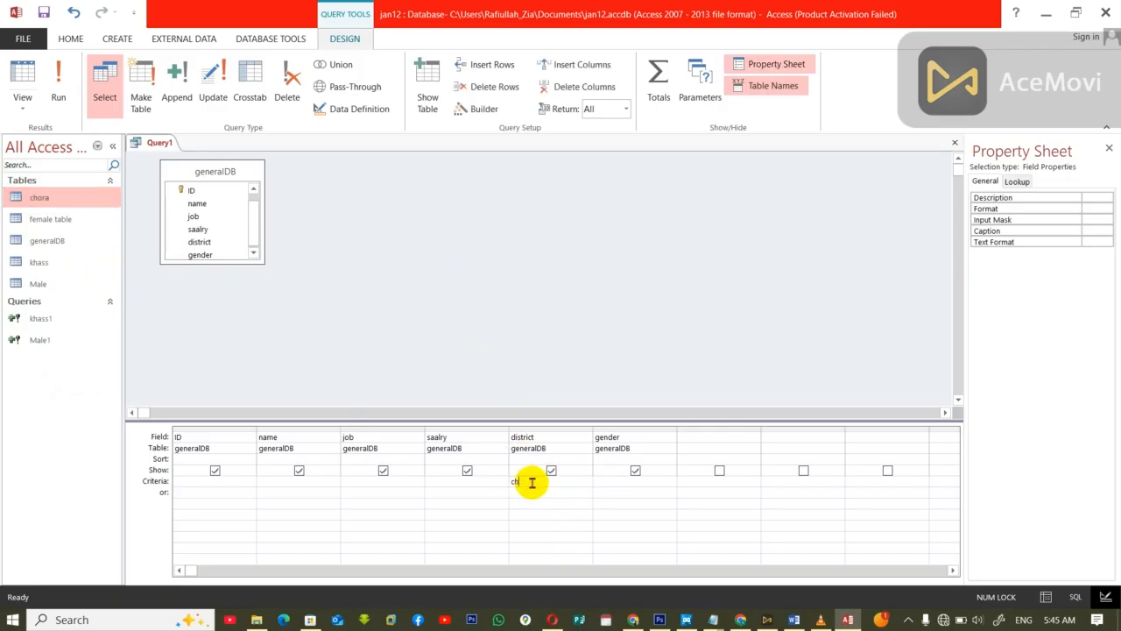
text(ch)
key(BackSpace)
text(hor)
key(Tab)
Step: Turn the query into an append query that adds its records to the chora table in the current database
click(178, 83)
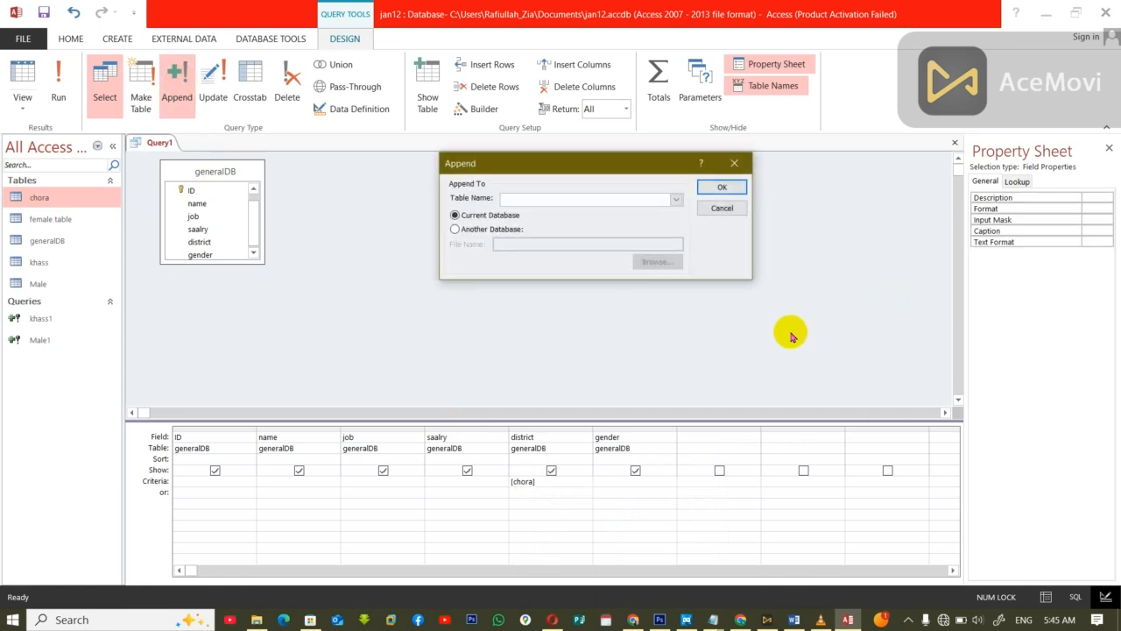
click(675, 200)
click(570, 213)
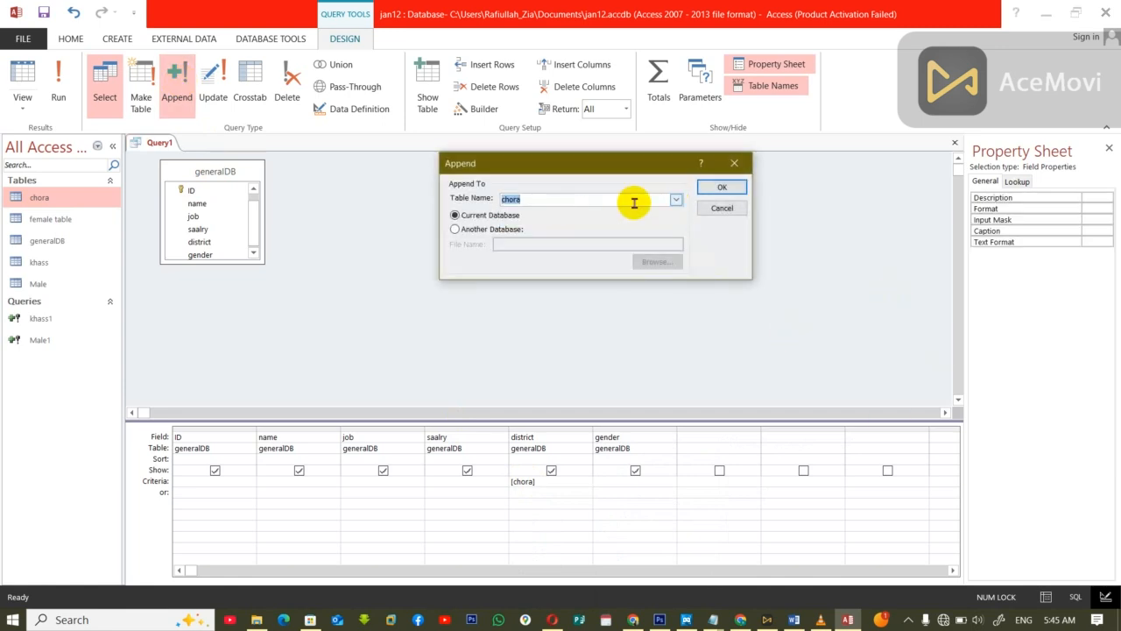
click(727, 190)
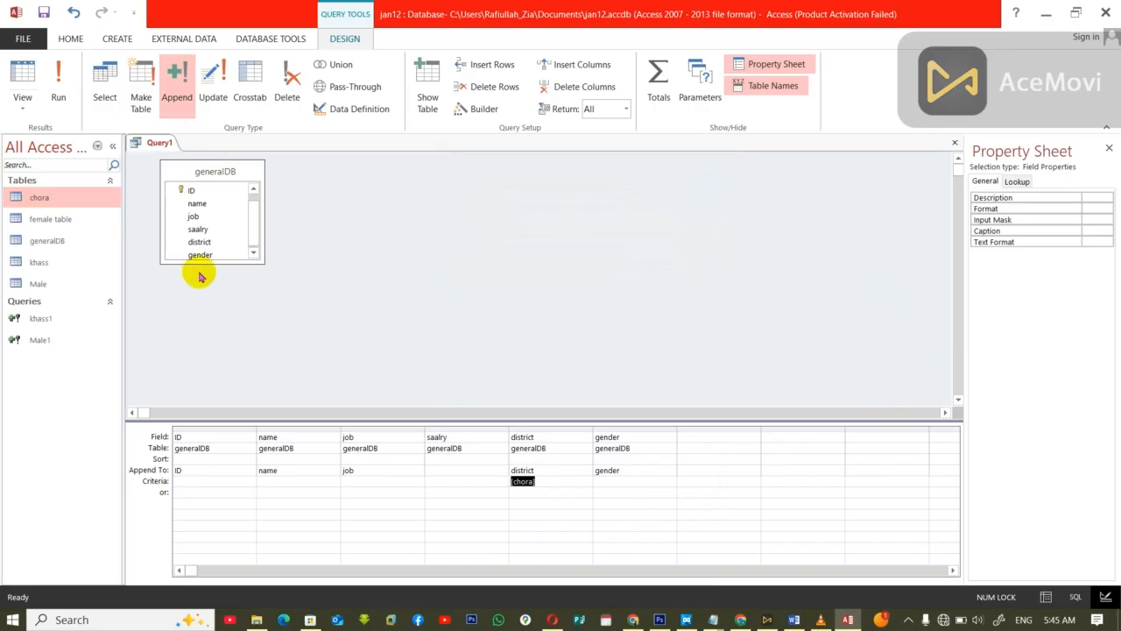
Step: Close the append query, saving it under the name chora1
key(ctrl+w)
click(511, 352)
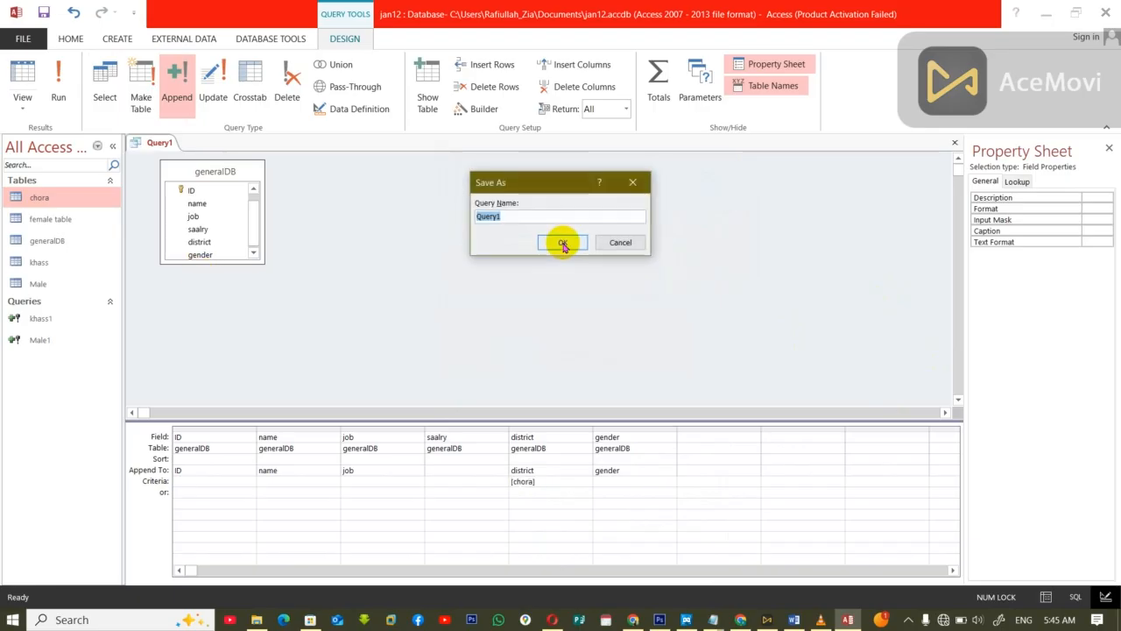
text(chora1)
click(563, 242)
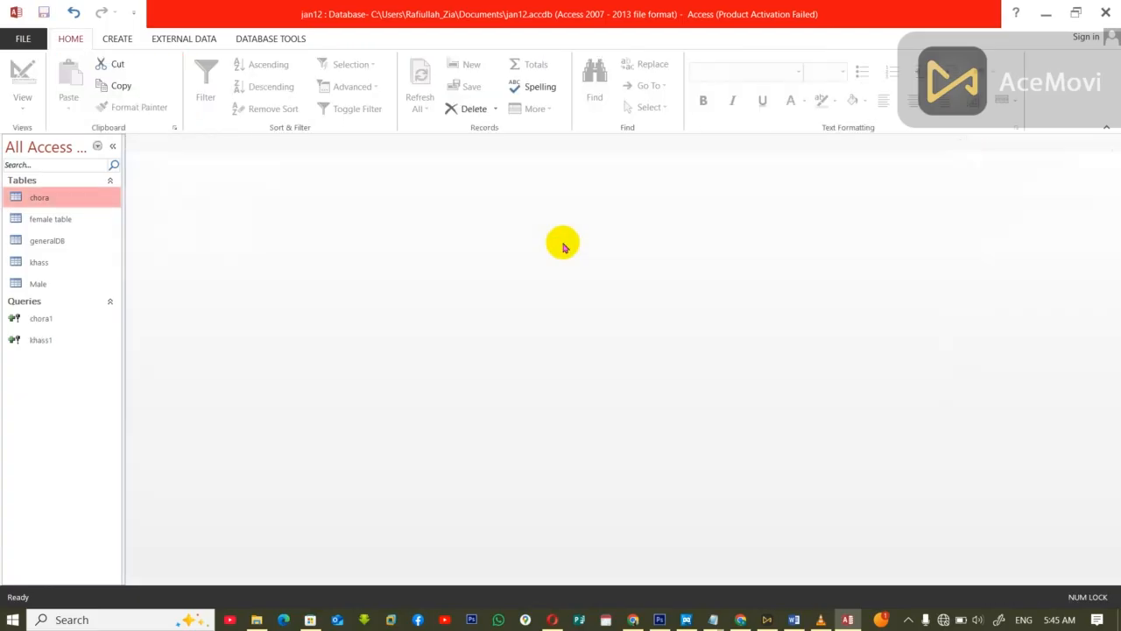
Step: Run the chora1 append query with the parameter value chora, viewing the chora table's records before and after the run
double_click(55, 197)
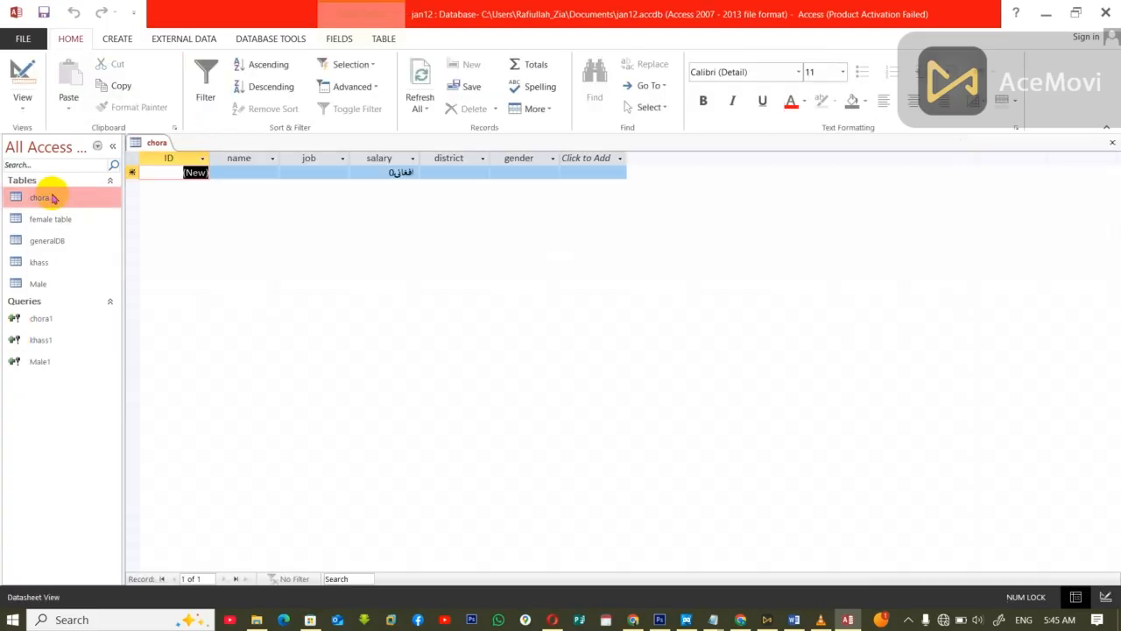
key(ctrl+w)
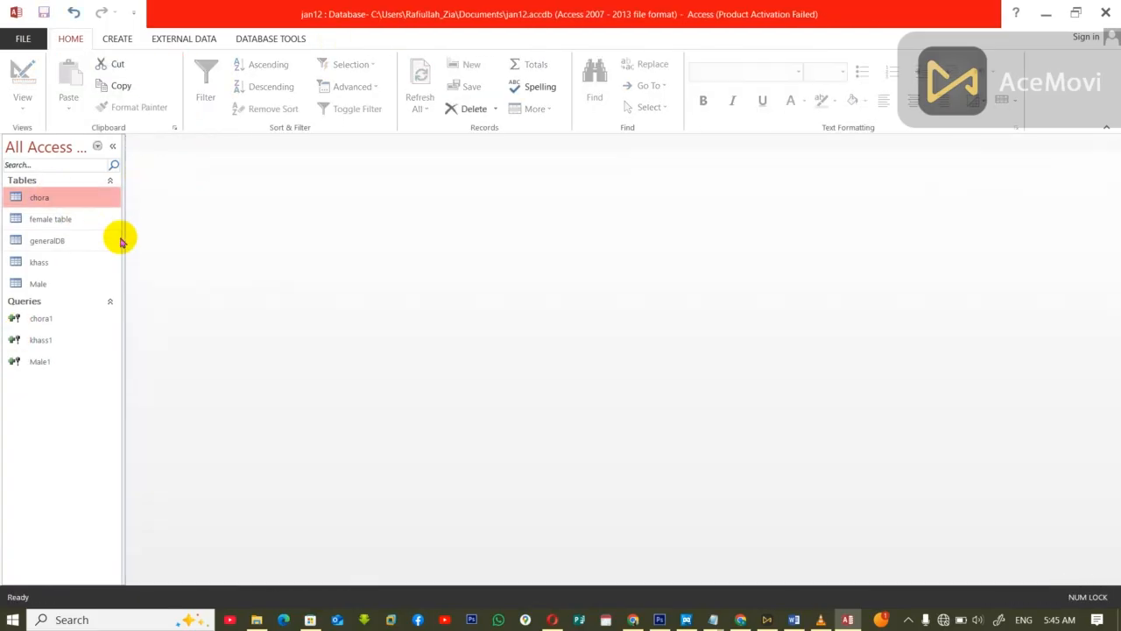
double_click(40, 320)
click(519, 375)
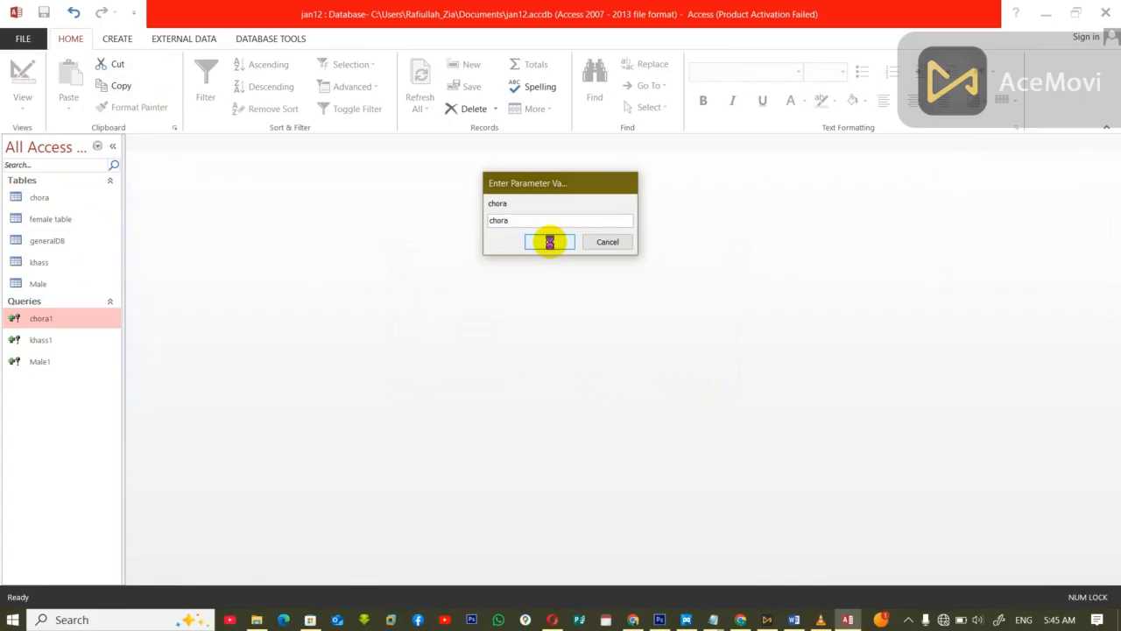
click(550, 243)
click(539, 363)
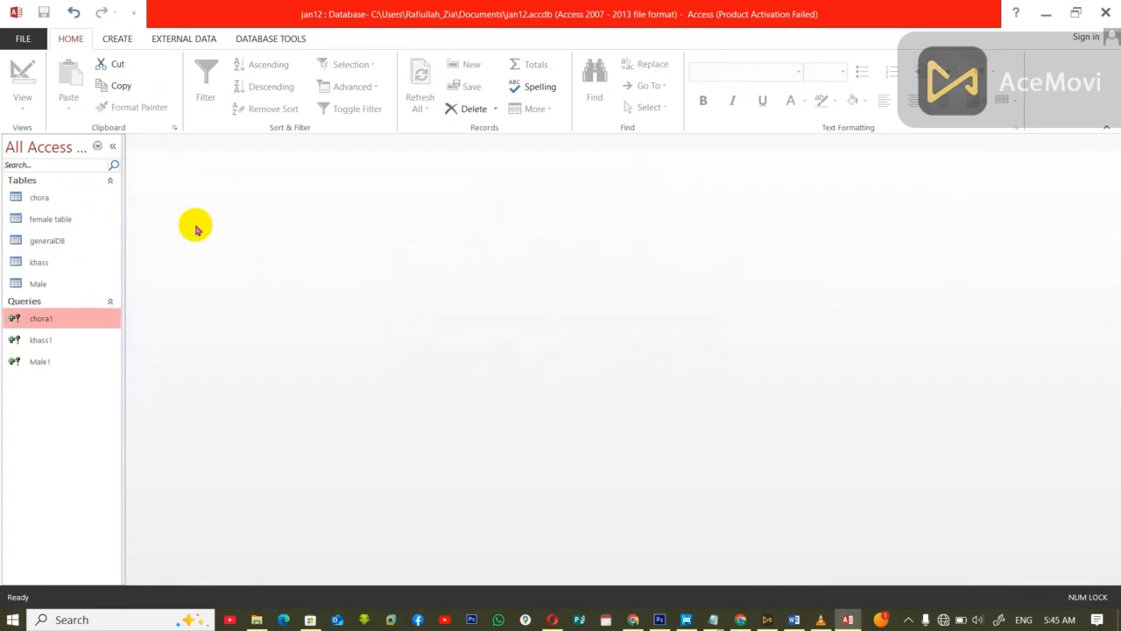
click(56, 201)
double_click(56, 201)
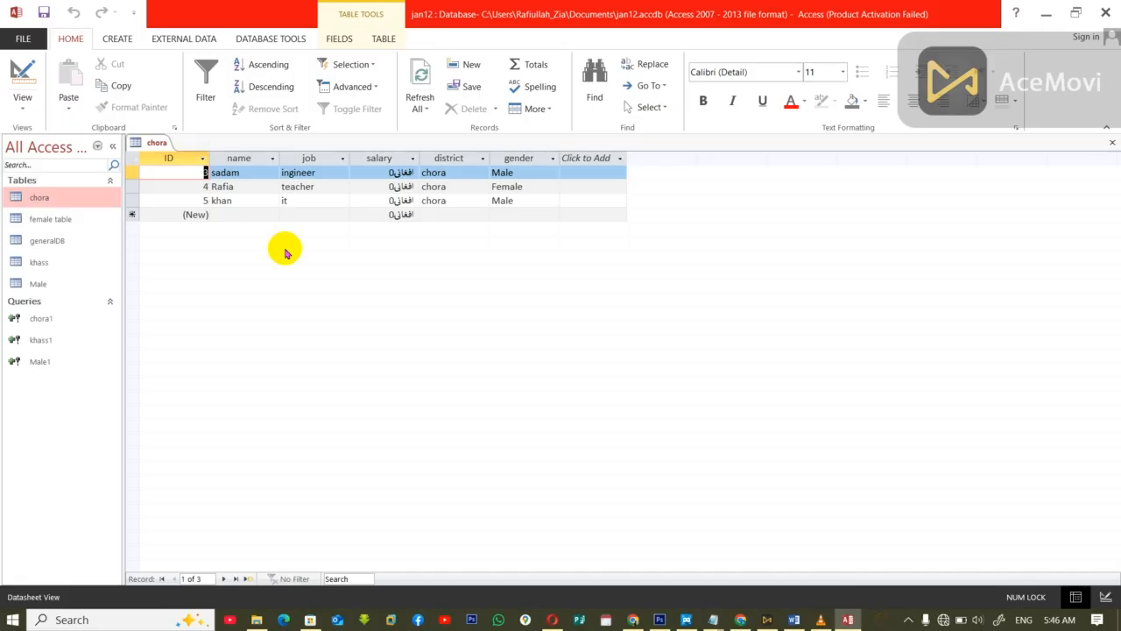
Step: Open a blank query design and dismiss the Show Table dialog without adding any table
click(117, 40)
click(249, 95)
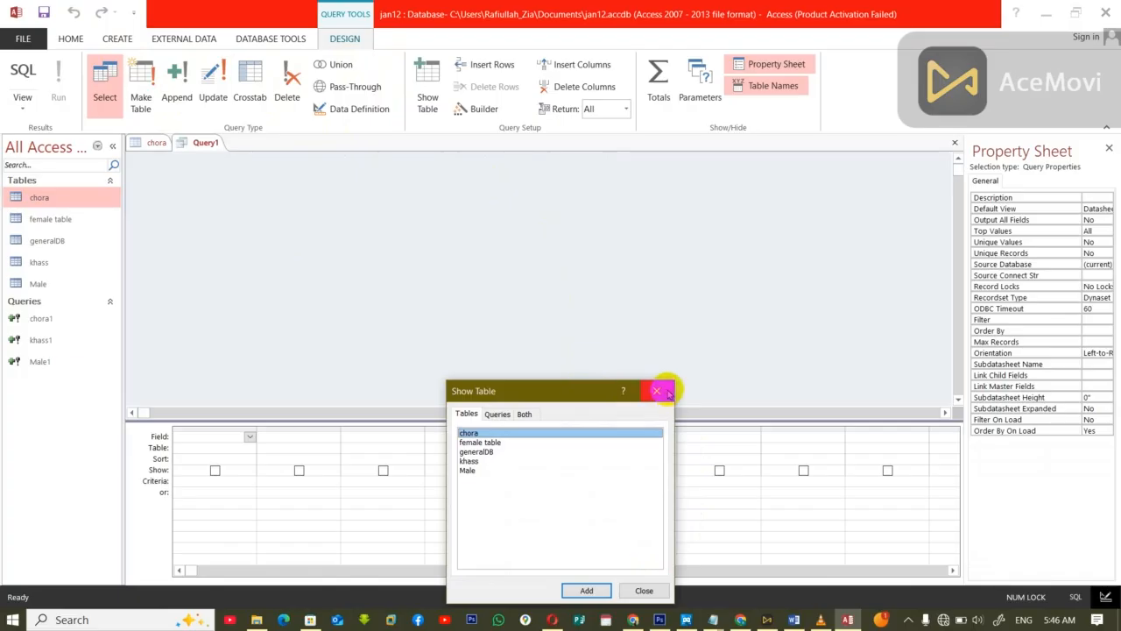
click(657, 391)
Step: Switch to the Windows desktop and refresh it
key(super+d)
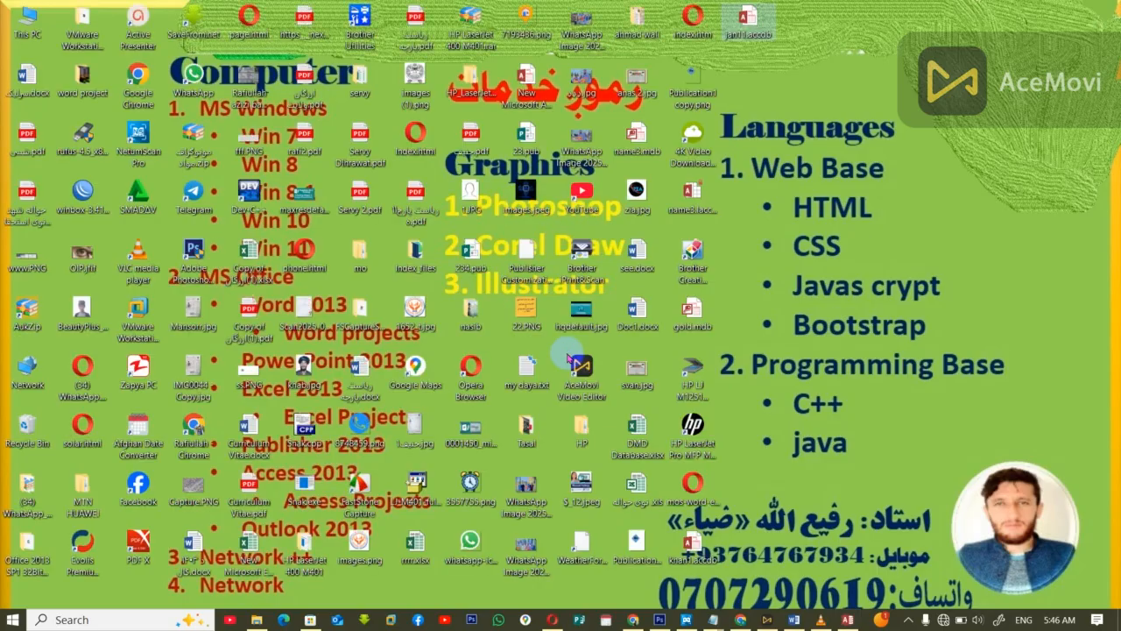
right_click(865, 82)
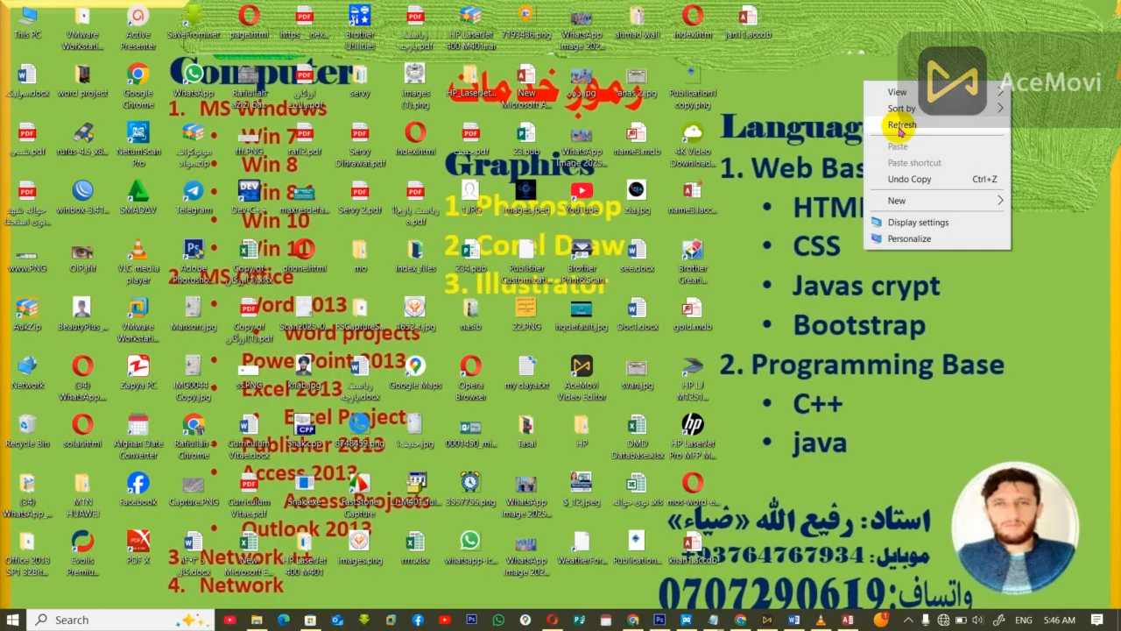
click(908, 129)
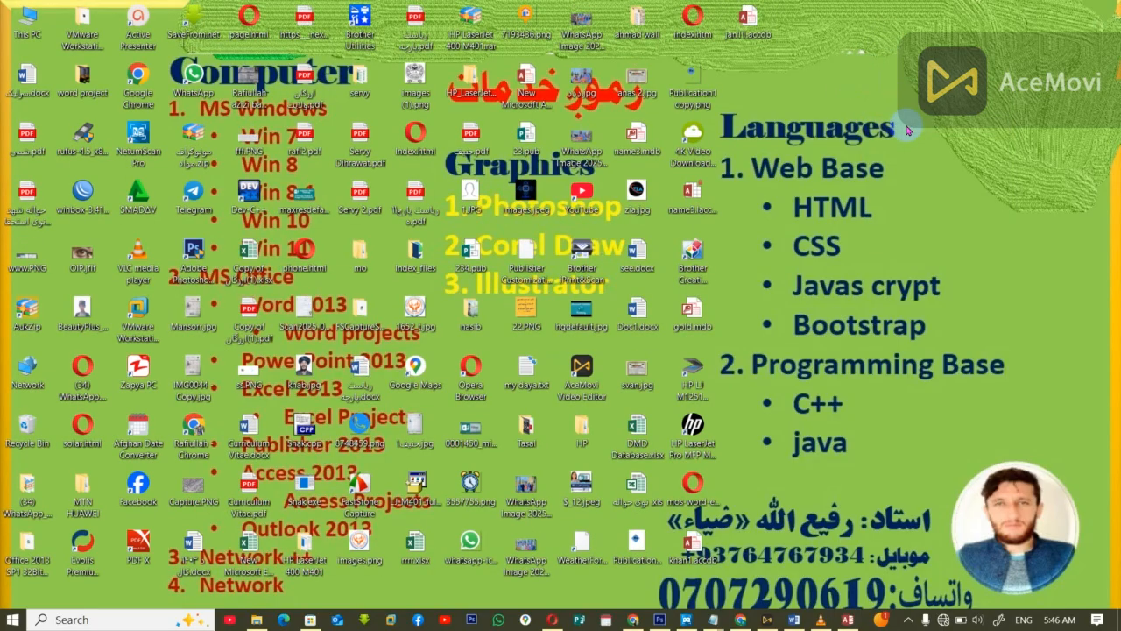